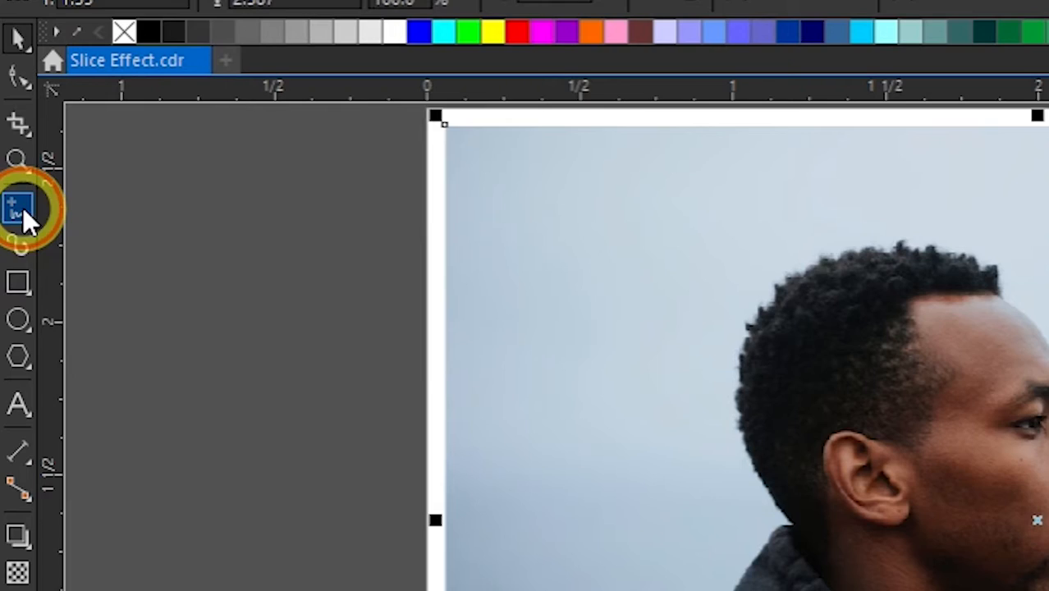
- Start a Freehand outline at the nape beside the hood and trace straight segments up the lower back of the hair
{"action": "scroll", "coordinate": [414, 323], "scroll_direction": "up", "scroll_amount": 8}
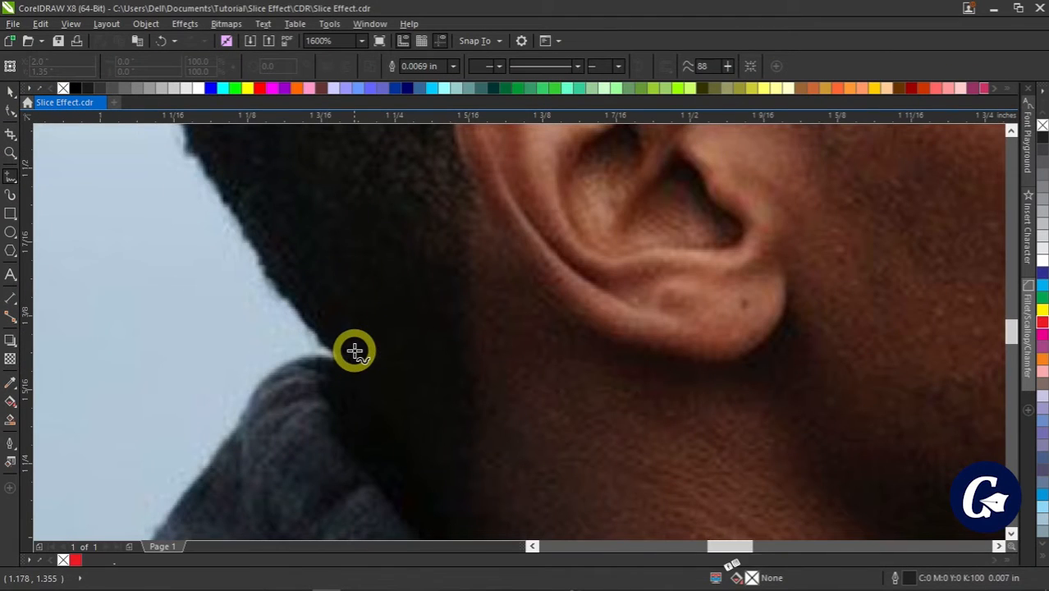
{"action": "scroll", "coordinate": [354, 351], "scroll_direction": "down", "scroll_amount": 2}
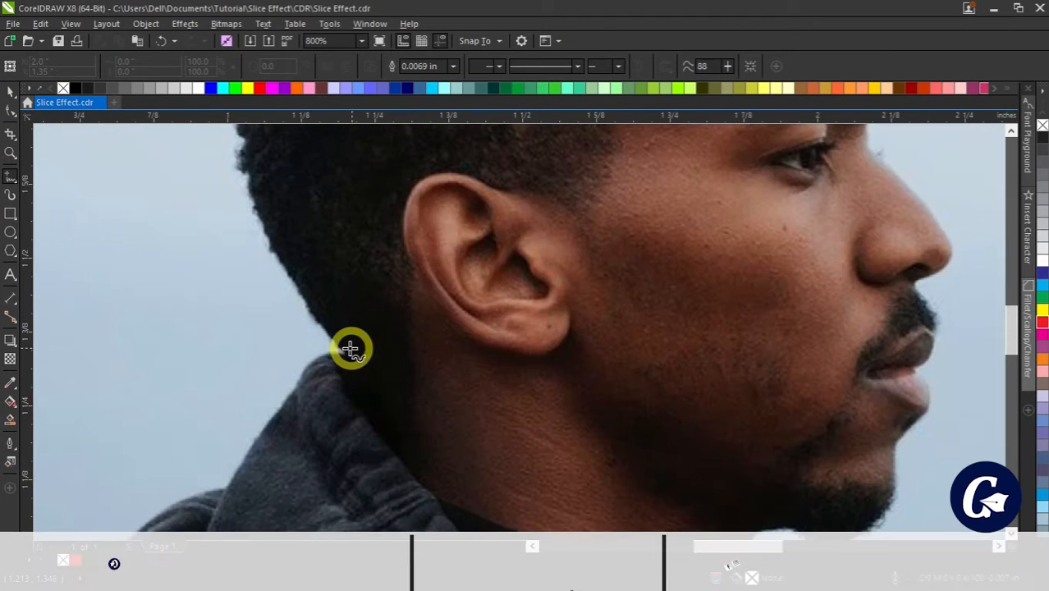
{"action": "left_click", "coordinate": [345, 352]}
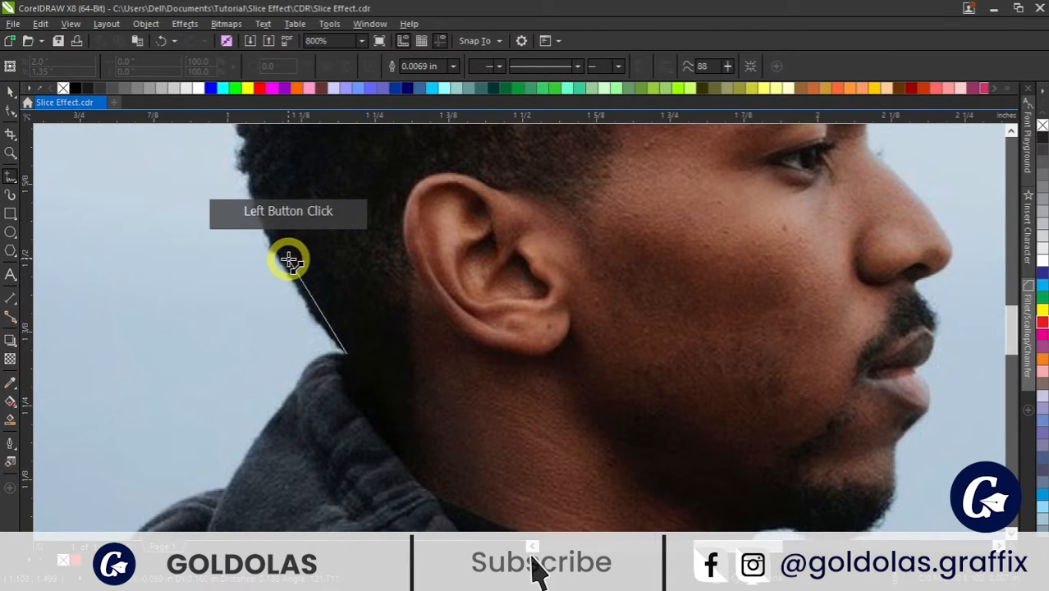
{"action": "double_click", "coordinate": [243, 169]}
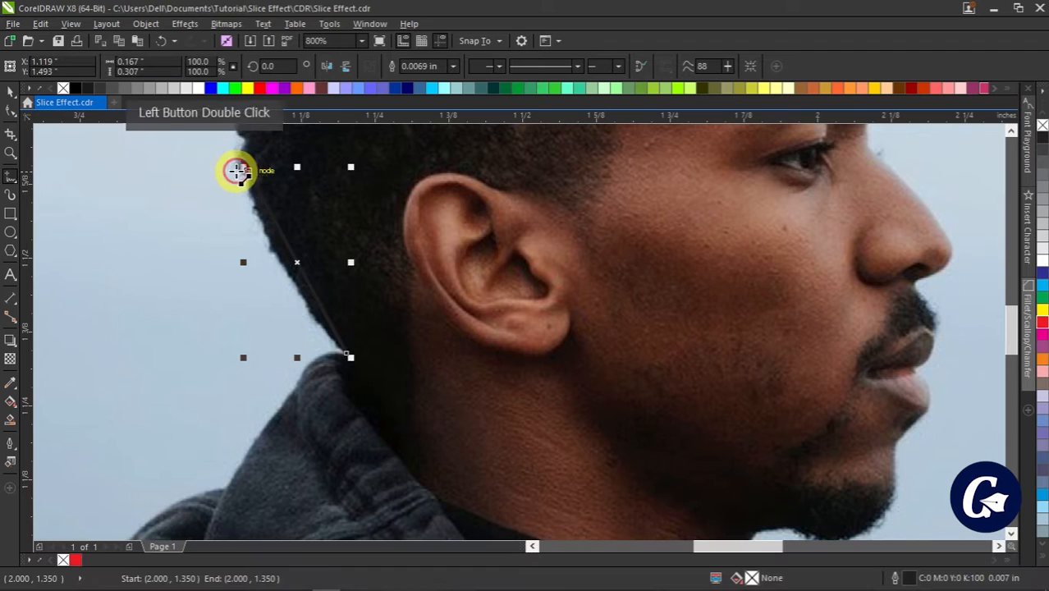
{"action": "double_click", "coordinate": [236, 163]}
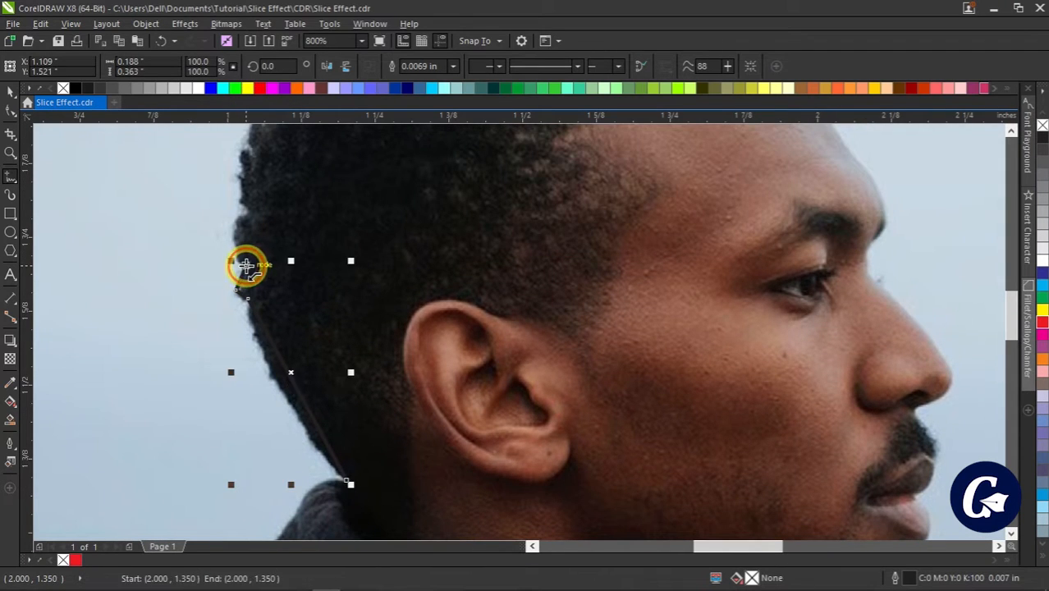
{"action": "double_click", "coordinate": [237, 252]}
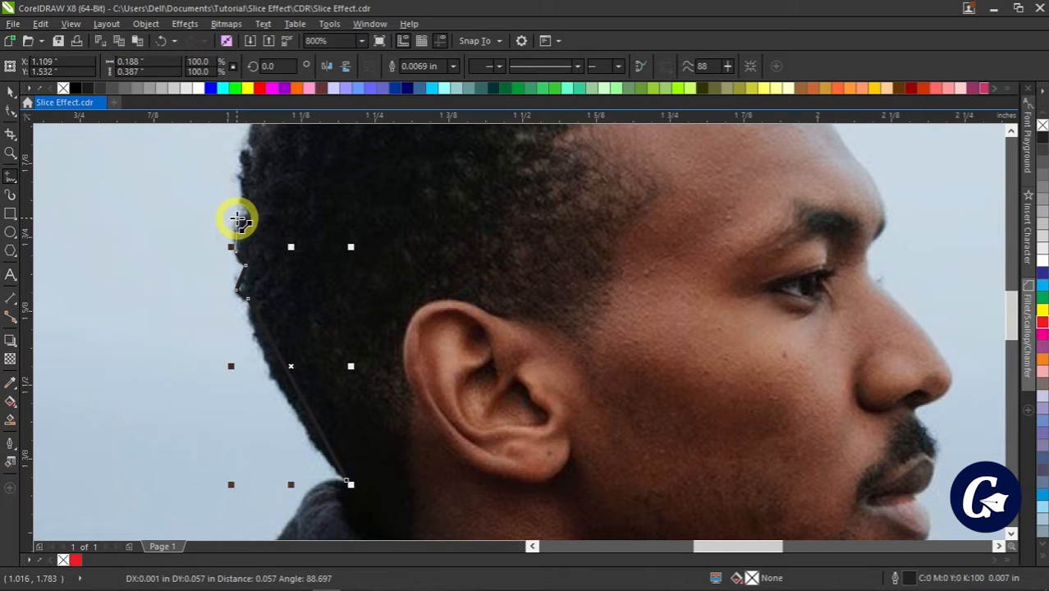
{"action": "double_click", "coordinate": [237, 215]}
{"action": "double_click", "coordinate": [237, 200]}
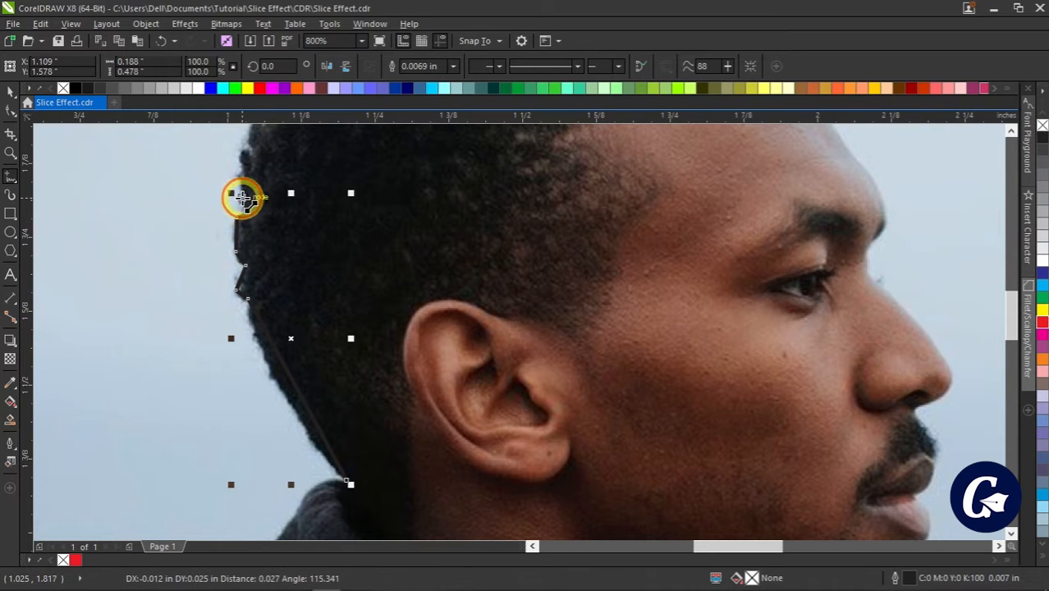
{"action": "double_click", "coordinate": [242, 197]}
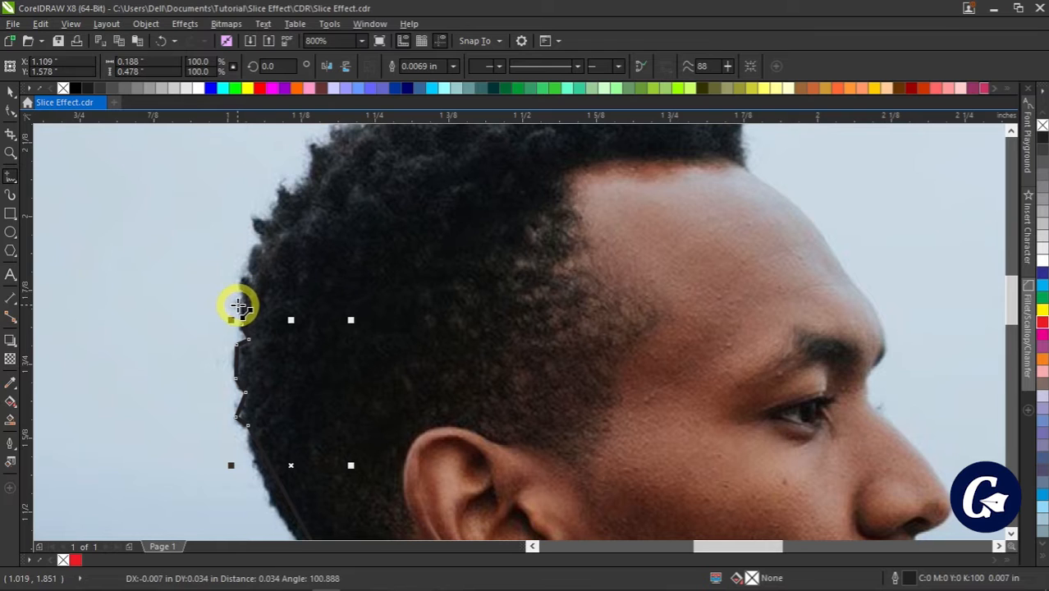
- Continue the outline in short jagged segments along the upper back of the hair
{"action": "double_click", "coordinate": [249, 298]}
{"action": "double_click", "coordinate": [244, 294]}
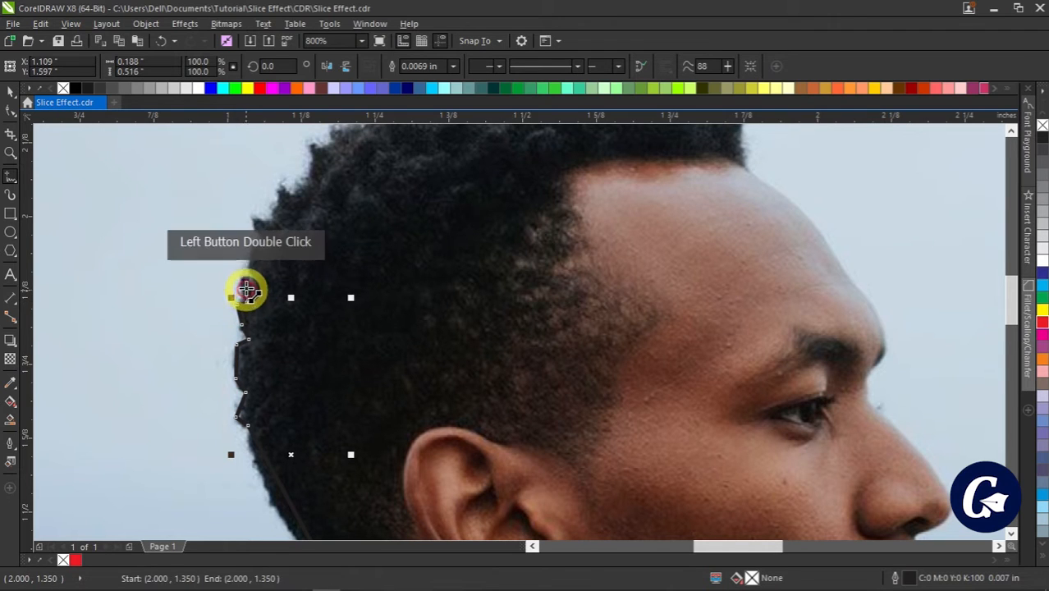
{"action": "double_click", "coordinate": [250, 278]}
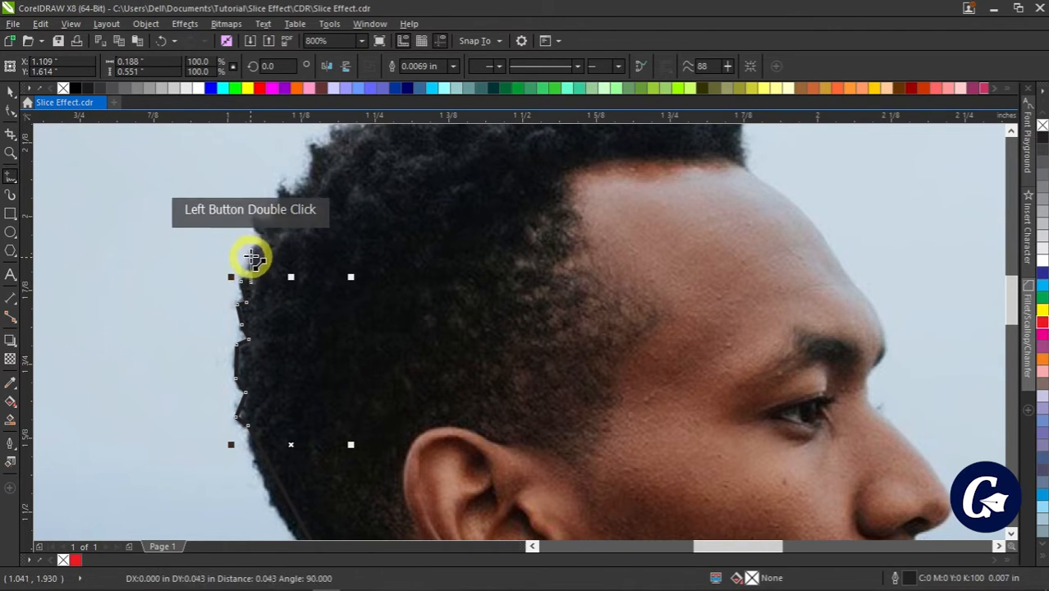
{"action": "double_click", "coordinate": [255, 245]}
{"action": "double_click", "coordinate": [252, 217]}
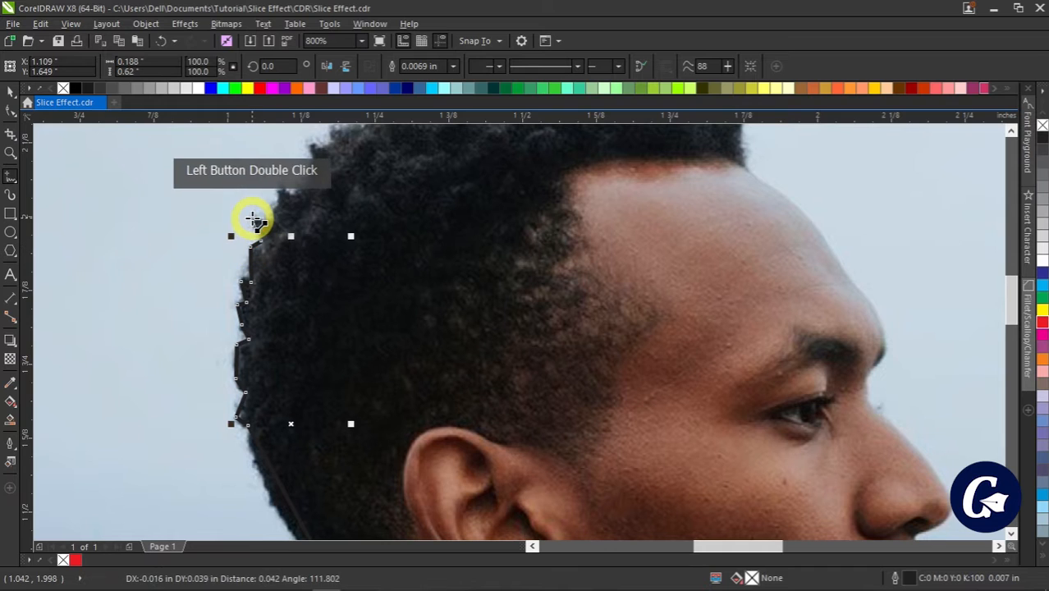
{"action": "double_click", "coordinate": [283, 218]}
{"action": "double_click", "coordinate": [289, 192]}
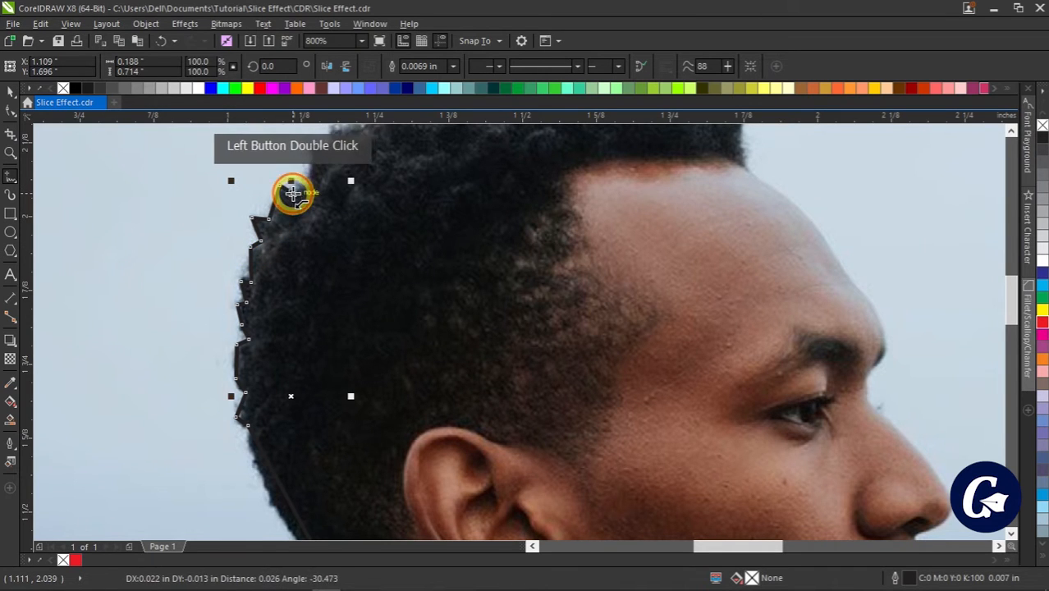
- Trace the outline over the rear curve of the hair up to the crown
{"action": "scroll", "coordinate": [304, 230], "scroll_direction": "up", "scroll_amount": 2}
{"action": "double_click", "coordinate": [314, 219]}
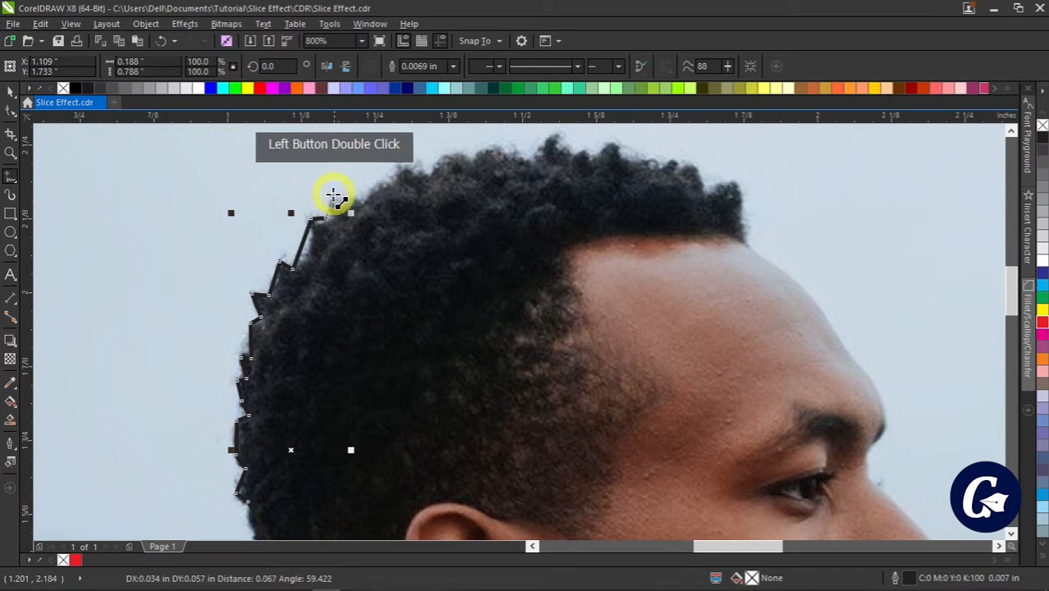
{"action": "double_click", "coordinate": [327, 206]}
{"action": "double_click", "coordinate": [363, 201]}
{"action": "scroll", "coordinate": [396, 237], "scroll_direction": "up", "scroll_amount": 2}
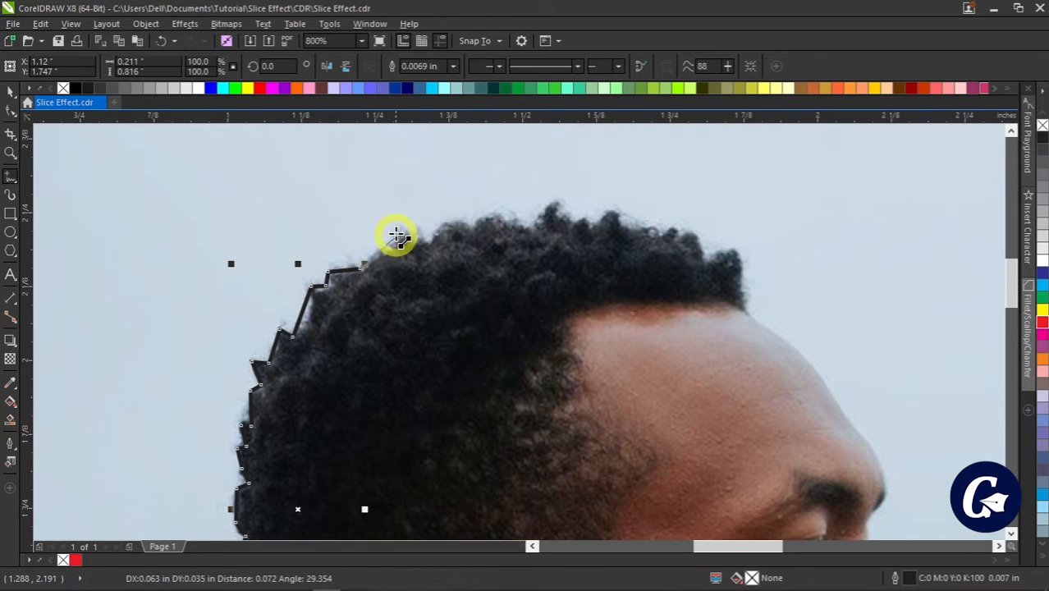
{"action": "double_click", "coordinate": [400, 233]}
{"action": "double_click", "coordinate": [425, 241]}
{"action": "double_click", "coordinate": [447, 225]}
{"action": "double_click", "coordinate": [473, 226]}
{"action": "double_click", "coordinate": [492, 214]}
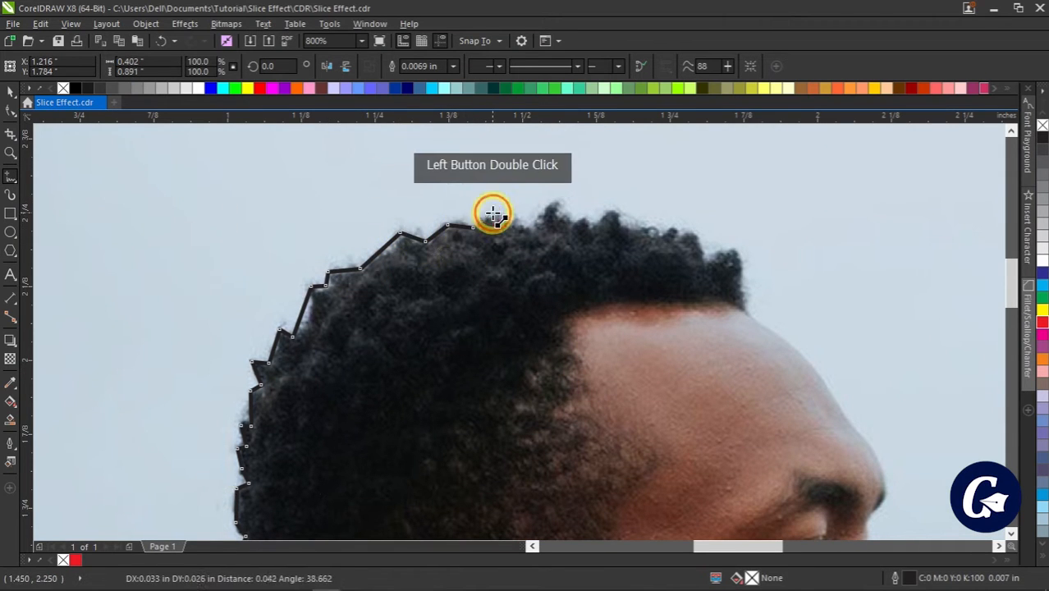
- Trace the outline across the top of the hair, following the peaks of the curls
{"action": "double_click", "coordinate": [526, 224]}
{"action": "double_click", "coordinate": [558, 218]}
{"action": "double_click", "coordinate": [554, 202]}
{"action": "double_click", "coordinate": [566, 219]}
{"action": "double_click", "coordinate": [582, 220]}
{"action": "double_click", "coordinate": [596, 223]}
{"action": "double_click", "coordinate": [612, 210]}
{"action": "double_click", "coordinate": [619, 226]}
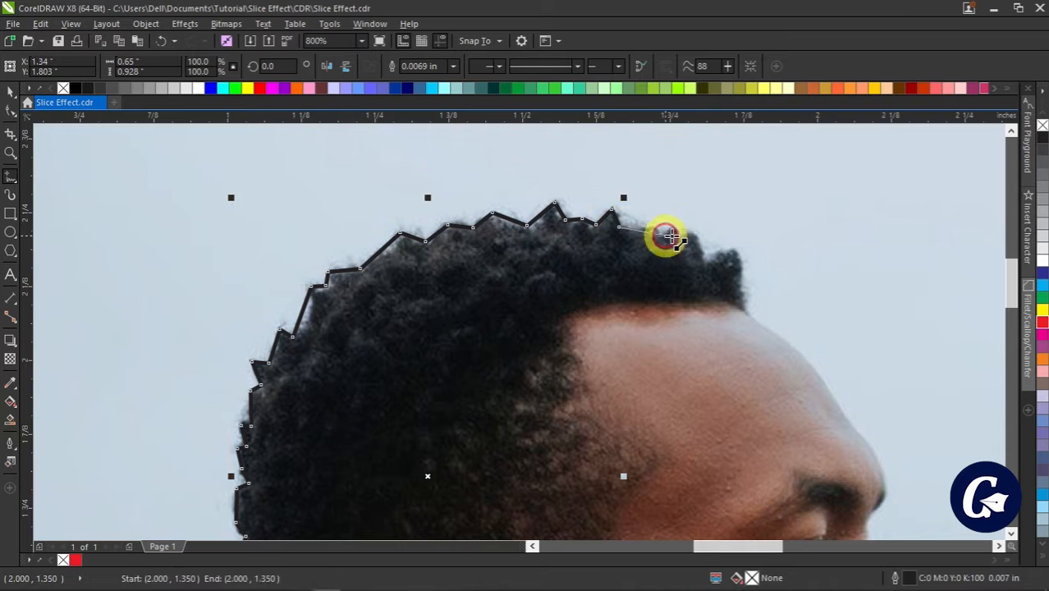
- Extend the outline over the front of the hair and down to the hairline at the forehead
{"action": "double_click", "coordinate": [660, 236]}
{"action": "double_click", "coordinate": [684, 251]}
{"action": "double_click", "coordinate": [687, 236]}
{"action": "scroll", "coordinate": [608, 256], "scroll_direction": "right", "scroll_amount": 2}
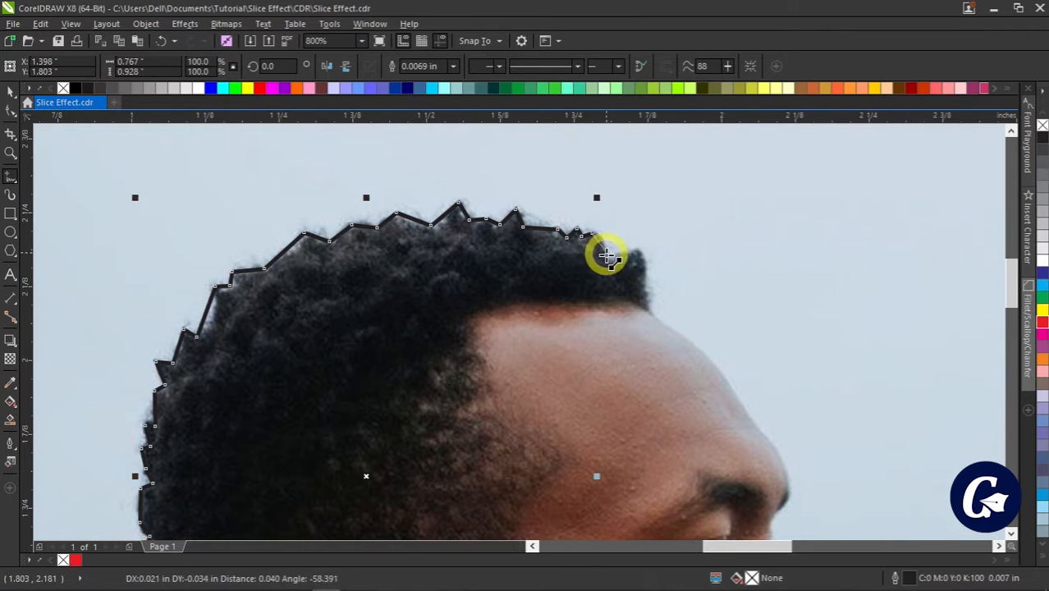
{"action": "double_click", "coordinate": [648, 310]}
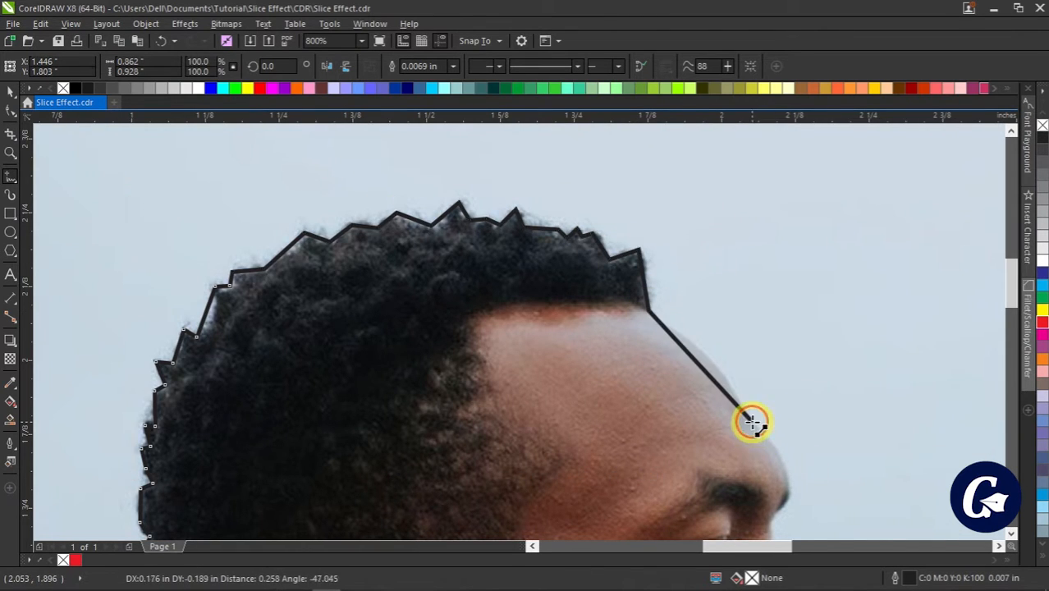
- Trace straight segments down the forehead and past the brow to the bridge of the nose
{"action": "double_click", "coordinate": [752, 421]}
{"action": "scroll", "coordinate": [821, 410], "scroll_direction": "down", "scroll_amount": 3}
{"action": "double_click", "coordinate": [761, 398]}
{"action": "scroll", "coordinate": [788, 427], "scroll_direction": "down", "scroll_amount": 2}
{"action": "double_click", "coordinate": [777, 356]}
{"action": "scroll", "coordinate": [848, 437], "scroll_direction": "down", "scroll_amount": 1}
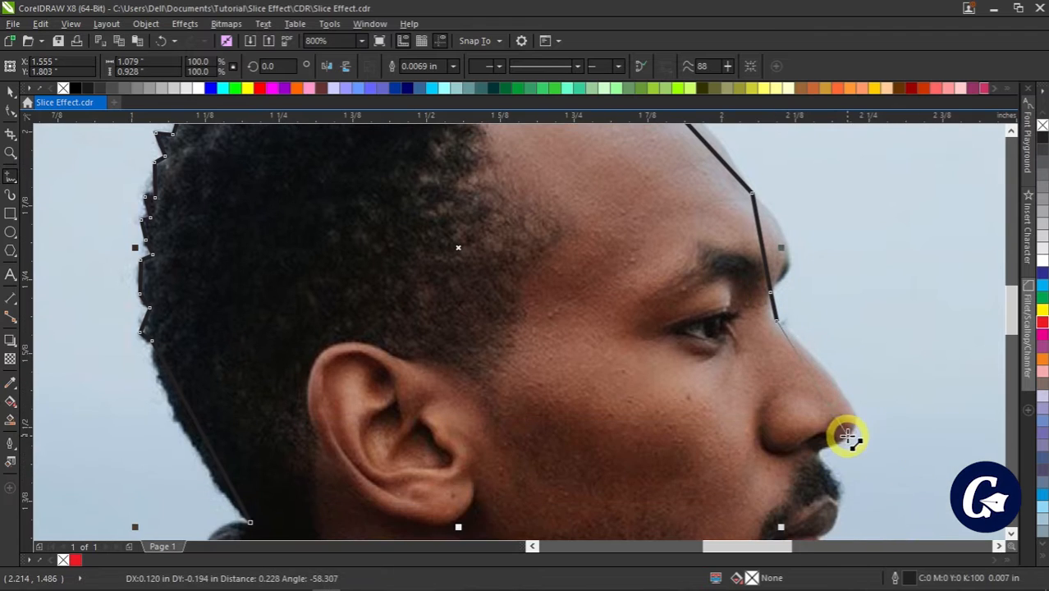
- Continue the outline around the nose tip, moustache and lips to the hollow above the chin
{"action": "double_click", "coordinate": [847, 437]}
{"action": "scroll", "coordinate": [820, 419], "scroll_direction": "down", "scroll_amount": 3}
{"action": "scroll", "coordinate": [812, 406], "scroll_direction": "right", "scroll_amount": 3}
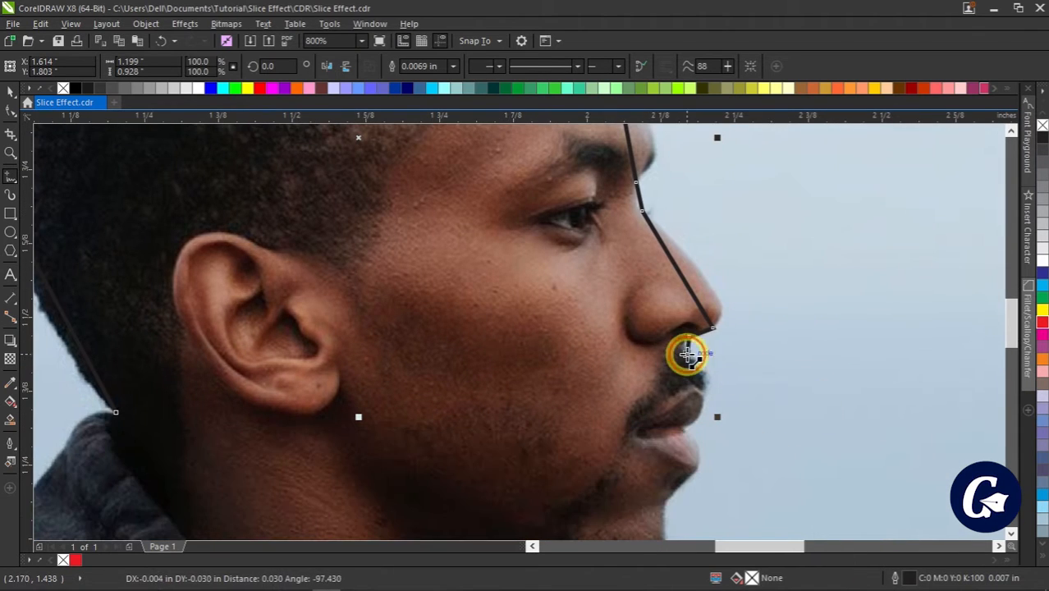
{"action": "double_click", "coordinate": [700, 469]}
{"action": "scroll", "coordinate": [681, 493], "scroll_direction": "down", "scroll_amount": 1}
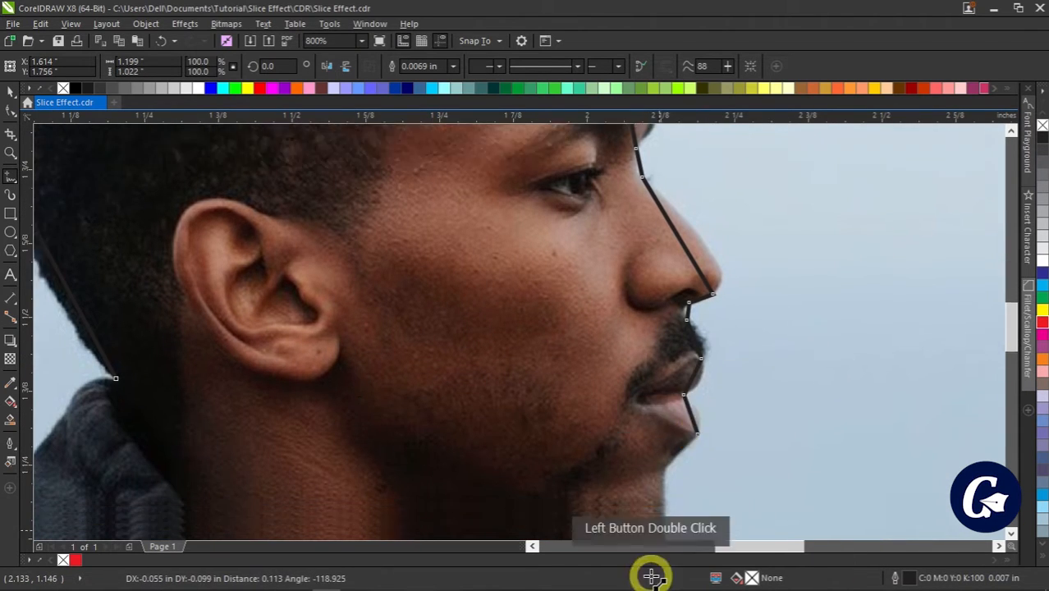
{"action": "double_click", "coordinate": [662, 454]}
{"action": "scroll", "coordinate": [662, 411], "scroll_direction": "down", "scroll_amount": 3}
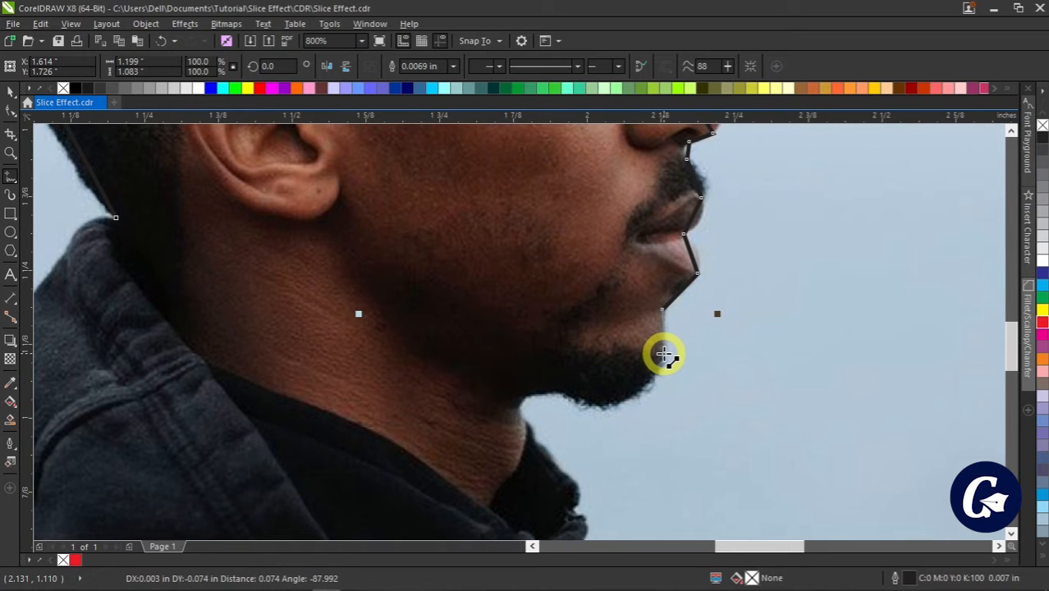
- Trace around the chin and under the jaw to the throat, and close the outline at its starting node on the nape
{"action": "double_click", "coordinate": [663, 353]}
{"action": "double_click", "coordinate": [656, 382]}
{"action": "double_click", "coordinate": [608, 407]}
{"action": "double_click", "coordinate": [557, 396]}
{"action": "scroll", "coordinate": [524, 409], "scroll_direction": "down", "scroll_amount": 2}
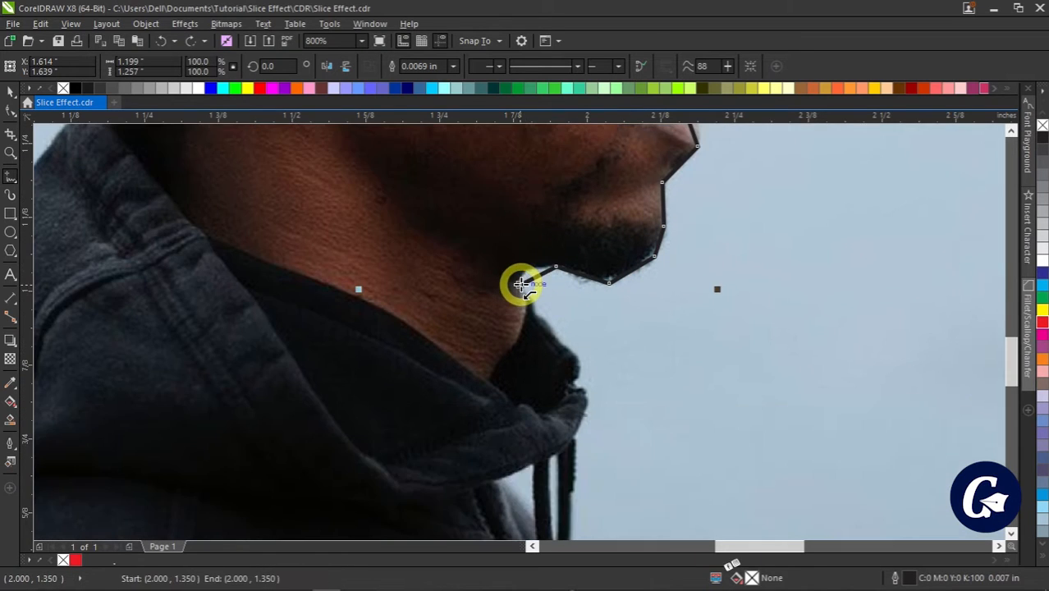
{"action": "left_click", "coordinate": [522, 284]}
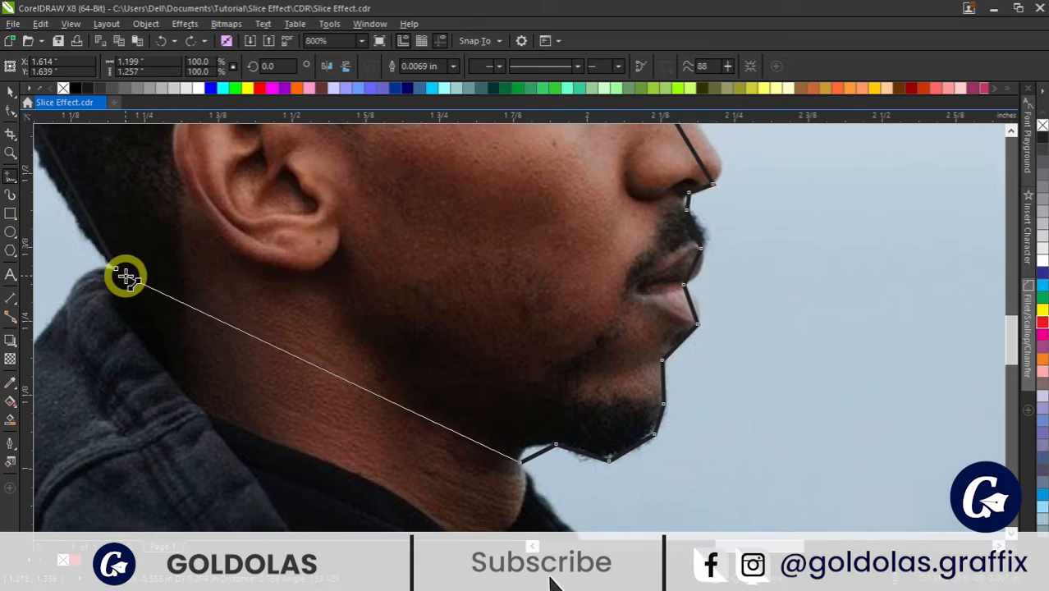
{"action": "left_click", "coordinate": [116, 269]}
- Select all nodes of the closed head outline with the Shape tool and convert its line segments to curves
{"action": "scroll", "coordinate": [293, 286], "scroll_direction": "down", "scroll_amount": 3}
{"action": "scroll", "coordinate": [293, 252], "scroll_direction": "up", "scroll_amount": 2}
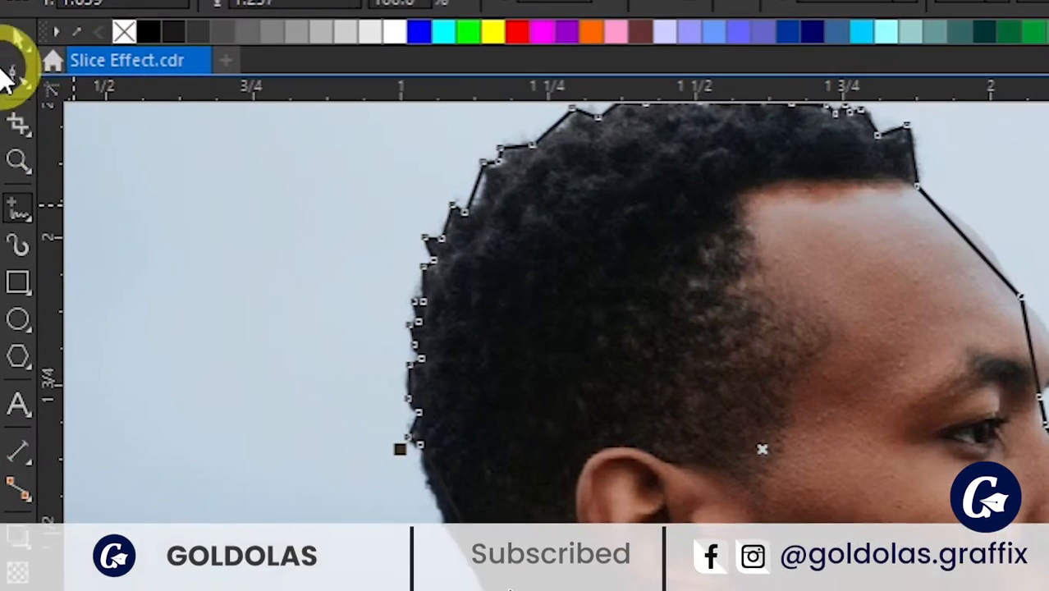
{"action": "left_click", "coordinate": [15, 76]}
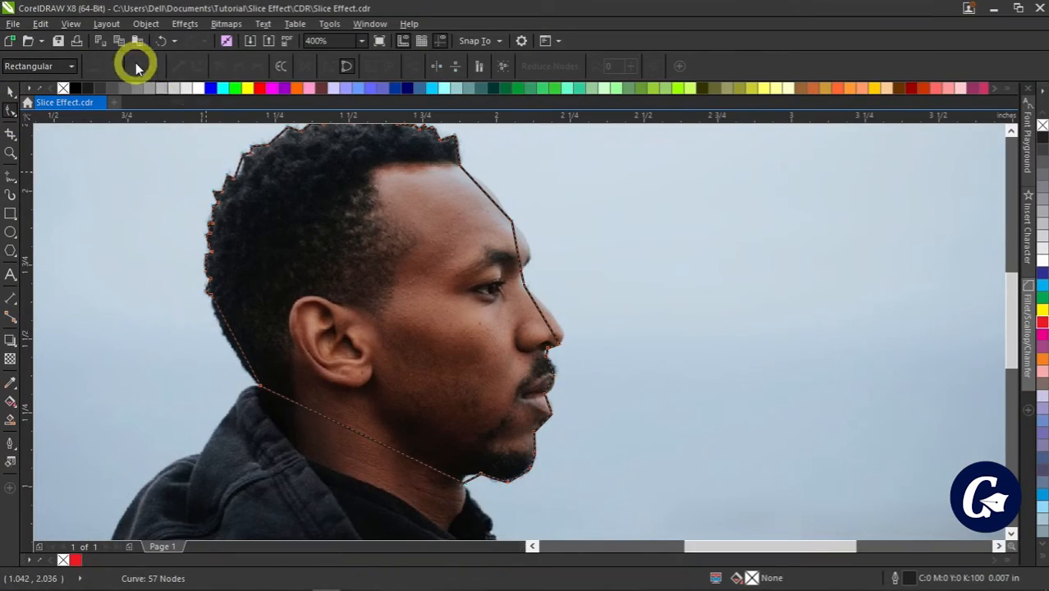
{"action": "scroll", "coordinate": [359, 292], "scroll_direction": "down", "scroll_amount": 2}
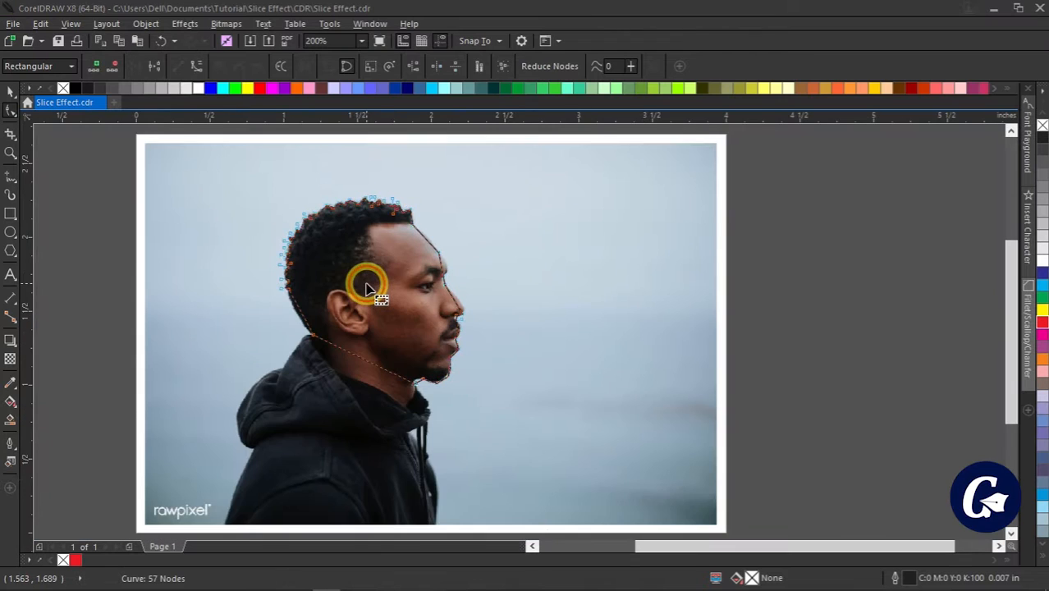
{"action": "left_click", "coordinate": [219, 138]}
{"action": "left_click_drag", "start_coordinate": [185, 146], "coordinate": [527, 434]}
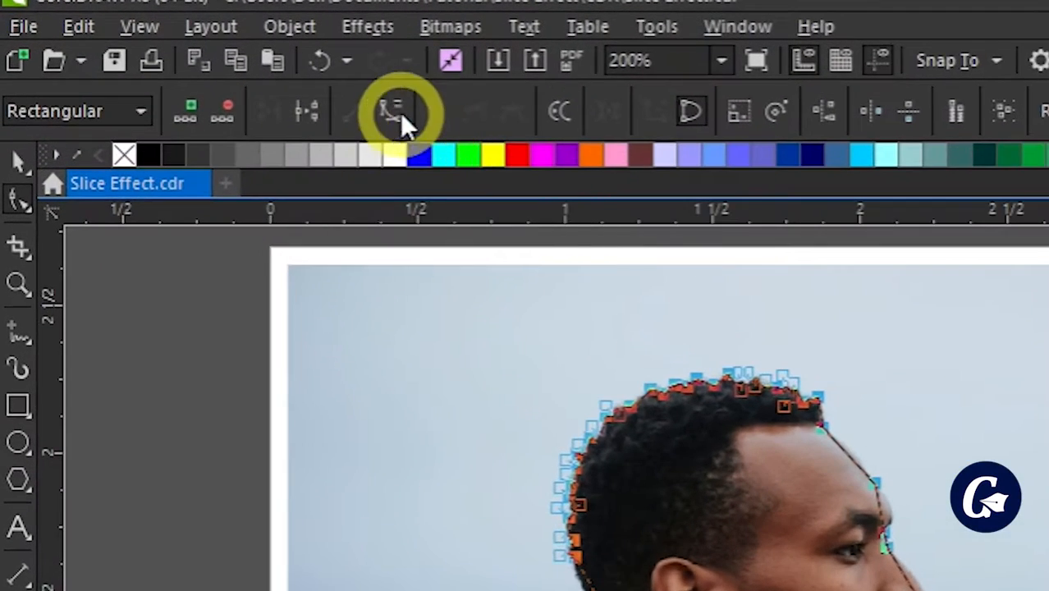
{"action": "left_click", "coordinate": [390, 115]}
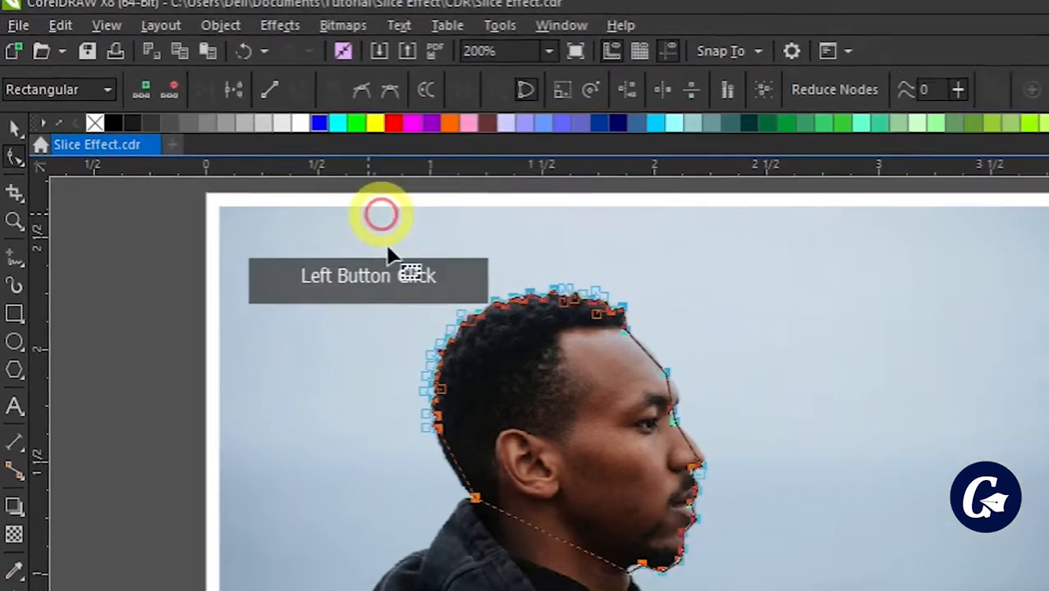
- Deselect the nodes and bend the long segment behind the ear outward to follow the hairline down to the nape
{"action": "scroll", "coordinate": [700, 519], "scroll_direction": "up", "scroll_amount": 2}
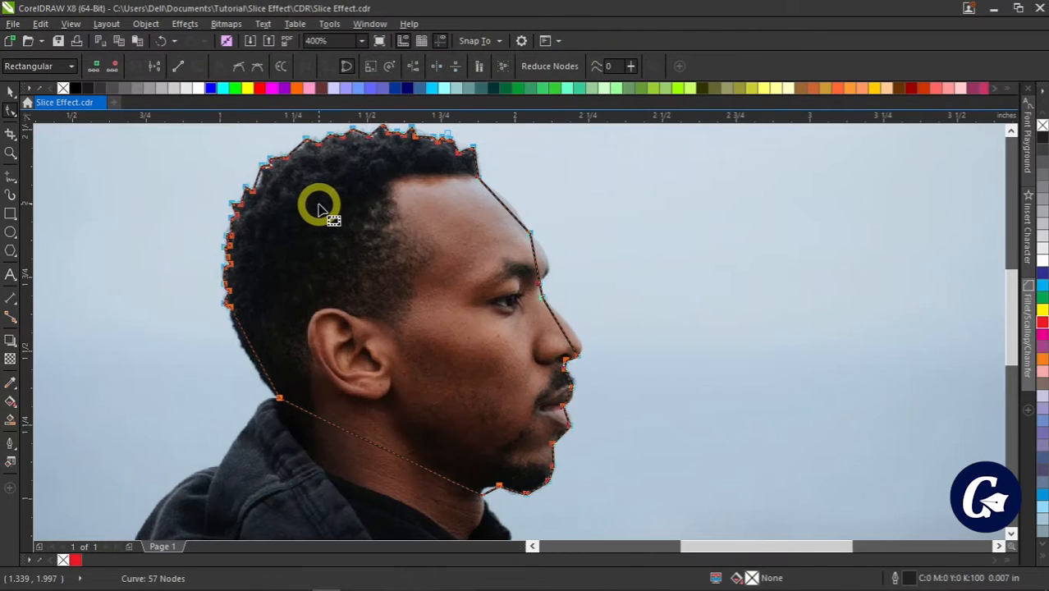
{"action": "left_click", "coordinate": [320, 209]}
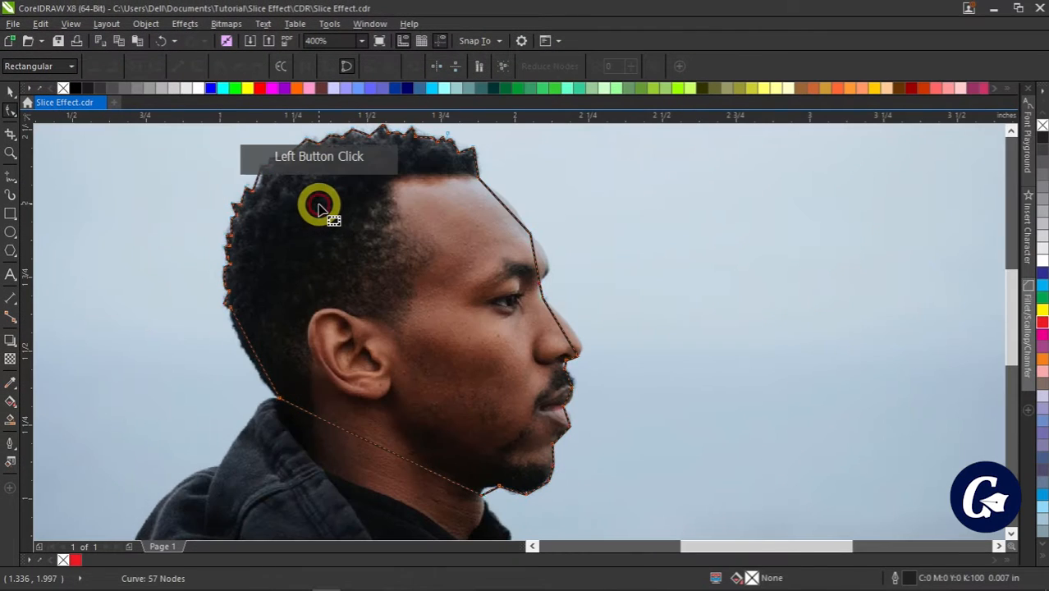
{"action": "scroll", "coordinate": [238, 322], "scroll_direction": "up", "scroll_amount": 2}
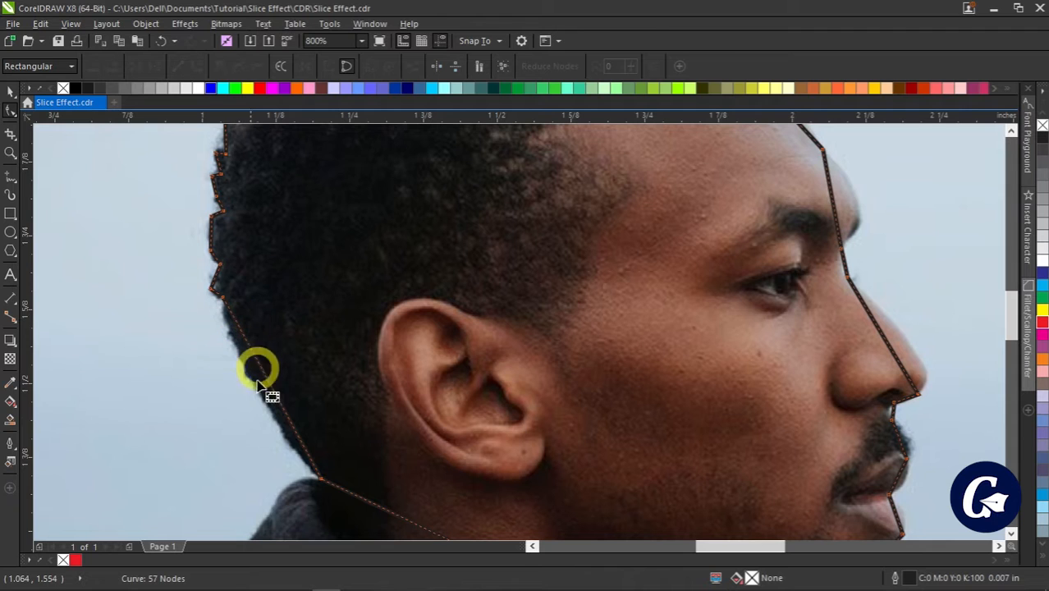
{"action": "left_click_drag", "start_coordinate": [271, 388], "coordinate": [261, 389]}
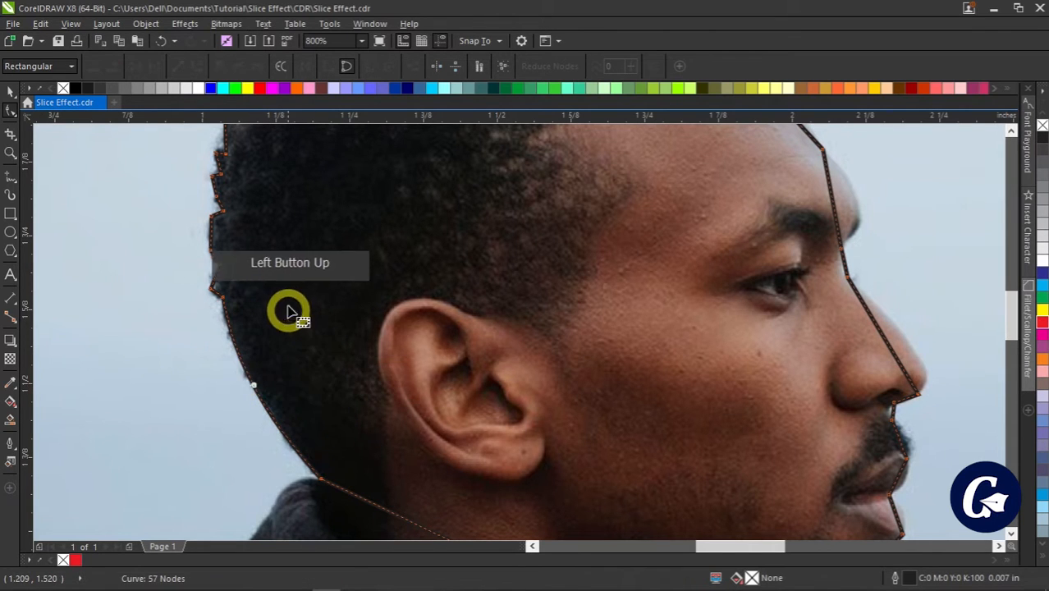
- Bend the lowest jagged segments at the back of the head, just above the nape, into curves following the hair
{"action": "scroll", "coordinate": [215, 277], "scroll_direction": "up", "scroll_amount": 2}
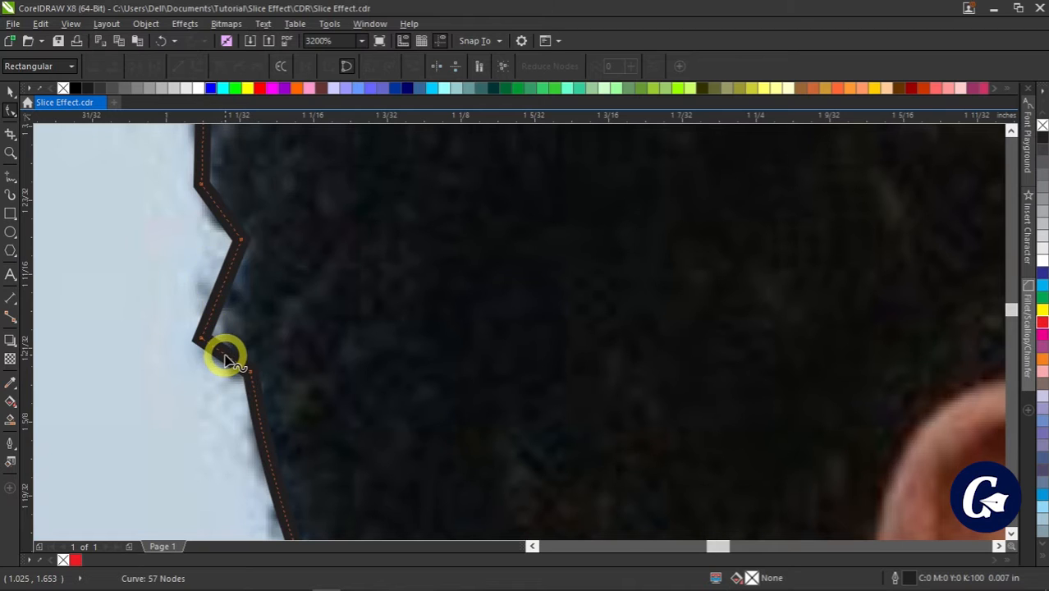
{"action": "left_click_drag", "start_coordinate": [227, 356], "coordinate": [218, 368]}
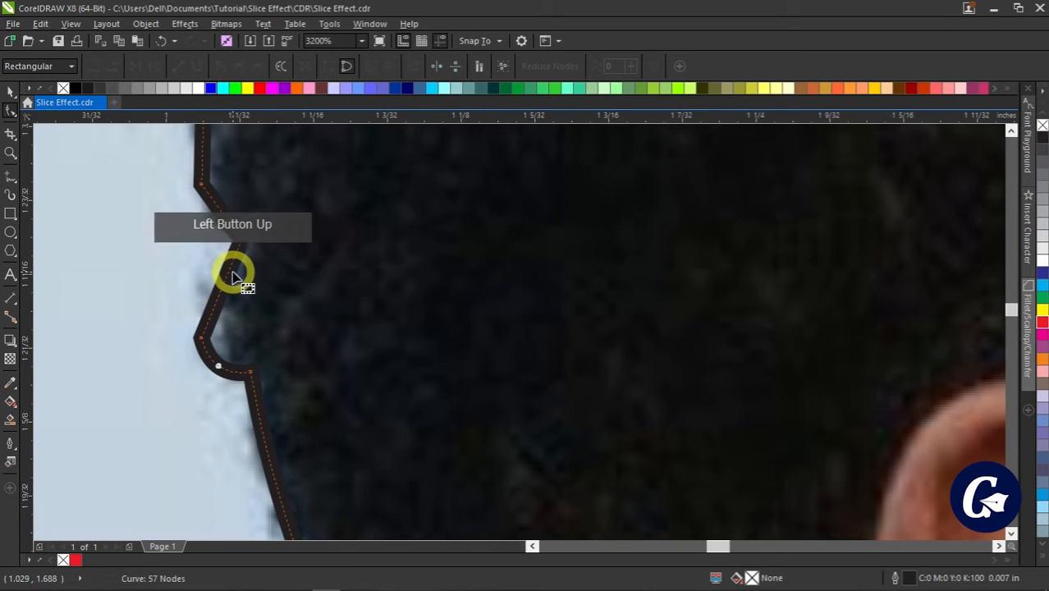
{"action": "mouse_move", "coordinate": [235, 275]}
{"action": "left_mouse_down"}
{"action": "mouse_move", "coordinate": [244, 274]}
{"action": "mouse_move", "coordinate": [228, 282]}
{"action": "mouse_move", "coordinate": [205, 339]}
{"action": "mouse_move", "coordinate": [243, 269]}
{"action": "left_mouse_up"}
{"action": "left_click_drag", "start_coordinate": [215, 215], "coordinate": [314, 227]}
{"action": "scroll", "coordinate": [344, 241], "scroll_direction": "up", "scroll_amount": 1}
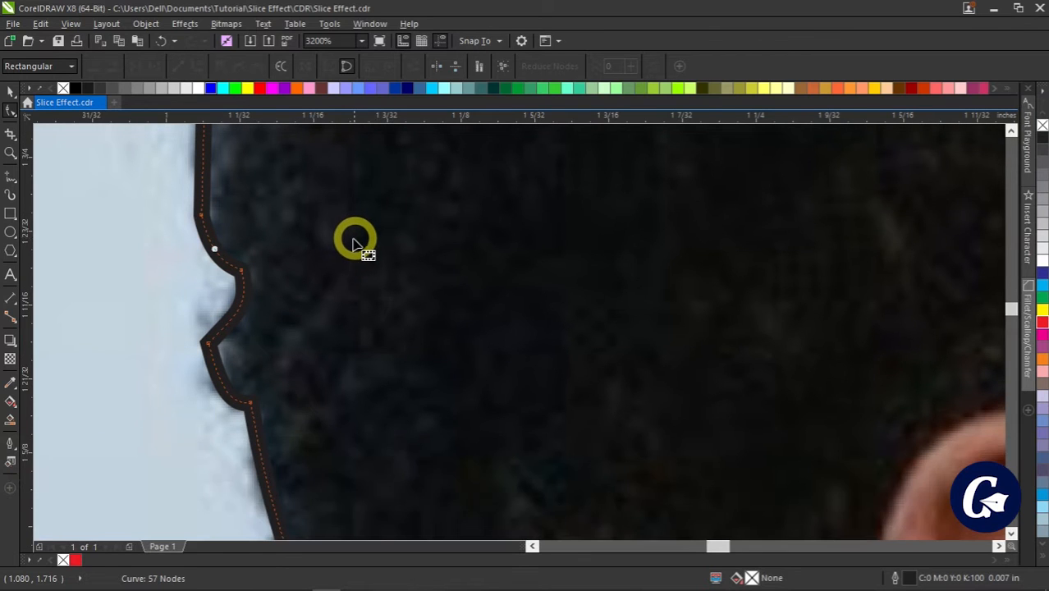
- Curve the zigzag segments midway up the back of the head so the outline follows the hair tufts
{"action": "scroll", "coordinate": [312, 345], "scroll_direction": "down", "scroll_amount": 1}
{"action": "left_click_drag", "start_coordinate": [254, 423], "coordinate": [284, 383]}
{"action": "left_click", "coordinate": [269, 387]}
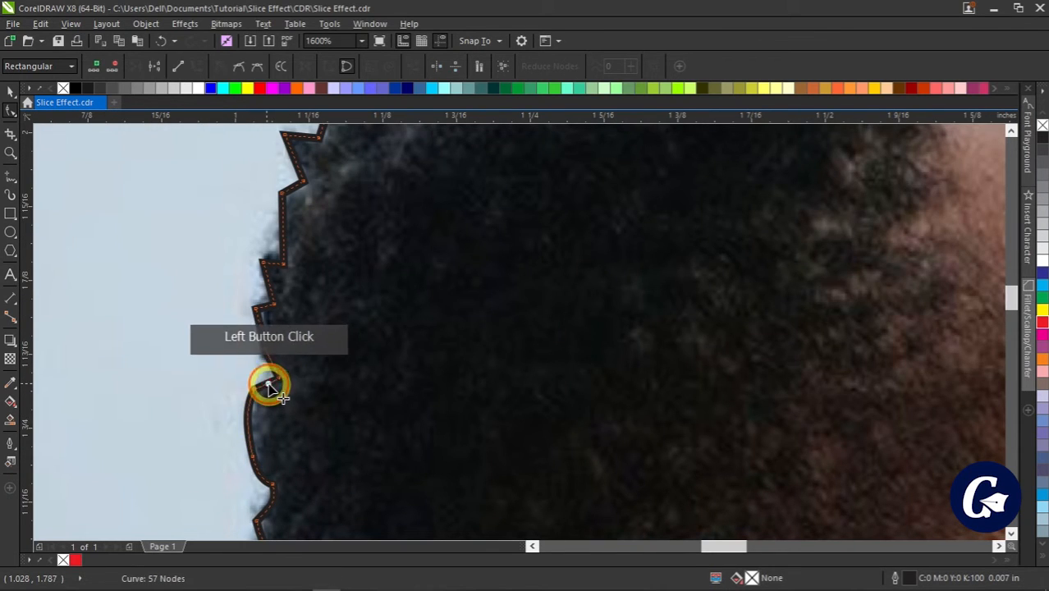
{"action": "left_click", "coordinate": [265, 328]}
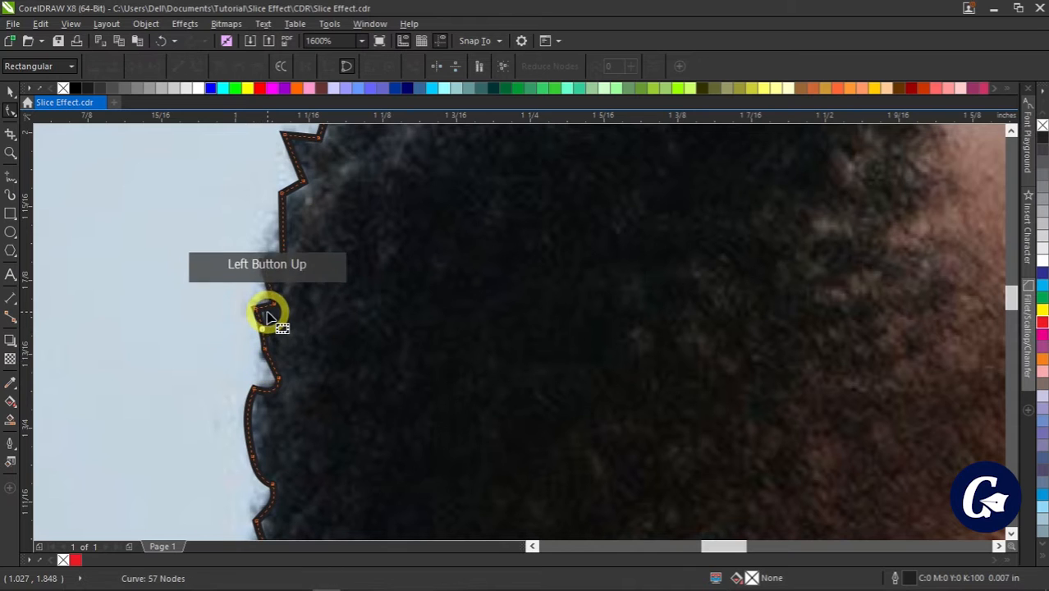
{"action": "scroll", "coordinate": [257, 322], "scroll_direction": "up", "scroll_amount": 2}
{"action": "scroll", "coordinate": [323, 201], "scroll_direction": "down", "scroll_amount": 2}
{"action": "scroll", "coordinate": [293, 276], "scroll_direction": "up", "scroll_amount": 2}
{"action": "left_click", "coordinate": [293, 276]}
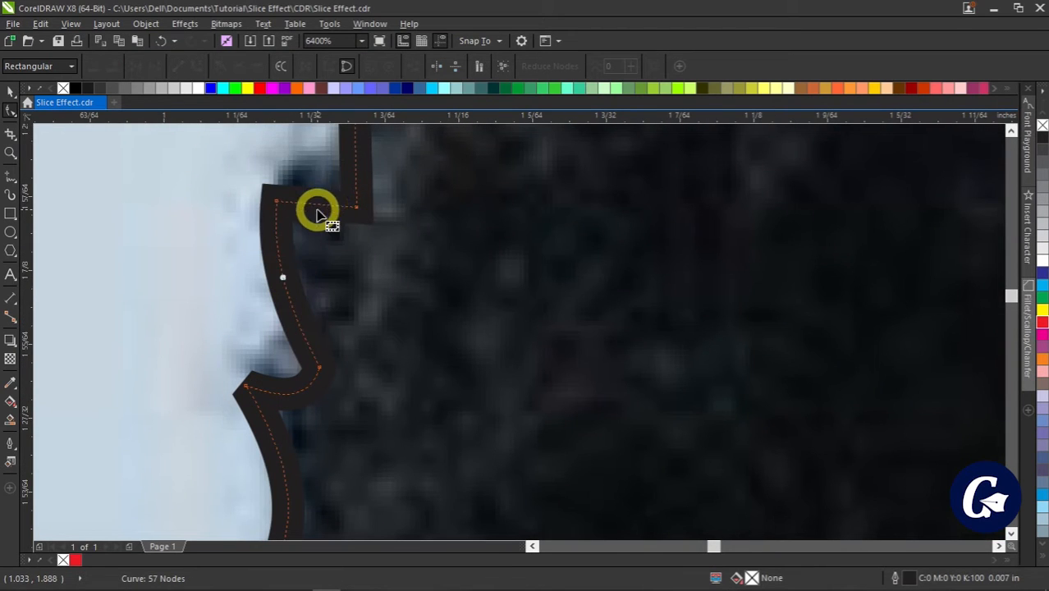
{"action": "left_click_drag", "start_coordinate": [317, 211], "coordinate": [307, 164]}
- Curve the outline segments on the upper back of the head to match the edge of the hair
{"action": "scroll", "coordinate": [469, 241], "scroll_direction": "down", "scroll_amount": 4}
{"action": "scroll", "coordinate": [409, 437], "scroll_direction": "up", "scroll_amount": 3}
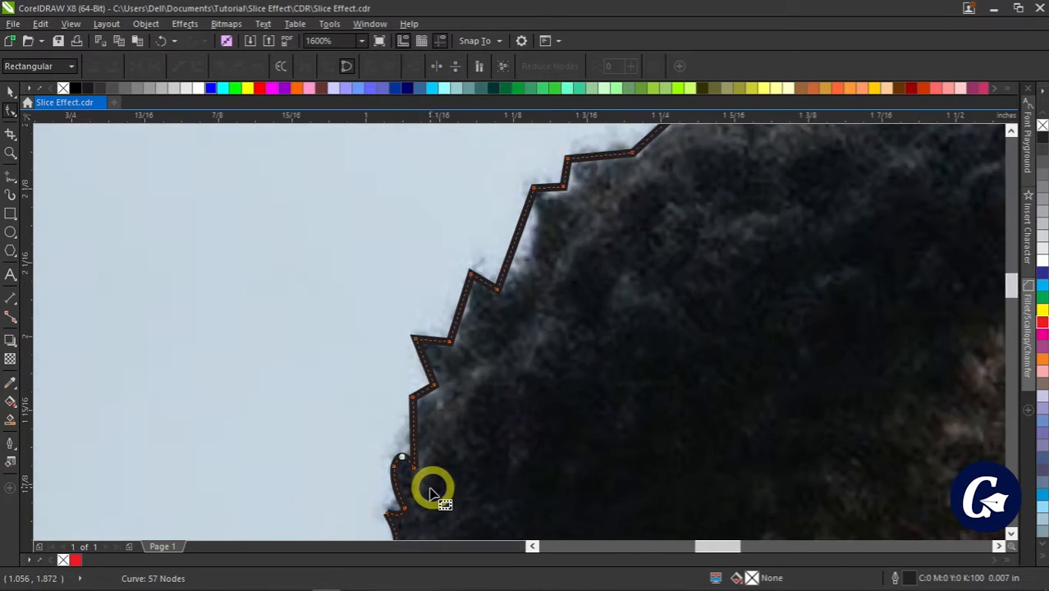
{"action": "left_click", "coordinate": [435, 403]}
{"action": "left_click_drag", "start_coordinate": [435, 404], "coordinate": [439, 310]}
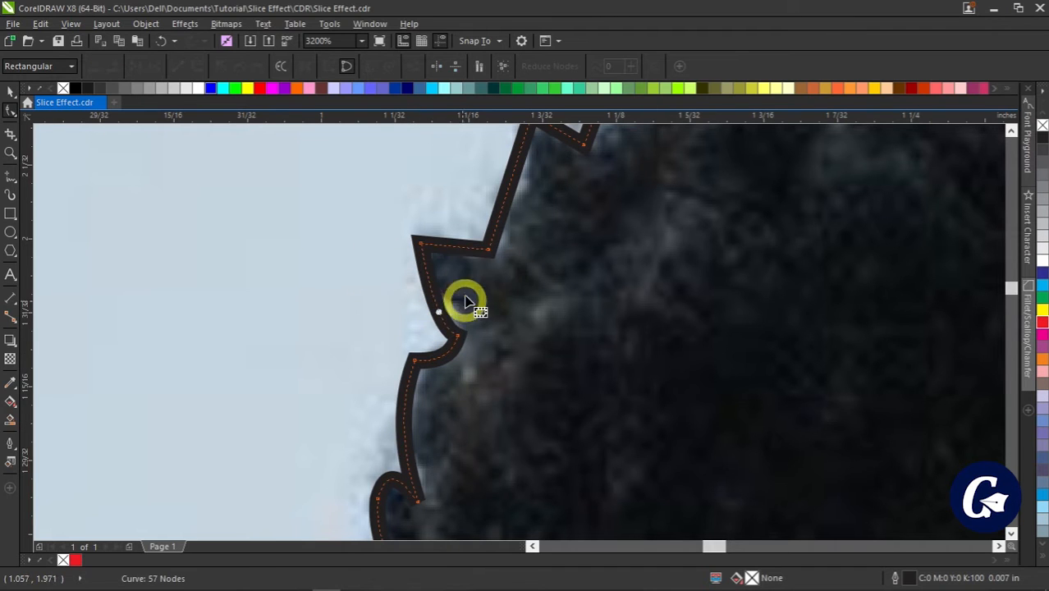
{"action": "left_click", "coordinate": [454, 241]}
{"action": "left_click_drag", "start_coordinate": [453, 242], "coordinate": [454, 231]}
{"action": "left_click_drag", "start_coordinate": [515, 178], "coordinate": [525, 173]}
- Bend the steep outline segments where the back of the head rises towards the crown into rounded hair curves
{"action": "scroll", "coordinate": [666, 342], "scroll_direction": "down", "scroll_amount": 2}
{"action": "scroll", "coordinate": [669, 285], "scroll_direction": "up", "scroll_amount": 2}
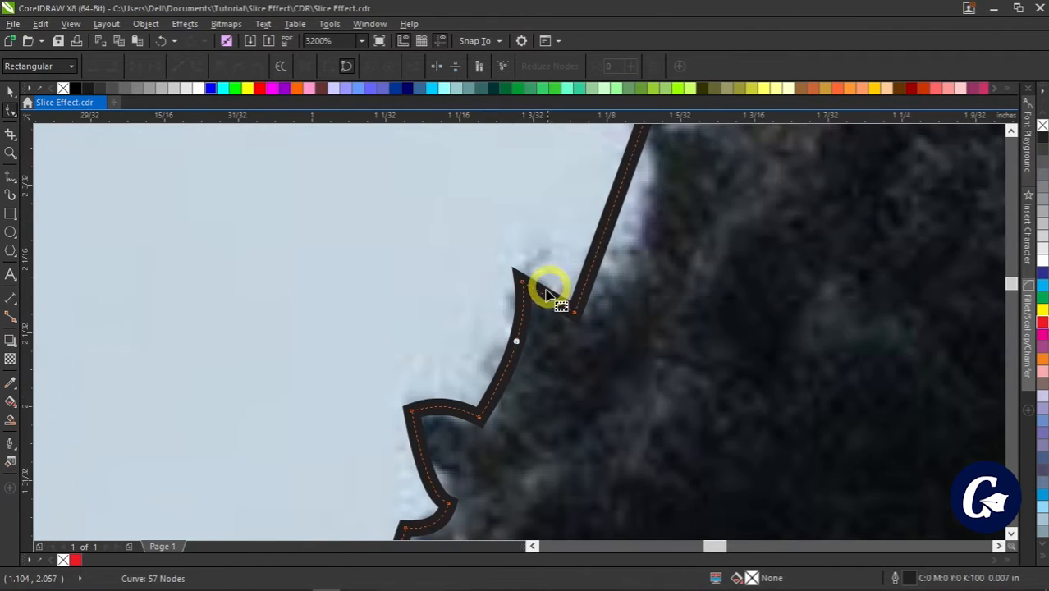
{"action": "left_click_drag", "start_coordinate": [541, 291], "coordinate": [541, 267]}
{"action": "left_click_drag", "start_coordinate": [610, 219], "coordinate": [582, 238]}
{"action": "scroll", "coordinate": [692, 301], "scroll_direction": "down", "scroll_amount": 1}
{"action": "scroll", "coordinate": [795, 185], "scroll_direction": "up", "scroll_amount": 1}
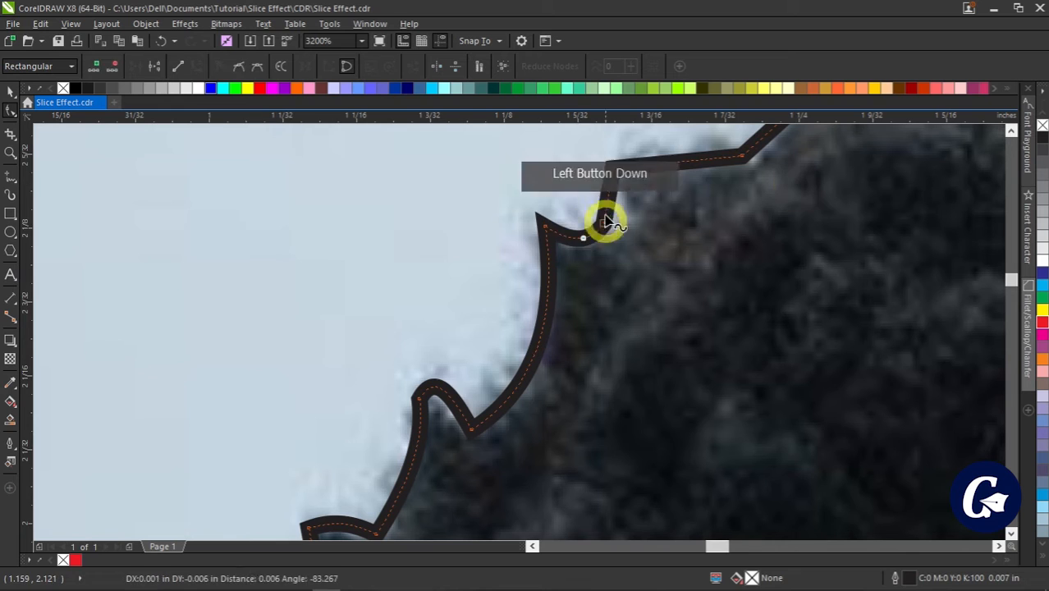
{"action": "left_click_drag", "start_coordinate": [609, 191], "coordinate": [622, 198]}
- Curve the segments along the rear of the crown to follow the hair's rounded edge
{"action": "scroll", "coordinate": [706, 353], "scroll_direction": "down", "scroll_amount": 2}
{"action": "scroll", "coordinate": [627, 290], "scroll_direction": "up", "scroll_amount": 2}
{"action": "left_click_drag", "start_coordinate": [508, 319], "coordinate": [487, 305]}
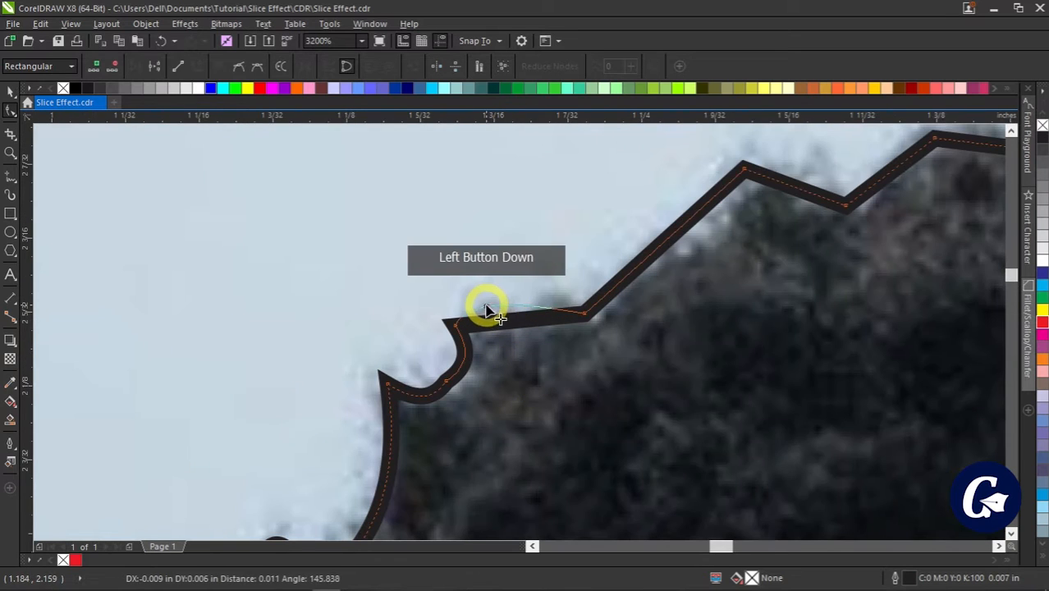
{"action": "left_click_drag", "start_coordinate": [696, 216], "coordinate": [695, 248]}
{"action": "left_click_drag", "start_coordinate": [793, 189], "coordinate": [780, 167]}
{"action": "scroll", "coordinate": [886, 208], "scroll_direction": "down", "scroll_amount": 2}
{"action": "scroll", "coordinate": [825, 240], "scroll_direction": "up", "scroll_amount": 1}
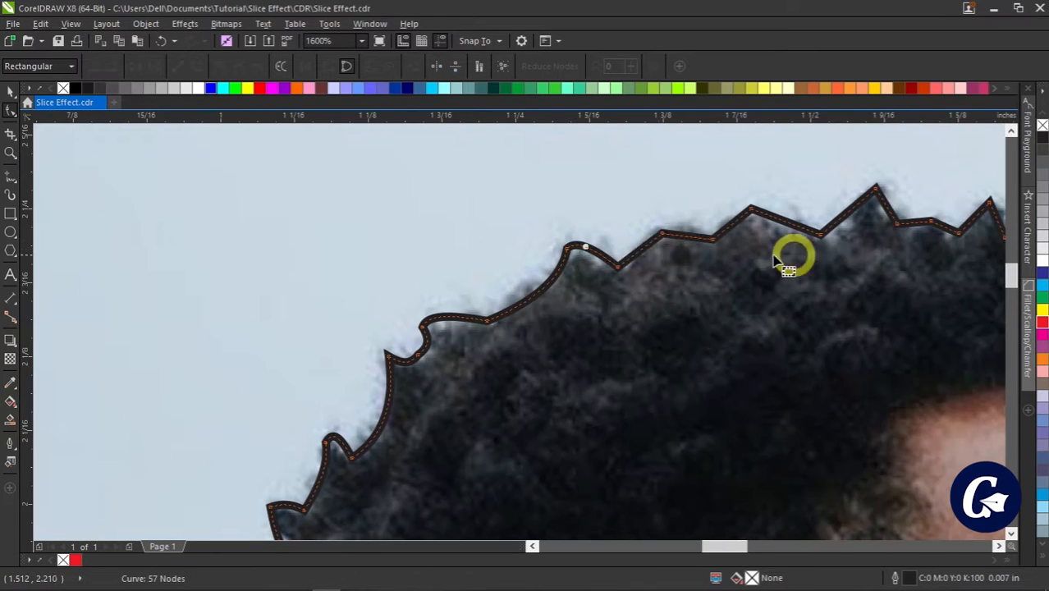
{"action": "left_click_drag", "start_coordinate": [641, 253], "coordinate": [633, 246]}
{"action": "scroll", "coordinate": [828, 220], "scroll_direction": "up", "scroll_amount": 1}
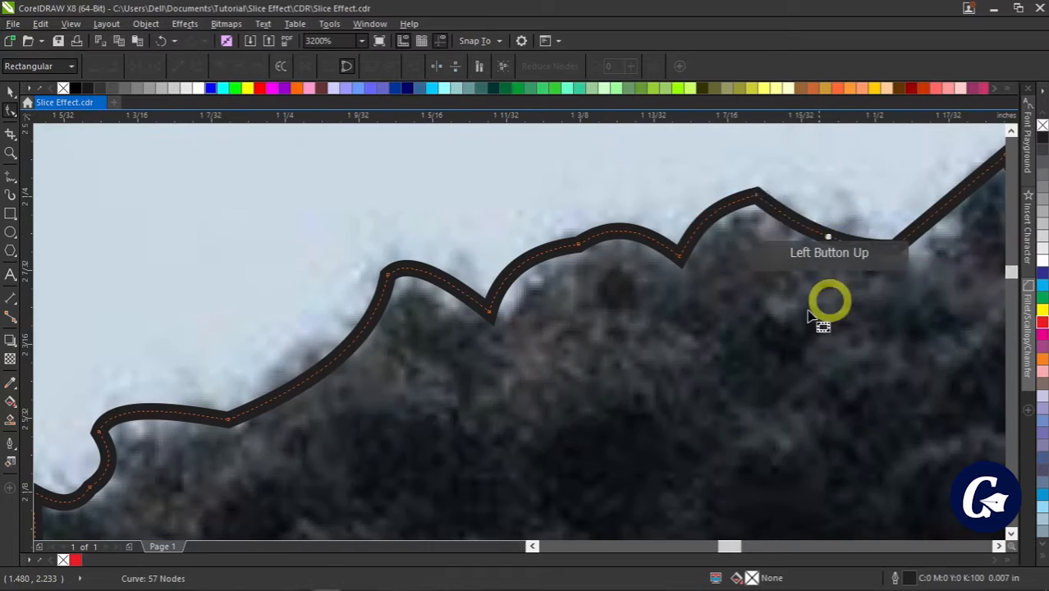
- Bend the segments across the top of the head, including both sides of the pointed tufts, into smooth curves
{"action": "scroll", "coordinate": [846, 310], "scroll_direction": "down", "scroll_amount": 1}
{"action": "scroll", "coordinate": [857, 314], "scroll_direction": "up", "scroll_amount": 1}
{"action": "left_click_drag", "start_coordinate": [784, 303], "coordinate": [800, 321]}
{"action": "left_click_drag", "start_coordinate": [871, 264], "coordinate": [880, 241]}
{"action": "scroll", "coordinate": [648, 356], "scroll_direction": "down", "scroll_amount": 2}
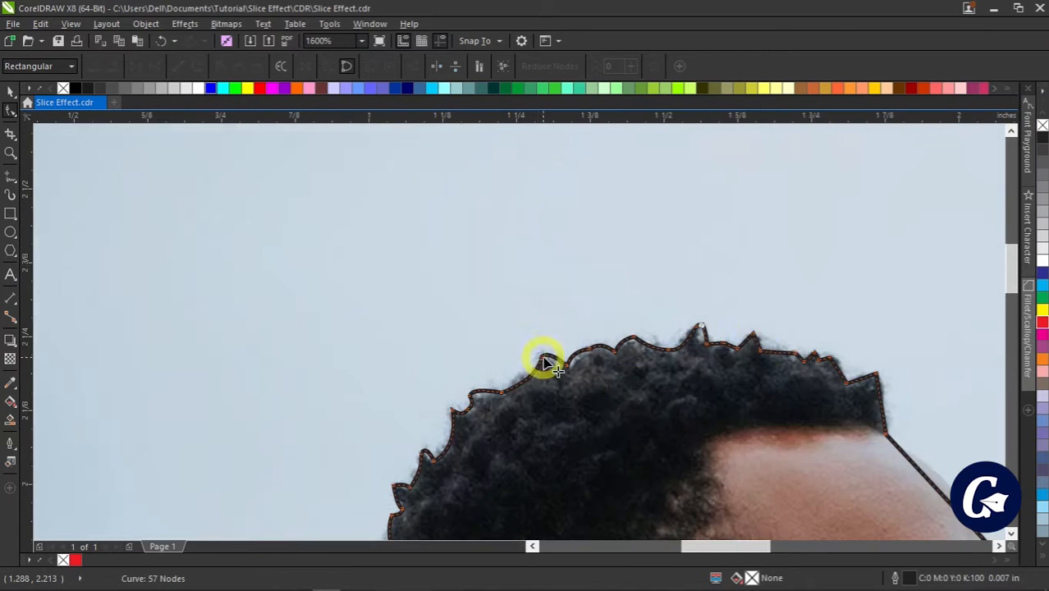
{"action": "scroll", "coordinate": [745, 350], "scroll_direction": "up", "scroll_amount": 2}
{"action": "left_click_drag", "start_coordinate": [695, 337], "coordinate": [802, 330]}
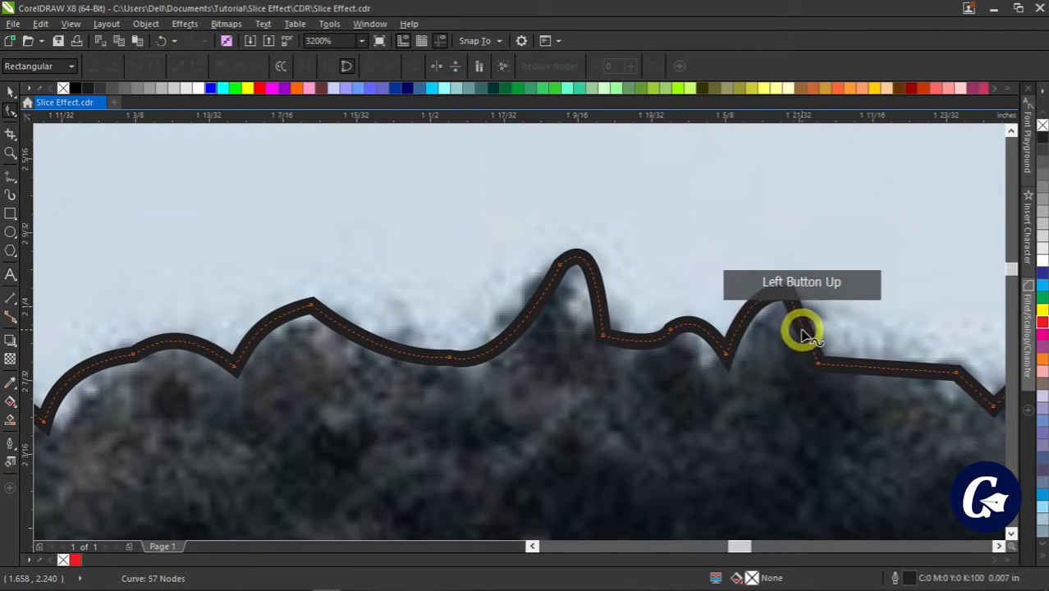
{"action": "left_click_drag", "start_coordinate": [894, 368], "coordinate": [894, 353]}
- Curve the remaining hair segments at the front of the head down to the hairline above the forehead
{"action": "scroll", "coordinate": [558, 391], "scroll_direction": "down", "scroll_amount": 2}
{"action": "scroll", "coordinate": [689, 417], "scroll_direction": "up", "scroll_amount": 2}
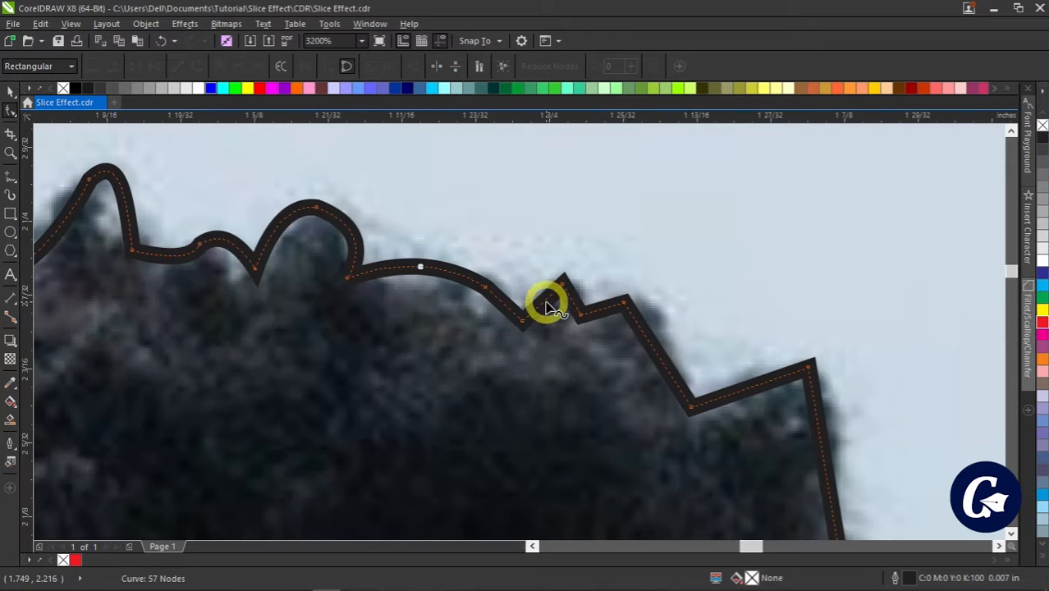
{"action": "left_click_drag", "start_coordinate": [547, 302], "coordinate": [542, 294]}
{"action": "left_click_drag", "start_coordinate": [572, 299], "coordinate": [635, 289]}
{"action": "left_click", "coordinate": [754, 394]}
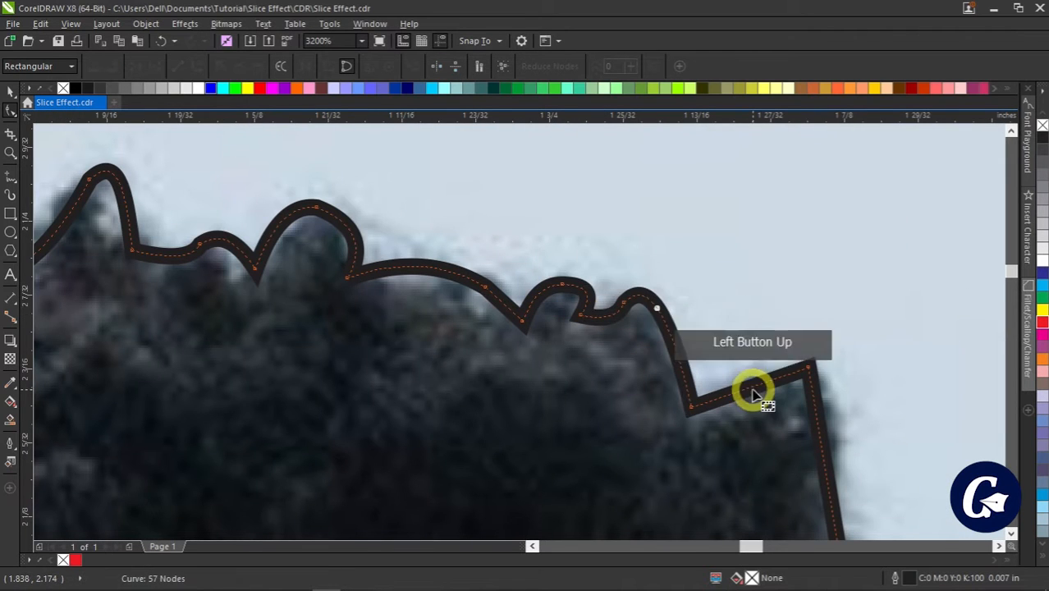
{"action": "left_click_drag", "start_coordinate": [749, 379], "coordinate": [751, 371]}
{"action": "left_click_drag", "start_coordinate": [835, 406], "coordinate": [837, 451]}
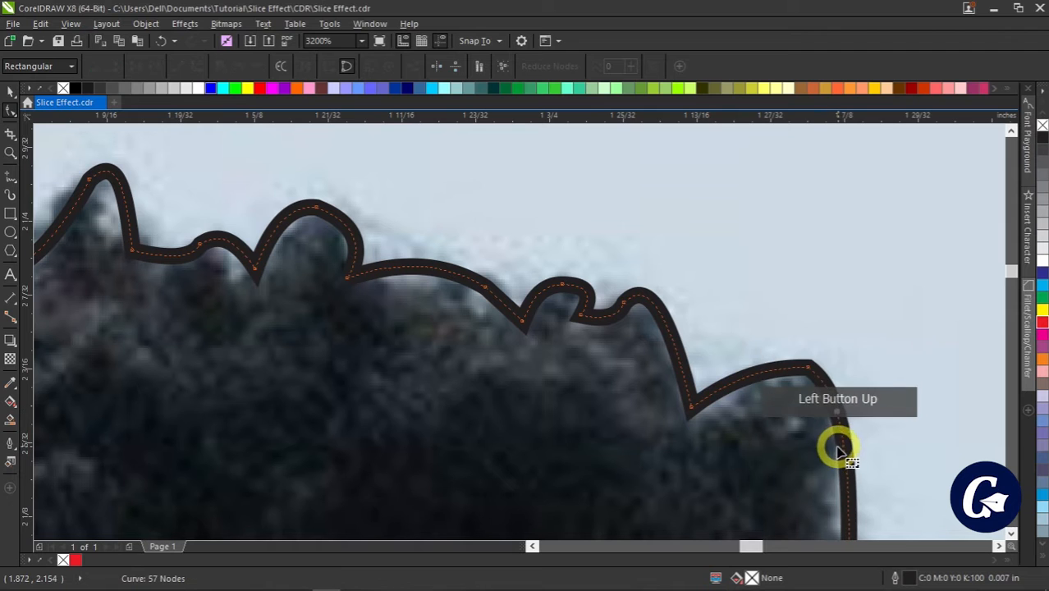
- Bend the two straight face segments outward to match the forehead and the protruding brow
{"action": "scroll", "coordinate": [791, 417], "scroll_direction": "down", "scroll_amount": 5}
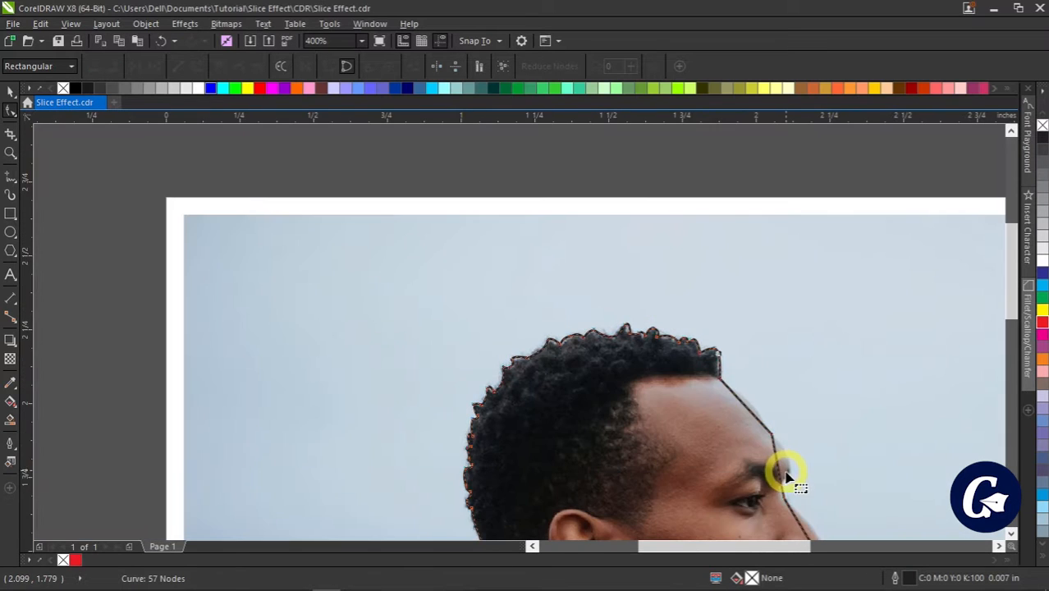
{"action": "scroll", "coordinate": [751, 413], "scroll_direction": "up", "scroll_amount": 3}
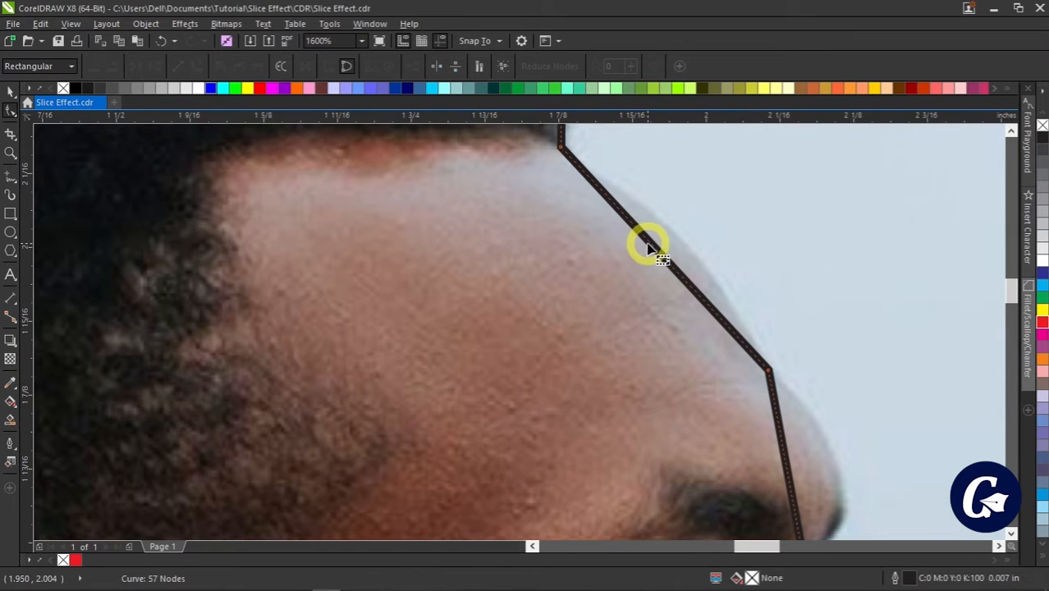
{"action": "left_click_drag", "start_coordinate": [651, 246], "coordinate": [671, 231]}
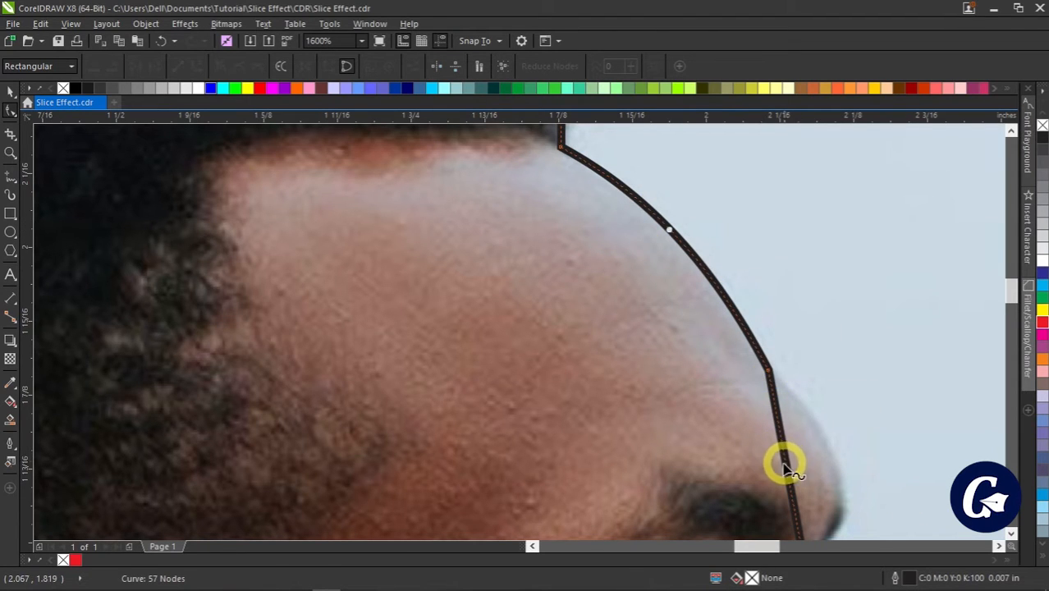
{"action": "left_click_drag", "start_coordinate": [786, 470], "coordinate": [850, 470]}
- Curve the outline along the bridge and ridge of the nose and in the hollow beneath the nostril
{"action": "scroll", "coordinate": [761, 216], "scroll_direction": "down", "scroll_amount": 3}
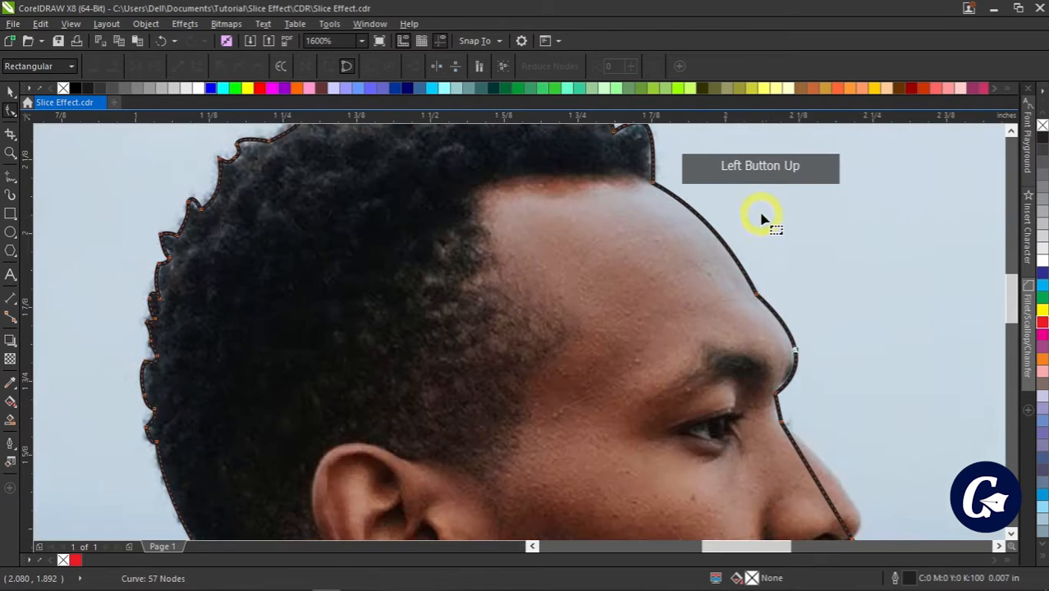
{"action": "scroll", "coordinate": [785, 417], "scroll_direction": "up", "scroll_amount": 3}
{"action": "left_click", "coordinate": [768, 397]}
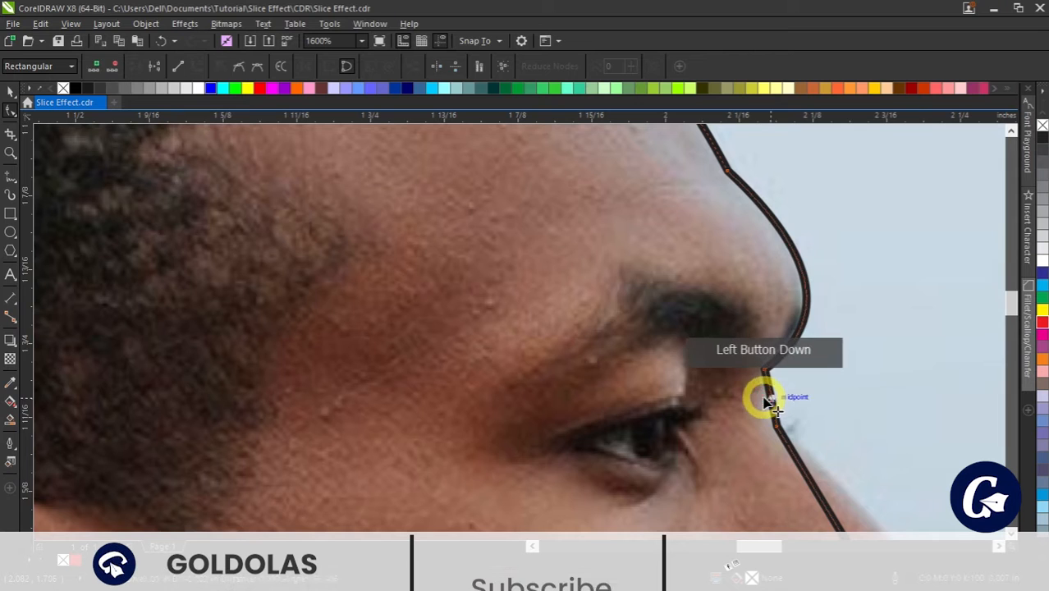
{"action": "scroll", "coordinate": [779, 328], "scroll_direction": "down", "scroll_amount": 1}
{"action": "left_click_drag", "start_coordinate": [766, 305], "coordinate": [808, 327]}
{"action": "scroll", "coordinate": [809, 397], "scroll_direction": "up", "scroll_amount": 2}
{"action": "left_click_drag", "start_coordinate": [708, 358], "coordinate": [695, 356]}
- Bend the segments over the moustache, upper lip and lower lip outward to match the mouth's profile
{"action": "scroll", "coordinate": [718, 379], "scroll_direction": "down", "scroll_amount": 1}
{"action": "scroll", "coordinate": [697, 362], "scroll_direction": "down", "scroll_amount": 1}
{"action": "scroll", "coordinate": [711, 374], "scroll_direction": "up", "scroll_amount": 1}
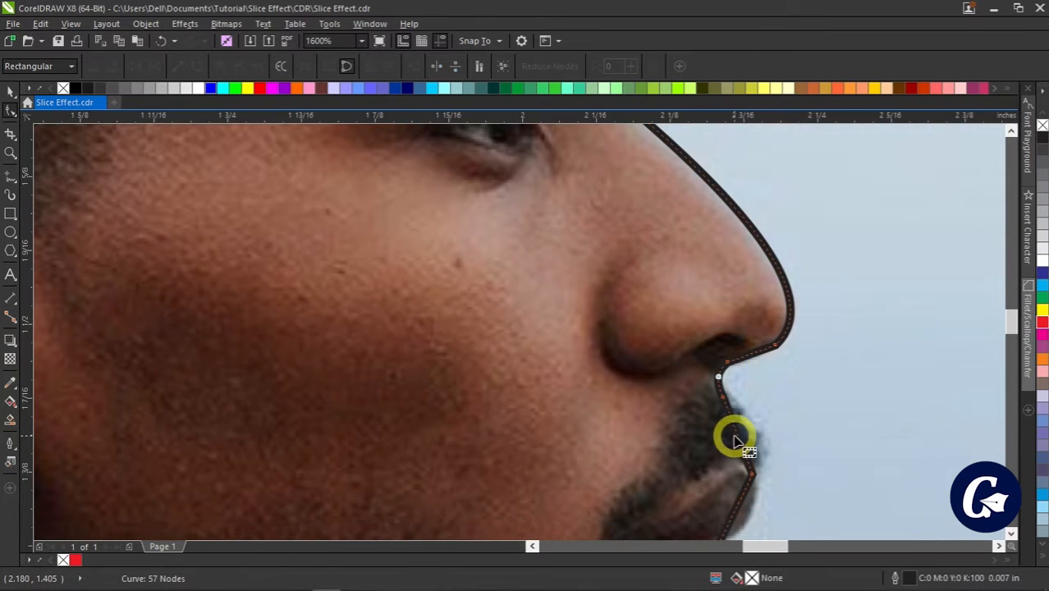
{"action": "left_click_drag", "start_coordinate": [735, 441], "coordinate": [766, 438]}
{"action": "scroll", "coordinate": [696, 464], "scroll_direction": "down", "scroll_amount": 1}
{"action": "scroll", "coordinate": [696, 463], "scroll_direction": "up", "scroll_amount": 1}
{"action": "left_click", "coordinate": [668, 395]}
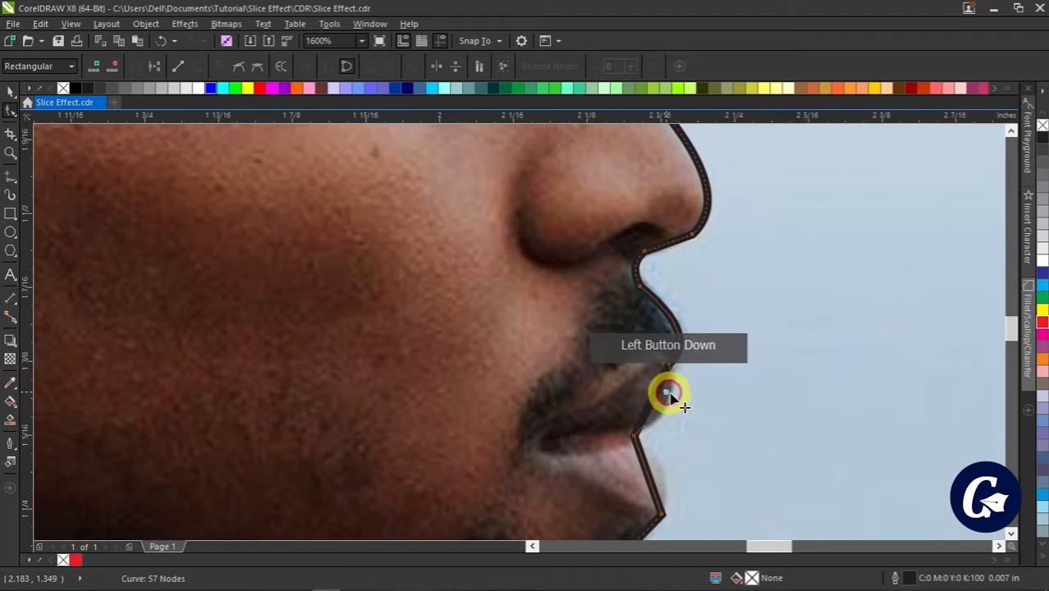
{"action": "left_click_drag", "start_coordinate": [669, 396], "coordinate": [735, 482]}
{"action": "left_click_drag", "start_coordinate": [648, 469], "coordinate": [674, 456]}
- Curve the segment in the hollow below the lower lip and the short one at the front of the chin
{"action": "scroll", "coordinate": [657, 484], "scroll_direction": "down", "scroll_amount": 1}
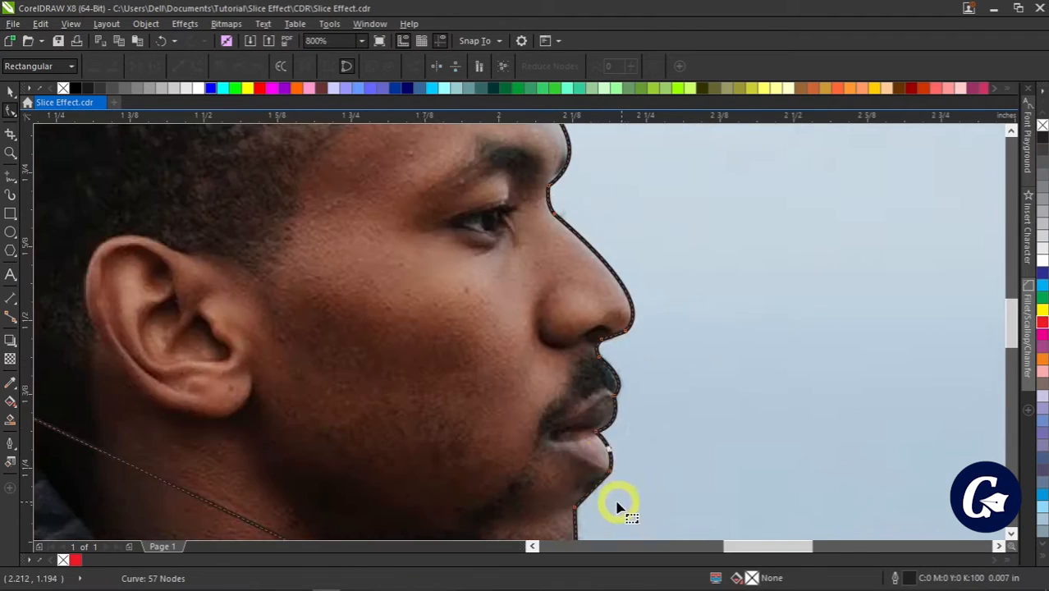
{"action": "scroll", "coordinate": [617, 506], "scroll_direction": "up", "scroll_amount": 1}
{"action": "left_click", "coordinate": [541, 328]}
{"action": "left_click_drag", "start_coordinate": [494, 480], "coordinate": [484, 390]}
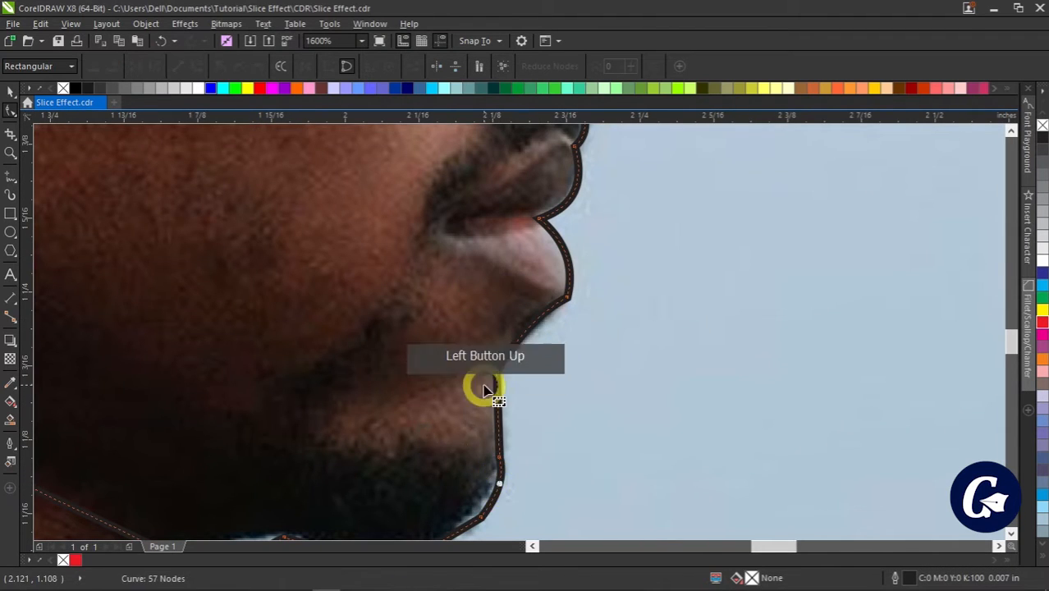
- Curve the segment under the chin along the beard and delete the node at the chin's lowest point
{"action": "scroll", "coordinate": [485, 390], "scroll_direction": "down", "scroll_amount": 1}
{"action": "scroll", "coordinate": [445, 484], "scroll_direction": "up", "scroll_amount": 1}
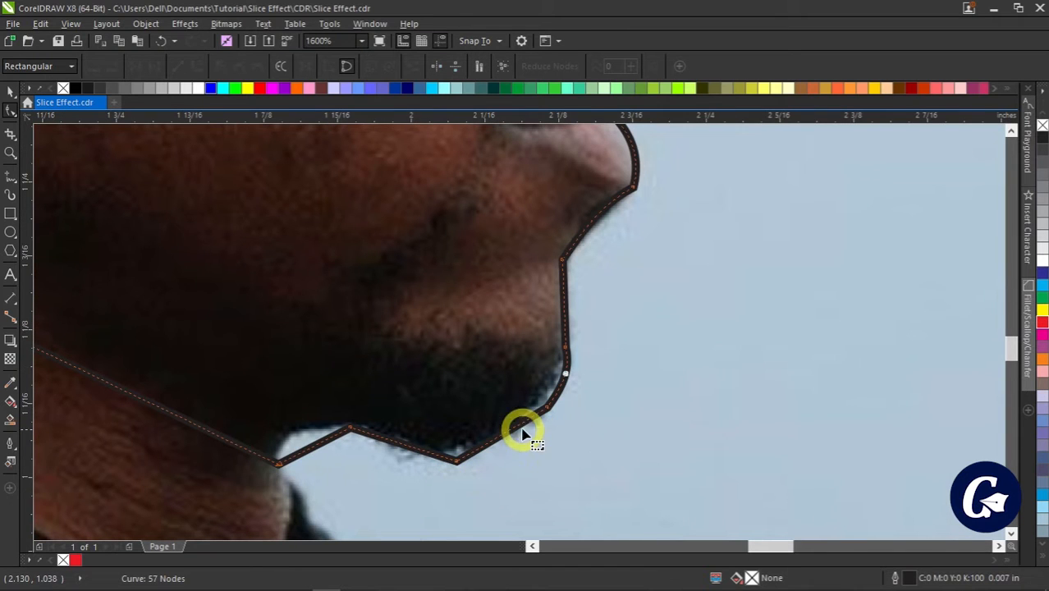
{"action": "left_click_drag", "start_coordinate": [502, 439], "coordinate": [448, 458]}
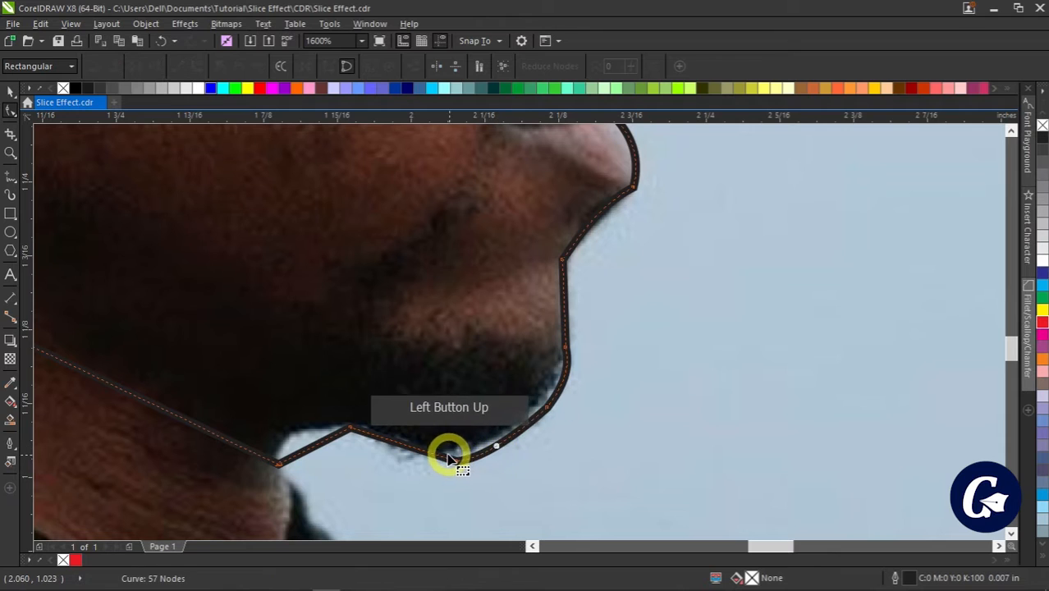
{"action": "left_click", "coordinate": [457, 460]}
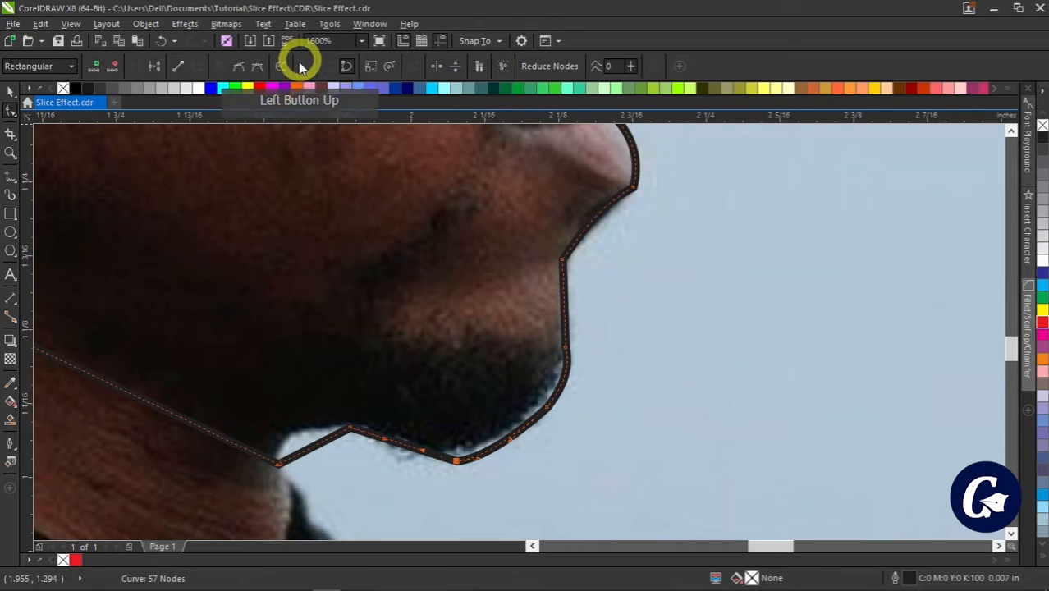
{"action": "key", "text": "Delete"}
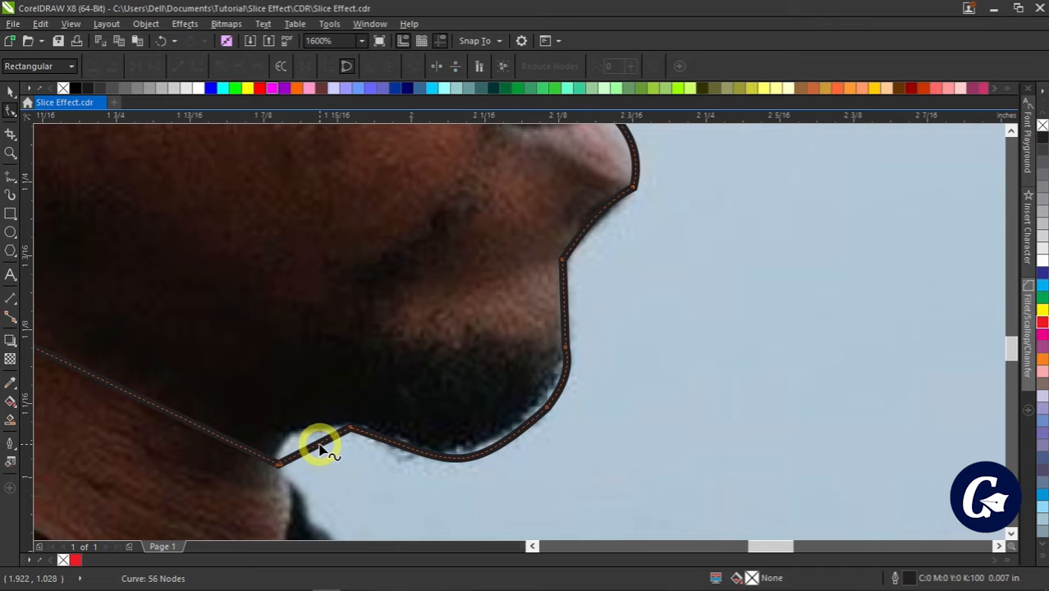
- Bend the short segment behind the chin up into the hollow and curve the long segment across the neck into an S-shape
{"action": "left_click_drag", "start_coordinate": [320, 446], "coordinate": [295, 431]}
{"action": "scroll", "coordinate": [280, 309], "scroll_direction": "down", "scroll_amount": 3}
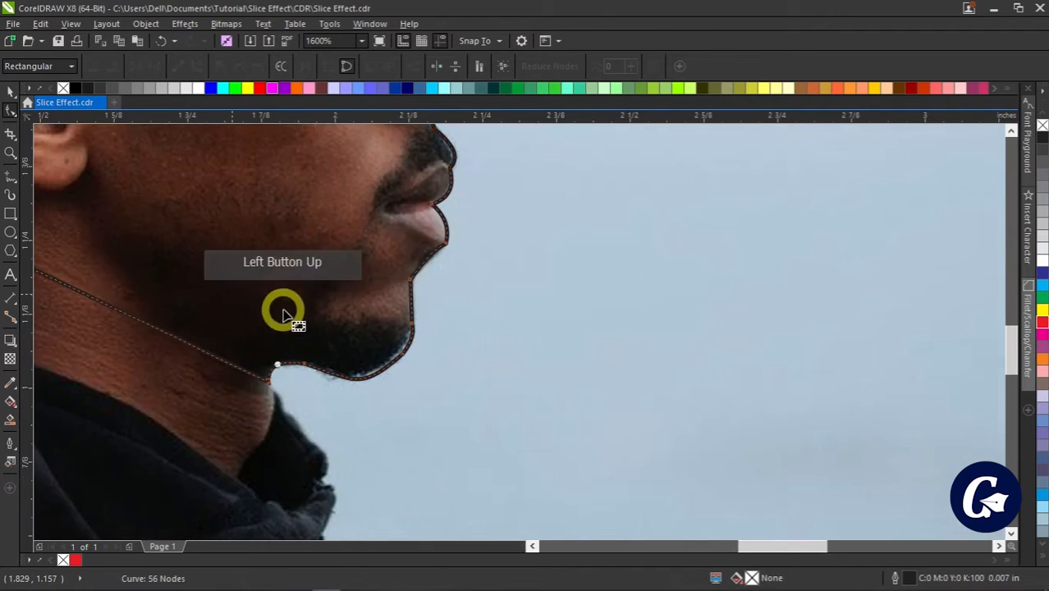
{"action": "scroll", "coordinate": [292, 264], "scroll_direction": "up", "scroll_amount": 1}
{"action": "left_click", "coordinate": [369, 302]}
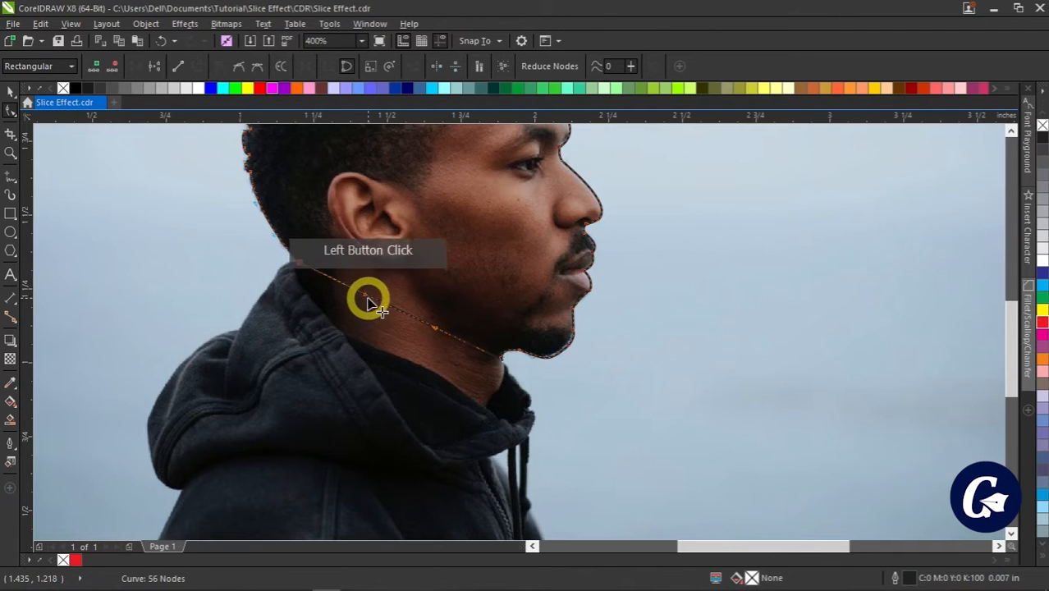
{"action": "left_click_drag", "start_coordinate": [368, 302], "coordinate": [427, 272]}
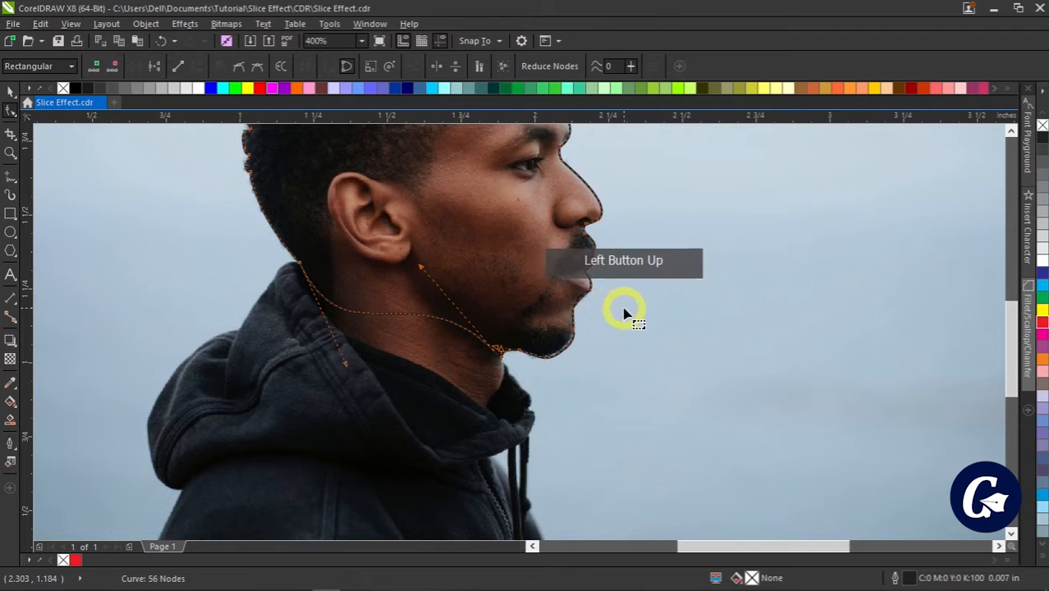
{"action": "scroll", "coordinate": [459, 237], "scroll_direction": "down", "scroll_amount": 2}
{"action": "scroll", "coordinate": [459, 236], "scroll_direction": "down", "scroll_amount": 2}
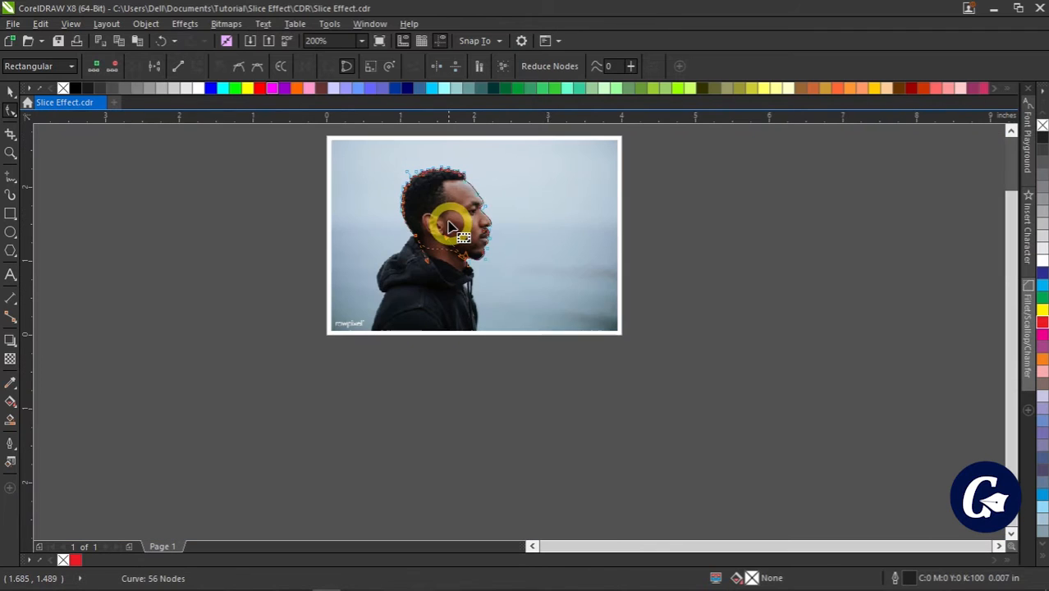
- Place the photo inside the traced head outline with PowerClip
{"action": "left_click", "coordinate": [9, 92]}
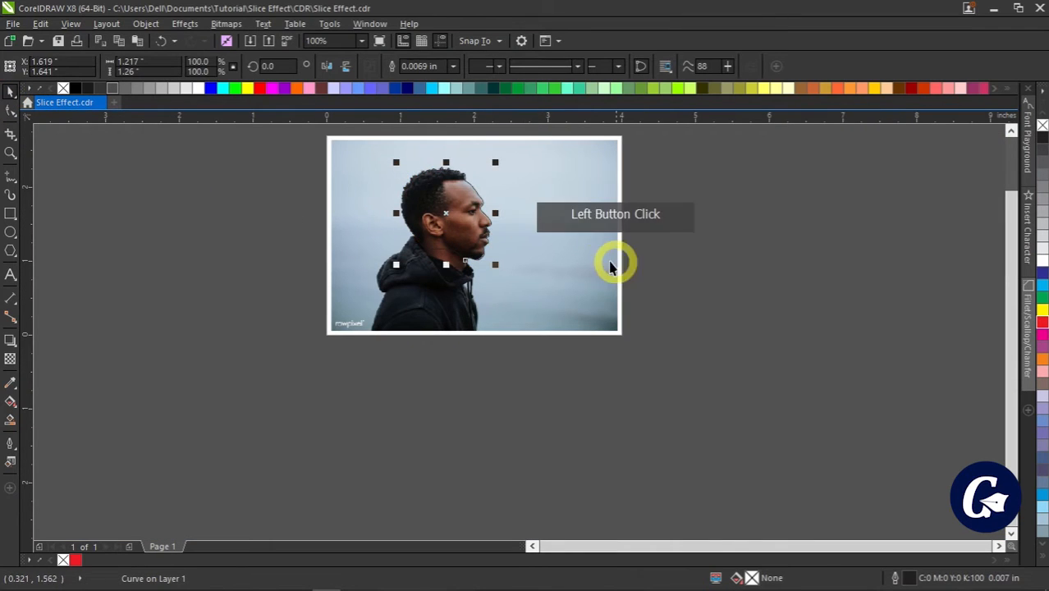
{"action": "left_click", "coordinate": [573, 270]}
{"action": "key", "text": "shift+F2"}
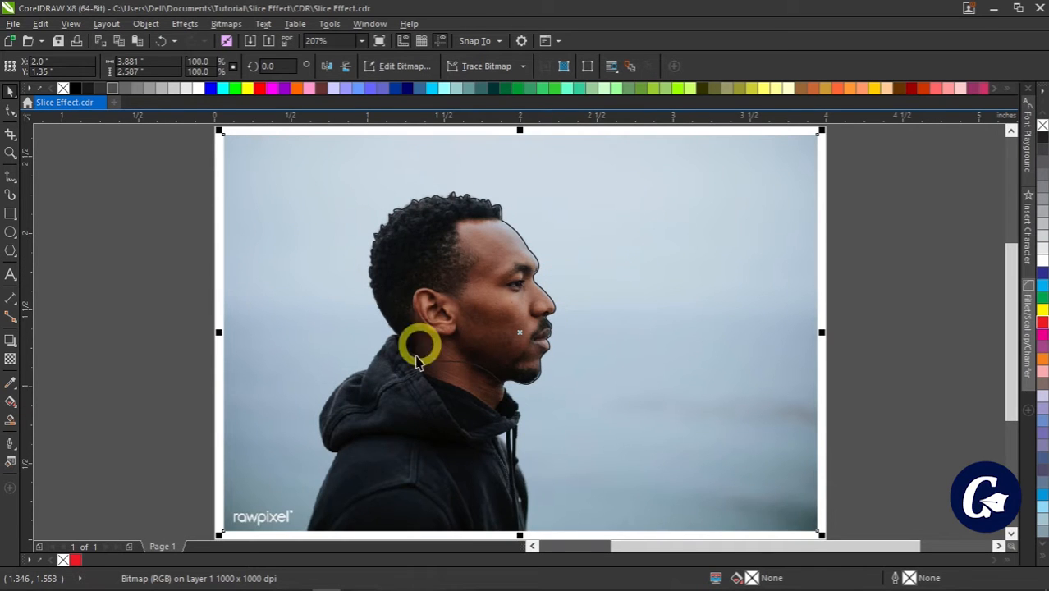
{"action": "left_click", "coordinate": [334, 279]}
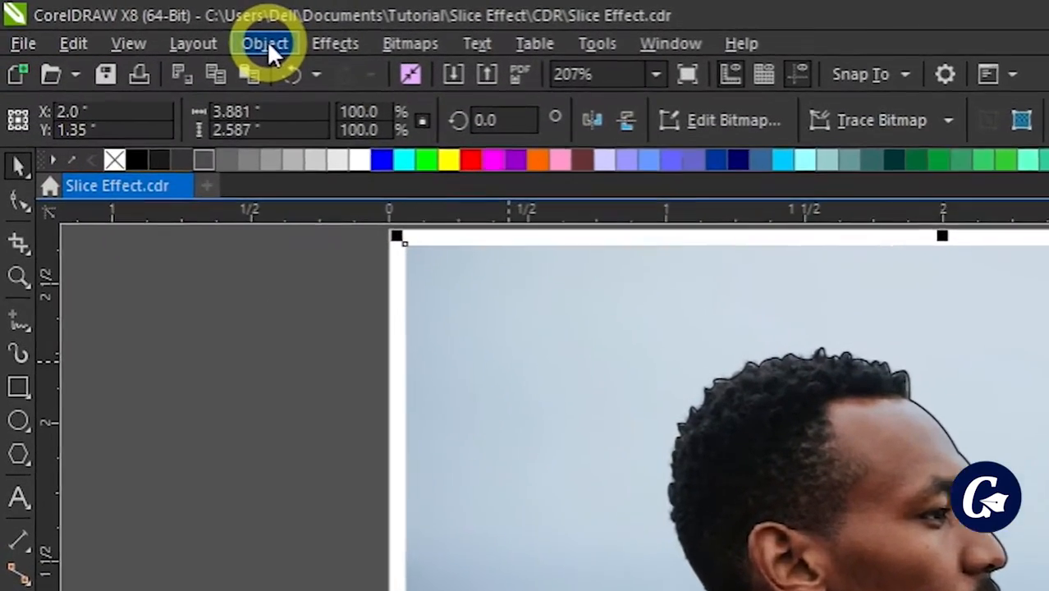
{"action": "left_click", "coordinate": [157, 25]}
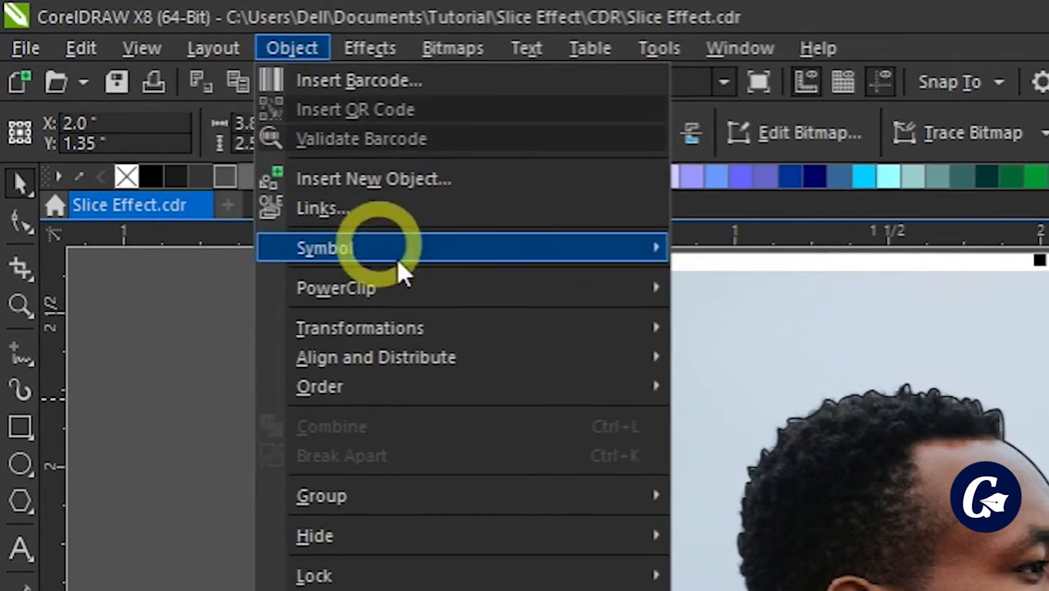
{"action": "mouse_move", "coordinate": [637, 288]}
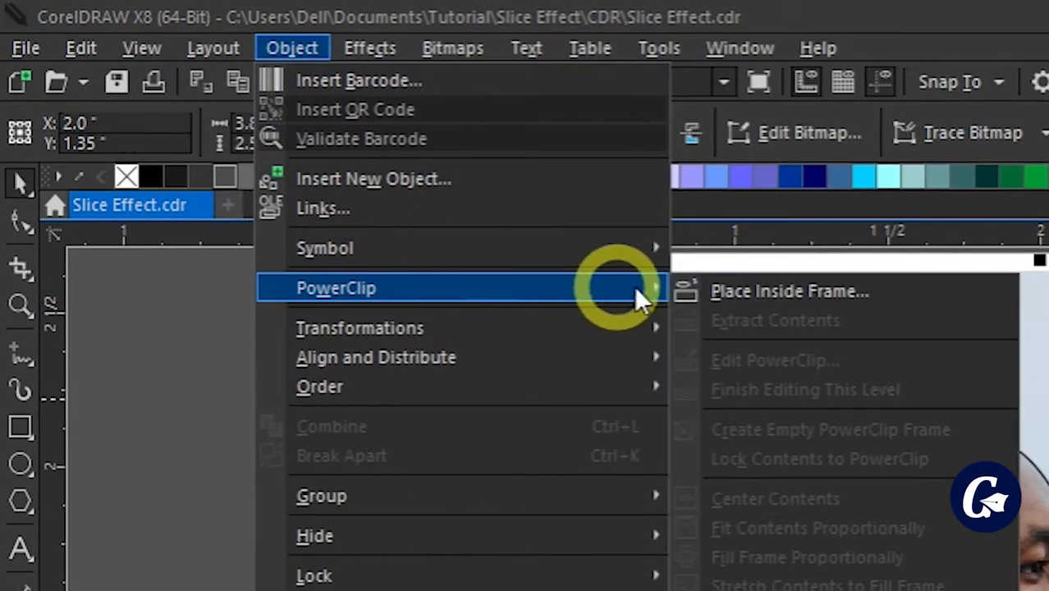
{"action": "left_click", "coordinate": [832, 291]}
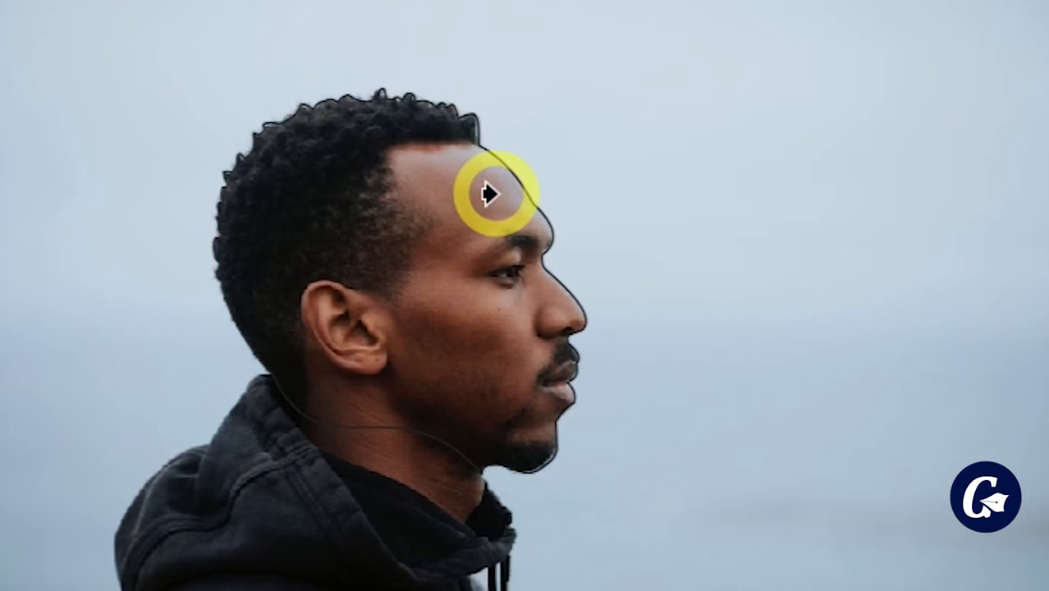
{"action": "left_click", "coordinate": [489, 194]}
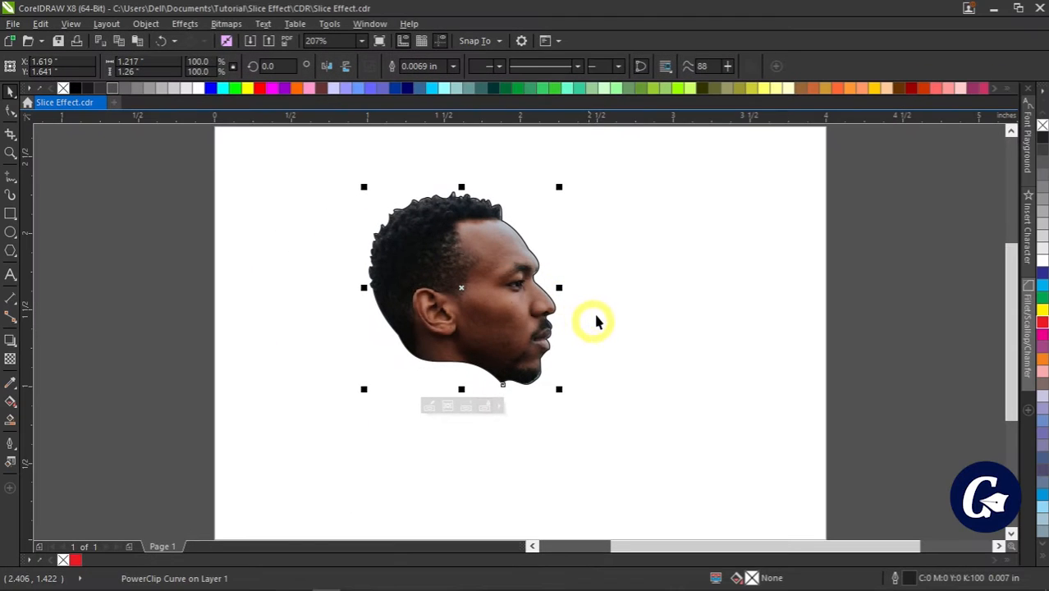
- Remove the outline colour from the clipped head
{"action": "left_click", "coordinate": [616, 328]}
{"action": "left_click", "coordinate": [394, 224]}
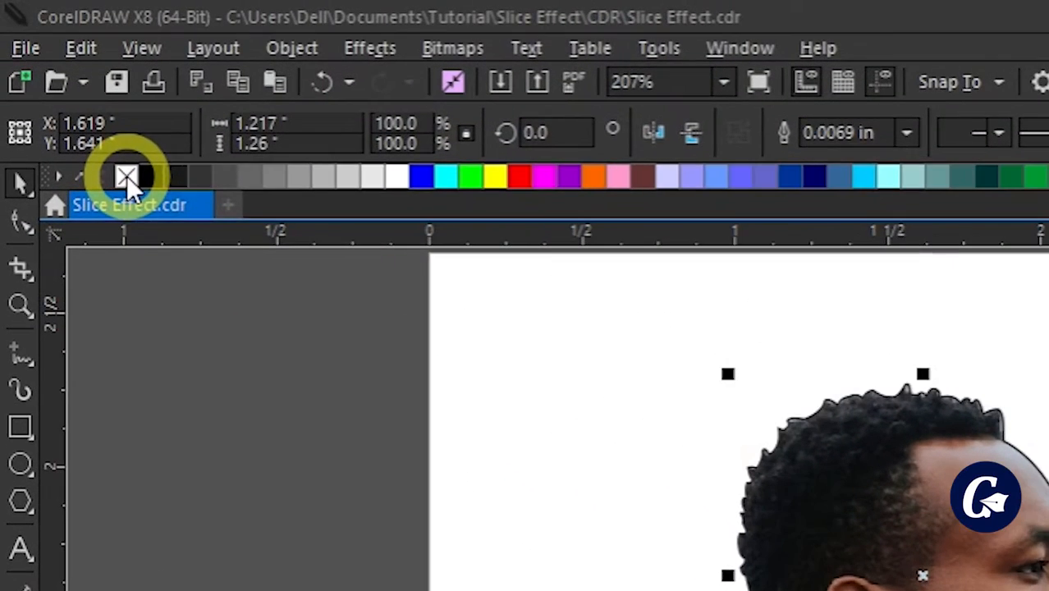
{"action": "right_click", "coordinate": [64, 88]}
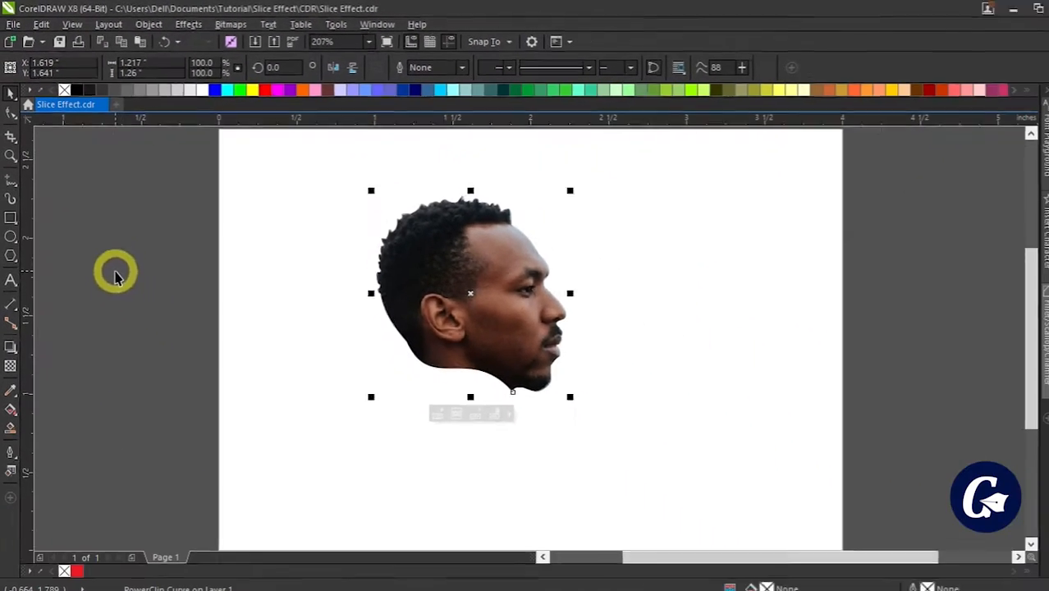
- Add nodes on both sides of the pointed tip behind the chin and delete the node at the tip
{"action": "left_click", "coordinate": [514, 309]}
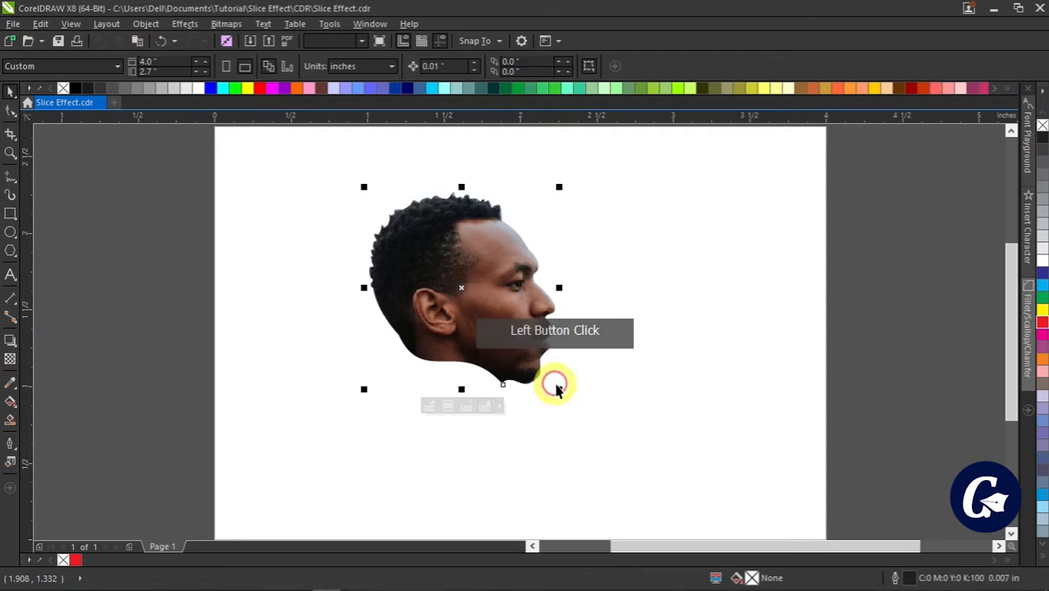
{"action": "scroll", "coordinate": [509, 377], "scroll_direction": "up", "scroll_amount": 2}
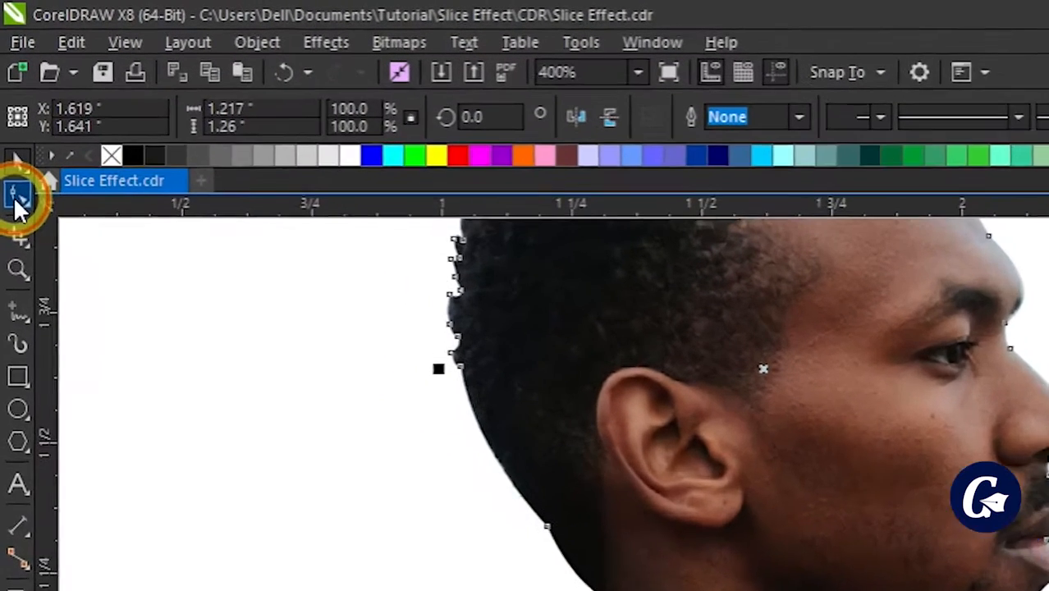
{"action": "left_click", "coordinate": [11, 115]}
{"action": "scroll", "coordinate": [521, 397], "scroll_direction": "up", "scroll_amount": 2}
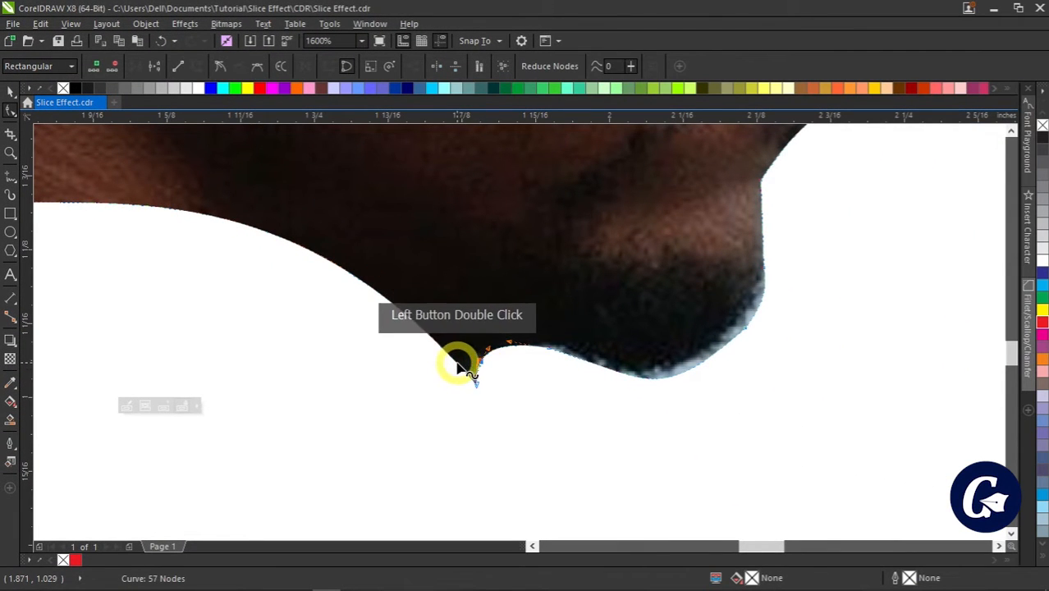
{"action": "left_click_drag", "start_coordinate": [465, 373], "coordinate": [695, 324]}
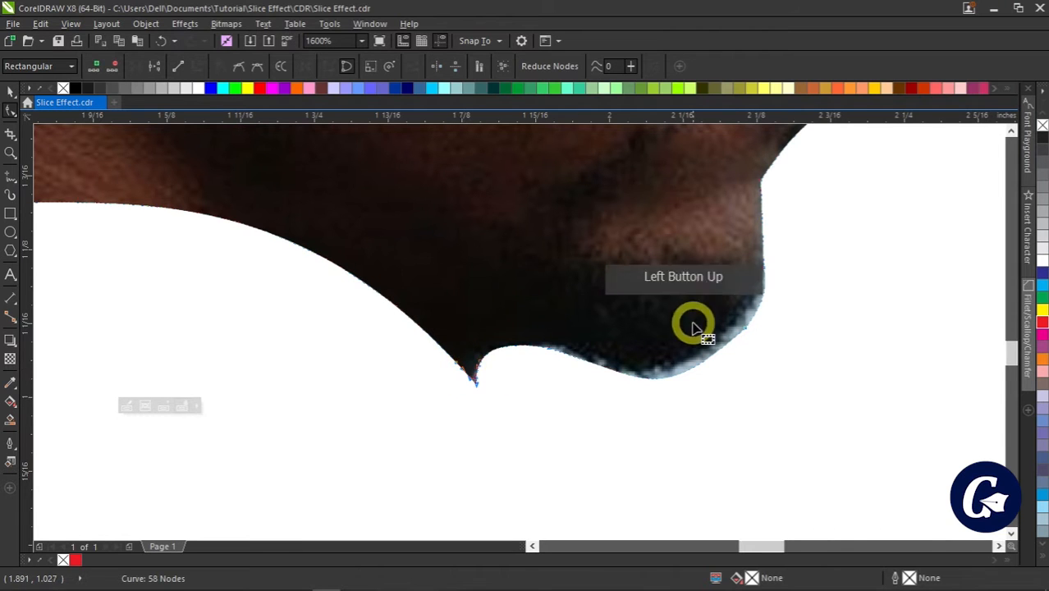
{"action": "key", "text": "Delete"}
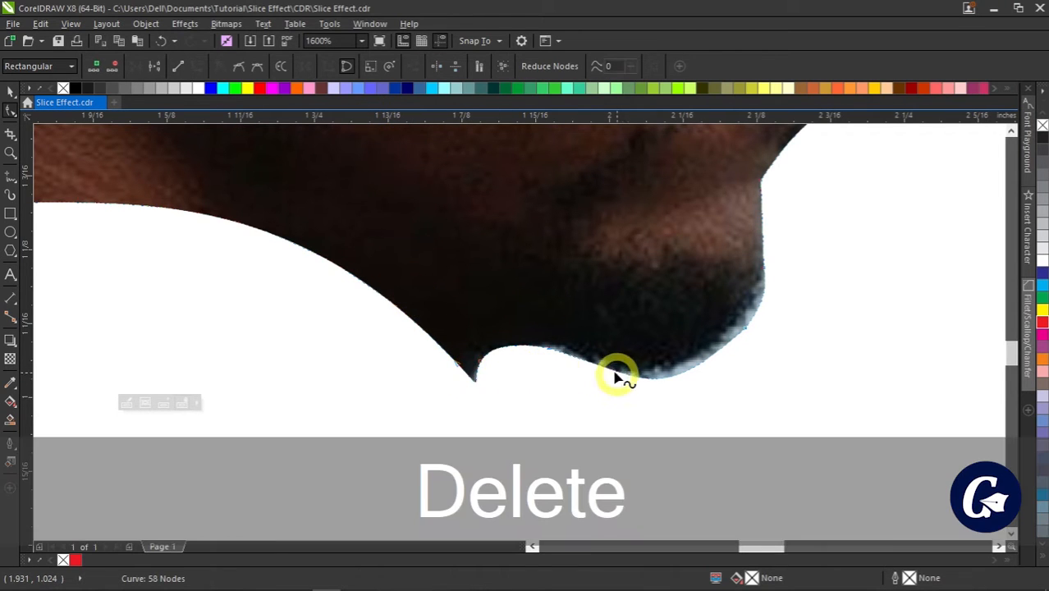
- Adjust the curve handles at the throat tip behind the chin to shorten and smooth the point
{"action": "scroll", "coordinate": [490, 388], "scroll_direction": "up", "scroll_amount": 2}
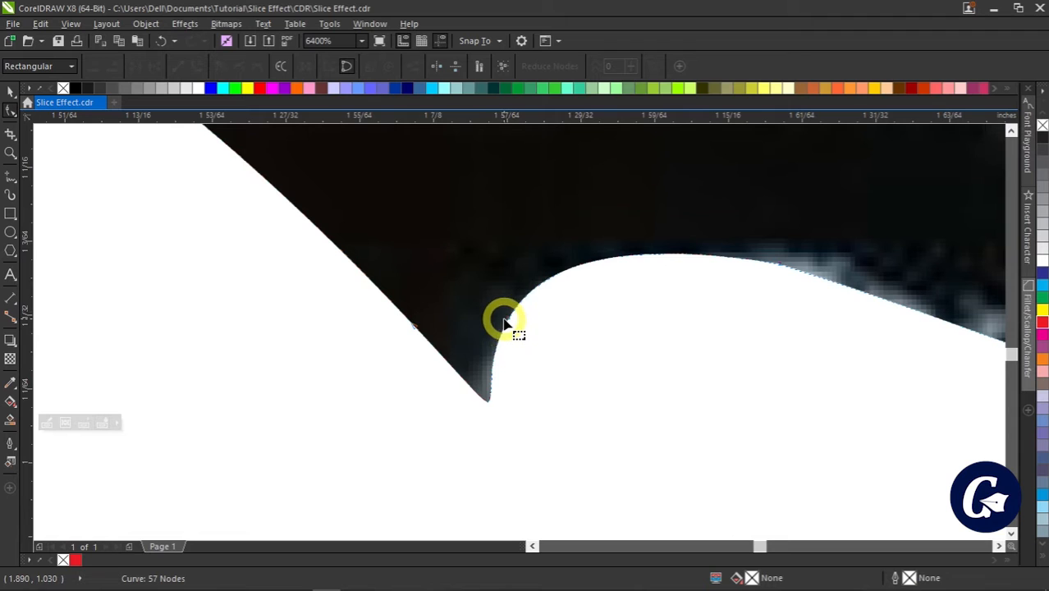
{"action": "left_click", "coordinate": [507, 320]}
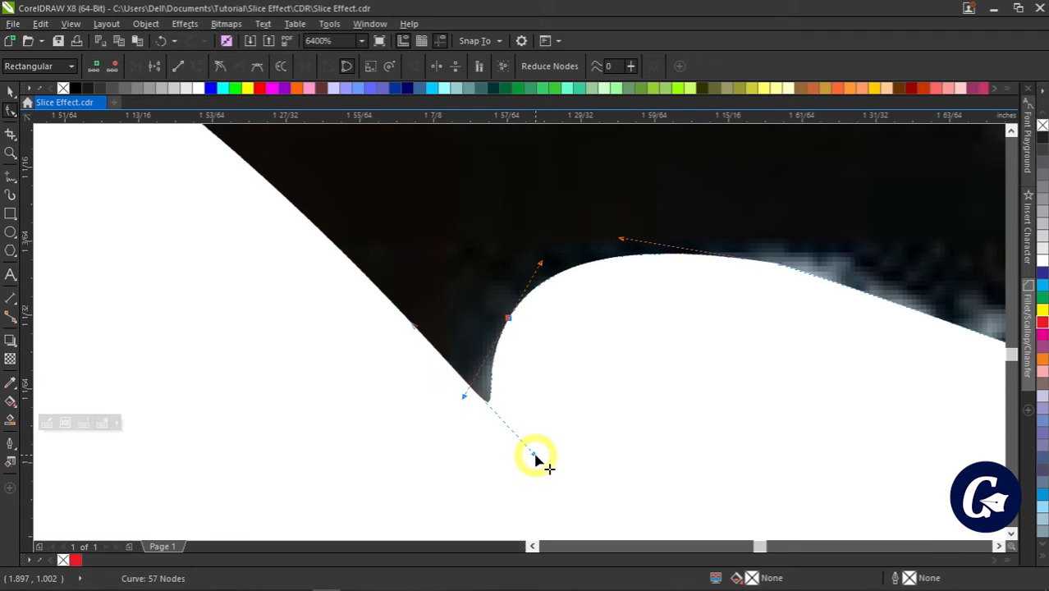
{"action": "left_click_drag", "start_coordinate": [534, 460], "coordinate": [544, 356]}
{"action": "left_click", "coordinate": [490, 385]}
{"action": "scroll", "coordinate": [511, 340], "scroll_direction": "down", "scroll_amount": 5}
{"action": "scroll", "coordinate": [485, 264], "scroll_direction": "down", "scroll_amount": 1}
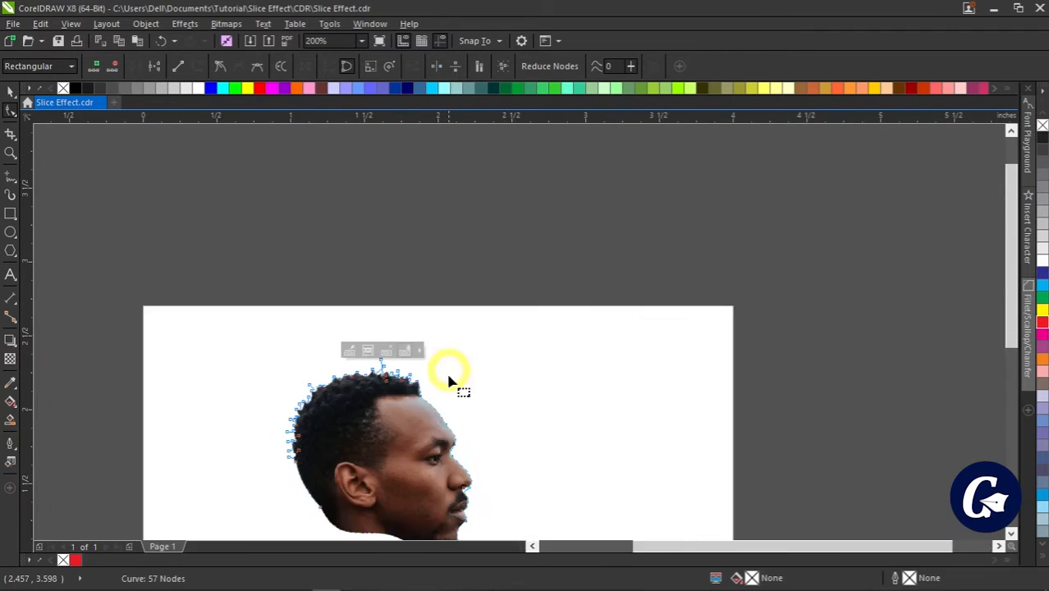
{"action": "scroll", "coordinate": [422, 422], "scroll_direction": "down", "scroll_amount": 1}
{"action": "scroll", "coordinate": [435, 352], "scroll_direction": "up", "scroll_amount": 1}
- Center the cut-out head on the page at X 2.0 in, Y 1.35 in, and deselect it
{"action": "key", "text": "ctrl+space"}
{"action": "left_click", "coordinate": [286, 300]}
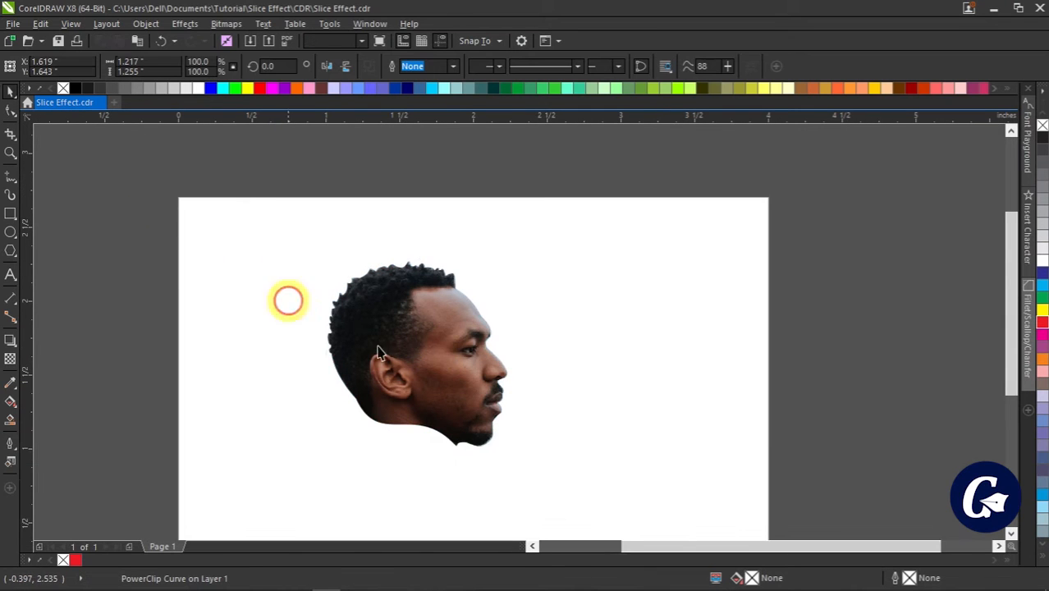
{"action": "left_click", "coordinate": [509, 363]}
{"action": "left_click_drag", "start_coordinate": [509, 363], "coordinate": [693, 398]}
{"action": "scroll", "coordinate": [626, 420], "scroll_direction": "down", "scroll_amount": 1}
{"action": "scroll", "coordinate": [627, 421], "scroll_direction": "up", "scroll_amount": 1}
{"action": "key", "text": "z"}
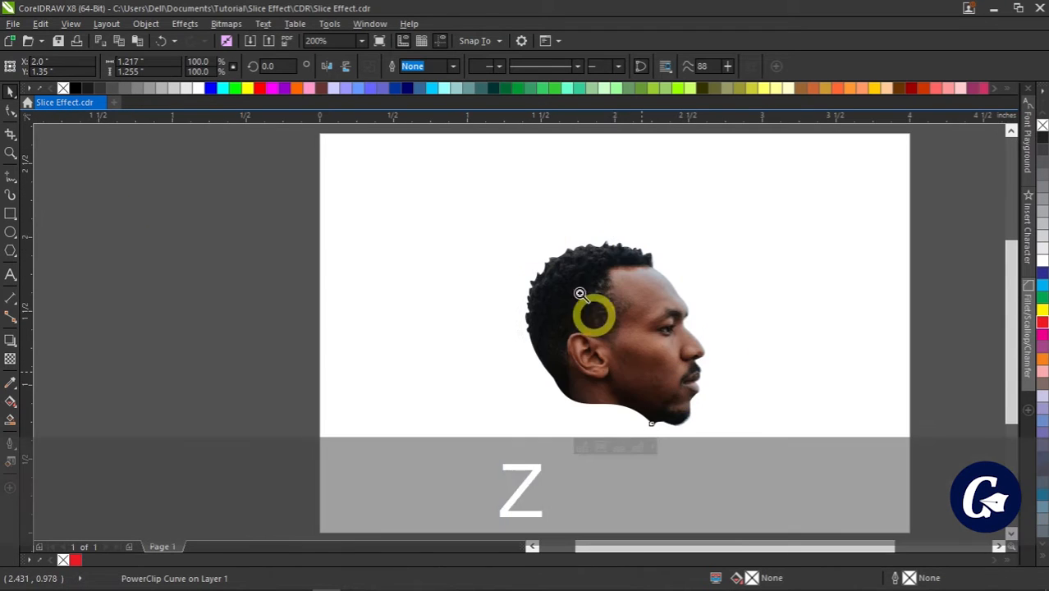
{"action": "left_click_drag", "start_coordinate": [480, 200], "coordinate": [766, 469]}
{"action": "key", "text": "ctrl+space"}
{"action": "left_click", "coordinate": [241, 264]}
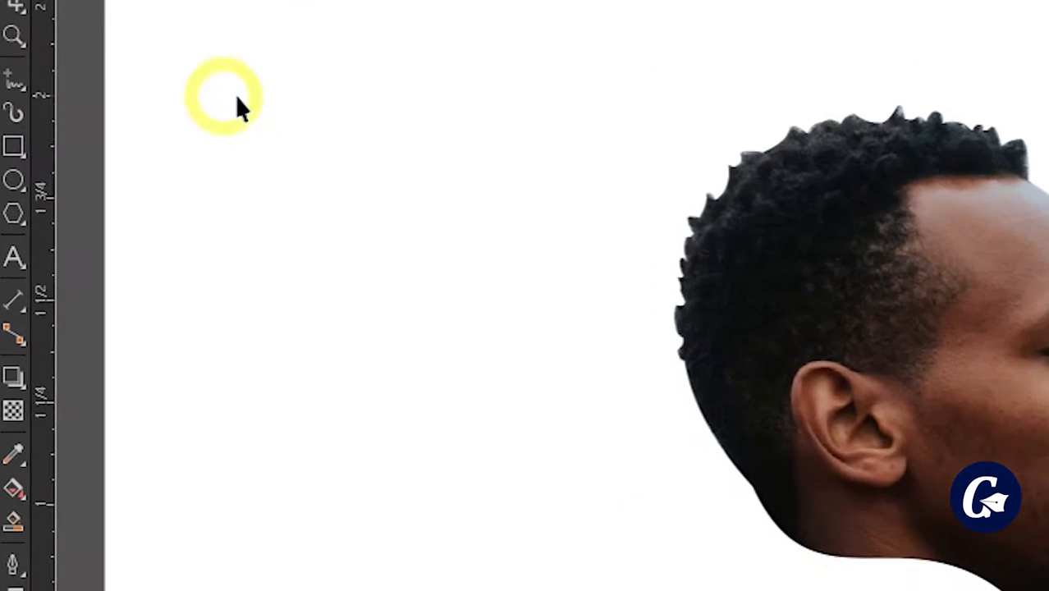
- Draw a straight horizontal line about 1.6 in long across the head at the hairline, extending past both sides
{"action": "left_click", "coordinate": [10, 177]}
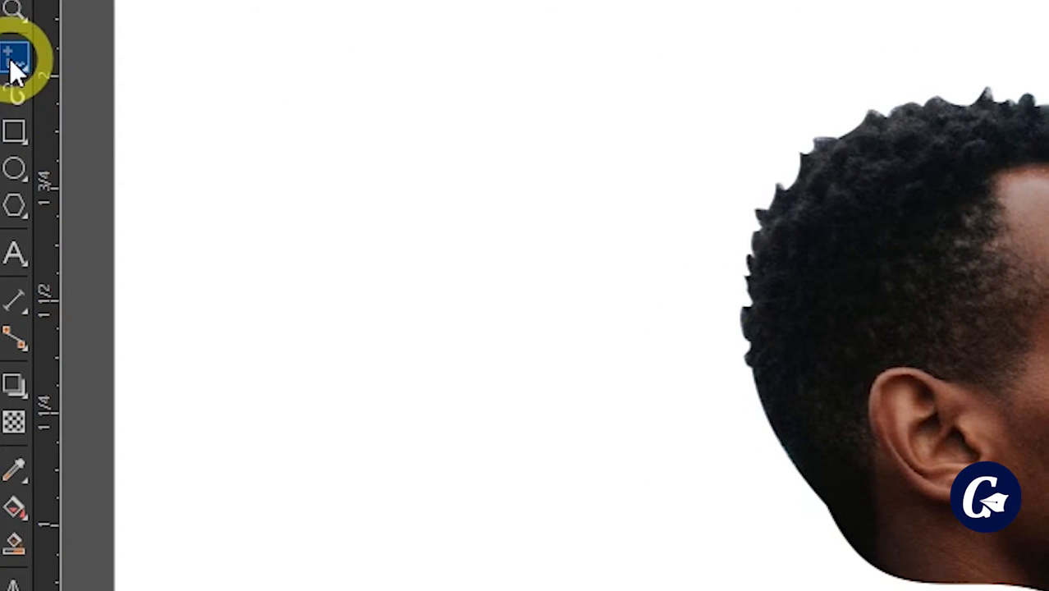
{"action": "left_click", "coordinate": [9, 59]}
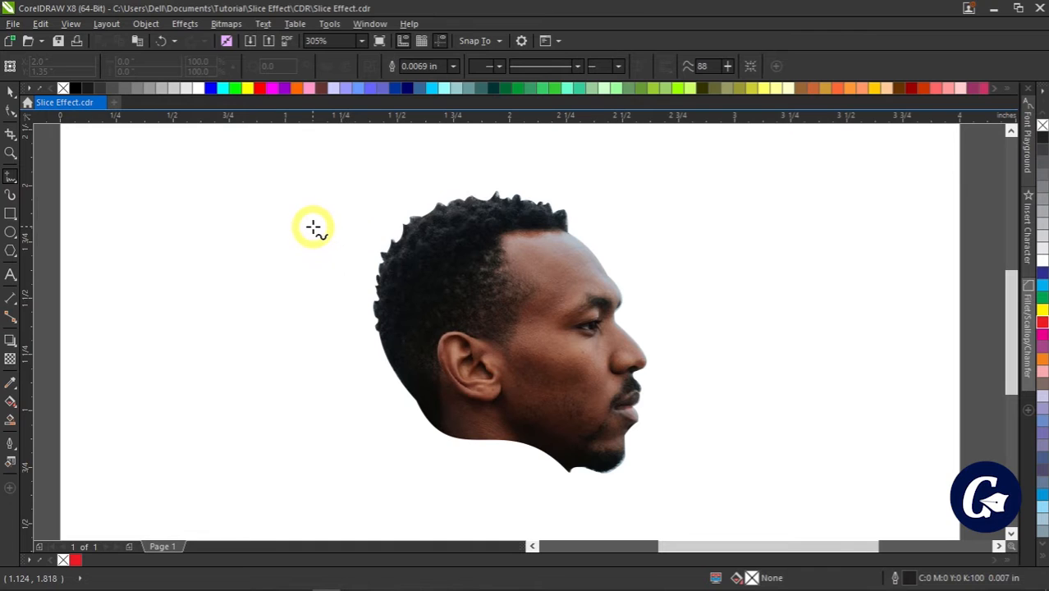
{"action": "left_click", "coordinate": [314, 227], "text": "ctrl"}
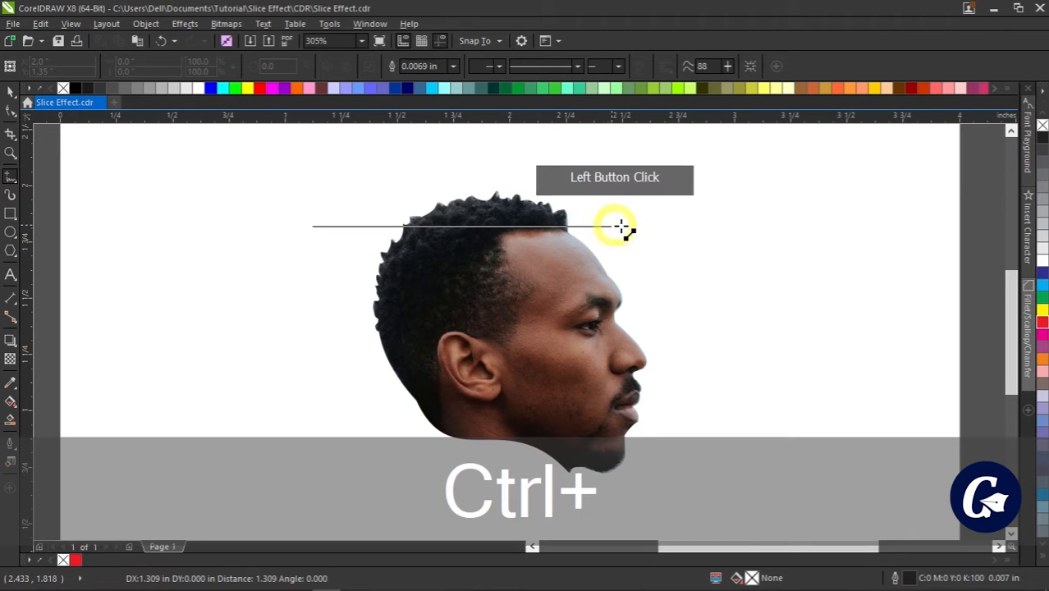
{"action": "left_click", "coordinate": [674, 226], "text": "ctrl"}
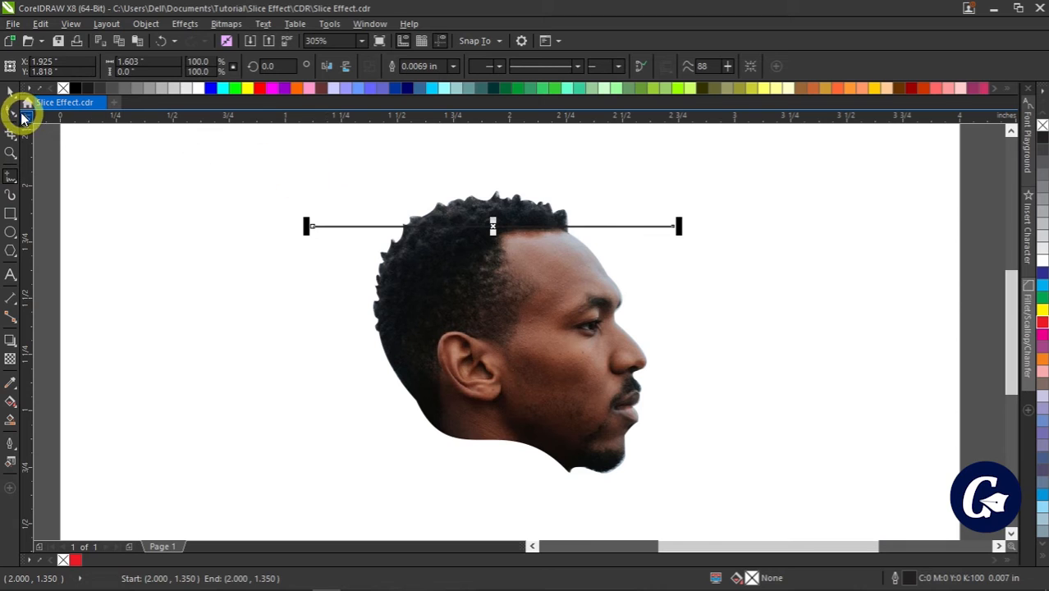
{"action": "left_click", "coordinate": [10, 93]}
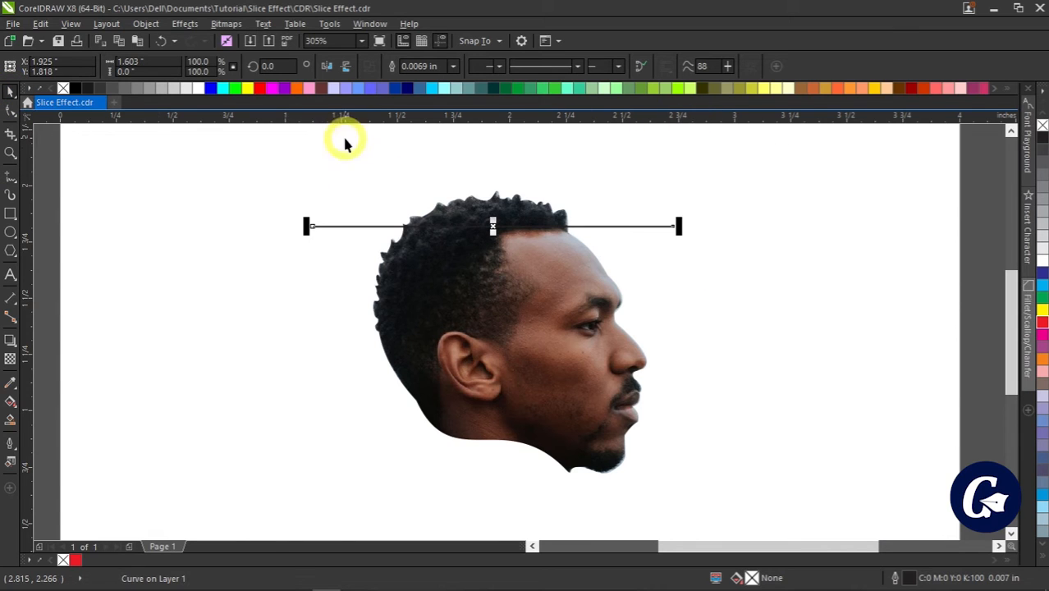
- Set the line's outline width to 0.015625 in and its colour to red
{"action": "left_click", "coordinate": [454, 67]}
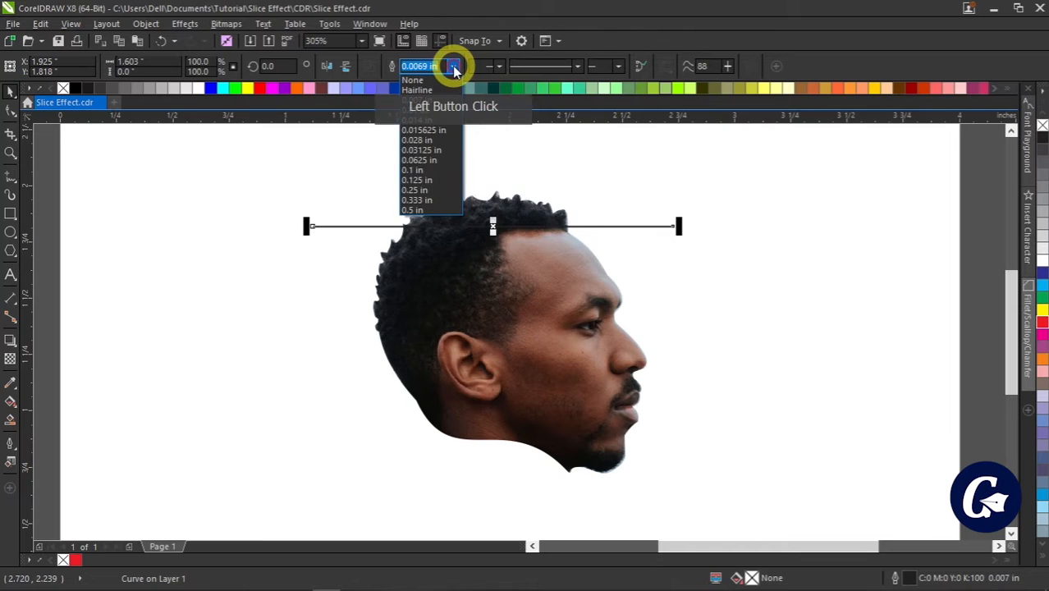
{"action": "left_click", "coordinate": [438, 127]}
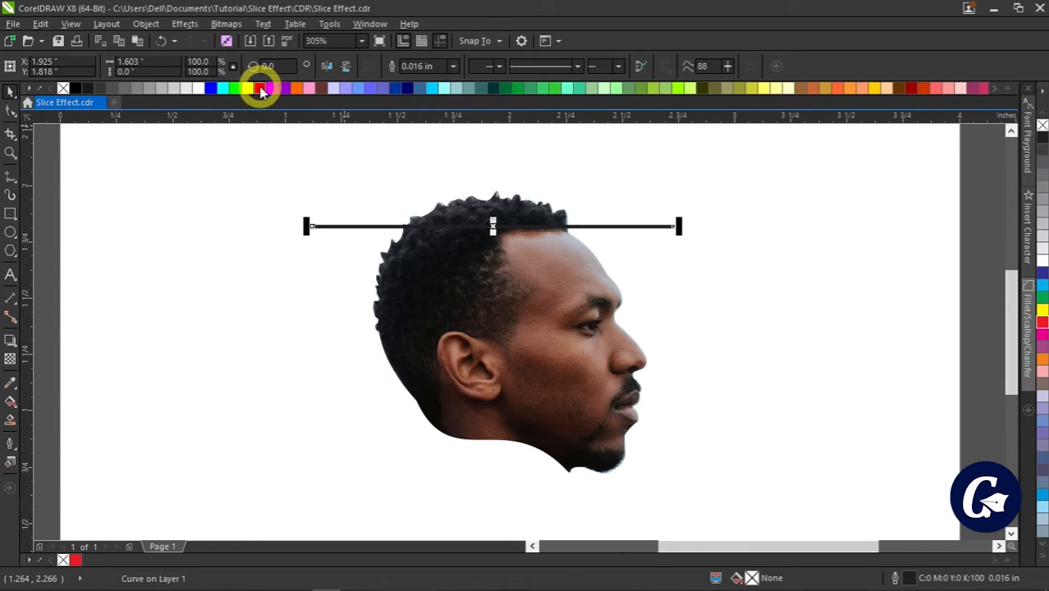
{"action": "right_click", "coordinate": [260, 88]}
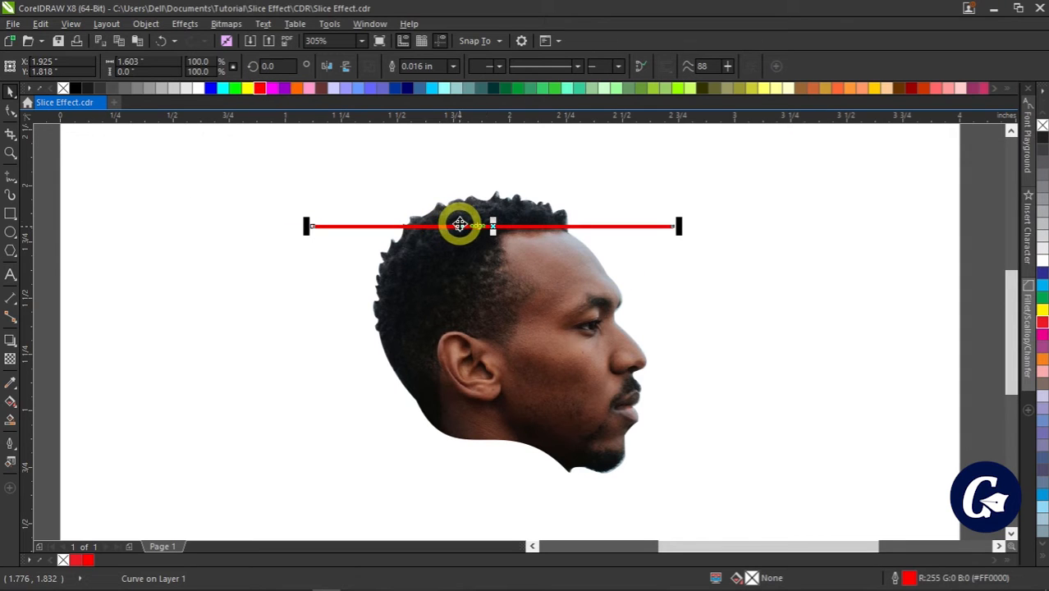
- Copy the red line straight down by about 0.25 in and repeat the duplication to add a third evenly spaced line
{"action": "left_click_drag", "start_coordinate": [493, 225], "coordinate": [495, 287]}
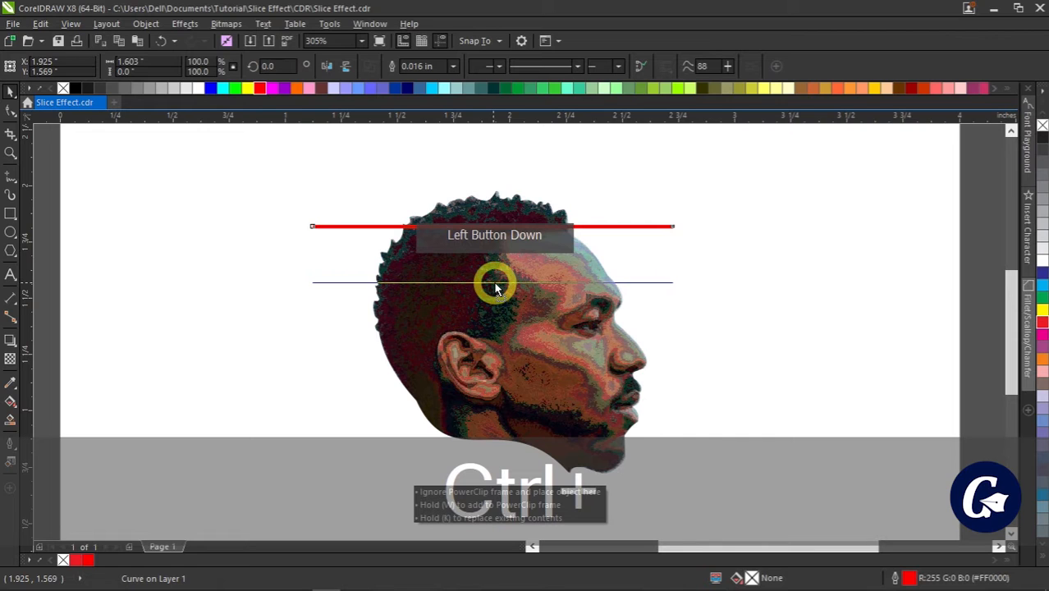
{"action": "left_click_drag", "start_coordinate": [495, 287], "coordinate": [496, 282]}
{"action": "right_click", "coordinate": [496, 282]}
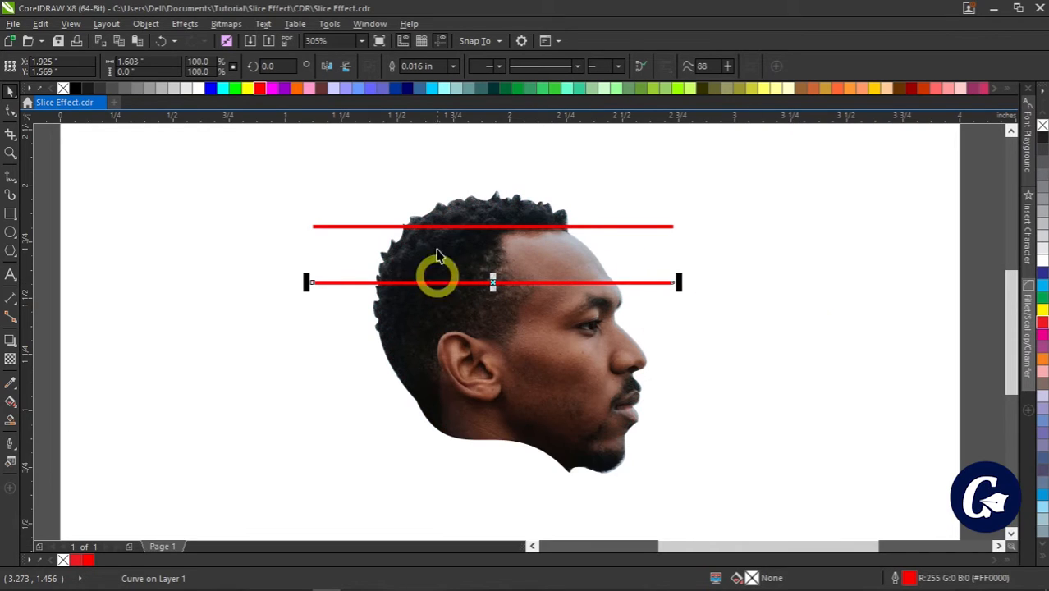
{"action": "key", "text": "ctrl+r"}
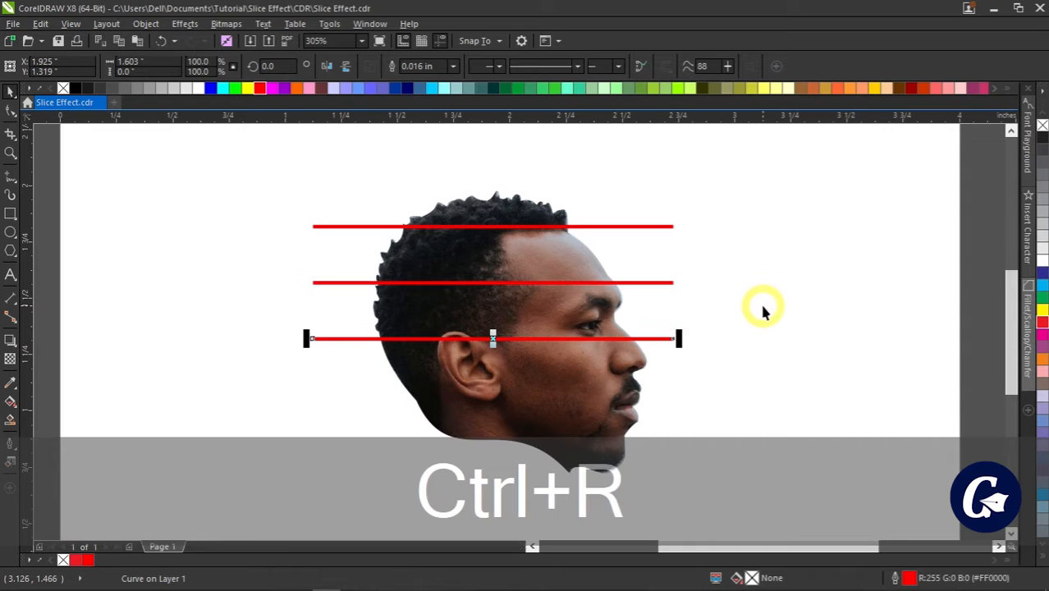
- Repeat the line duplication twice for five evenly spaced red lines down to the chin, and select all five lines
{"action": "key", "text": "ctrl+r"}
{"action": "key", "text": "ctrl+r"}
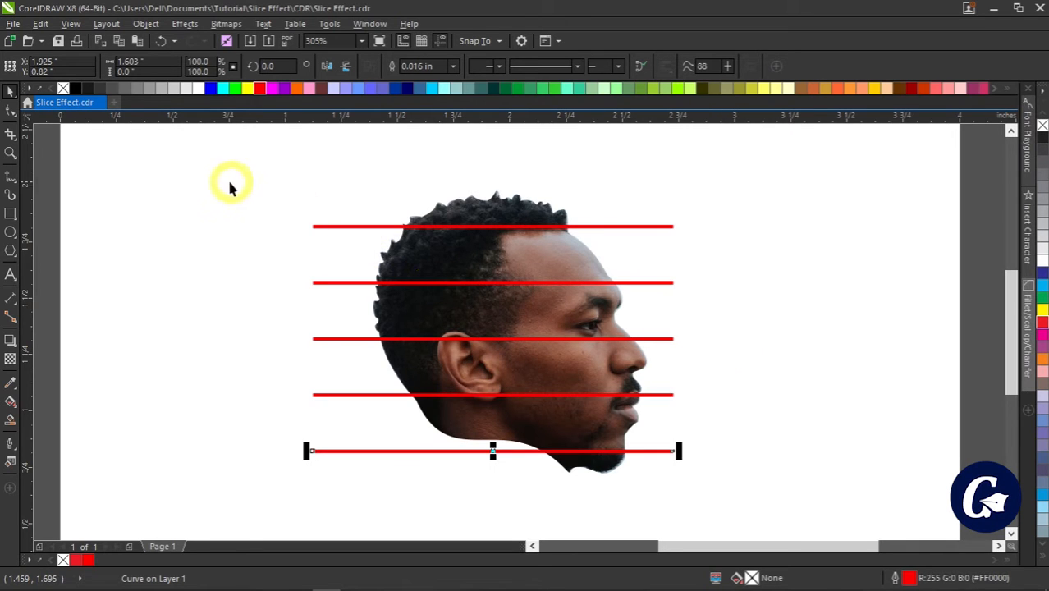
{"action": "left_click_drag", "start_coordinate": [200, 181], "coordinate": [804, 464]}
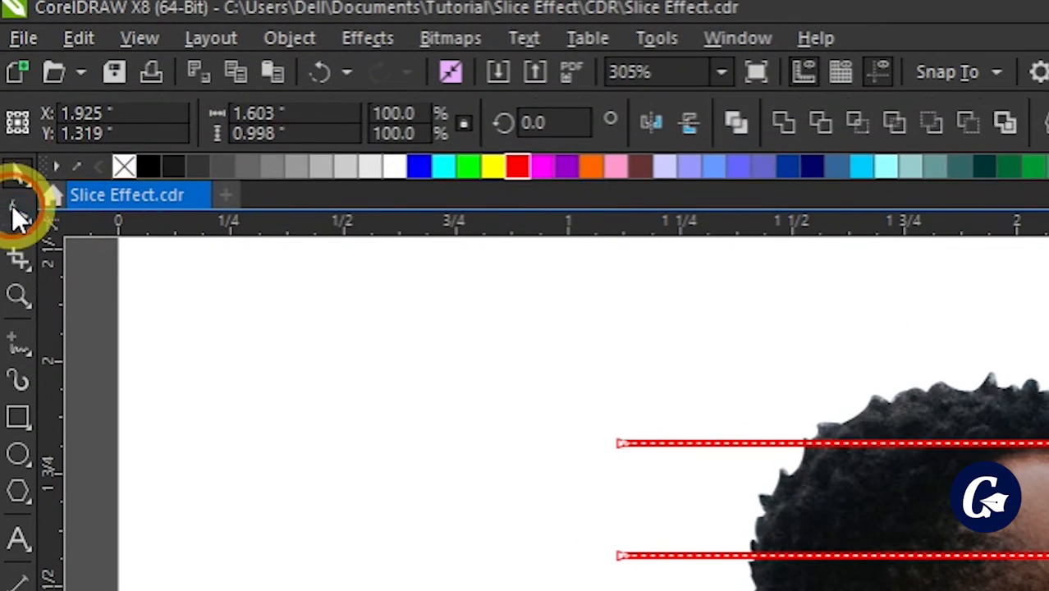
- Select all nodes of the five red lines with the Shape tool and convert the straight lines to curves
{"action": "left_click", "coordinate": [13, 207]}
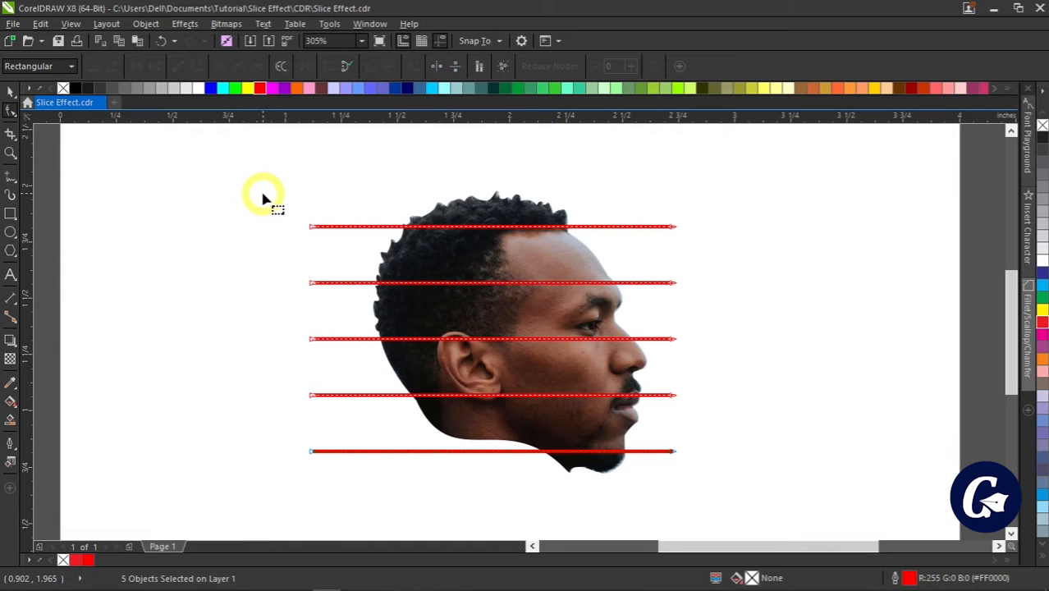
{"action": "left_click_drag", "start_coordinate": [262, 193], "coordinate": [759, 465]}
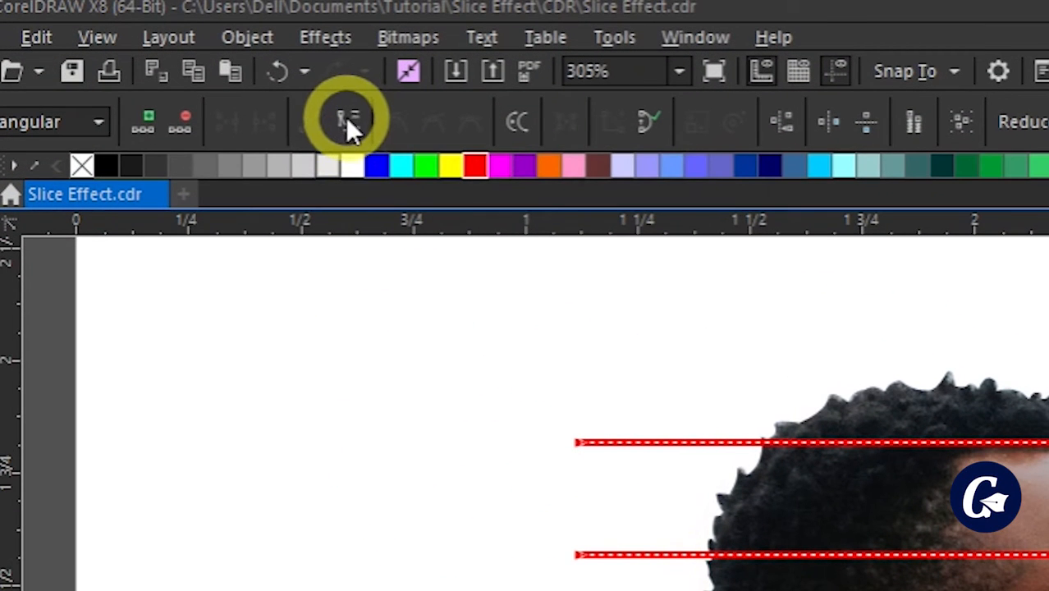
{"action": "left_click", "coordinate": [349, 123]}
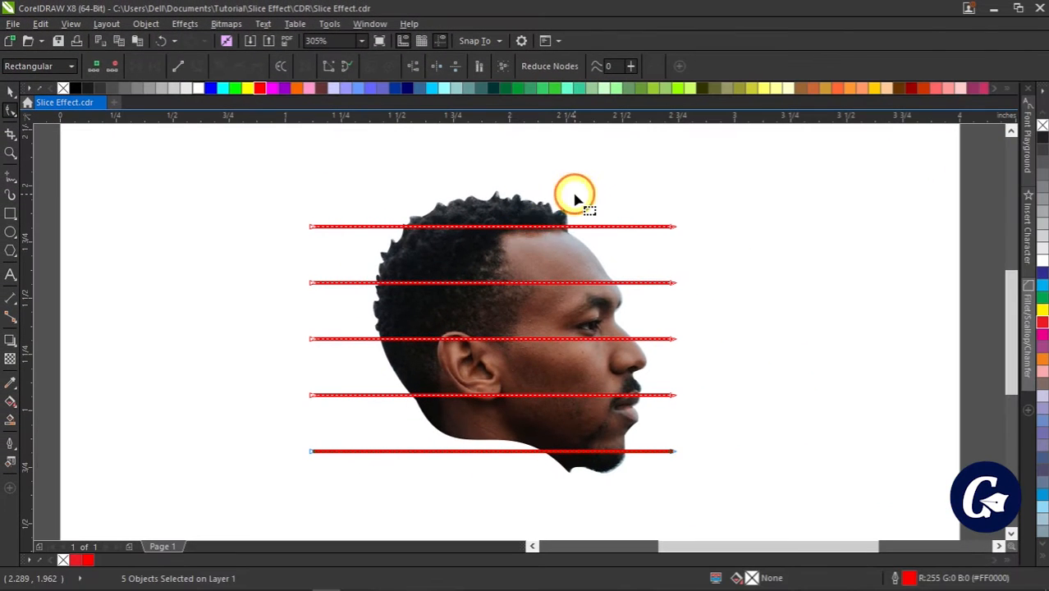
{"action": "left_click", "coordinate": [587, 259]}
{"action": "double_click", "coordinate": [743, 225]}
{"action": "double_click", "coordinate": [713, 250]}
{"action": "left_click", "coordinate": [709, 253]}
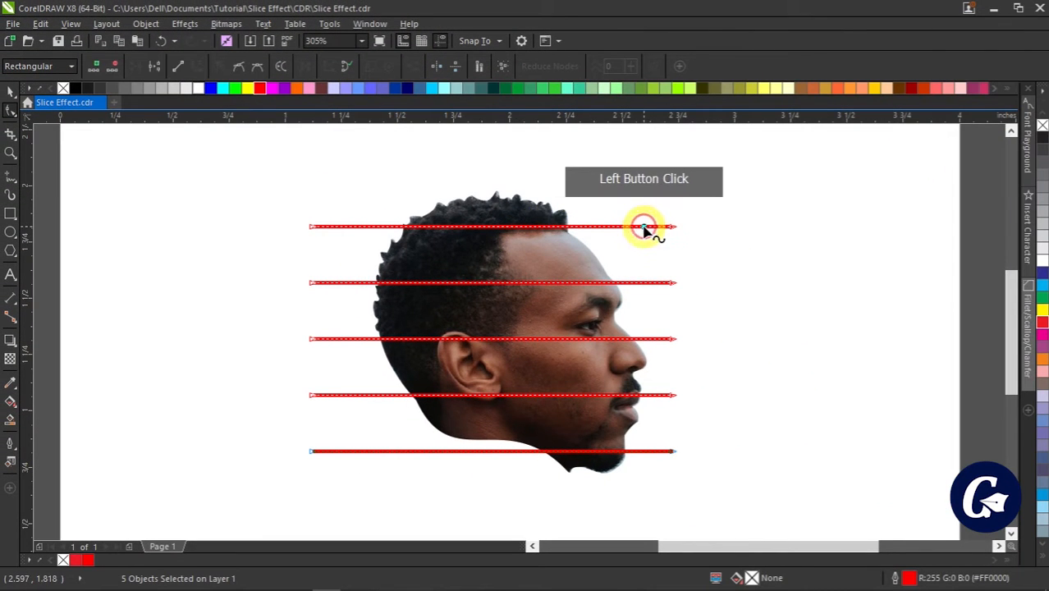
- Bend the top two lines into shallow downward arcs and raise the second line's end in front of the forehead
{"action": "scroll", "coordinate": [509, 240], "scroll_direction": "up", "scroll_amount": 2}
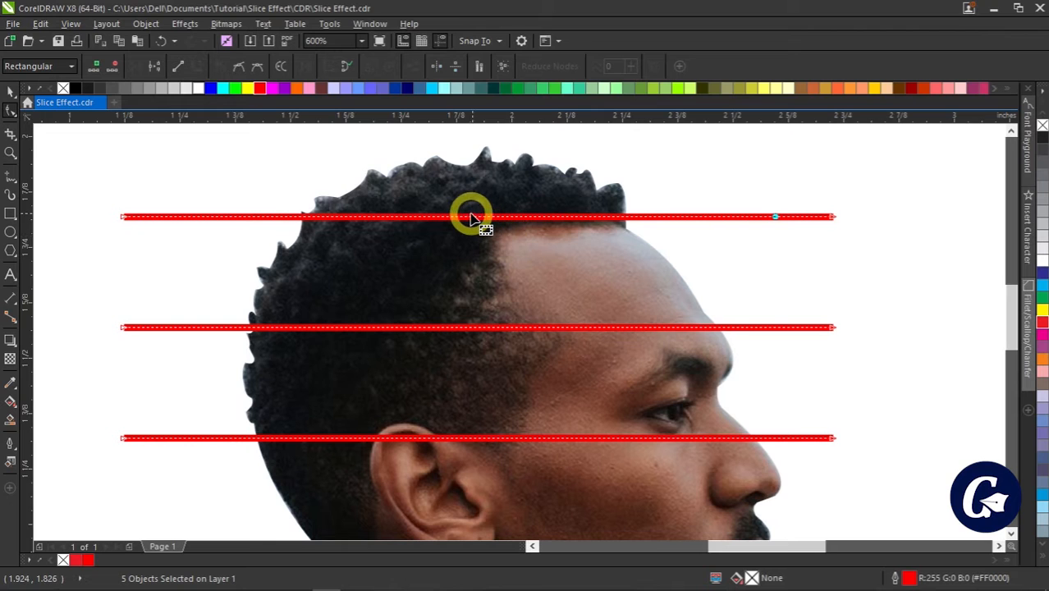
{"action": "left_click_drag", "start_coordinate": [464, 219], "coordinate": [535, 244]}
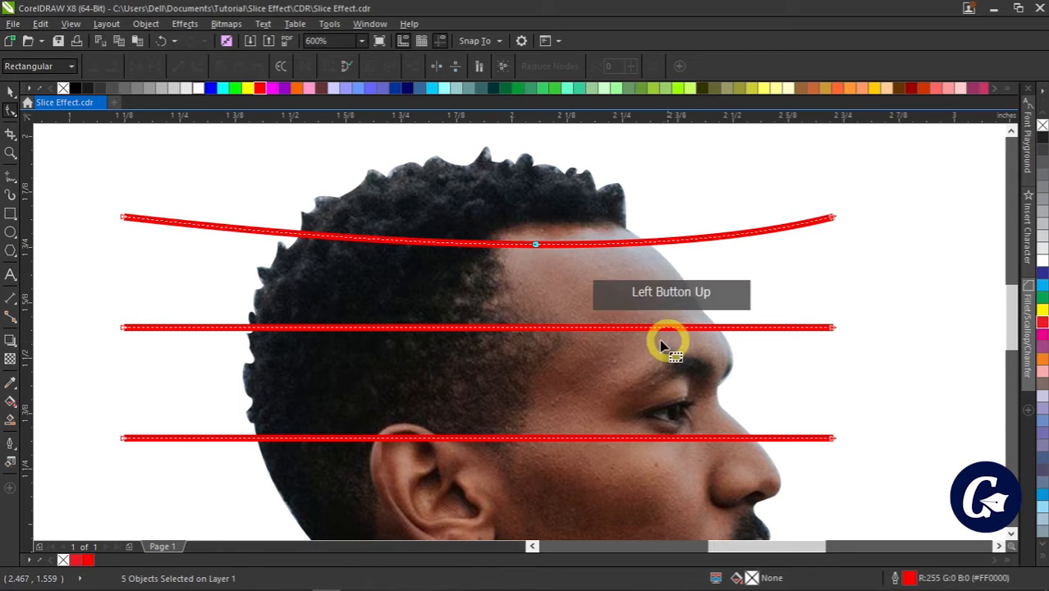
{"action": "left_click_drag", "start_coordinate": [548, 330], "coordinate": [580, 355]}
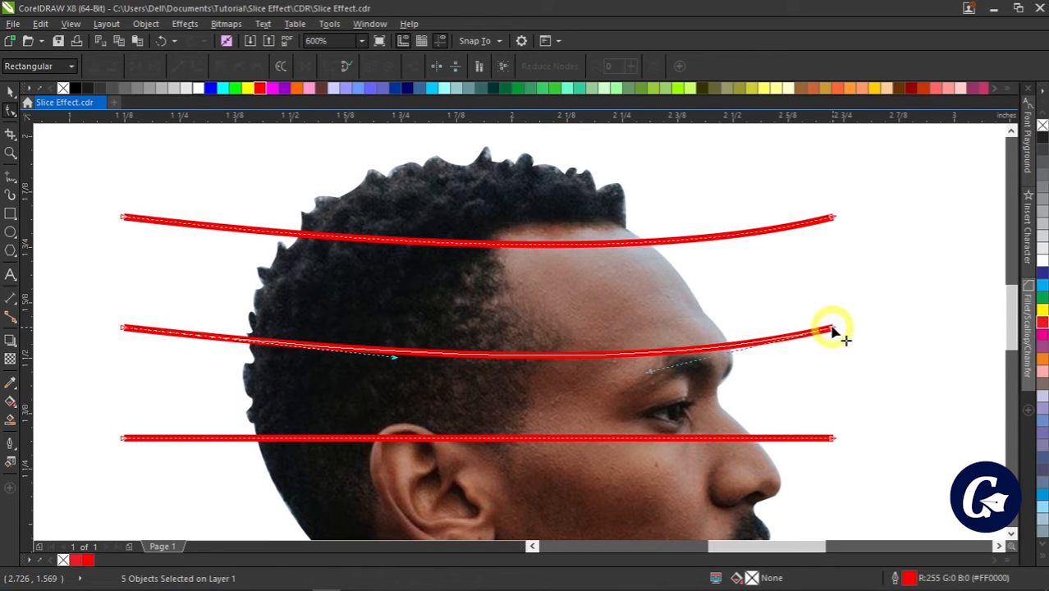
{"action": "left_click_drag", "start_coordinate": [833, 329], "coordinate": [834, 307]}
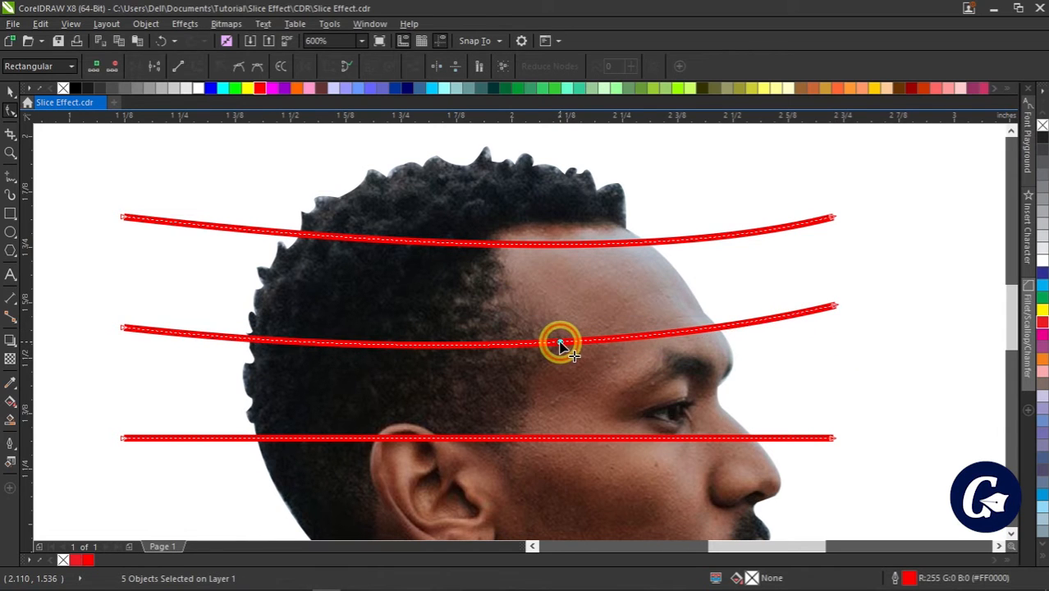
{"action": "left_click_drag", "start_coordinate": [561, 345], "coordinate": [559, 356]}
- Bend the third line downward below the eye, add a node beside the nose and curve the section over the nose upward
{"action": "left_click_drag", "start_coordinate": [569, 437], "coordinate": [581, 472]}
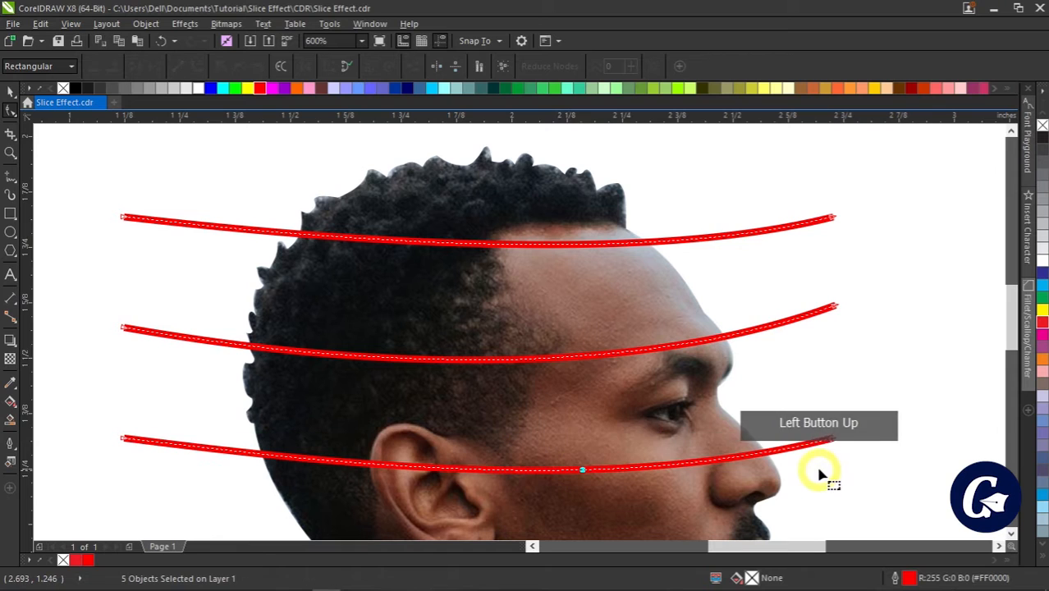
{"action": "double_click", "coordinate": [709, 464]}
{"action": "mouse_move", "coordinate": [750, 457]}
{"action": "left_mouse_down"}
{"action": "mouse_move", "coordinate": [773, 436]}
{"action": "mouse_move", "coordinate": [763, 440]}
{"action": "left_mouse_up"}
{"action": "left_click", "coordinate": [737, 433]}
- Bend the fourth line into a shallow downward arc across the lower face and raise its end in front of the mouth
{"action": "scroll", "coordinate": [824, 399], "scroll_direction": "down", "scroll_amount": 5}
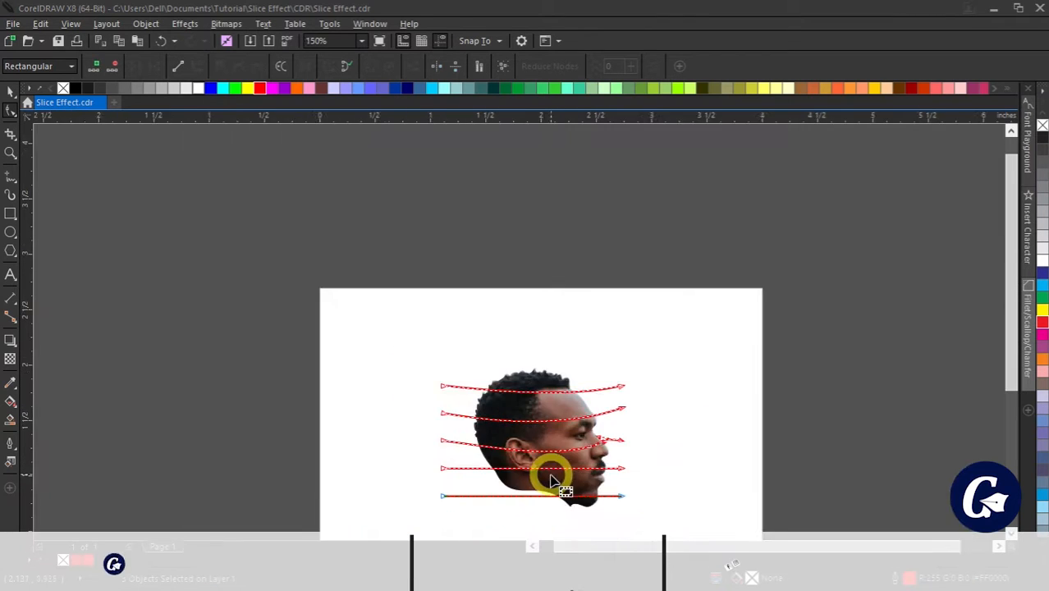
{"action": "scroll", "coordinate": [550, 473], "scroll_direction": "up", "scroll_amount": 5}
{"action": "left_click_drag", "start_coordinate": [524, 422], "coordinate": [532, 449]}
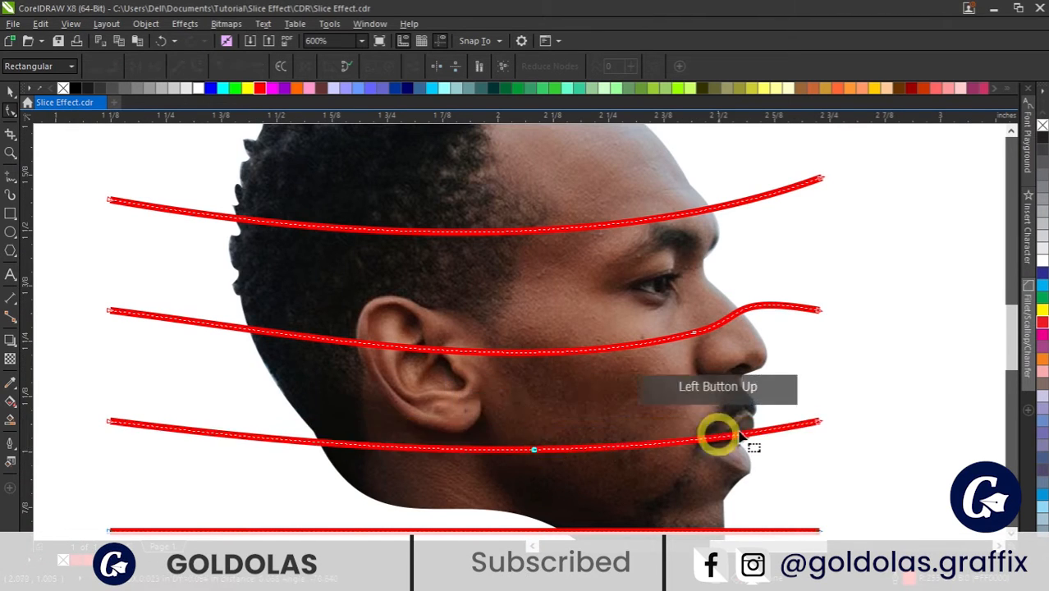
{"action": "left_click_drag", "start_coordinate": [818, 425], "coordinate": [819, 403]}
{"action": "left_click_drag", "start_coordinate": [601, 466], "coordinate": [589, 494]}
{"action": "left_click", "coordinate": [110, 422]}
{"action": "left_click_drag", "start_coordinate": [814, 405], "coordinate": [814, 387]}
- Bend the lowest line slightly upward across the neck and chin
{"action": "left_click", "coordinate": [618, 520]}
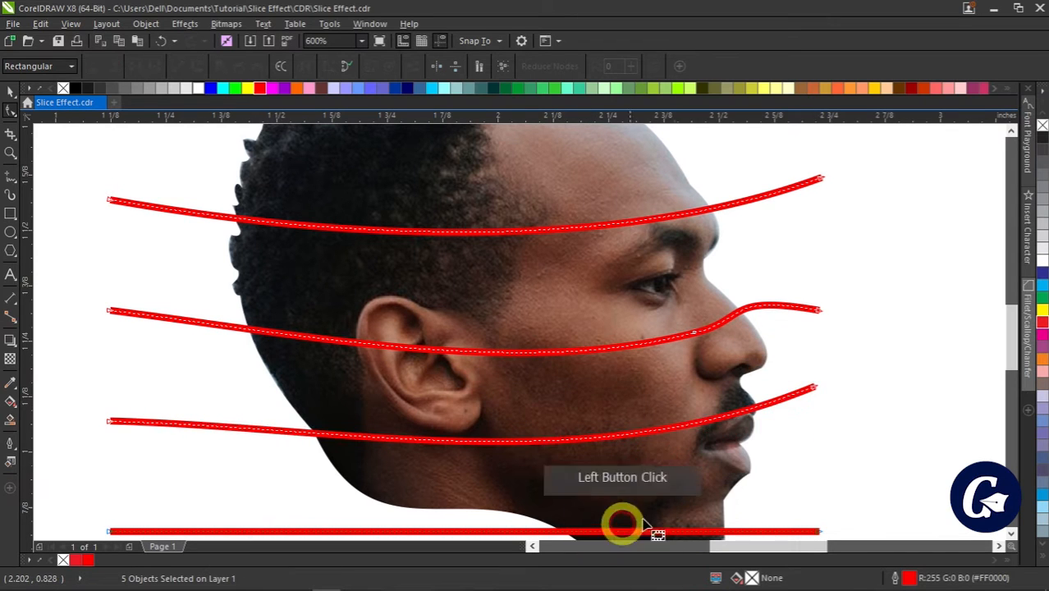
{"action": "left_click_drag", "start_coordinate": [1014, 363], "coordinate": [1014, 378]}
{"action": "left_click", "coordinate": [338, 448]}
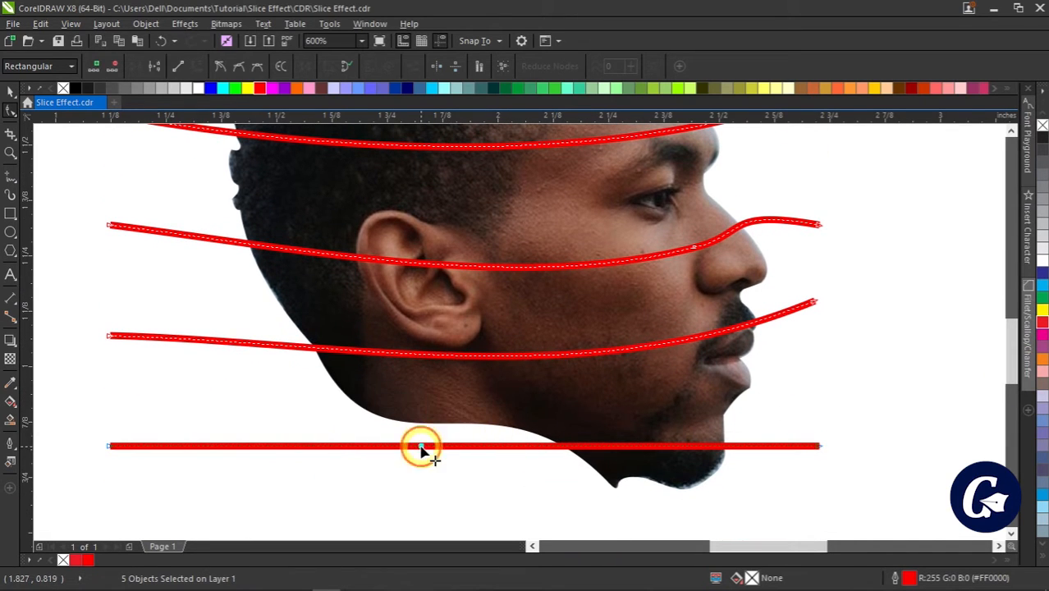
{"action": "left_click_drag", "start_coordinate": [421, 446], "coordinate": [432, 443]}
{"action": "left_click_drag", "start_coordinate": [712, 444], "coordinate": [747, 435]}
{"action": "scroll", "coordinate": [628, 345], "scroll_direction": "down", "scroll_amount": 2}
{"action": "scroll", "coordinate": [611, 298], "scroll_direction": "up", "scroll_amount": 1}
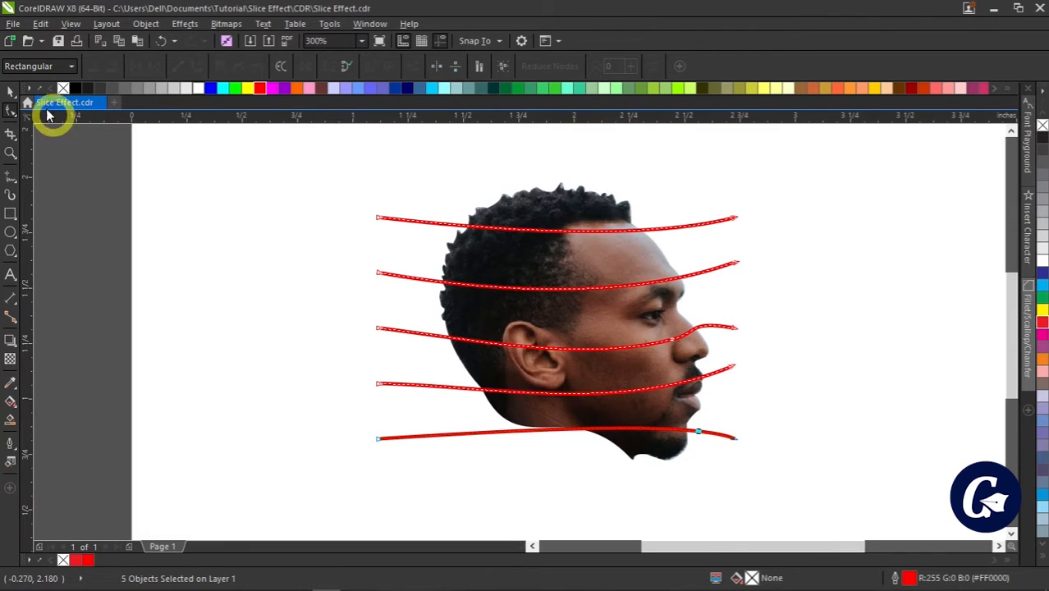
- Convert the outlines of the five red lines to objects and group them
{"action": "left_click", "coordinate": [11, 92]}
{"action": "double_click", "coordinate": [10, 92]}
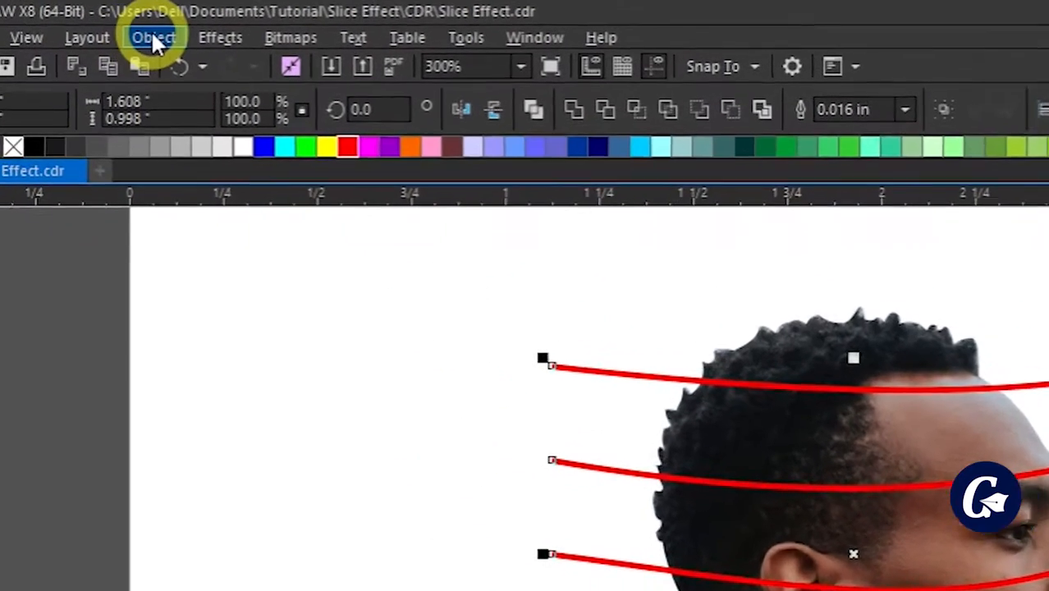
{"action": "left_click", "coordinate": [145, 24]}
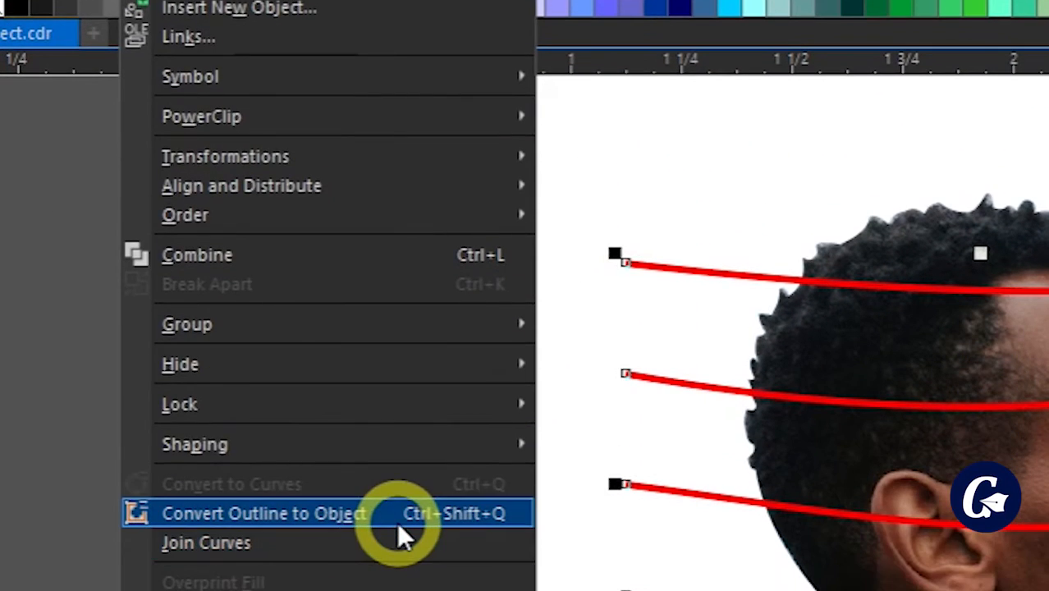
{"action": "left_click", "coordinate": [397, 529]}
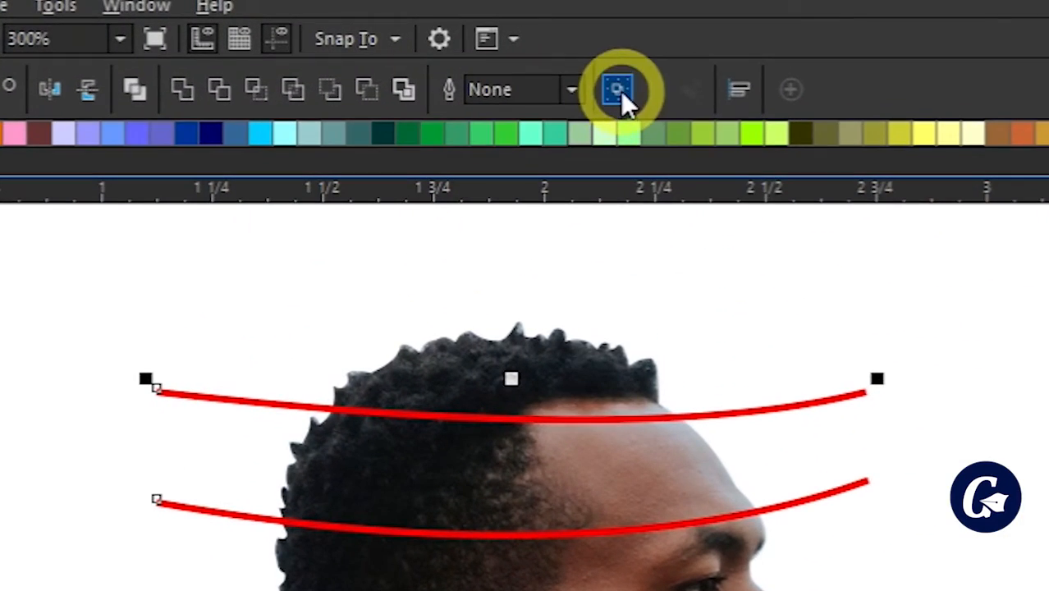
{"action": "left_click", "coordinate": [611, 65]}
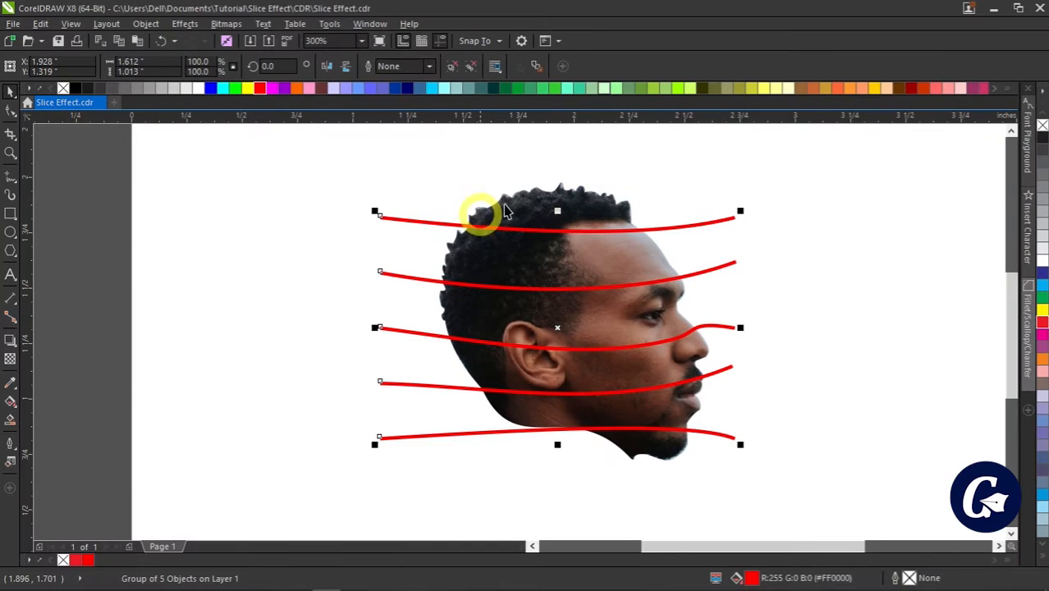
{"action": "left_click_drag", "start_coordinate": [507, 212], "coordinate": [808, 328]}
{"action": "key", "text": "ctrl+z"}
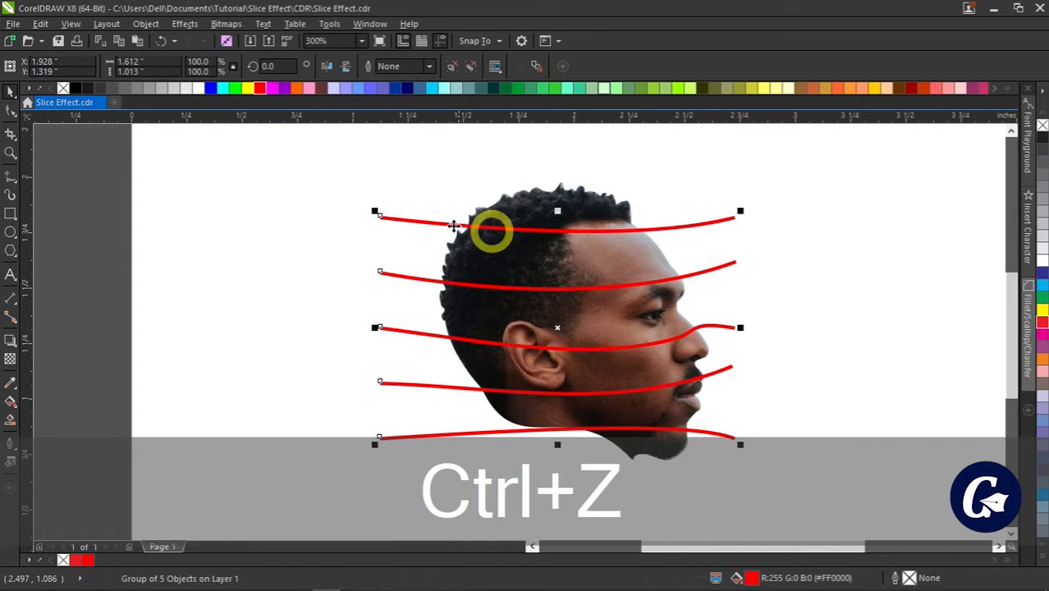
- Trim the cut-out head with the grouped red lines and delete the line group
{"action": "left_click", "coordinate": [583, 201], "text": "shift"}
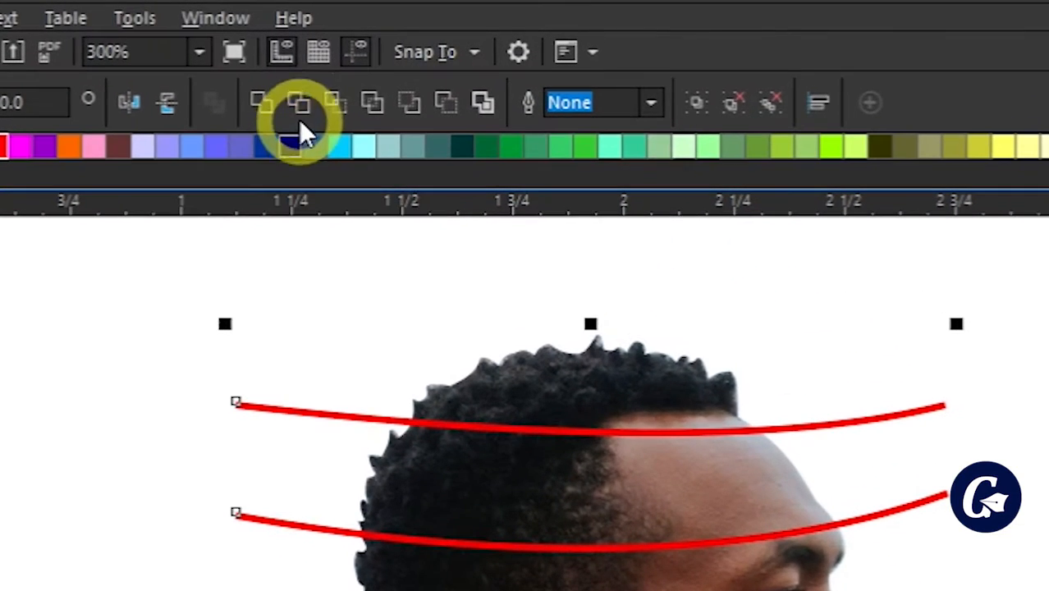
{"action": "left_click", "coordinate": [299, 101]}
{"action": "left_click", "coordinate": [293, 491]}
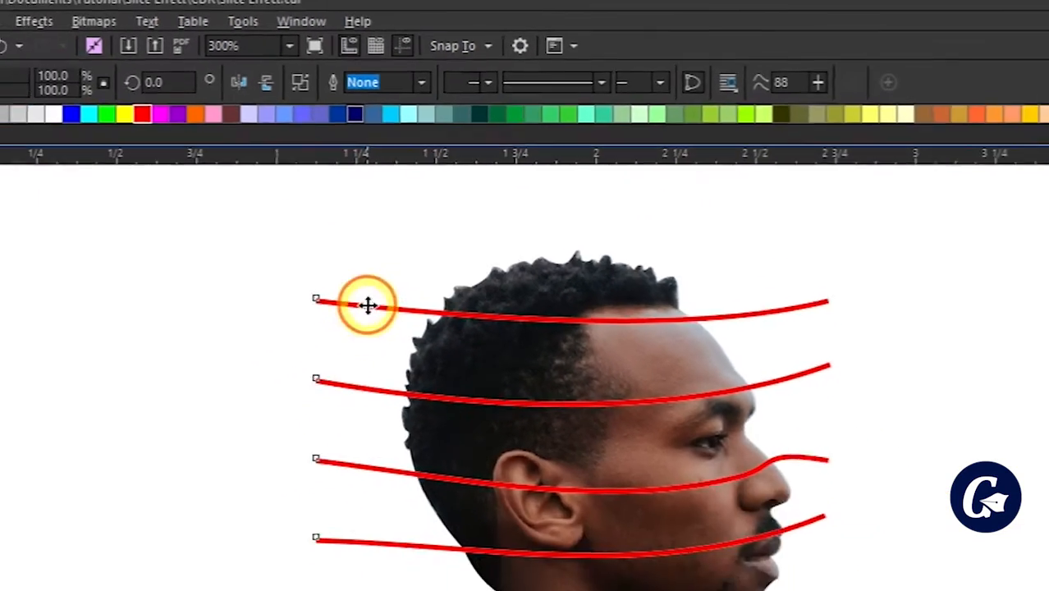
{"action": "left_click", "coordinate": [677, 489]}
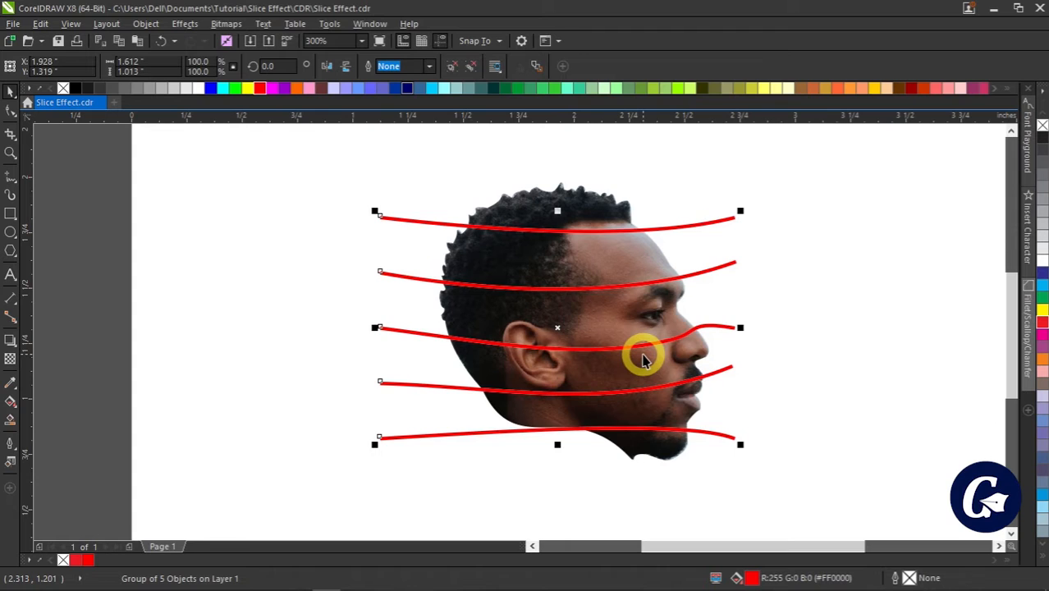
{"action": "key", "text": "Delete"}
- Select the trimmed head and break its PowerClip curve apart into separate slices
{"action": "left_click", "coordinate": [560, 211]}
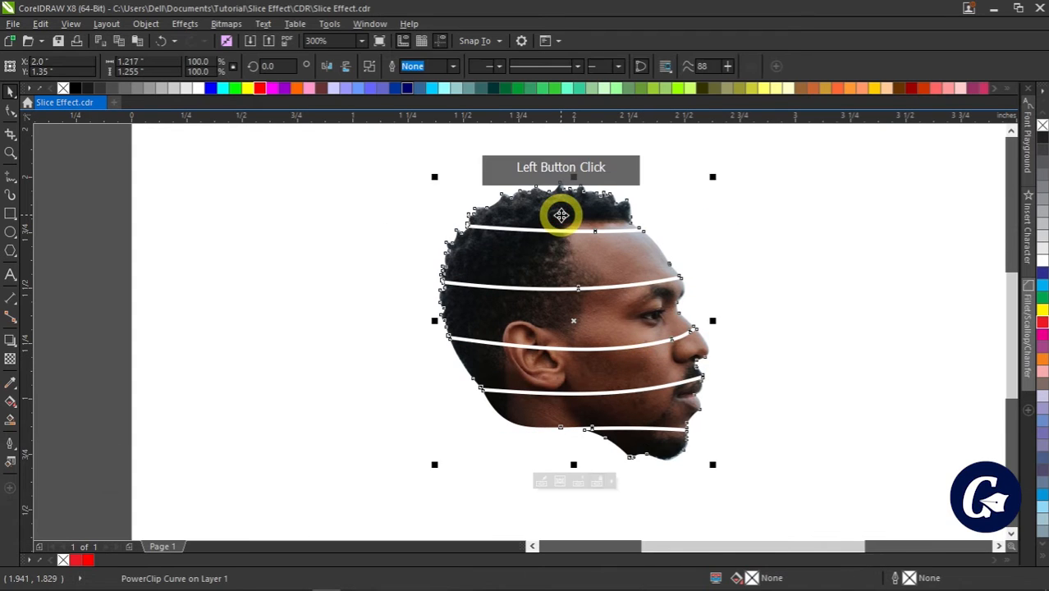
{"action": "left_click", "coordinate": [518, 364]}
{"action": "left_click", "coordinate": [542, 208]}
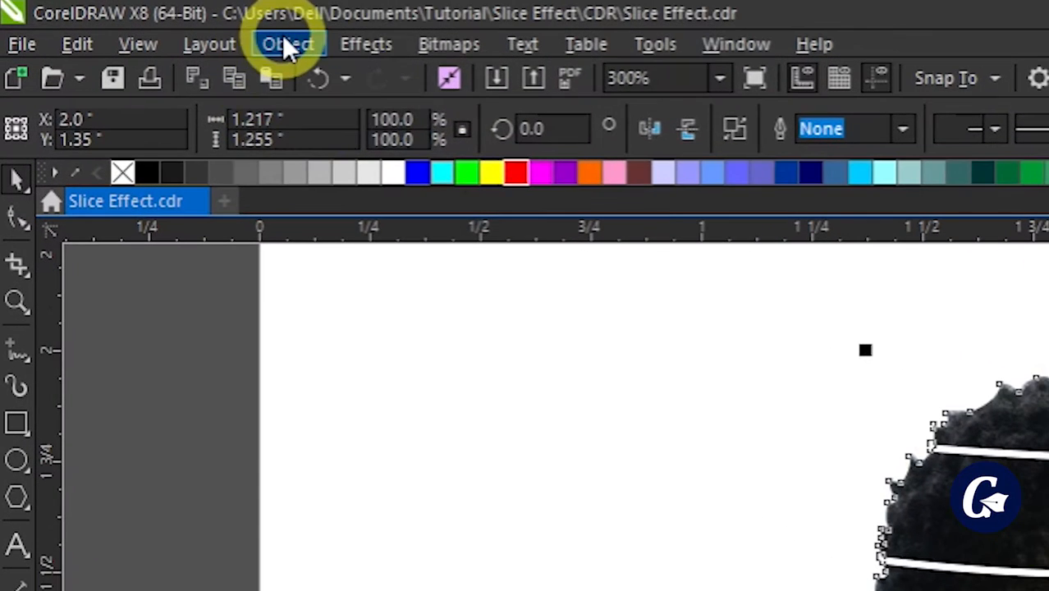
{"action": "left_click", "coordinate": [144, 21]}
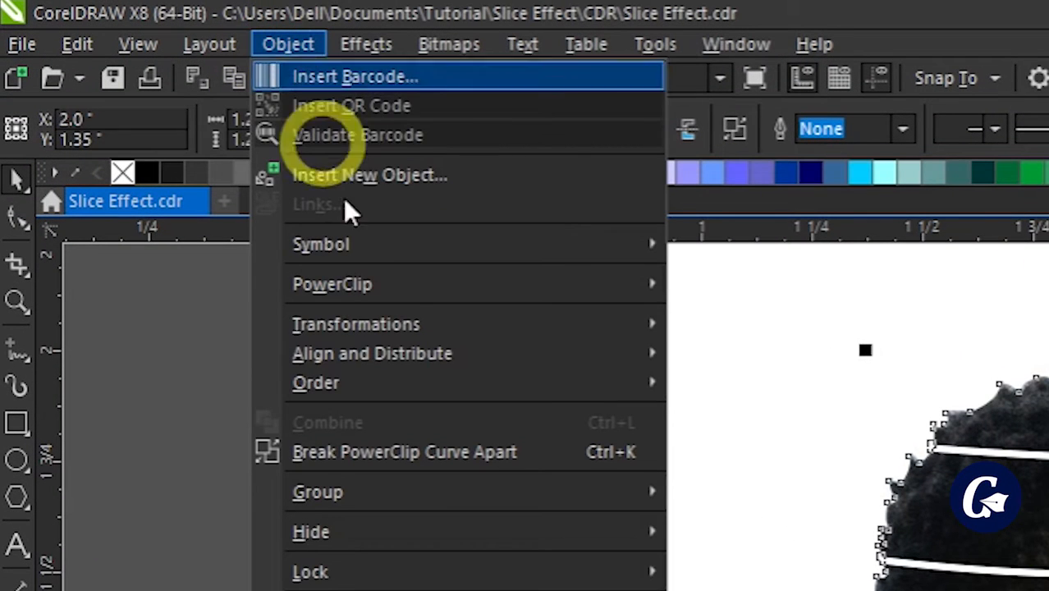
{"action": "left_click", "coordinate": [551, 453]}
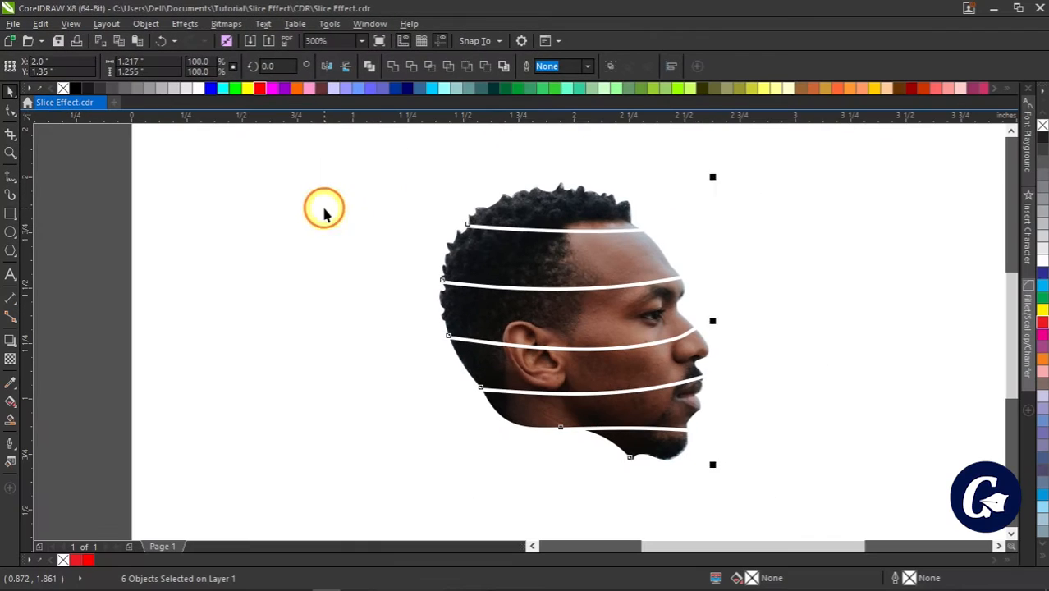
- Try moving the top two slices away from the head, undo both moves and clear the selection
{"action": "left_click", "coordinate": [572, 209]}
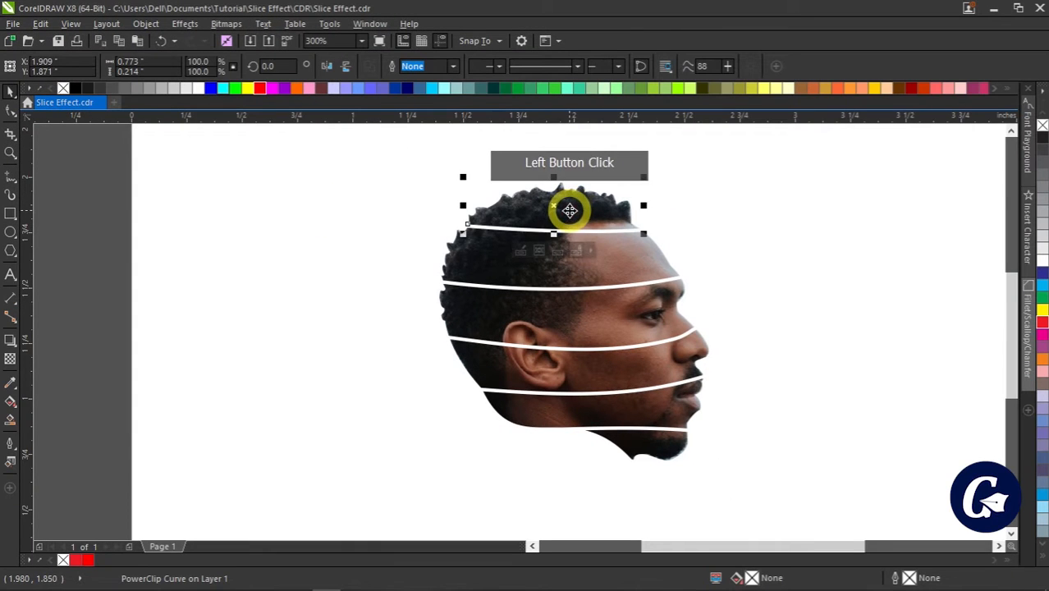
{"action": "left_click_drag", "start_coordinate": [570, 210], "coordinate": [749, 193]}
{"action": "left_click_drag", "start_coordinate": [538, 264], "coordinate": [448, 238]}
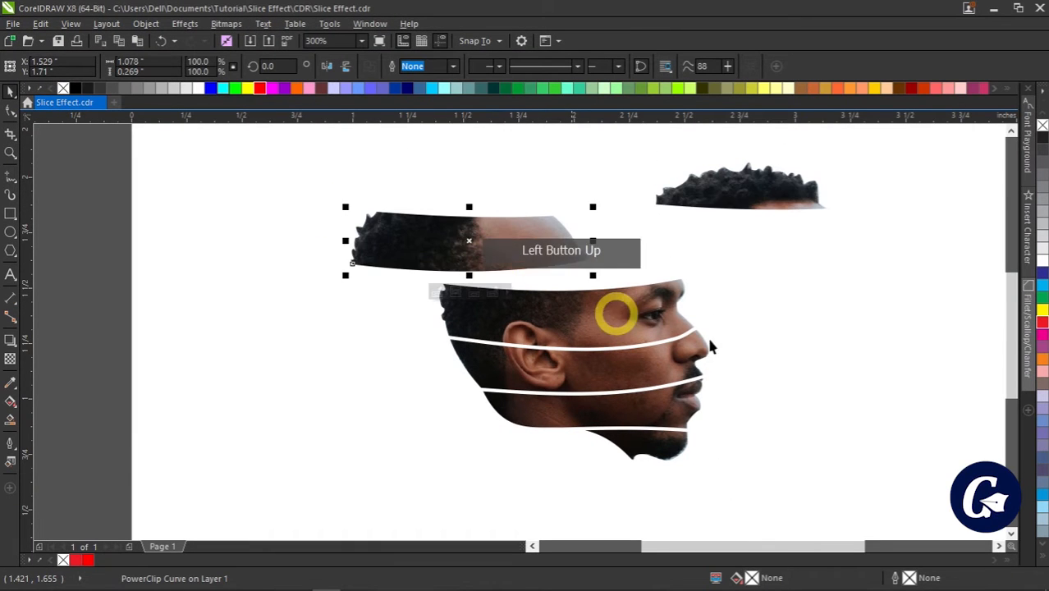
{"action": "key", "text": "ctrl+z"}
{"action": "key", "text": "ctrl+z"}
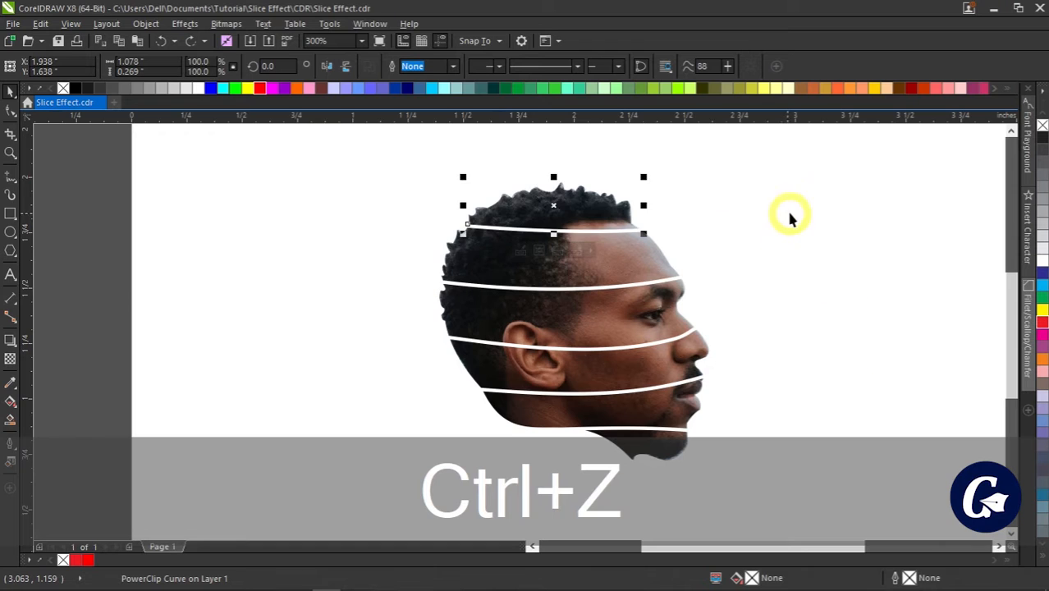
{"action": "key", "text": "Escape"}
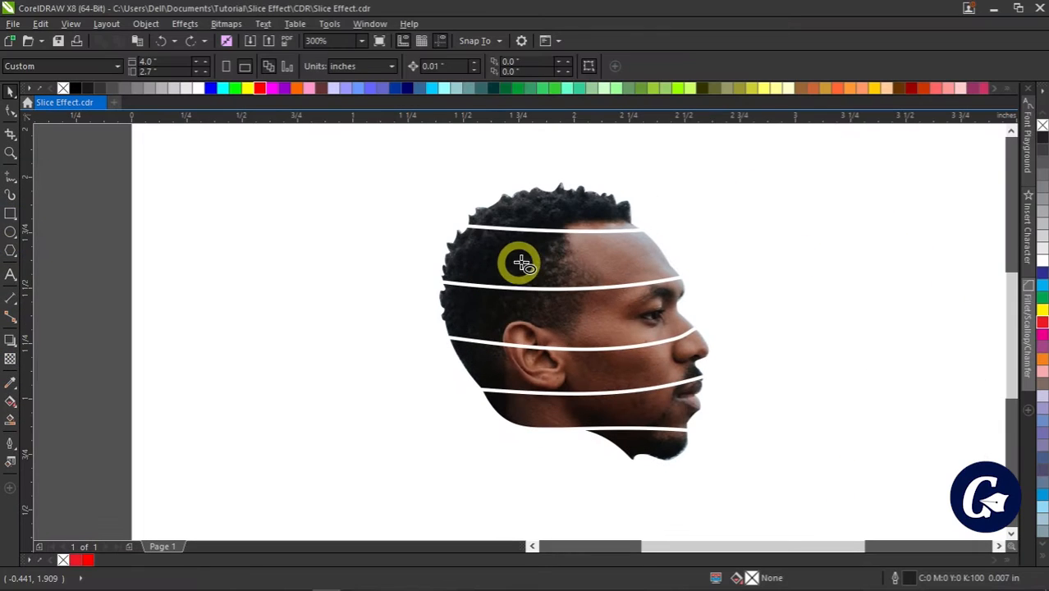
- Draw a flat ellipse about 0.8 in wide and 0.08 in high across the head at the topmost cut
{"action": "left_click", "coordinate": [12, 233]}
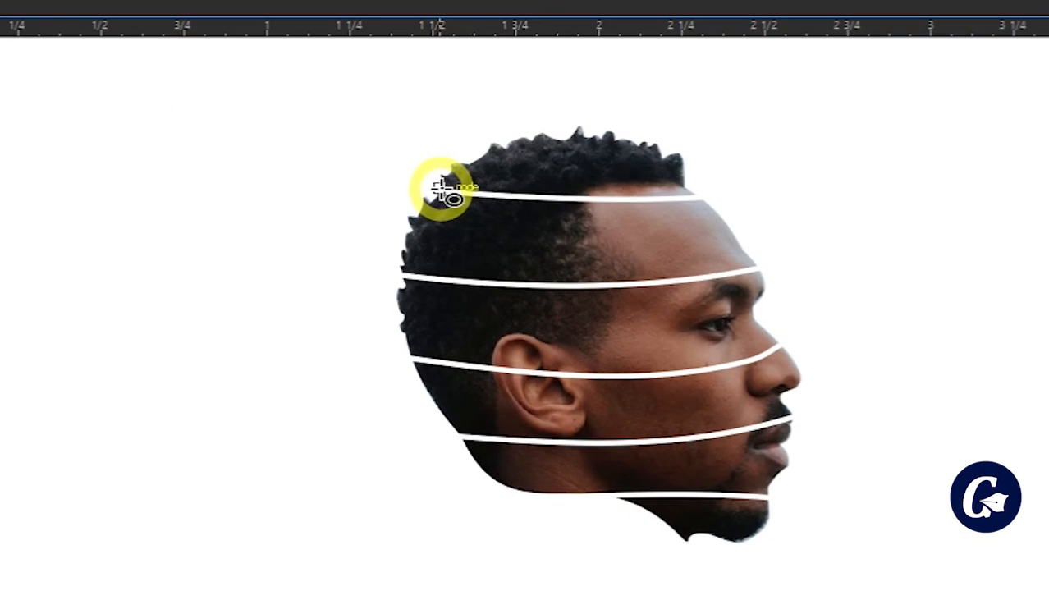
{"action": "left_click_drag", "start_coordinate": [444, 190], "coordinate": [703, 215]}
{"action": "scroll", "coordinate": [595, 211], "scroll_direction": "up", "scroll_amount": 3}
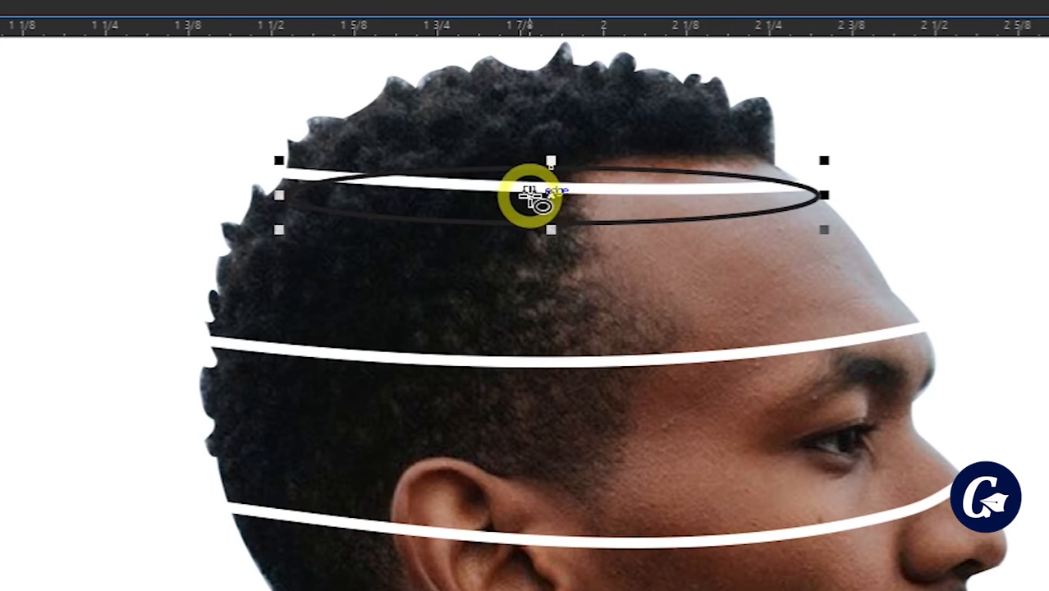
{"action": "key", "text": "ctrl+space"}
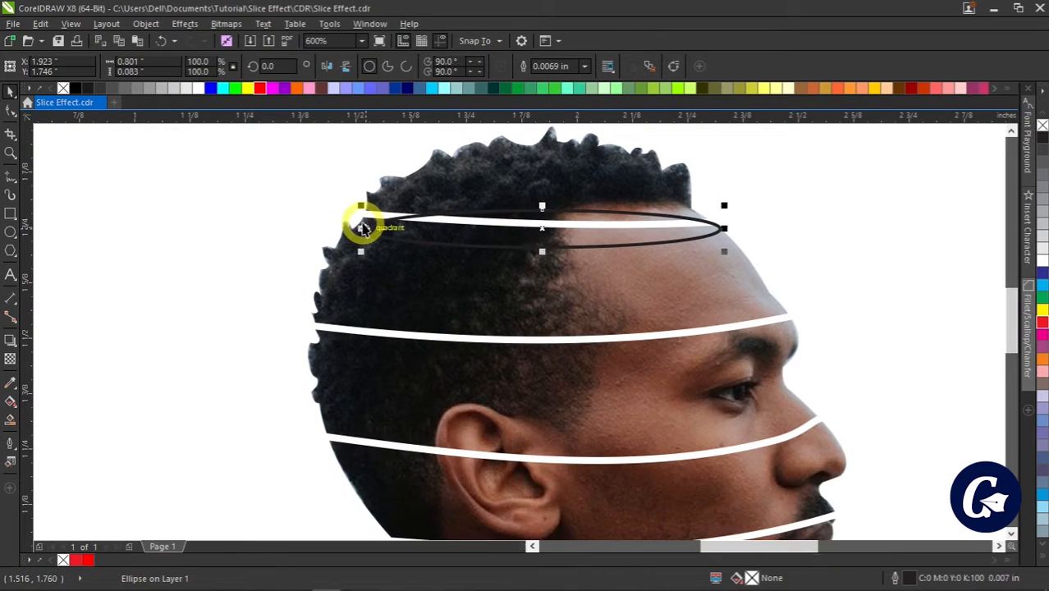
- Fit the ellipse to the topmost cut by raising and slightly tilting it, then resizing it to about 0.806 by 0.054 in
{"action": "left_click_drag", "start_coordinate": [361, 228], "coordinate": [355, 229]}
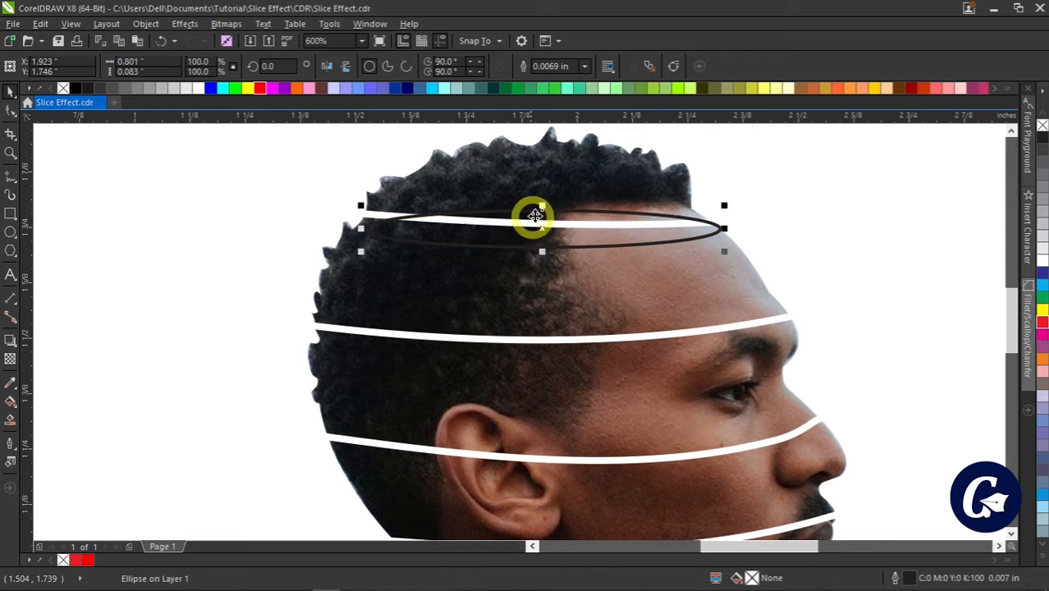
{"action": "scroll", "coordinate": [526, 232], "scroll_direction": "up", "scroll_amount": 3}
{"action": "key", "text": "Up"}
{"action": "key", "text": "Up"}
{"action": "key", "text": "Up"}
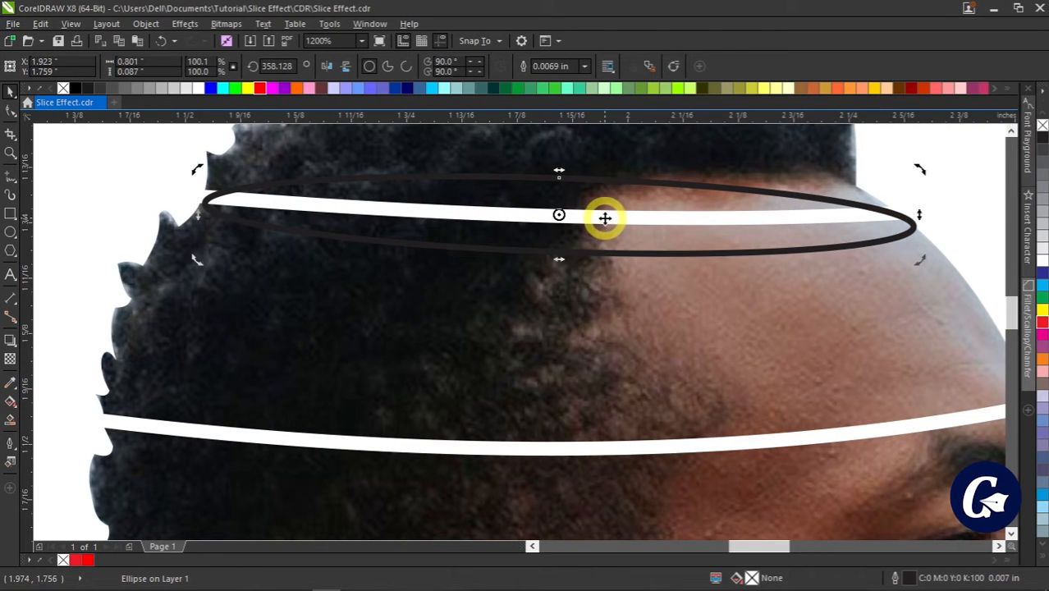
{"action": "left_click_drag", "start_coordinate": [200, 214], "coordinate": [194, 214]}
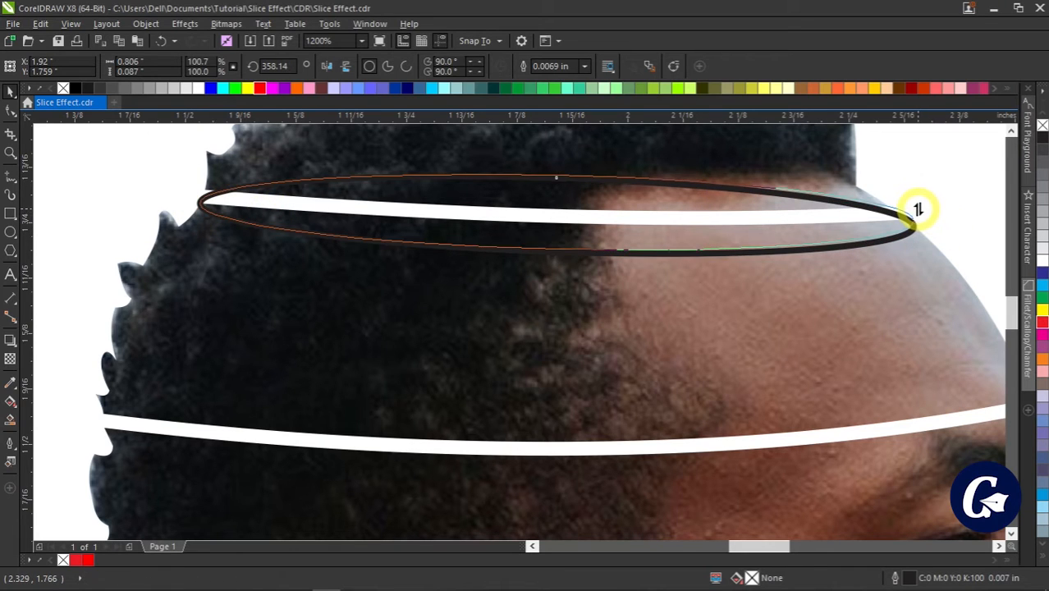
{"action": "left_click_drag", "start_coordinate": [917, 210], "coordinate": [920, 209]}
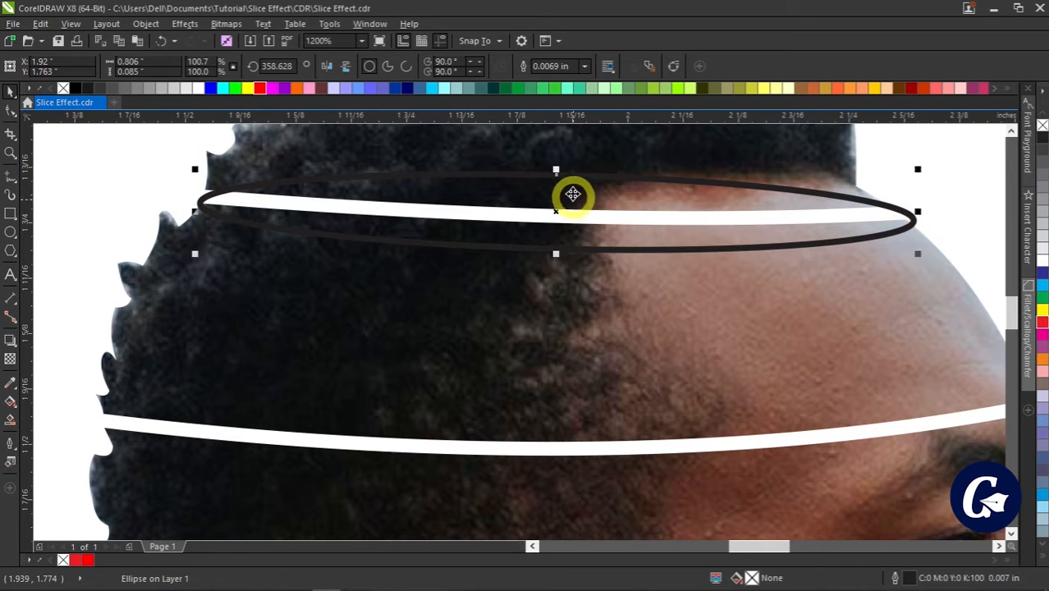
{"action": "left_click_drag", "start_coordinate": [558, 170], "coordinate": [572, 183]}
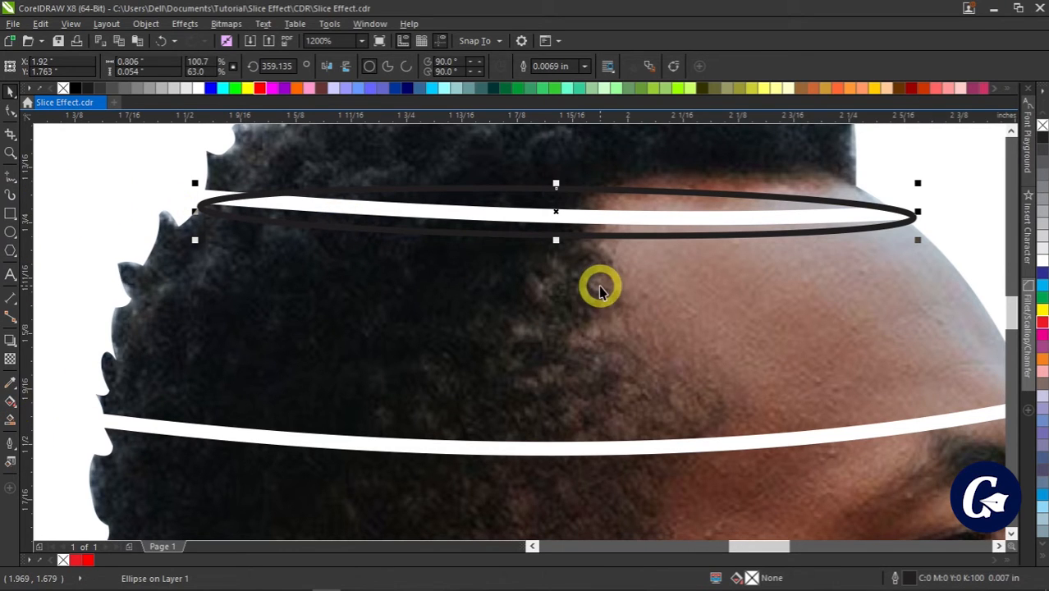
- Fill the ellipse with a linear fountain fill from black at the hair to orange at the forehead and remove its outline
{"action": "left_click", "coordinate": [10, 400]}
{"action": "left_click_drag", "start_coordinate": [208, 205], "coordinate": [905, 216]}
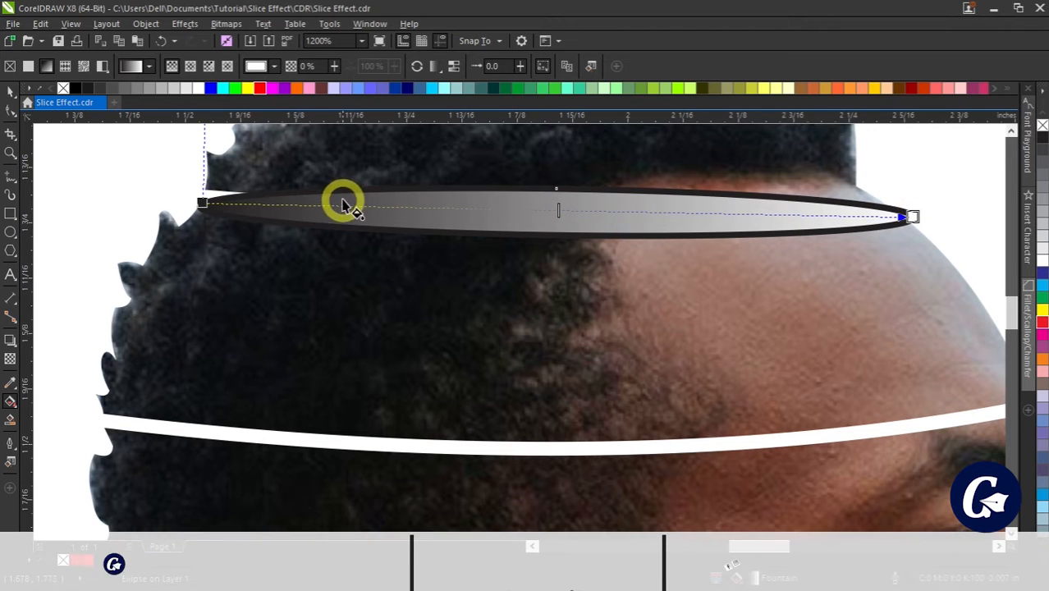
{"action": "left_click", "coordinate": [297, 89]}
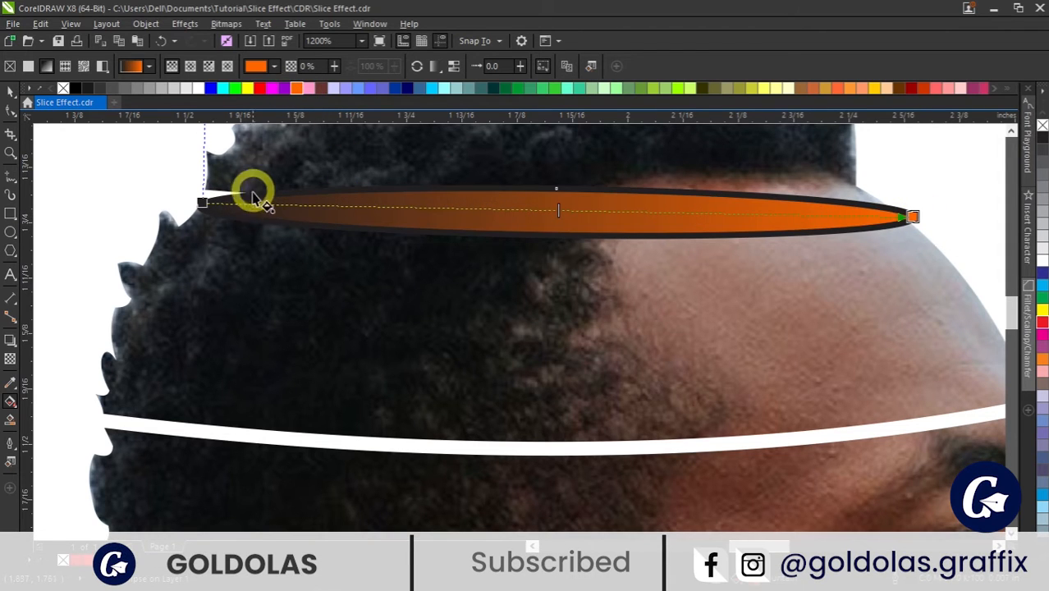
{"action": "left_click", "coordinate": [74, 88]}
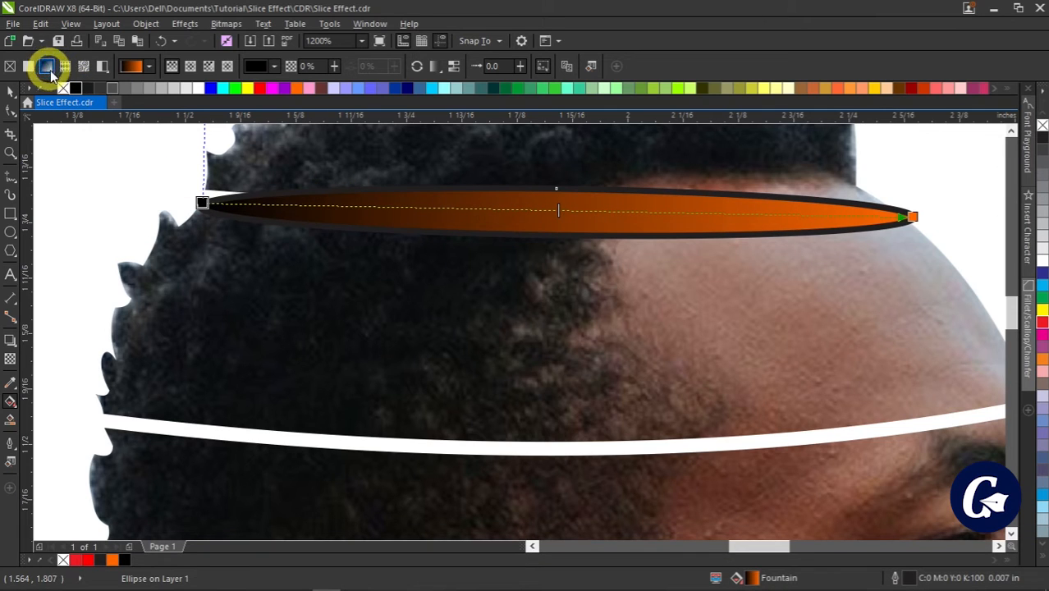
{"action": "right_click", "coordinate": [64, 87]}
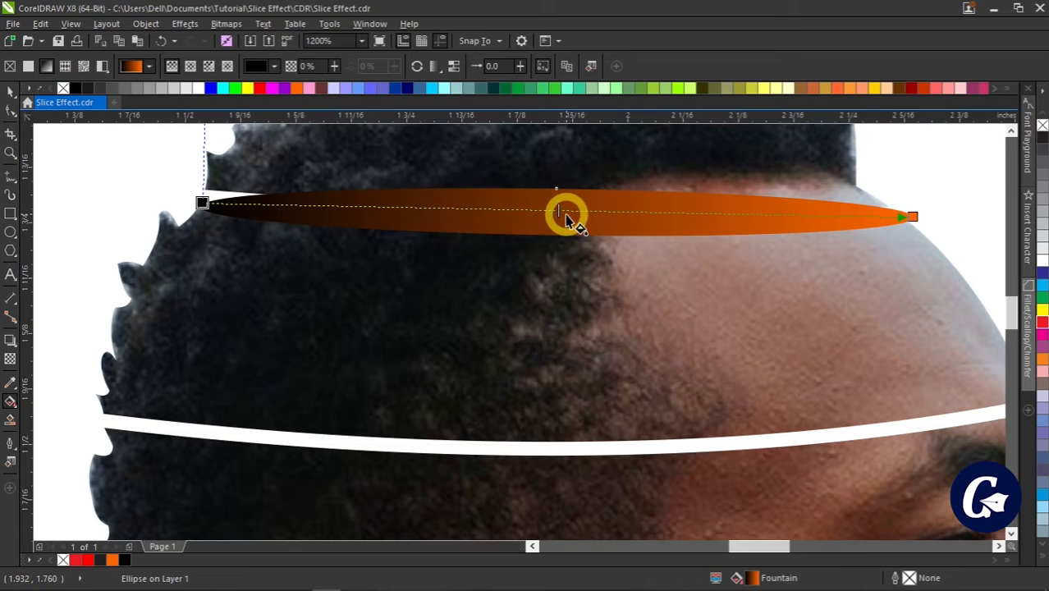
- Shift the gradient's midpoint and black start point toward the forehead to extend the dark part of the ellipse
{"action": "left_click_drag", "start_coordinate": [558, 211], "coordinate": [617, 211]}
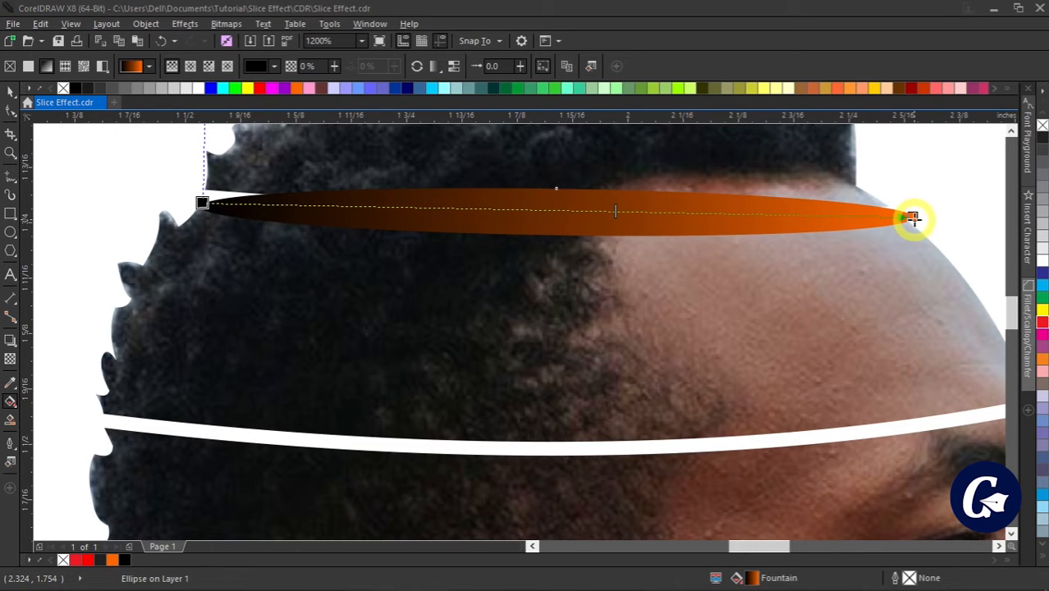
{"action": "left_click_drag", "start_coordinate": [203, 202], "coordinate": [254, 206]}
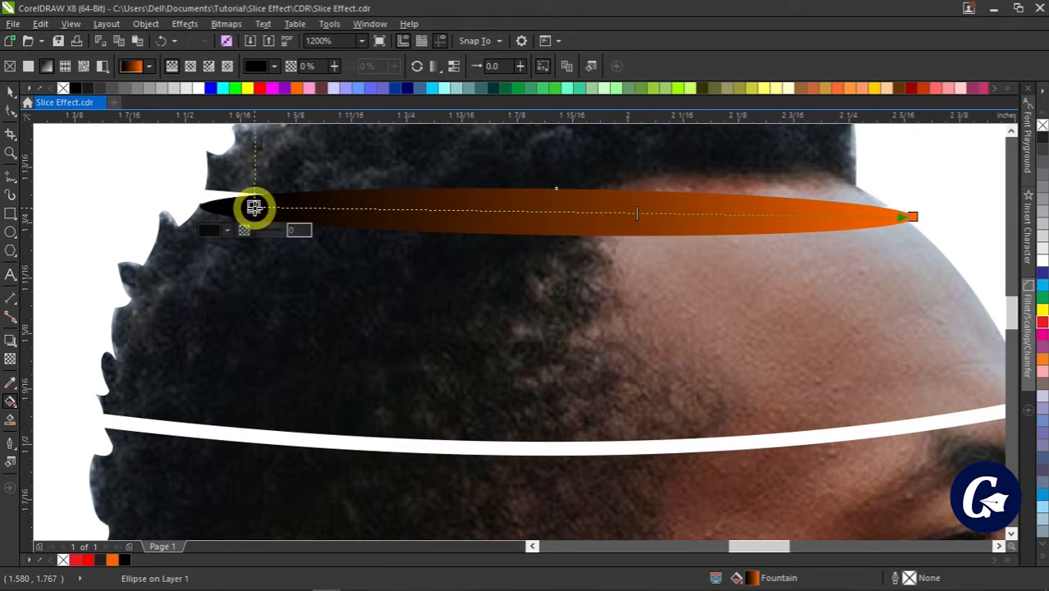
{"action": "left_click", "coordinate": [11, 90]}
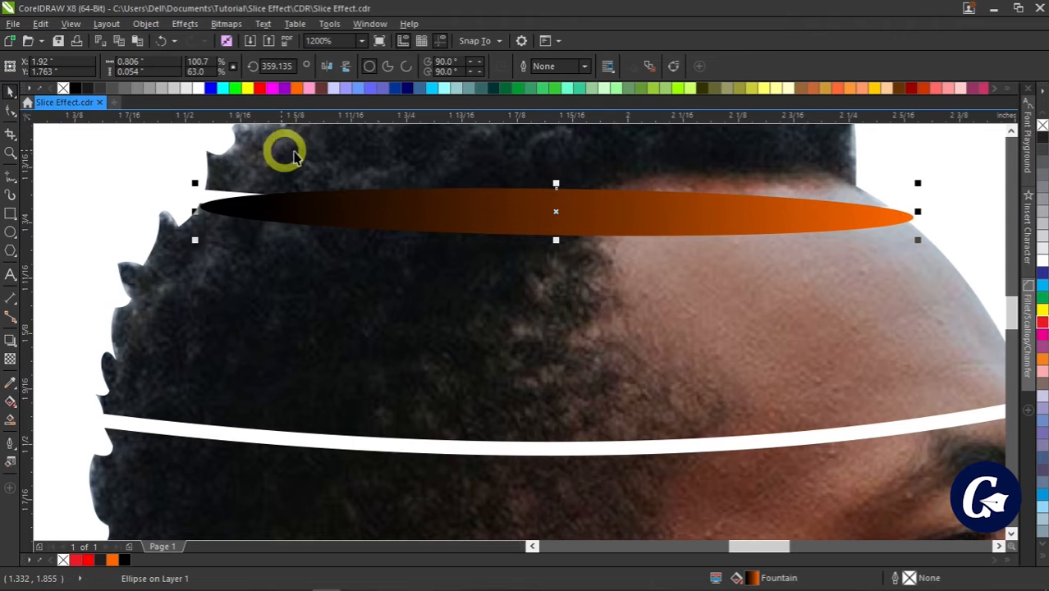
- Bring the top hair slice to the front and narrow the gradient ellipse to about 0.8 in at its forehead end
{"action": "key", "text": "F10"}
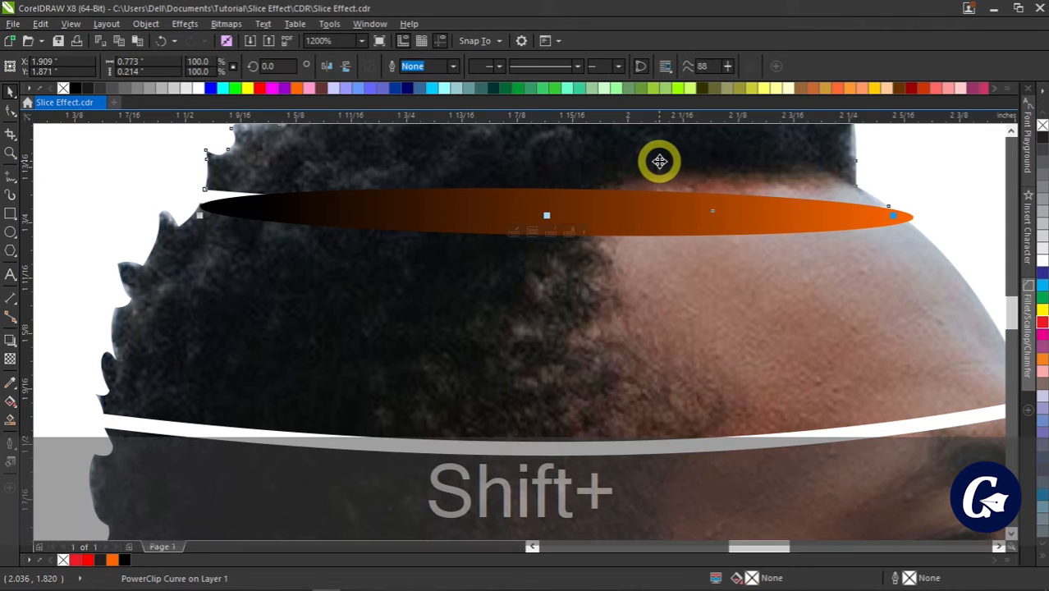
{"action": "key", "text": "shift+Page_Up"}
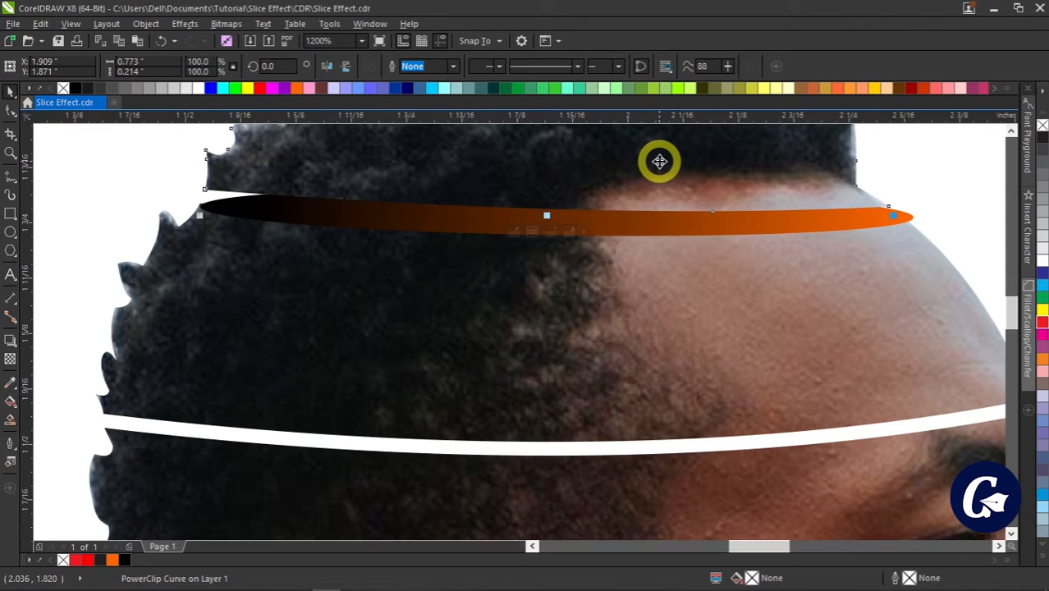
{"action": "left_click", "coordinate": [910, 219]}
{"action": "left_click_drag", "start_coordinate": [915, 212], "coordinate": [902, 213]}
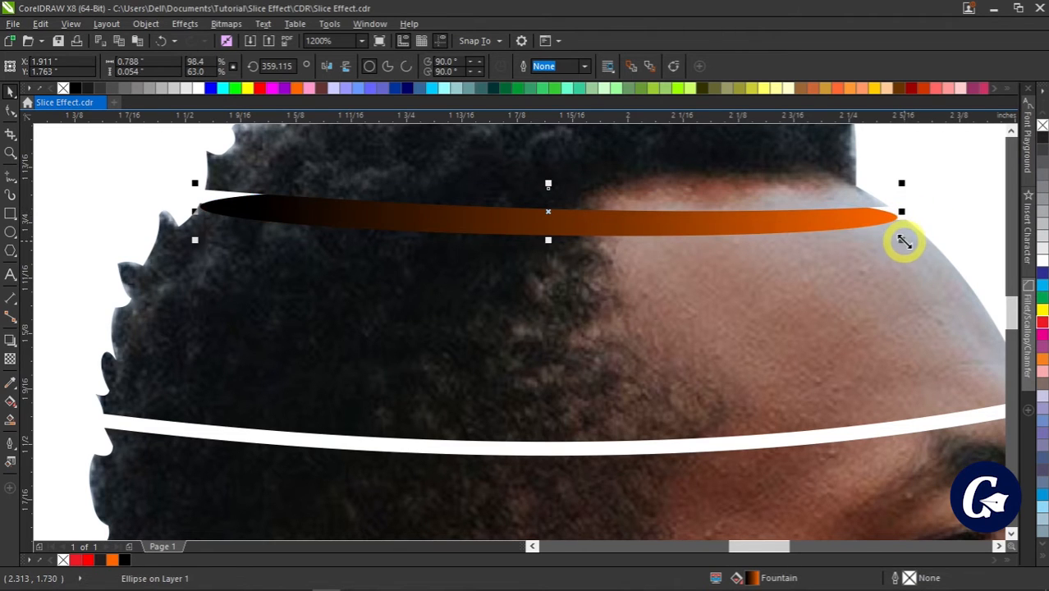
{"action": "scroll", "coordinate": [902, 231], "scroll_direction": "up", "scroll_amount": 1}
{"action": "left_click_drag", "start_coordinate": [897, 201], "coordinate": [918, 199]}
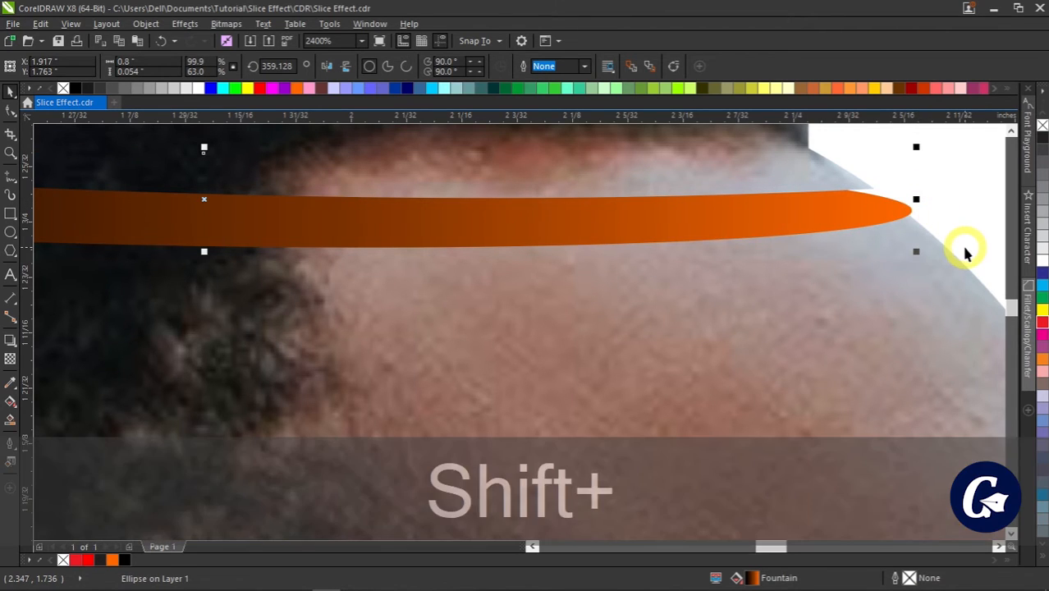
- Send the gradient ellipse to the back and refit its orange end to the forehead, about 0.798 in wide at 358.9°
{"action": "key", "text": "shift+Page_Down"}
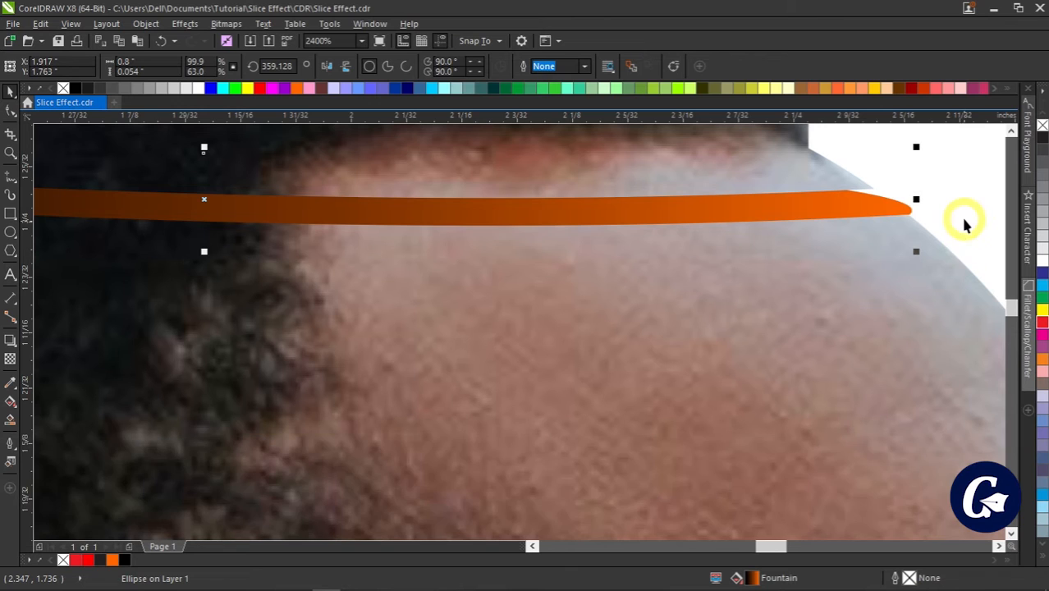
{"action": "left_click_drag", "start_coordinate": [917, 198], "coordinate": [920, 206]}
{"action": "left_click", "coordinate": [895, 208]}
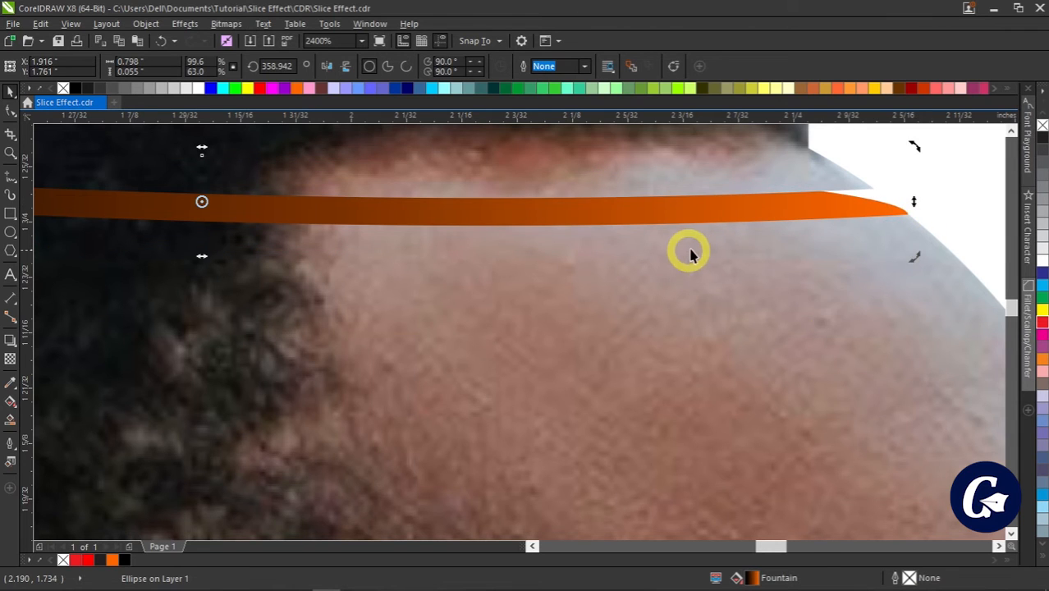
- Select the first, third and fifth head slices together, shift them toward the back of the head and clear the selection
{"action": "scroll", "coordinate": [689, 255], "scroll_direction": "down", "scroll_amount": 1}
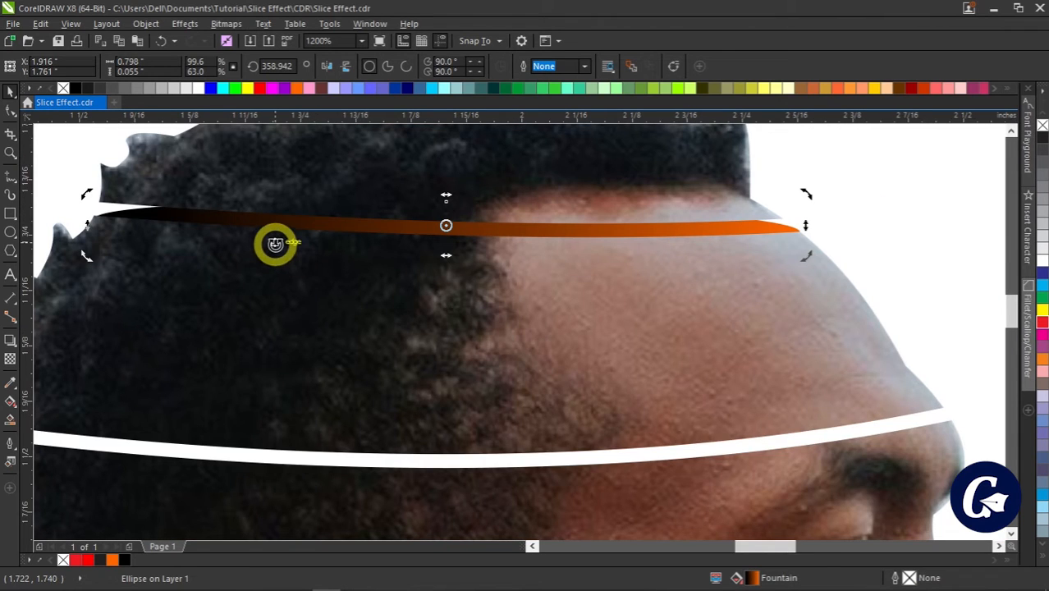
{"action": "scroll", "coordinate": [275, 243], "scroll_direction": "down", "scroll_amount": 1}
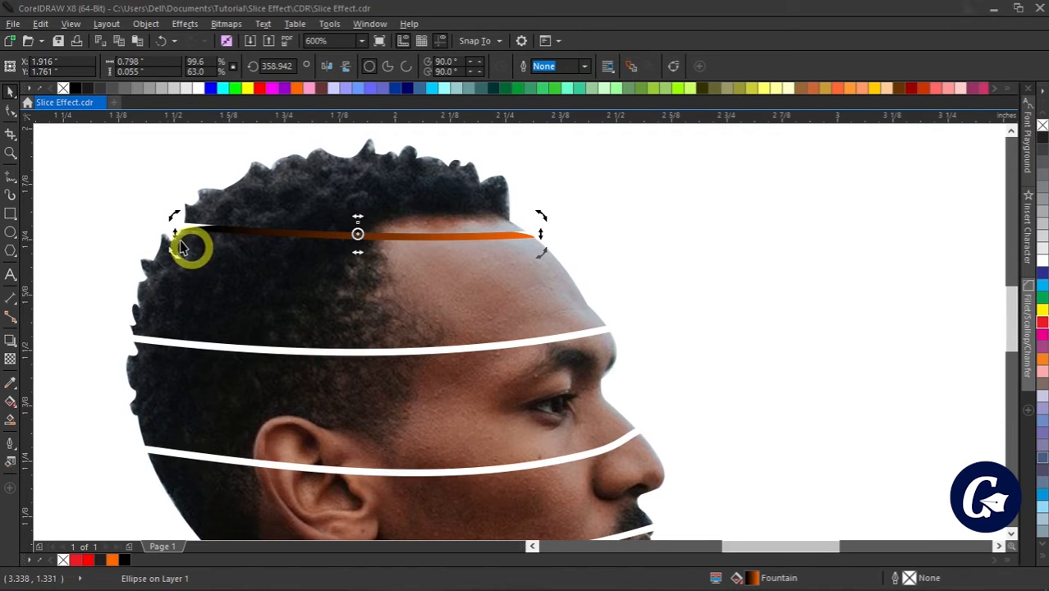
{"action": "left_click", "coordinate": [410, 196]}
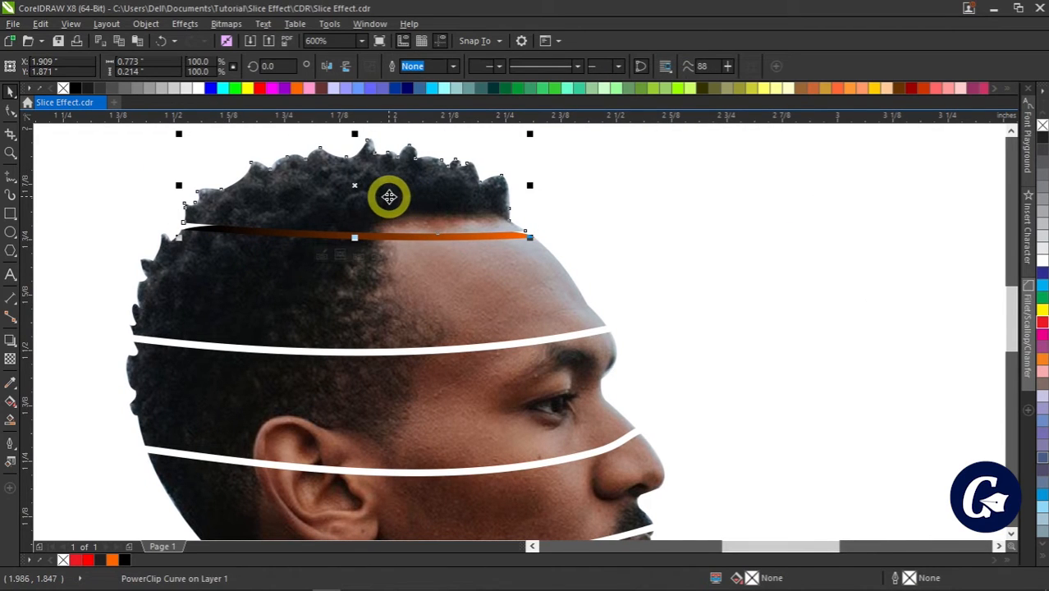
{"action": "left_click", "coordinate": [476, 407], "text": "shift"}
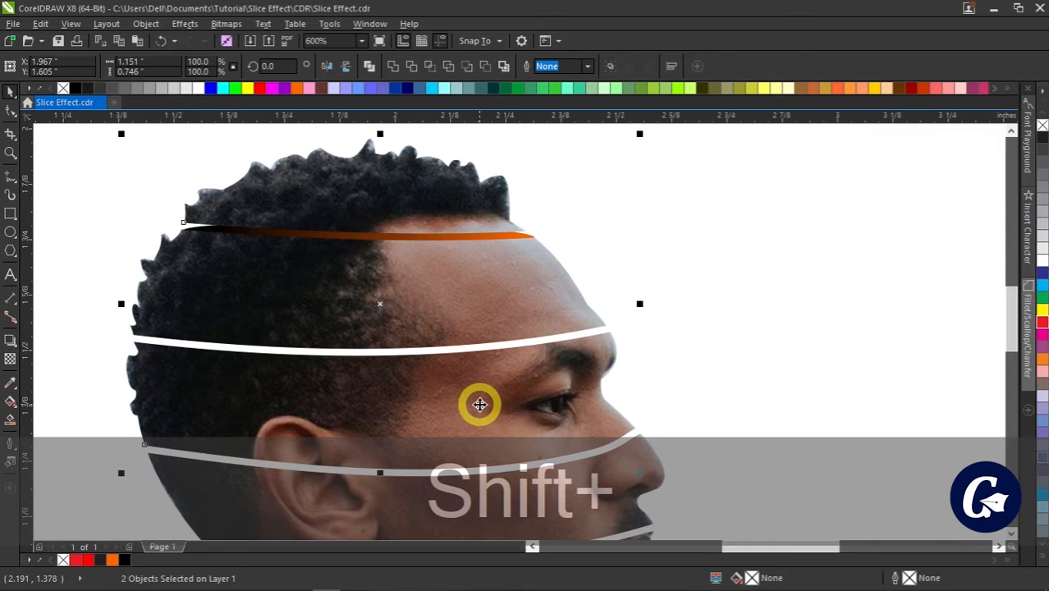
{"action": "scroll", "coordinate": [616, 328], "scroll_direction": "down", "scroll_amount": 1}
{"action": "scroll", "coordinate": [591, 389], "scroll_direction": "down", "scroll_amount": 2}
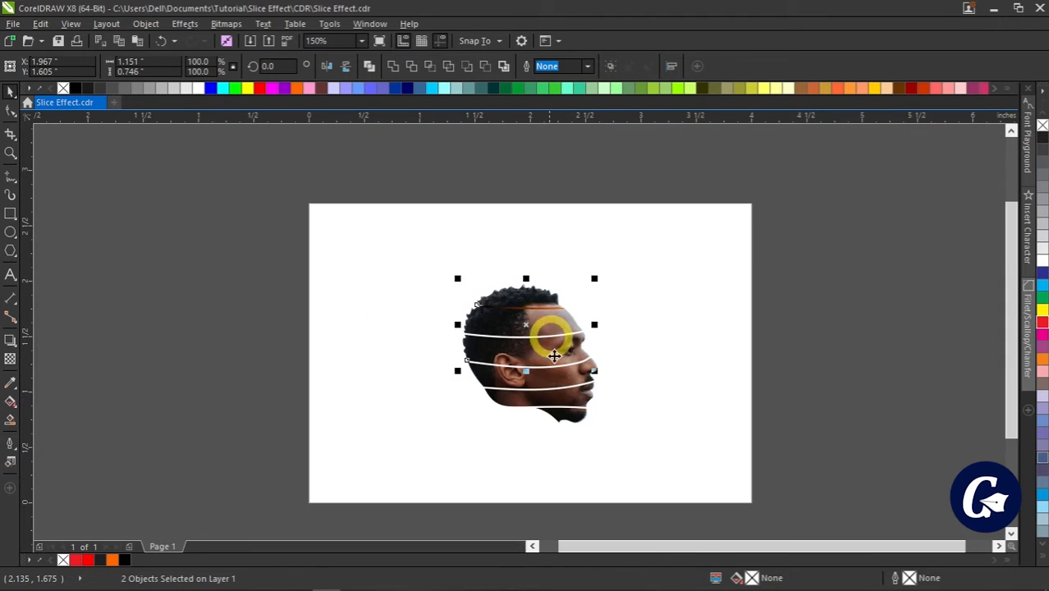
{"action": "scroll", "coordinate": [564, 398], "scroll_direction": "up", "scroll_amount": 2}
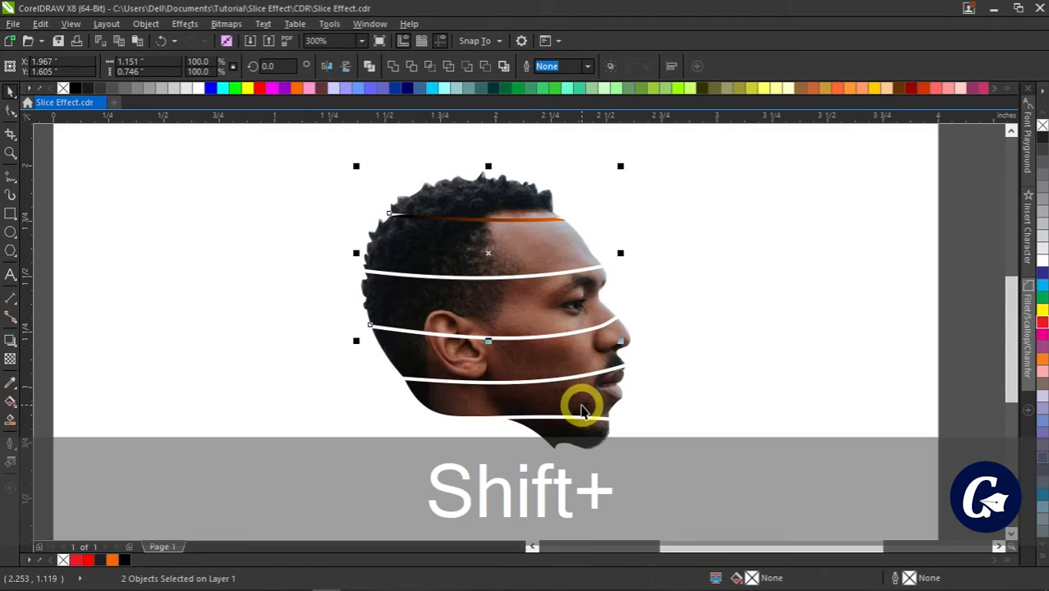
{"action": "left_click_drag", "start_coordinate": [495, 295], "coordinate": [480, 298]}
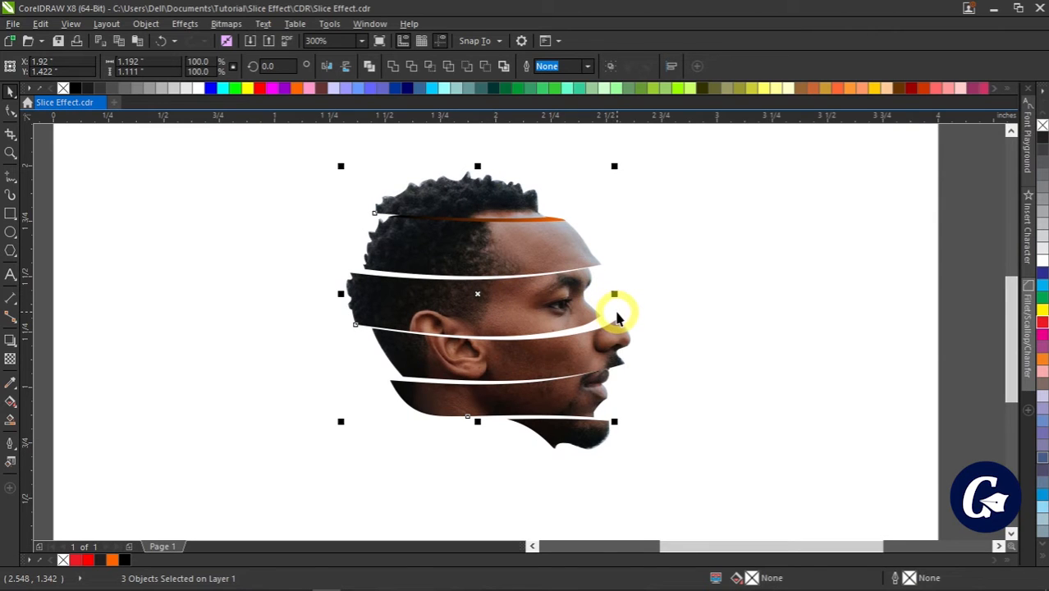
{"action": "left_click_drag", "start_coordinate": [478, 293], "coordinate": [453, 293]}
{"action": "left_click", "coordinate": [696, 240]}
- Duplicate the gradient ellipse onto the cut through the ear and nose and enlarge the copy to about 1.125 by 0.128 in
{"action": "scroll", "coordinate": [542, 228], "scroll_direction": "up", "scroll_amount": 2}
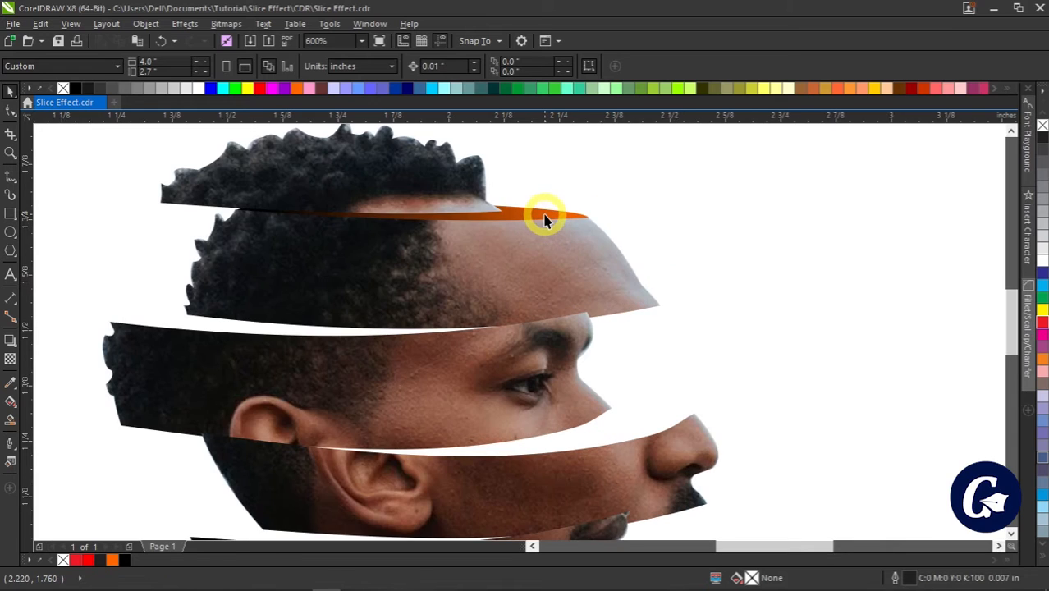
{"action": "left_click", "coordinate": [544, 220]}
{"action": "left_click_drag", "start_coordinate": [412, 214], "coordinate": [478, 450]}
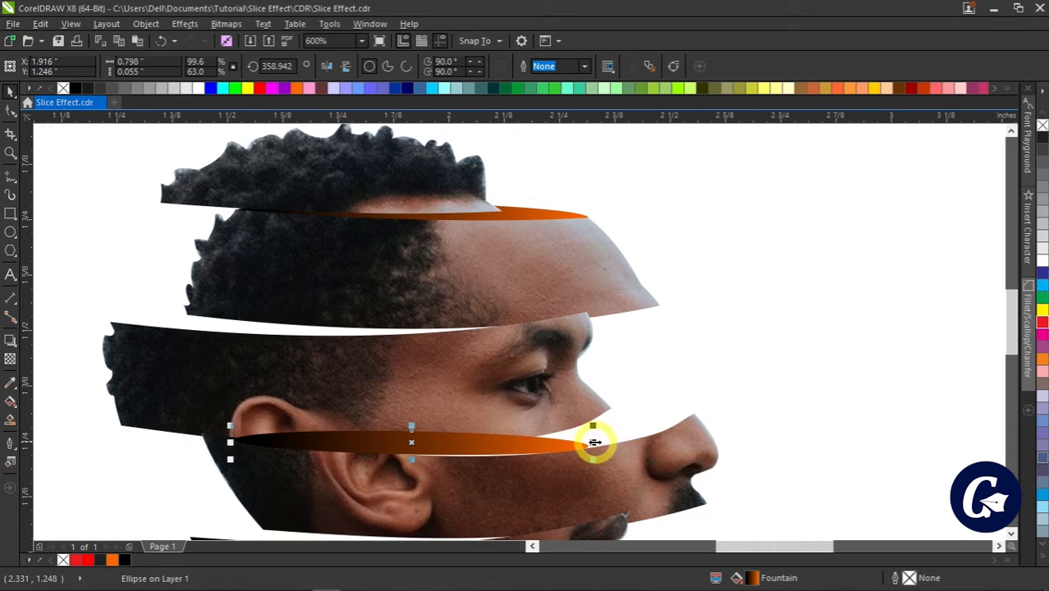
{"action": "left_click_drag", "start_coordinate": [594, 442], "coordinate": [706, 442]}
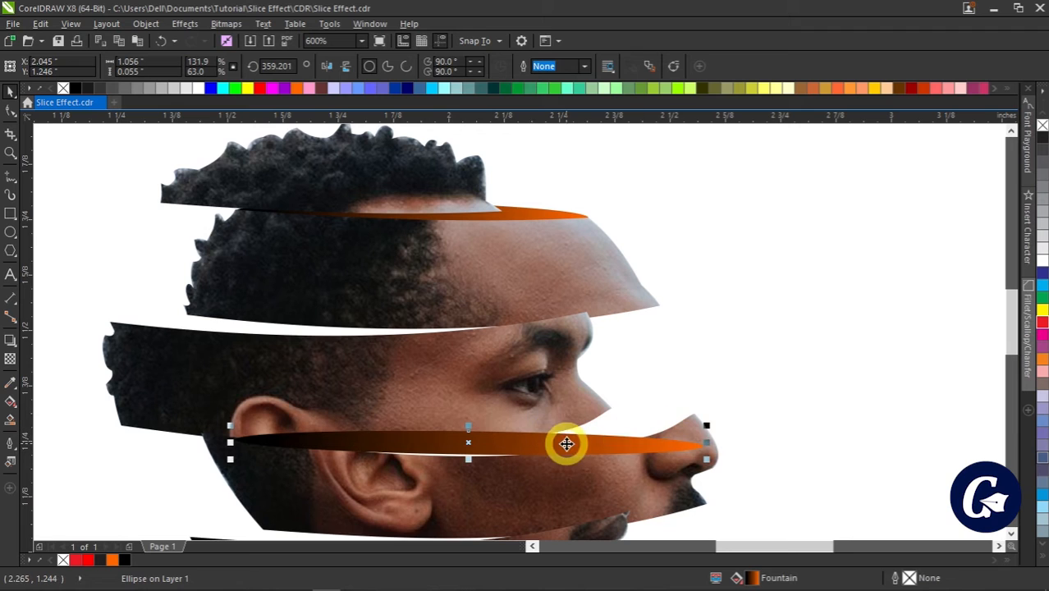
{"action": "mouse_move", "coordinate": [230, 443]}
{"action": "left_mouse_down"}
{"action": "mouse_move", "coordinate": [199, 439]}
{"action": "mouse_move", "coordinate": [218, 442]}
{"action": "left_mouse_up"}
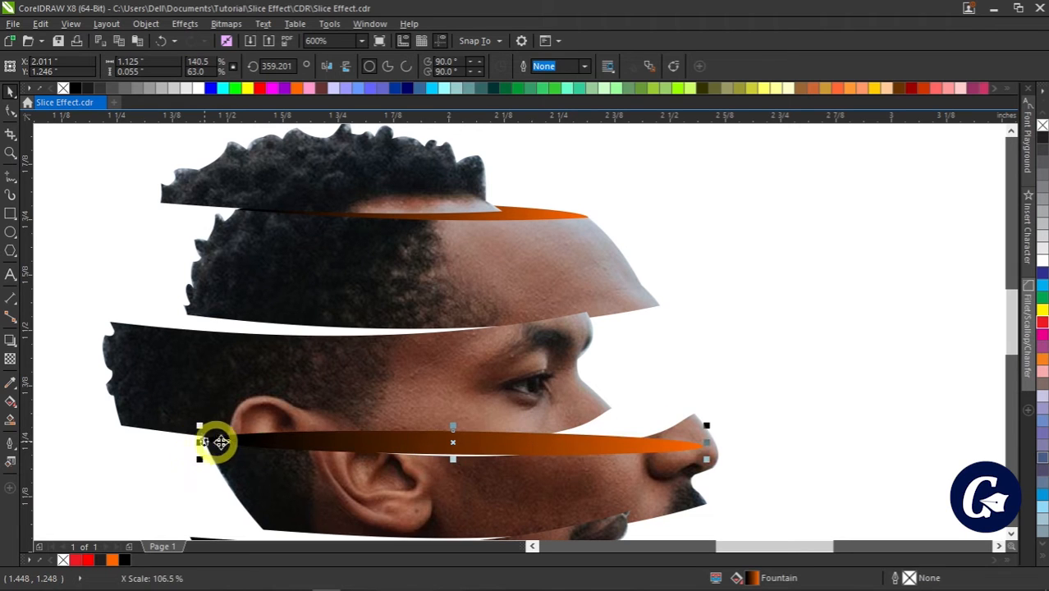
{"action": "left_click_drag", "start_coordinate": [462, 444], "coordinate": [459, 399]}
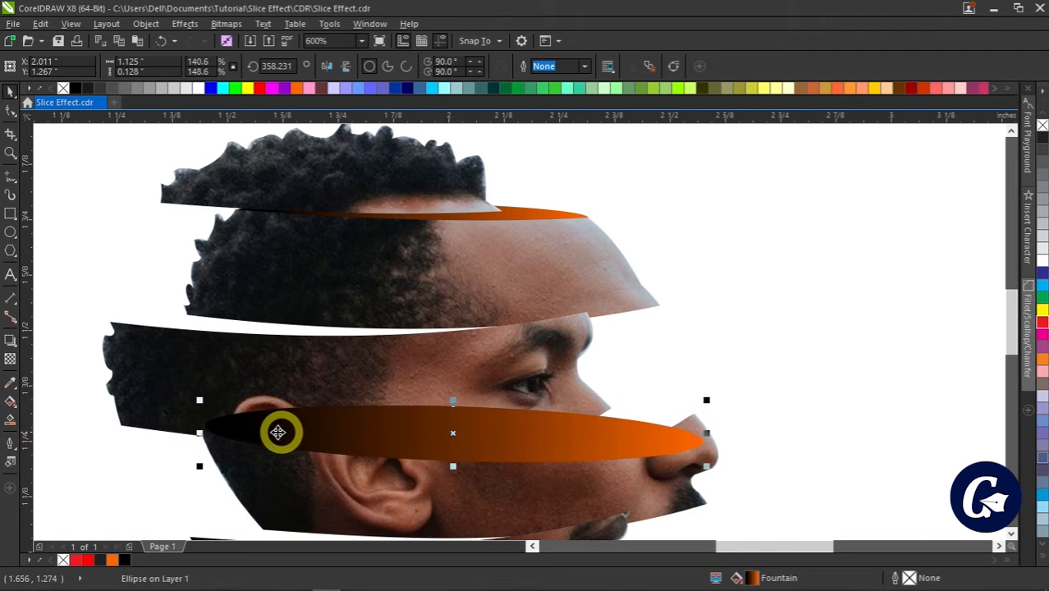
- Fit the large ellipse's black end to the back edge of the nose slice, making it about 1.133 in wide at 359°
{"action": "scroll", "coordinate": [271, 431], "scroll_direction": "up", "scroll_amount": 1}
{"action": "scroll", "coordinate": [259, 432], "scroll_direction": "up", "scroll_amount": 1}
{"action": "scroll", "coordinate": [233, 435], "scroll_direction": "down", "scroll_amount": 1}
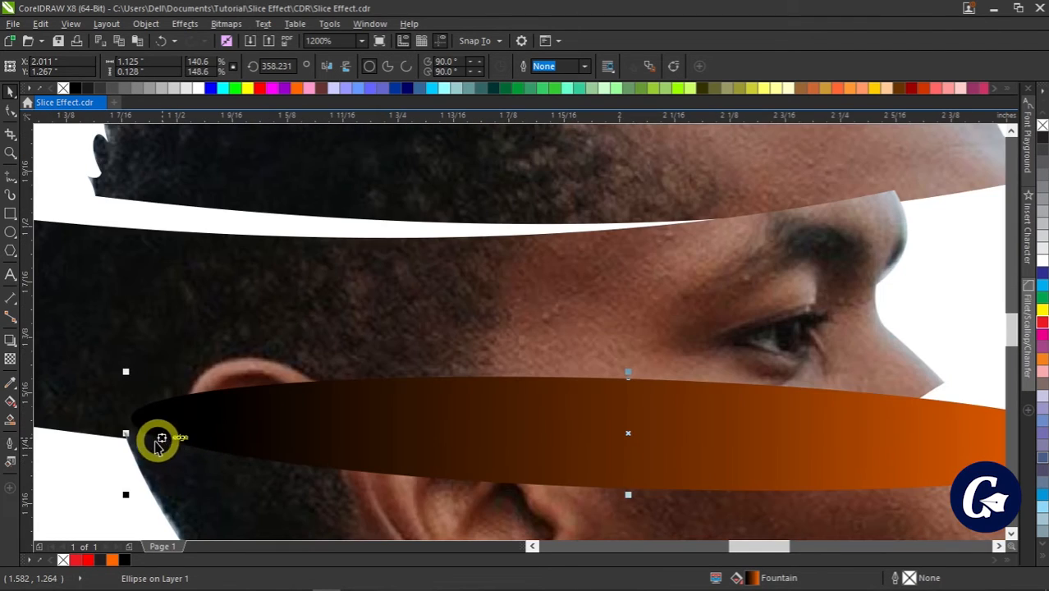
{"action": "scroll", "coordinate": [144, 443], "scroll_direction": "up", "scroll_amount": 1}
{"action": "left_click_drag", "start_coordinate": [133, 388], "coordinate": [107, 453]}
{"action": "left_click", "coordinate": [153, 412]}
- Rotate the large ellipse to about 1.76°, raising its orange end to the upper edge of the nose
{"action": "scroll", "coordinate": [263, 439], "scroll_direction": "down", "scroll_amount": 5}
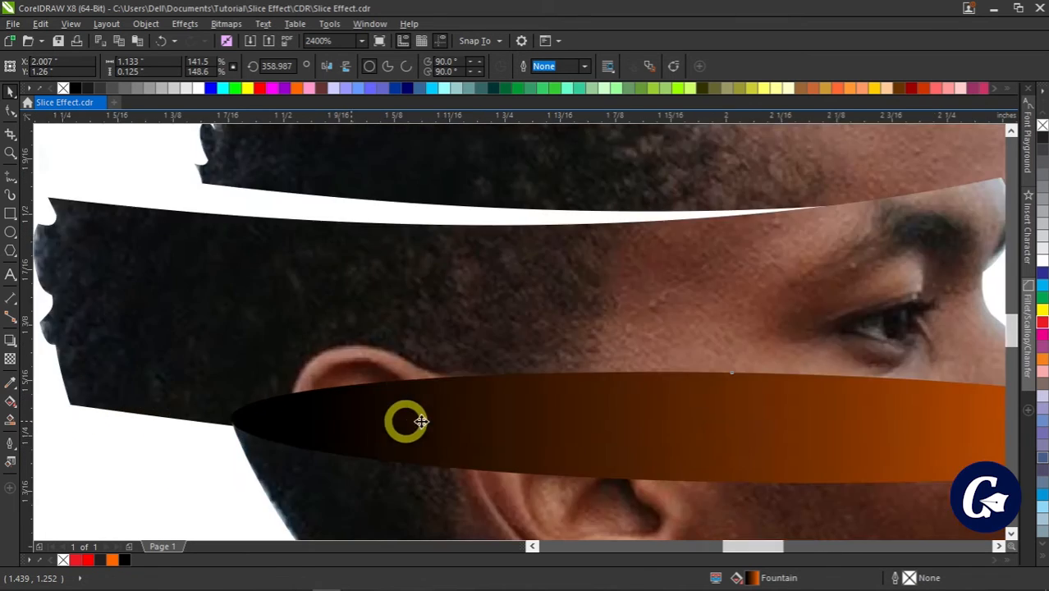
{"action": "scroll", "coordinate": [710, 462], "scroll_direction": "up", "scroll_amount": 2}
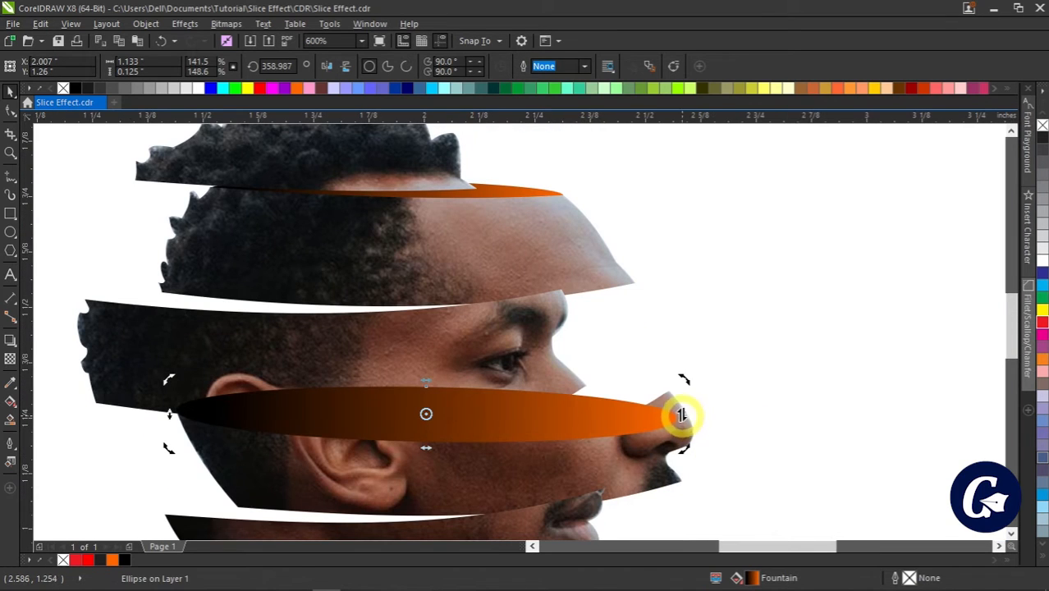
{"action": "left_click_drag", "start_coordinate": [688, 413], "coordinate": [692, 391]}
{"action": "left_click", "coordinate": [632, 398]}
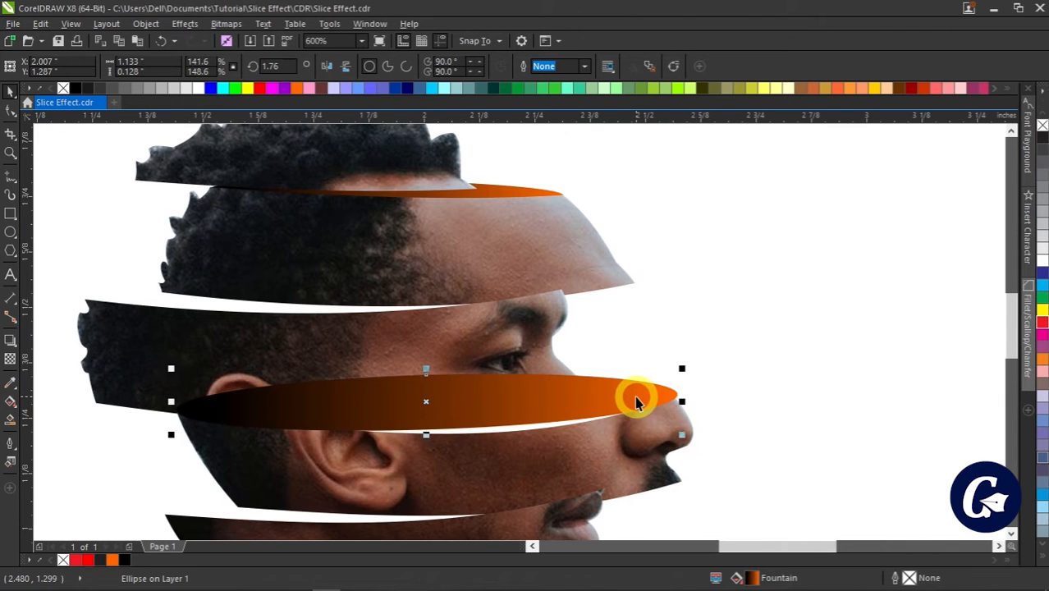
{"action": "scroll", "coordinate": [629, 397], "scroll_direction": "up", "scroll_amount": 2}
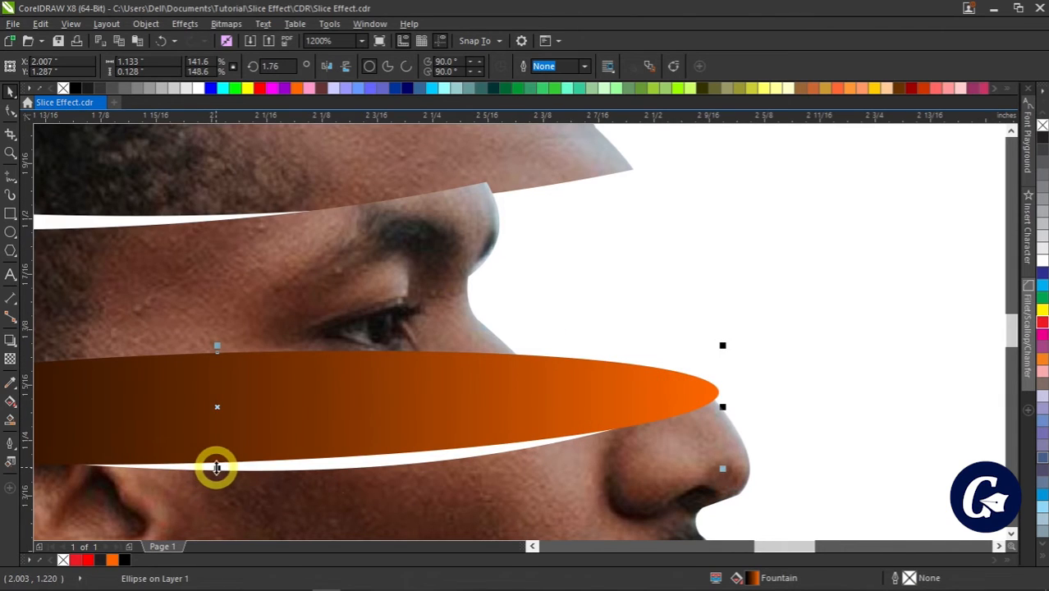
- Enlarge the large ellipse's height to about 0.189 in so it covers the gap above the nose slice
{"action": "left_click_drag", "start_coordinate": [216, 467], "coordinate": [225, 495]}
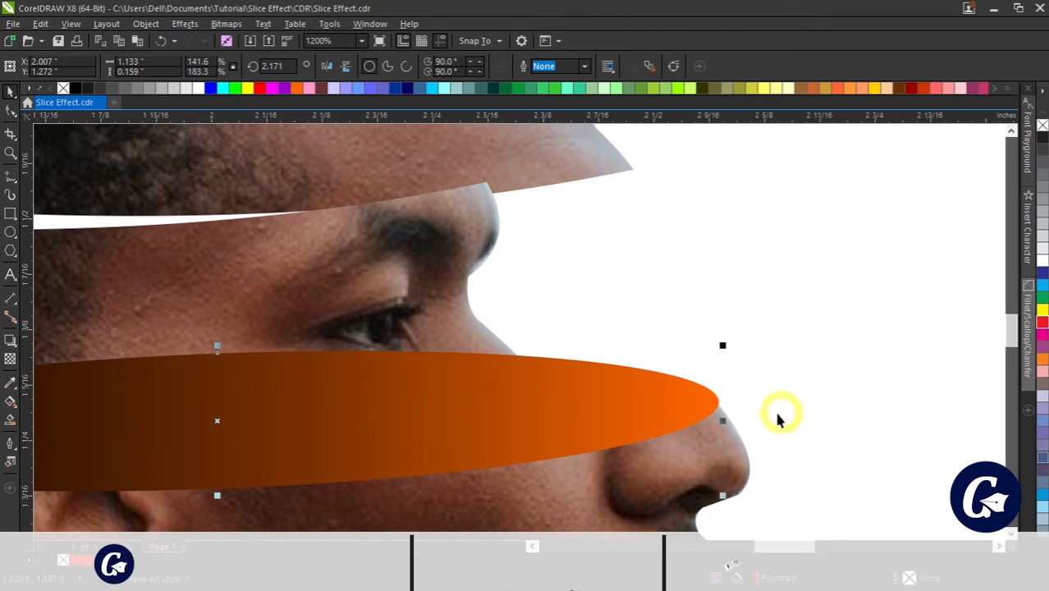
{"action": "scroll", "coordinate": [445, 392], "scroll_direction": "down", "scroll_amount": 2}
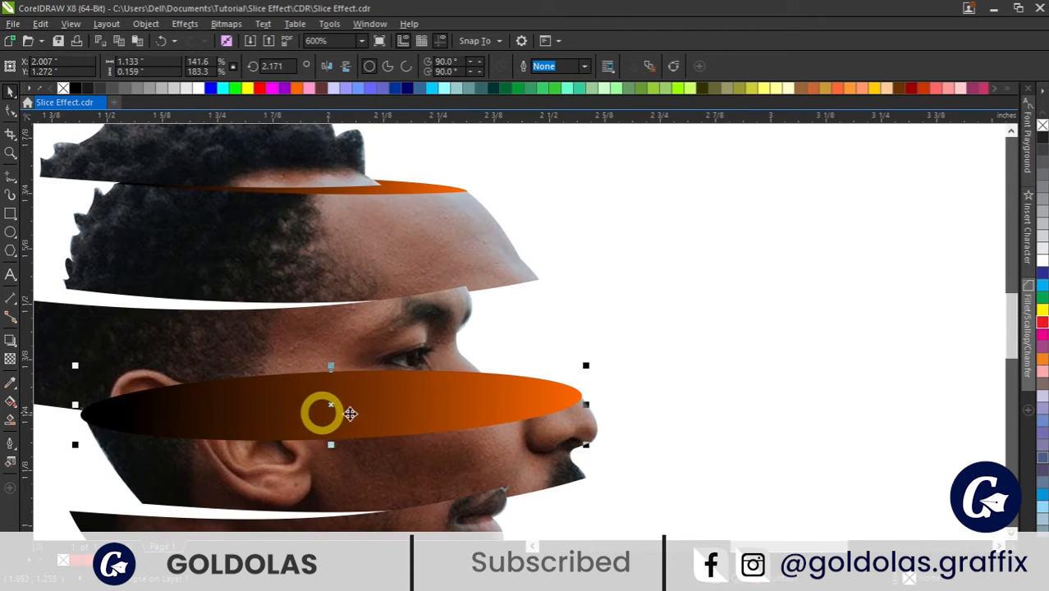
{"action": "left_click_drag", "start_coordinate": [331, 365], "coordinate": [331, 357]}
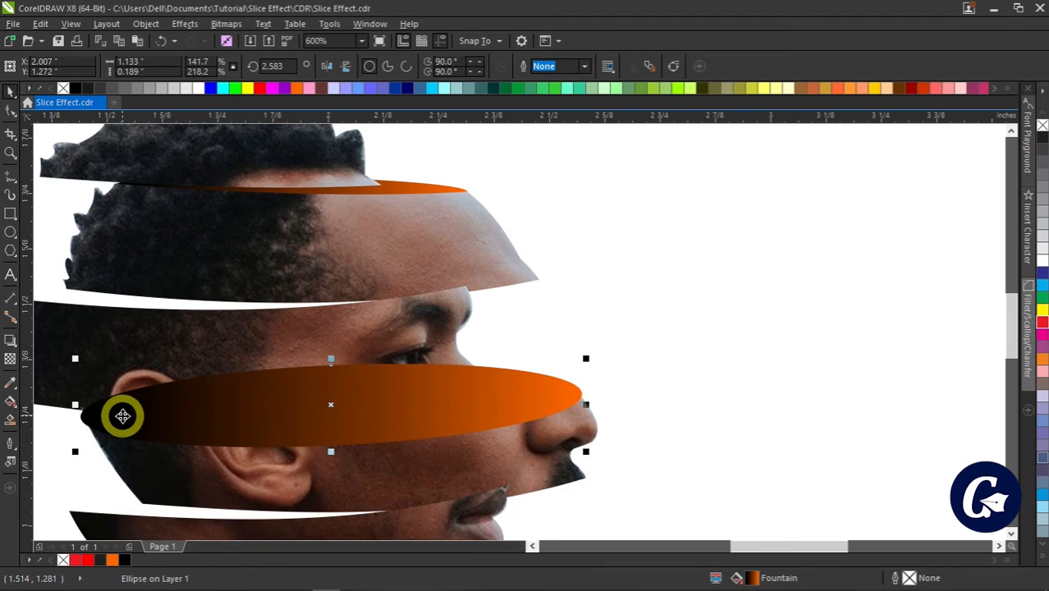
- Rotate the large ellipse to about 1.4°, fitting its black end to the back edge of the nose slice
{"action": "left_click", "coordinate": [122, 416]}
{"action": "scroll", "coordinate": [72, 429], "scroll_direction": "up", "scroll_amount": 4}
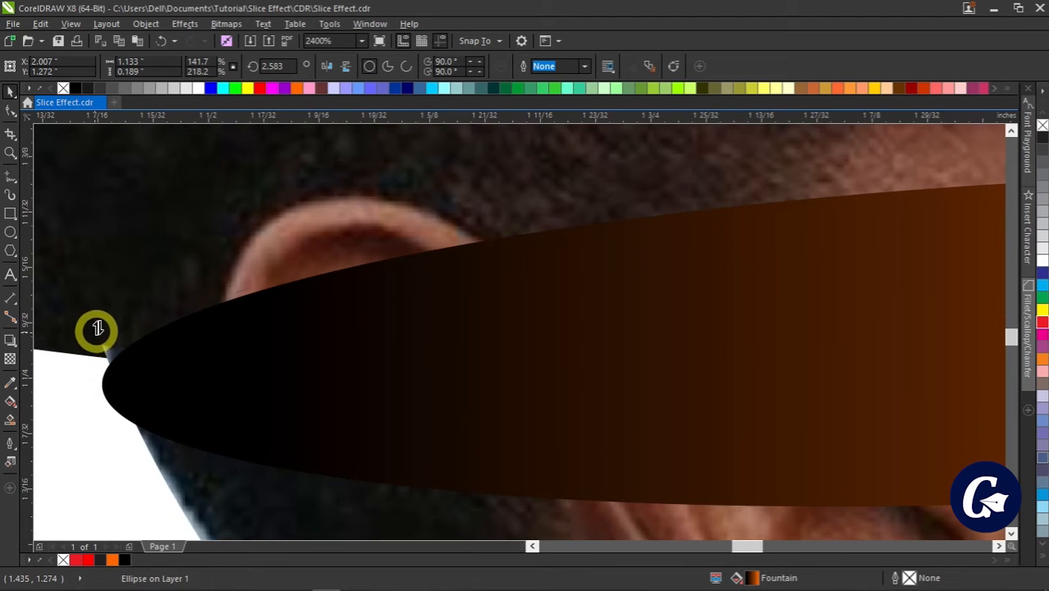
{"action": "mouse_move", "coordinate": [97, 329]}
{"action": "left_mouse_down"}
{"action": "mouse_move", "coordinate": [105, 303]}
{"action": "mouse_move", "coordinate": [101, 317]}
{"action": "mouse_move", "coordinate": [93, 313]}
{"action": "mouse_move", "coordinate": [105, 327]}
{"action": "mouse_move", "coordinate": [97, 318]}
{"action": "left_mouse_up"}
{"action": "scroll", "coordinate": [494, 387], "scroll_direction": "down", "scroll_amount": 5}
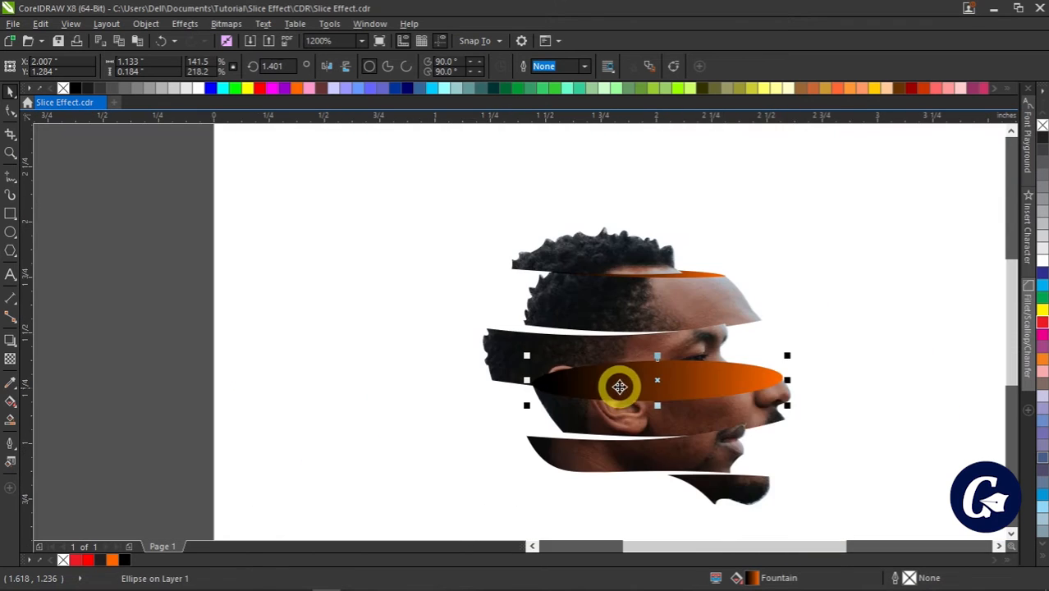
{"action": "scroll", "coordinate": [788, 377], "scroll_direction": "up", "scroll_amount": 4}
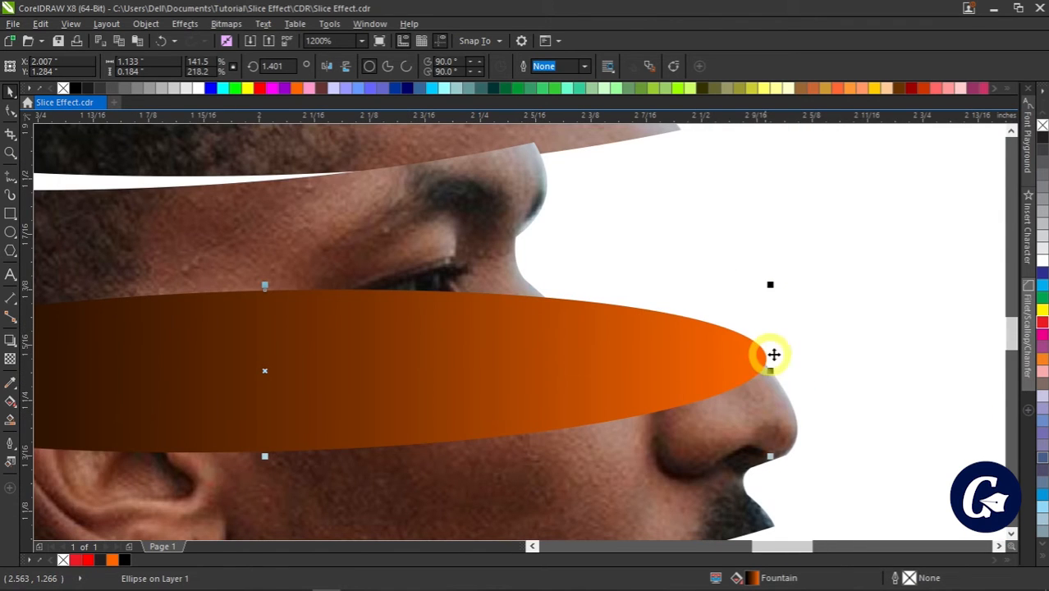
{"action": "left_click", "coordinate": [759, 377]}
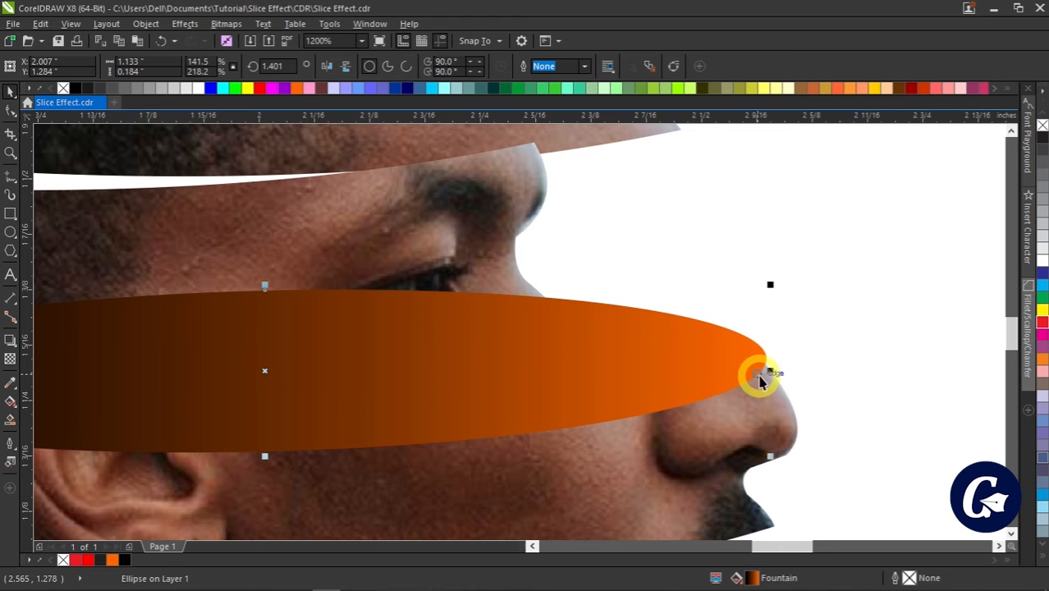
{"action": "left_click", "coordinate": [732, 370]}
{"action": "key", "text": "ctrl+z"}
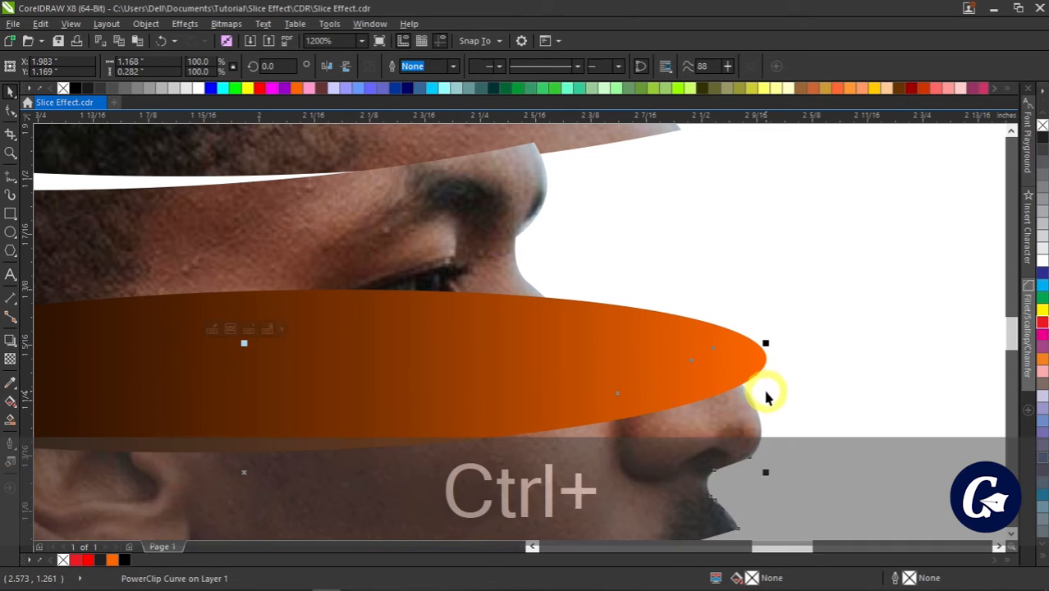
{"action": "key", "text": "ctrl+z"}
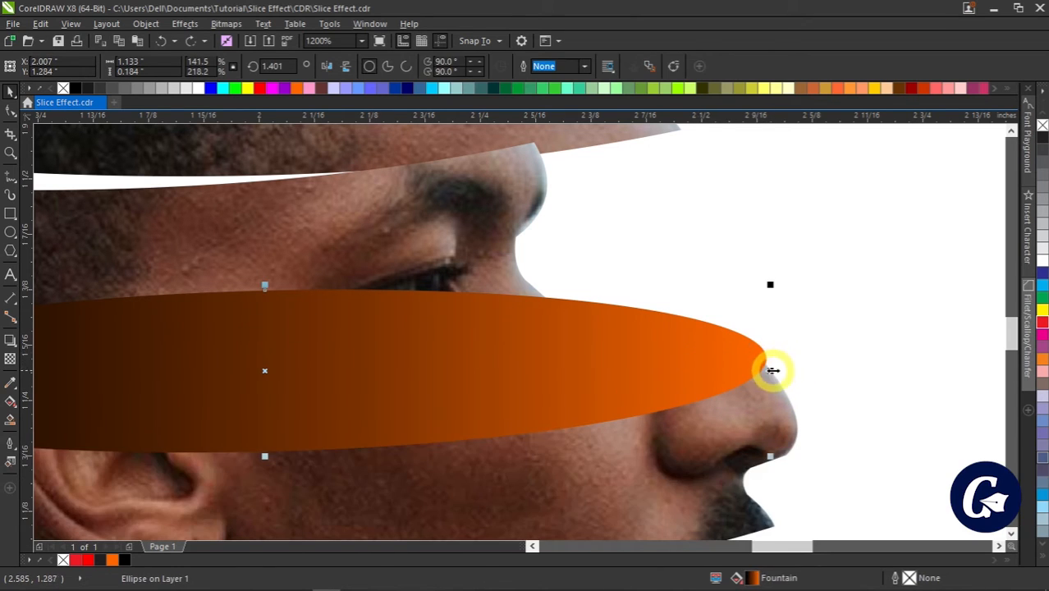
- Narrow the large ellipse to about 1.117 in wide so its orange end meets the nose, and send it behind all slices
{"action": "mouse_move", "coordinate": [773, 370]}
{"action": "left_mouse_down"}
{"action": "mouse_move", "coordinate": [728, 374]}
{"action": "mouse_move", "coordinate": [769, 362]}
{"action": "left_mouse_up"}
{"action": "left_click", "coordinate": [693, 360]}
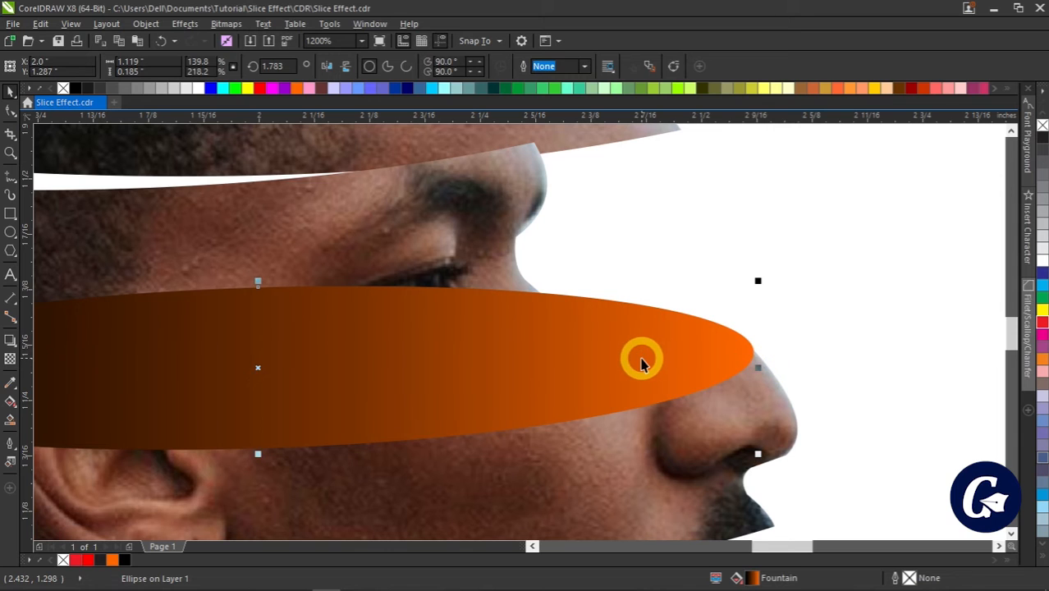
{"action": "key", "text": "shift+Page_Down"}
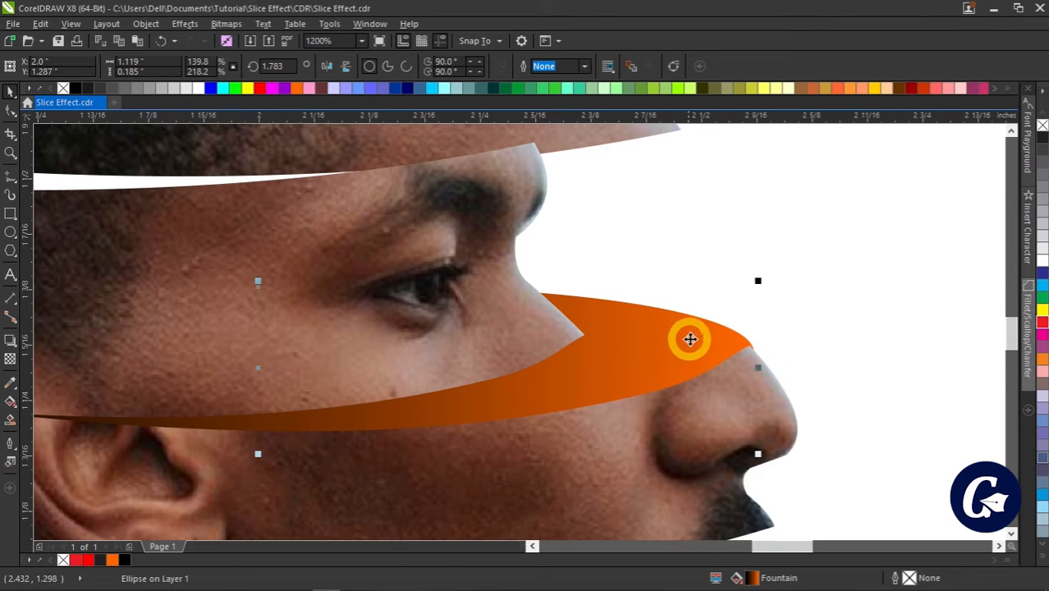
{"action": "scroll", "coordinate": [698, 349], "scroll_direction": "up", "scroll_amount": 1}
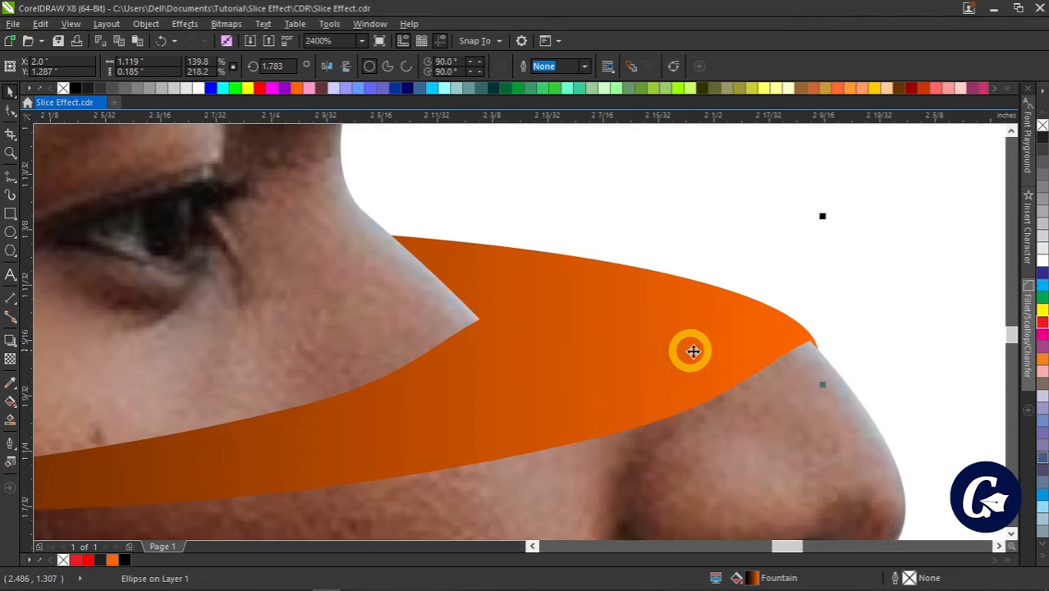
{"action": "left_click_drag", "start_coordinate": [821, 381], "coordinate": [818, 387]}
{"action": "scroll", "coordinate": [562, 386], "scroll_direction": "down", "scroll_amount": 1}
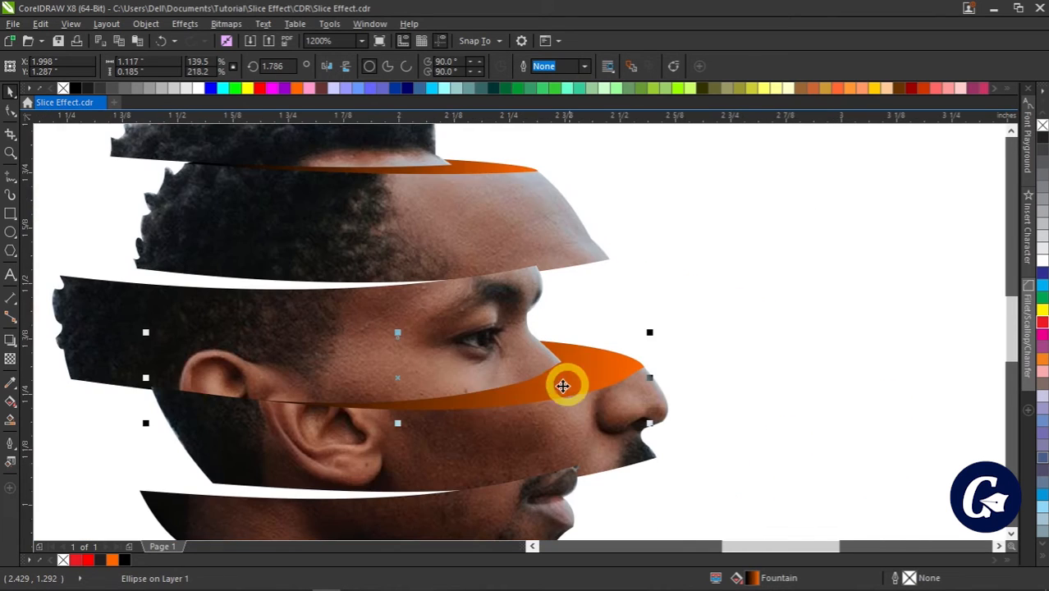
{"action": "scroll", "coordinate": [509, 406], "scroll_direction": "down", "scroll_amount": 2}
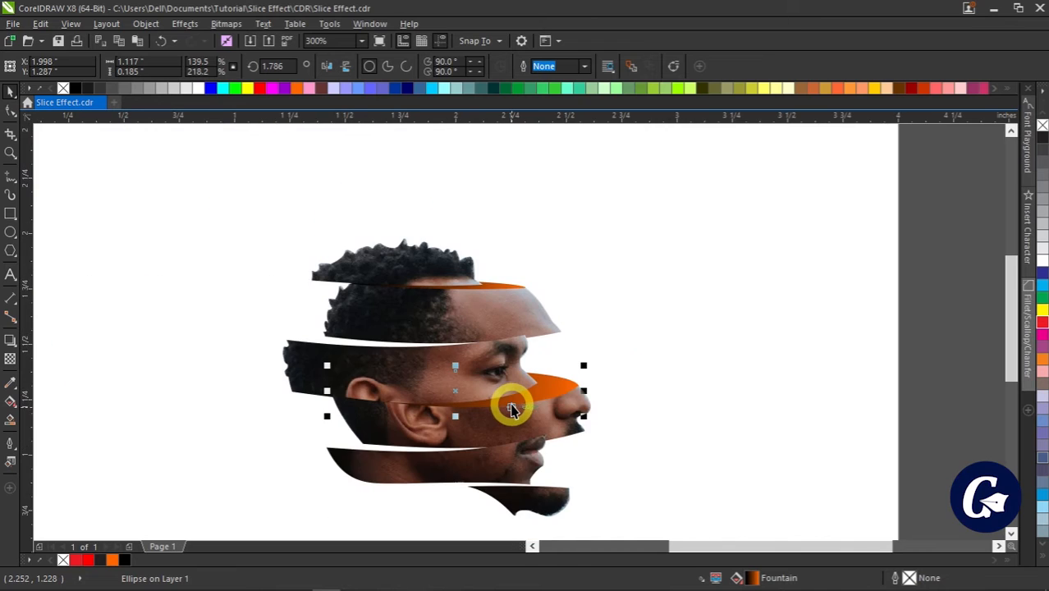
{"action": "scroll", "coordinate": [510, 408], "scroll_direction": "up", "scroll_amount": 1}
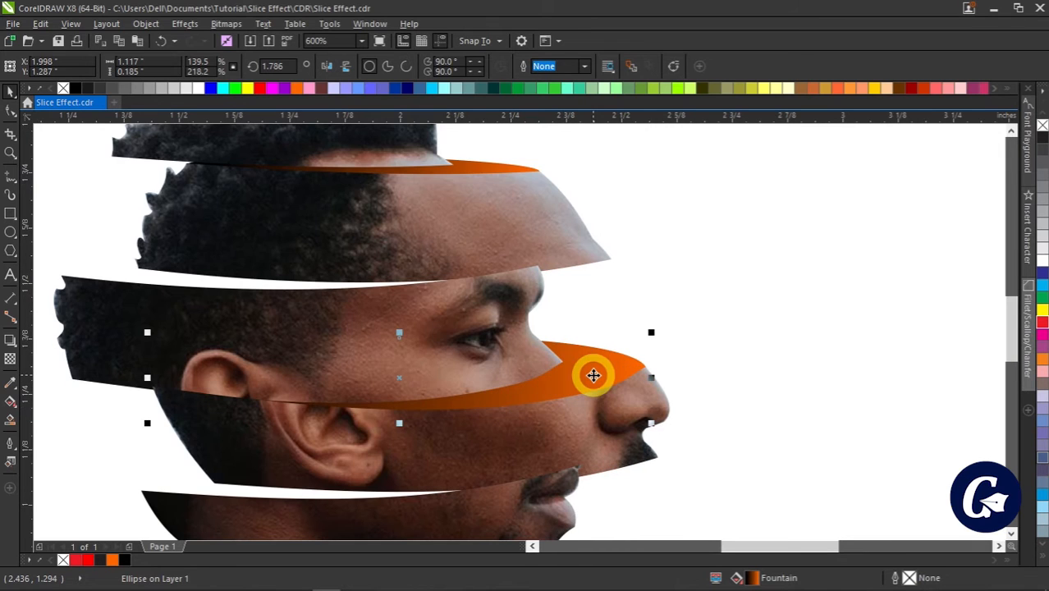
- Recolour the orange end of the large ellipse's gradient to cyan
{"action": "left_click", "coordinate": [12, 401]}
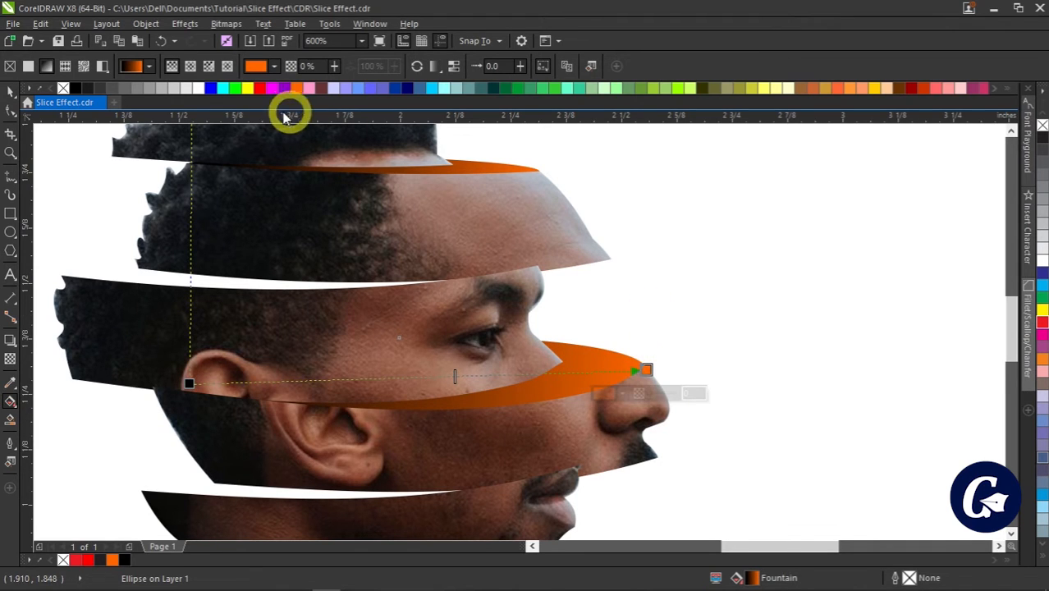
{"action": "left_click", "coordinate": [222, 89]}
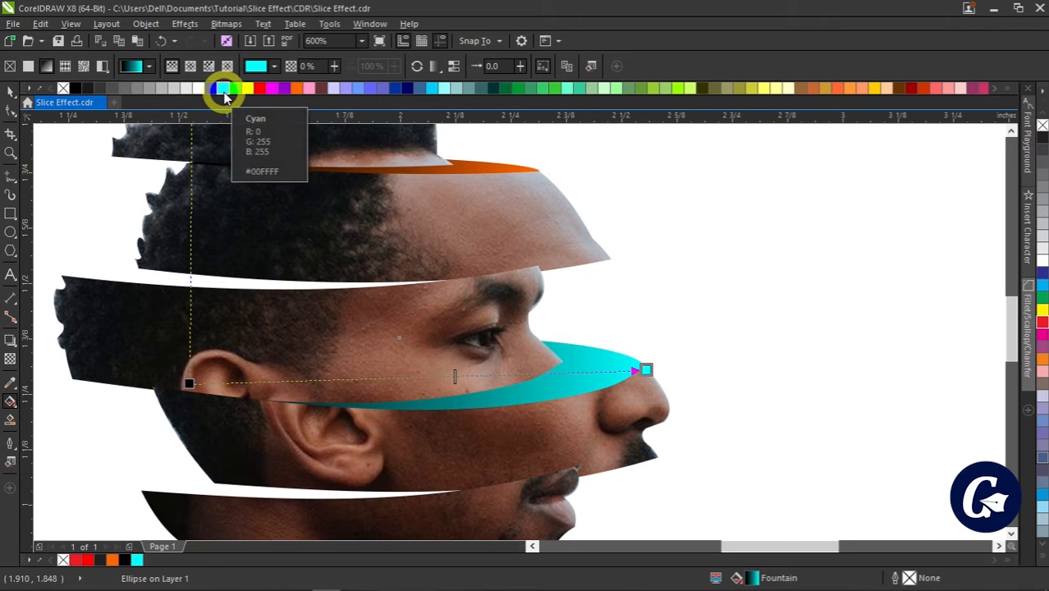
{"action": "left_click", "coordinate": [570, 262]}
{"action": "left_click_drag", "start_coordinate": [509, 171], "coordinate": [510, 166]}
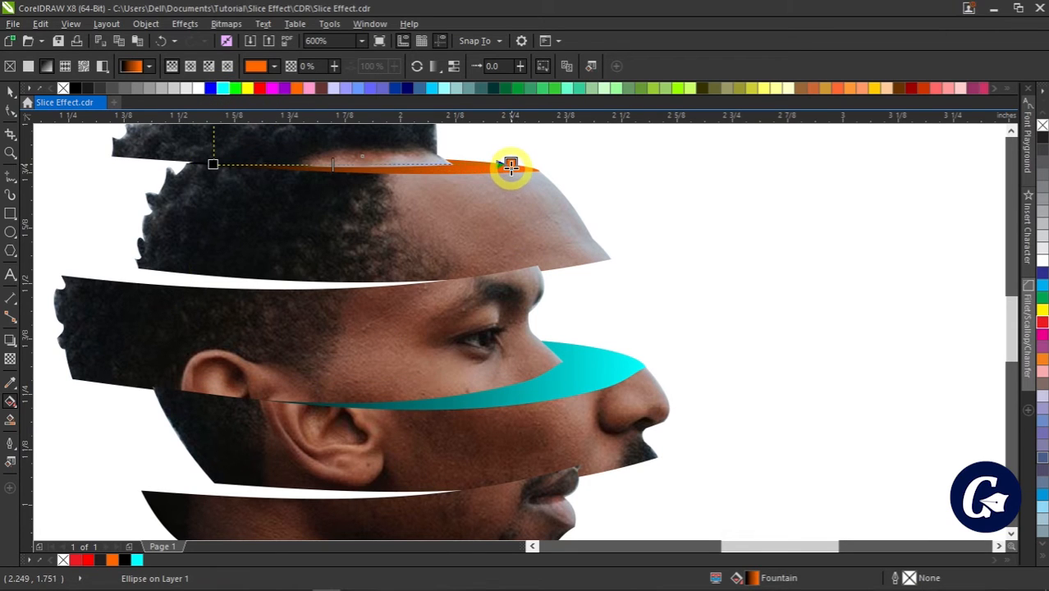
{"action": "left_click_drag", "start_coordinate": [543, 230], "coordinate": [500, 139]}
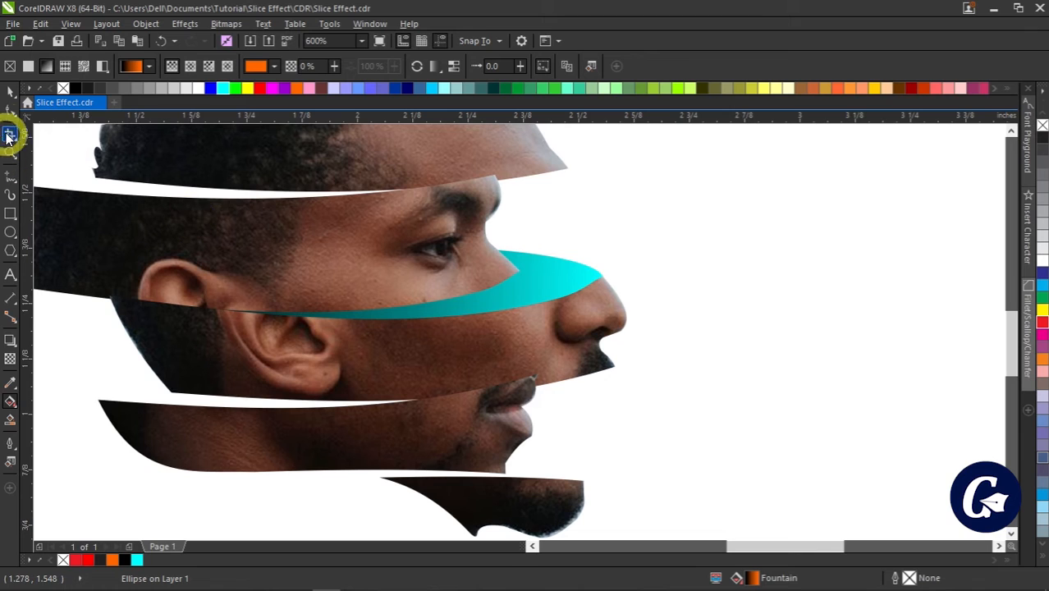
- Convert the cyan ellipse to curves, reshape its upper front edge into a wave dipping toward the nose, and clear the selection
{"action": "left_click", "coordinate": [11, 111]}
{"action": "left_click", "coordinate": [563, 270]}
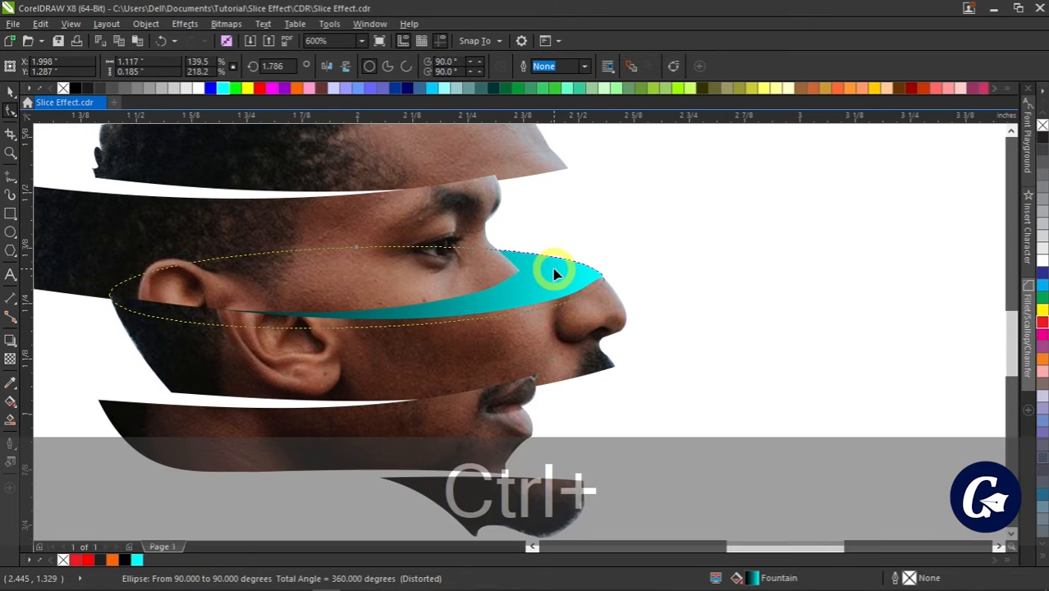
{"action": "key", "text": "ctrl+q"}
{"action": "scroll", "coordinate": [576, 269], "scroll_direction": "up", "scroll_amount": 2}
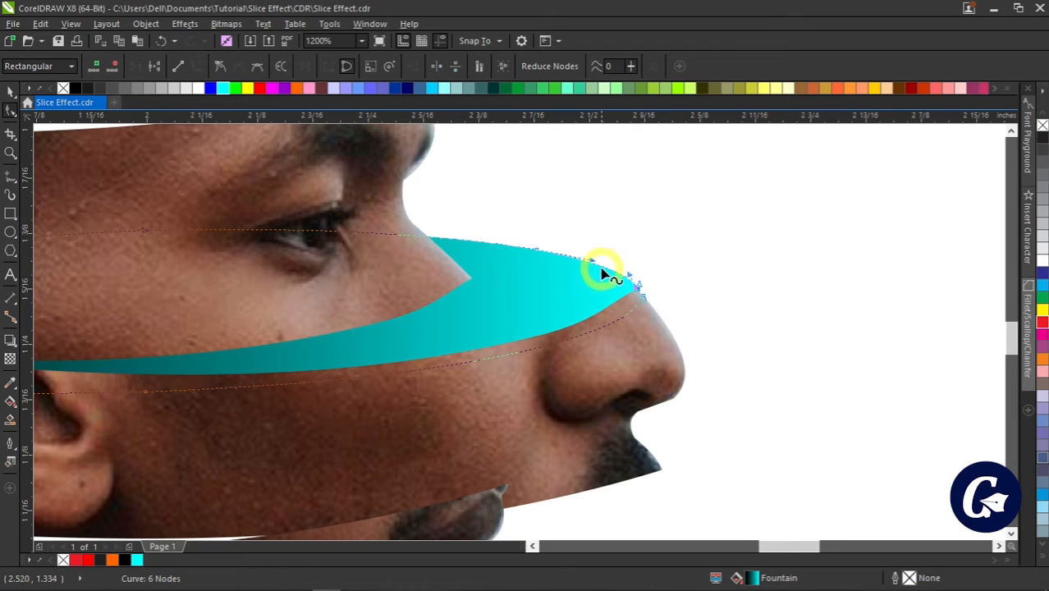
{"action": "left_click_drag", "start_coordinate": [592, 260], "coordinate": [624, 272]}
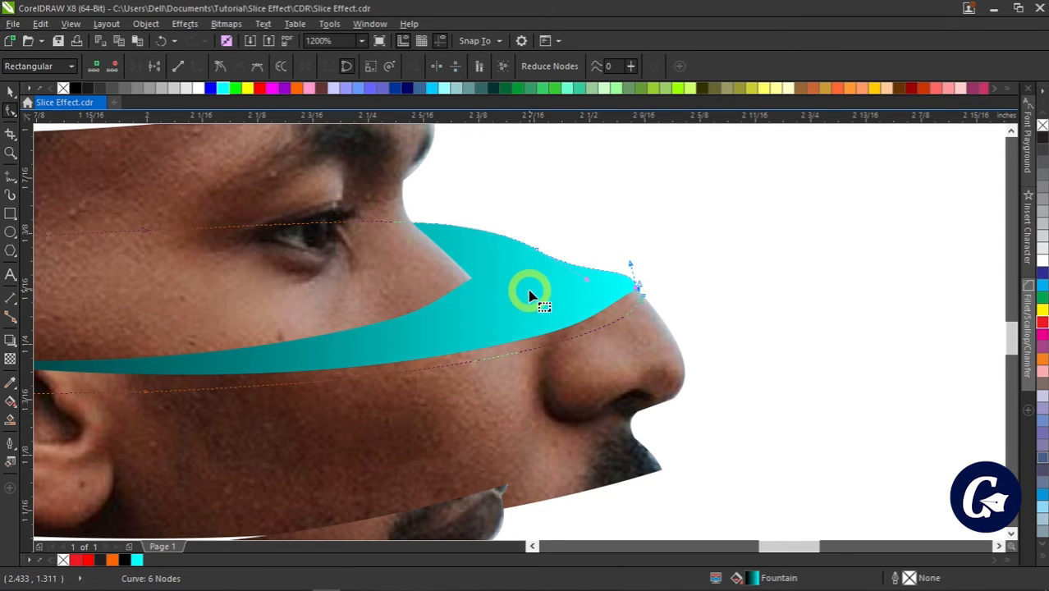
{"action": "scroll", "coordinate": [535, 298], "scroll_direction": "down", "scroll_amount": 1}
{"action": "key", "text": "ctrl+space"}
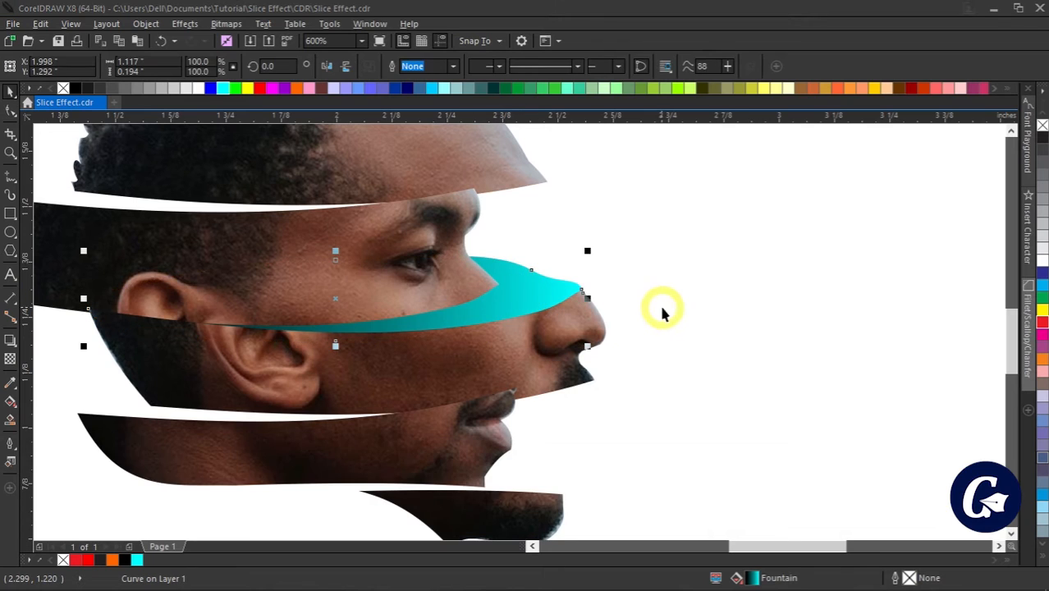
{"action": "key", "text": "Escape"}
- Duplicate the orange gradient ellipse below the top hair slice onto the cut above the chin slice
{"action": "scroll", "coordinate": [459, 348], "scroll_direction": "down", "scroll_amount": 1}
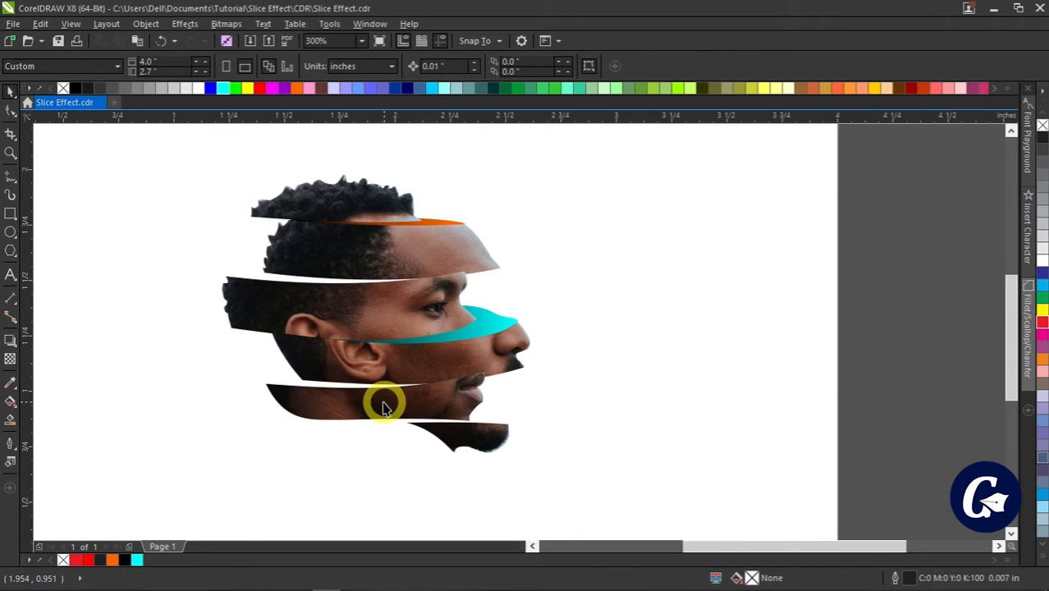
{"action": "scroll", "coordinate": [382, 405], "scroll_direction": "up", "scroll_amount": 1}
{"action": "scroll", "coordinate": [404, 366], "scroll_direction": "down", "scroll_amount": 1}
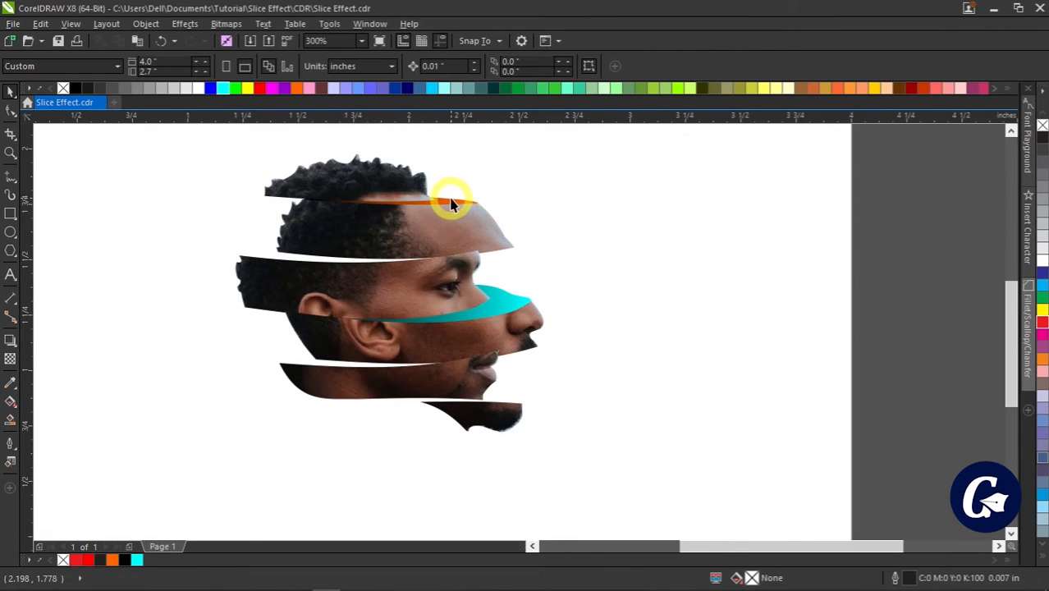
{"action": "left_click", "coordinate": [450, 204]}
{"action": "left_click_drag", "start_coordinate": [393, 200], "coordinate": [428, 406]}
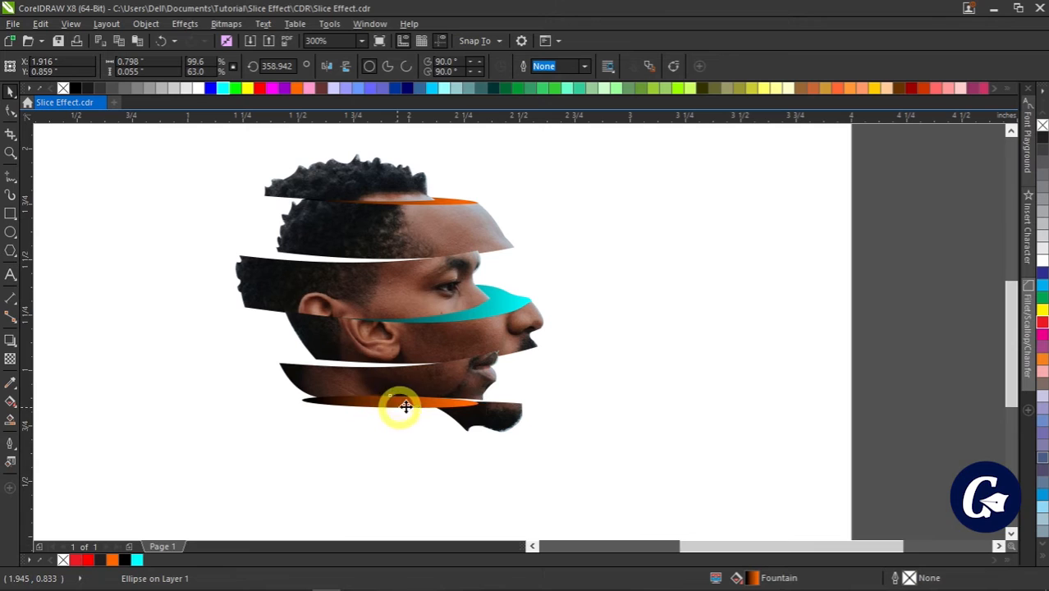
{"action": "scroll", "coordinate": [499, 417], "scroll_direction": "up", "scroll_amount": 2}
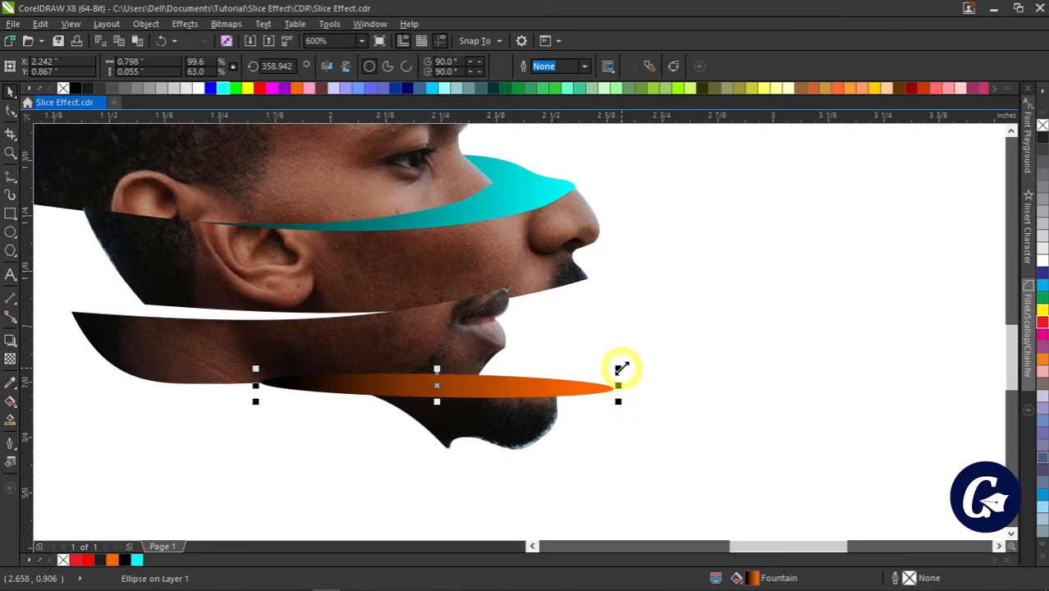
- Narrow the chin ellipse to about 0.46 in, align it with the chin slice's upper edge and send it behind all slices
{"action": "left_click_drag", "start_coordinate": [620, 384], "coordinate": [544, 402]}
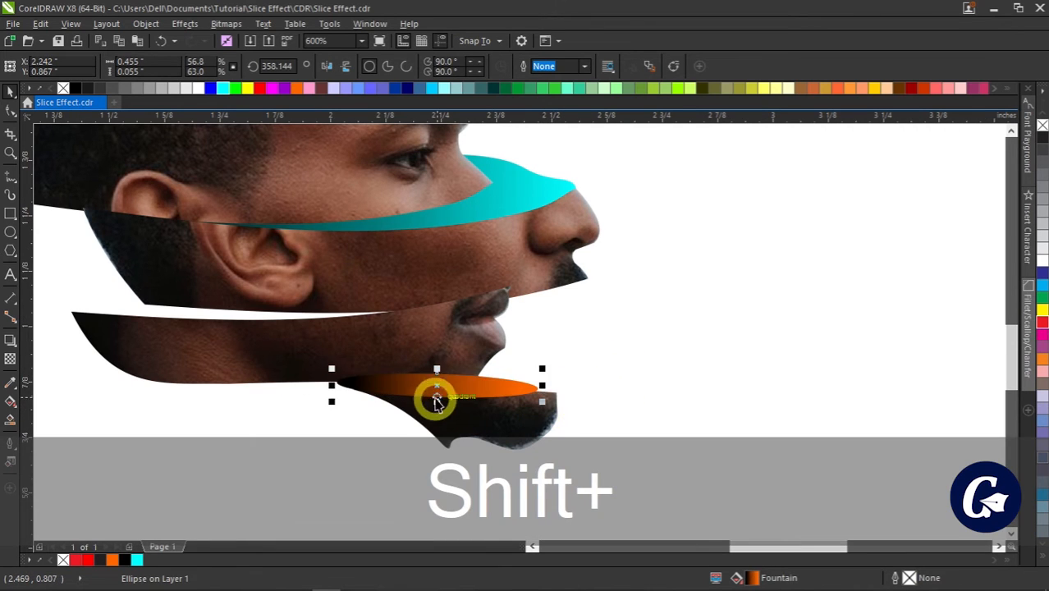
{"action": "left_click_drag", "start_coordinate": [436, 387], "coordinate": [452, 387]}
{"action": "scroll", "coordinate": [456, 387], "scroll_direction": "up", "scroll_amount": 2}
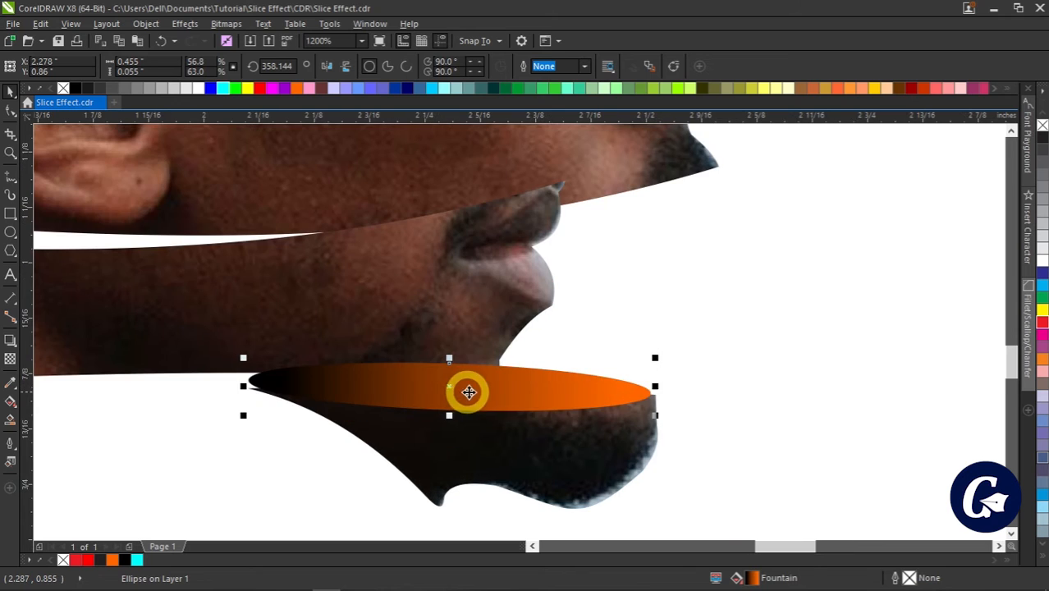
{"action": "left_click_drag", "start_coordinate": [657, 386], "coordinate": [660, 383]}
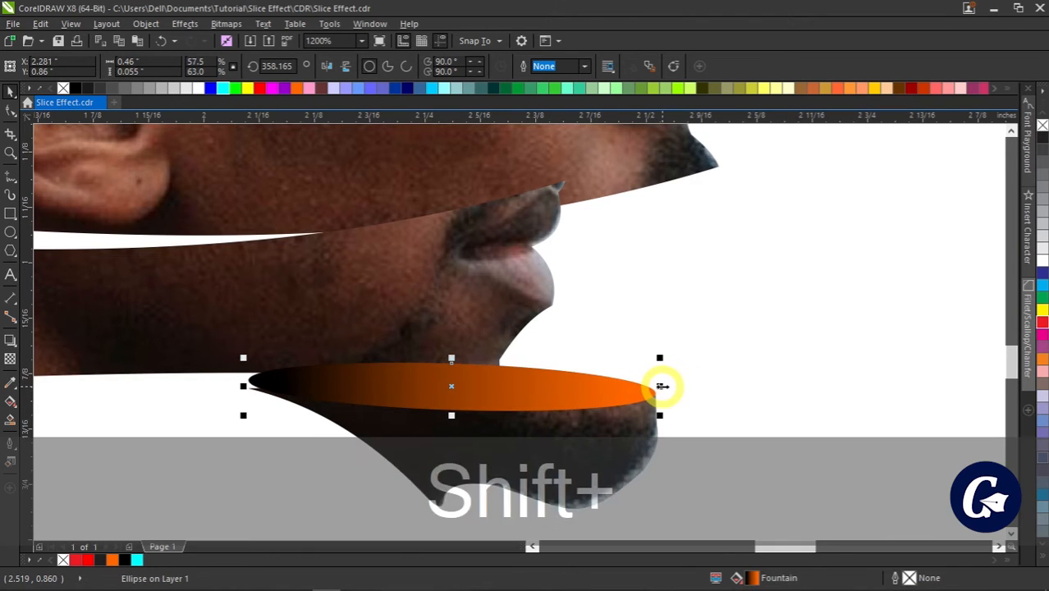
{"action": "key", "text": "shift+Page_Down"}
- Rotate the chin ellipse to about 358.9°, lowering its black end onto the back tip of the chin slice
{"action": "scroll", "coordinate": [262, 377], "scroll_direction": "up", "scroll_amount": 2}
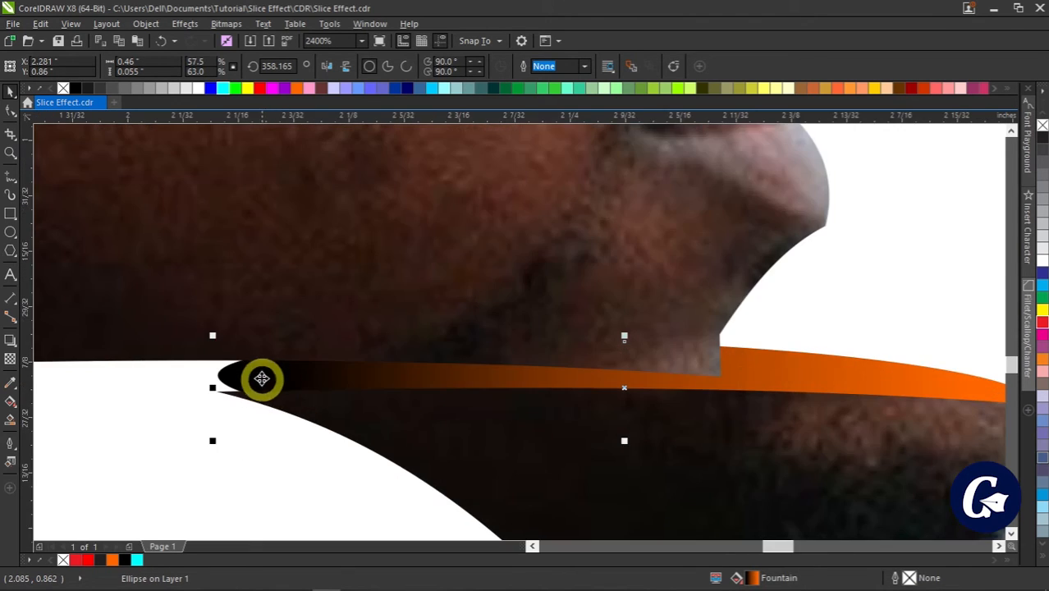
{"action": "left_click", "coordinate": [257, 380]}
{"action": "mouse_move", "coordinate": [218, 386]}
{"action": "left_mouse_down"}
{"action": "mouse_move", "coordinate": [214, 409]}
{"action": "mouse_move", "coordinate": [212, 393]}
{"action": "left_mouse_up"}
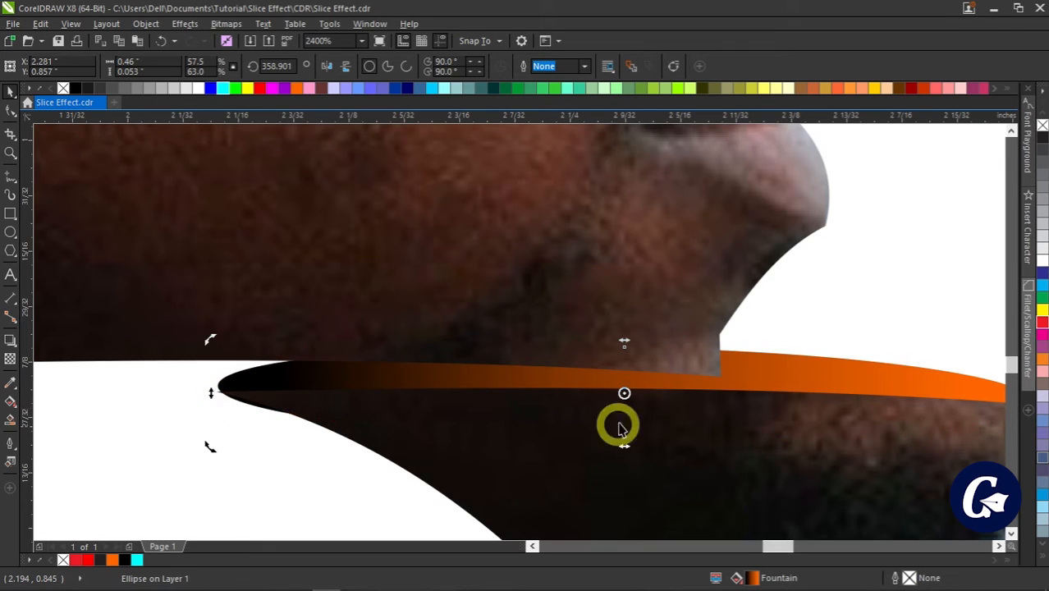
{"action": "left_click", "coordinate": [755, 368]}
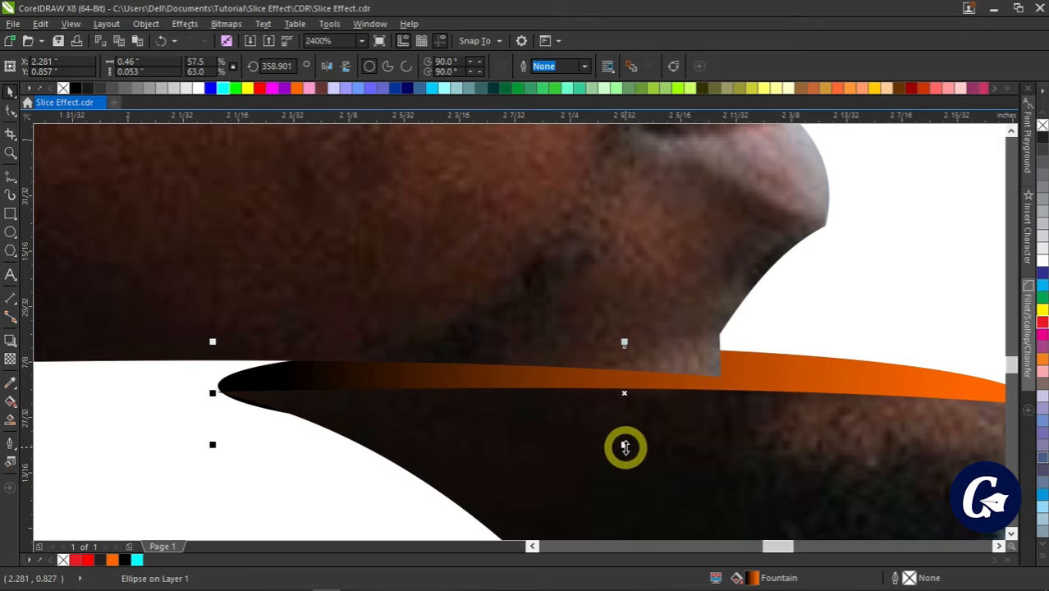
- Flatten the chin ellipse to about 0.036 in high and extend its black end to make it about 0.462 in wide
{"action": "left_click_drag", "start_coordinate": [625, 447], "coordinate": [637, 432]}
{"action": "scroll", "coordinate": [241, 387], "scroll_direction": "up", "scroll_amount": 2}
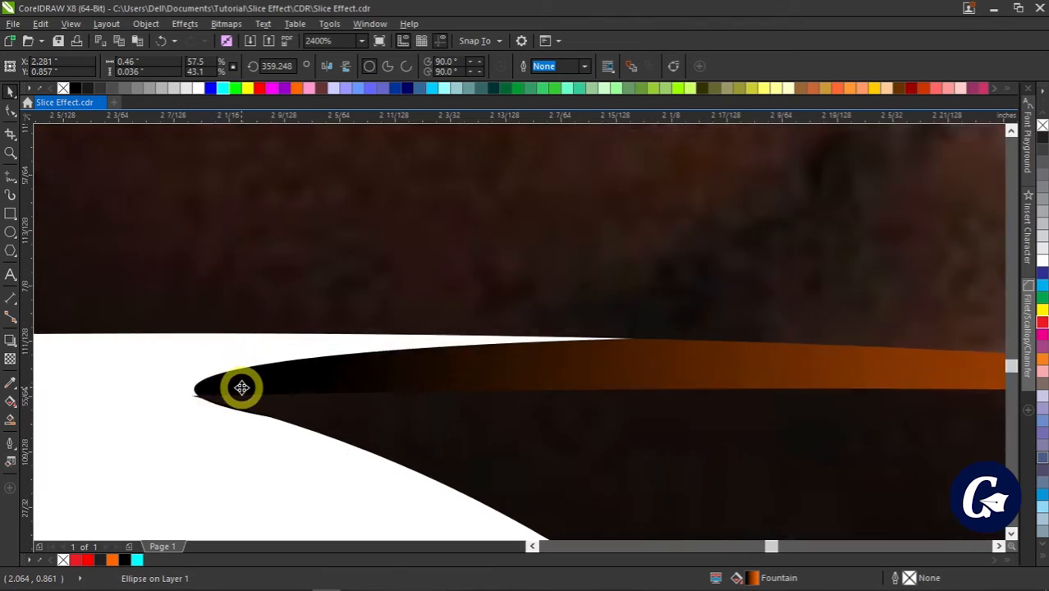
{"action": "scroll", "coordinate": [242, 387], "scroll_direction": "up", "scroll_amount": 2}
{"action": "left_click_drag", "start_coordinate": [135, 410], "coordinate": [133, 411]}
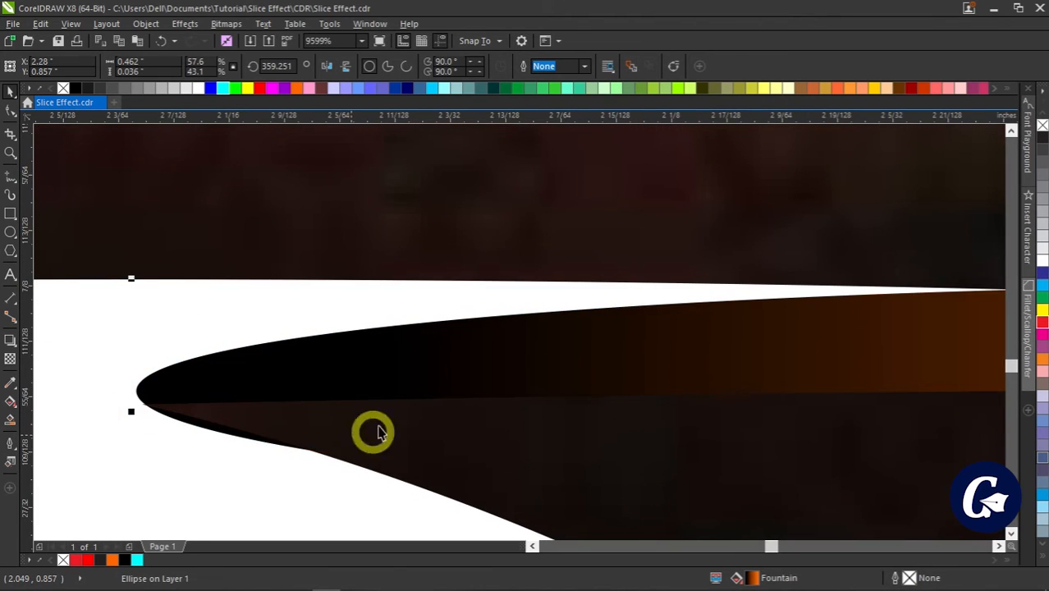
- Flatten the chin ellipse to about 0.027 in high and rotate it to about 358.99°, lowering its orange end onto the chin slice's front tip
{"action": "scroll", "coordinate": [749, 356], "scroll_direction": "down", "scroll_amount": 3}
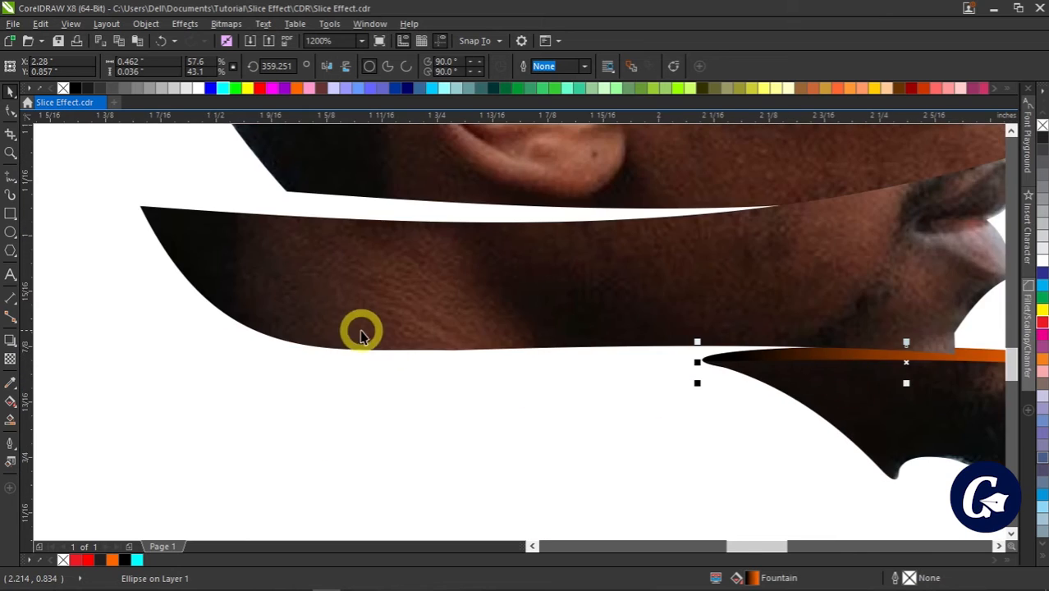
{"action": "scroll", "coordinate": [361, 333], "scroll_direction": "down", "scroll_amount": 1}
{"action": "scroll", "coordinate": [702, 362], "scroll_direction": "up", "scroll_amount": 1}
{"action": "scroll", "coordinate": [580, 356], "scroll_direction": "up", "scroll_amount": 1}
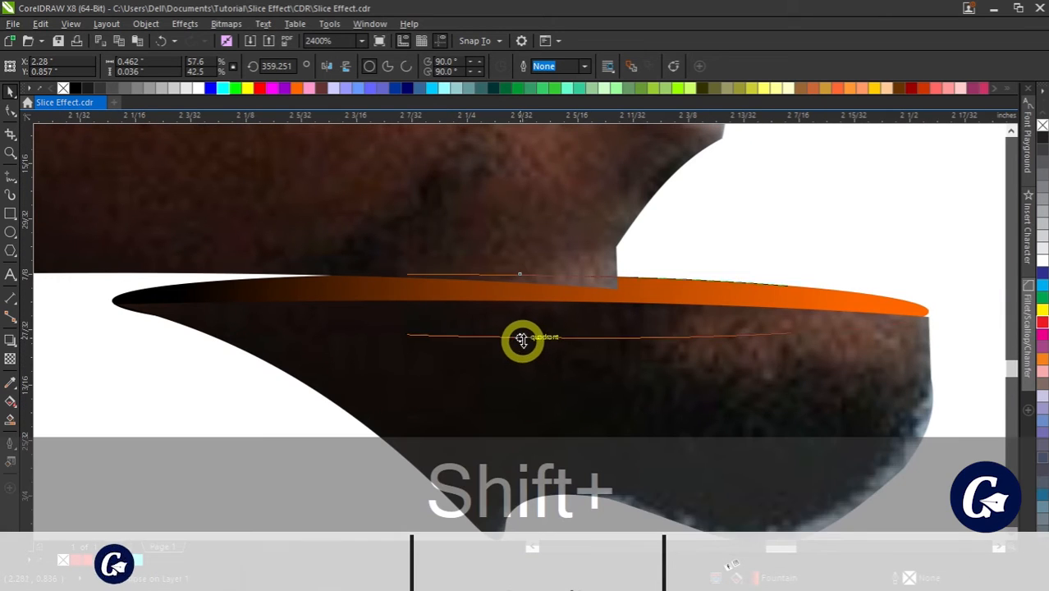
{"action": "left_click_drag", "start_coordinate": [522, 339], "coordinate": [530, 335]}
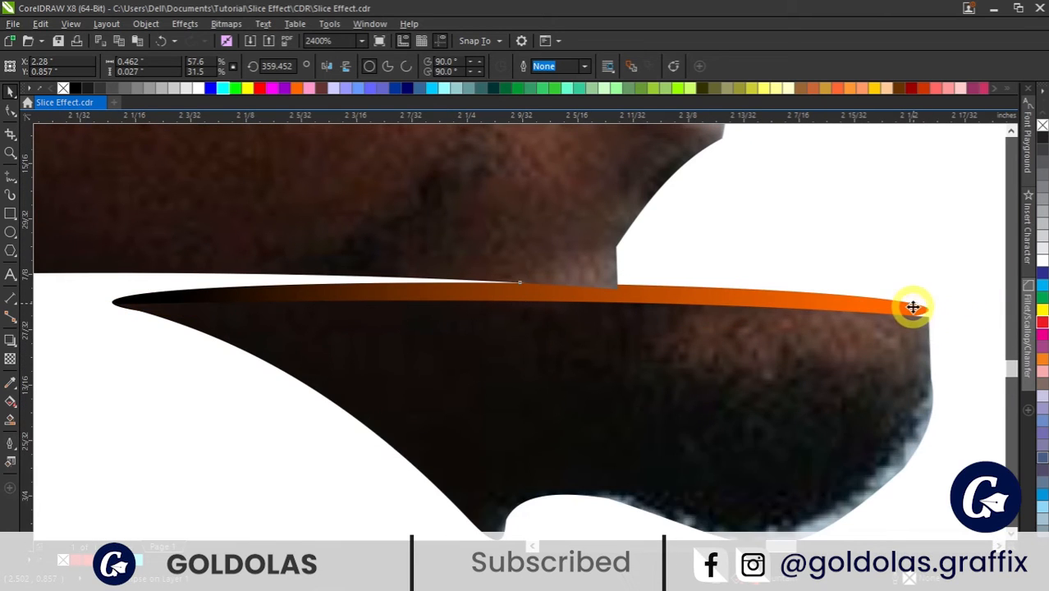
{"action": "left_click_drag", "start_coordinate": [936, 305], "coordinate": [936, 313]}
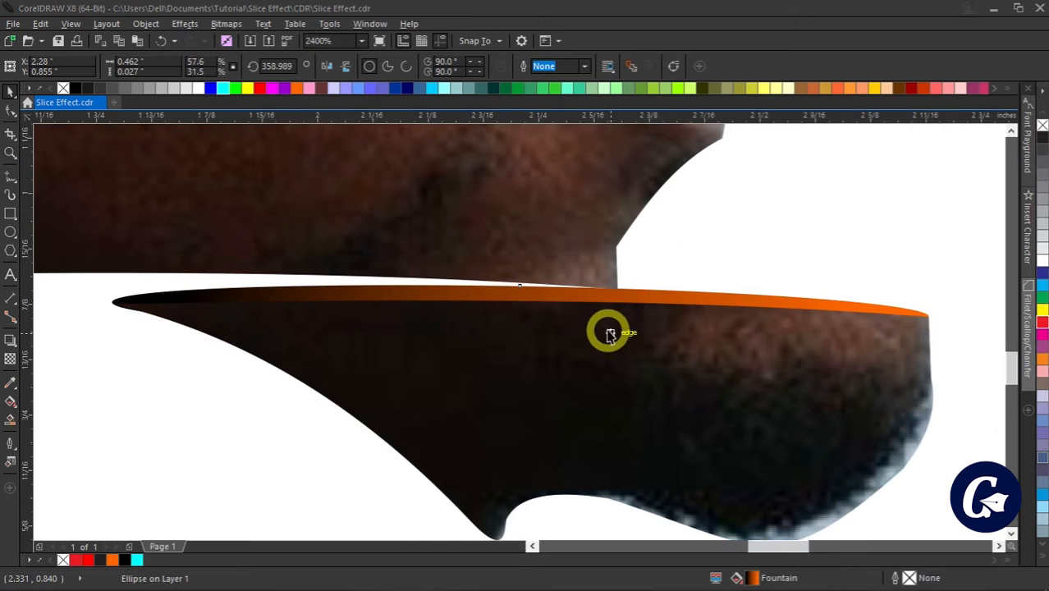
{"action": "scroll", "coordinate": [610, 334], "scroll_direction": "down", "scroll_amount": 2}
{"action": "scroll", "coordinate": [671, 320], "scroll_direction": "up", "scroll_amount": 1}
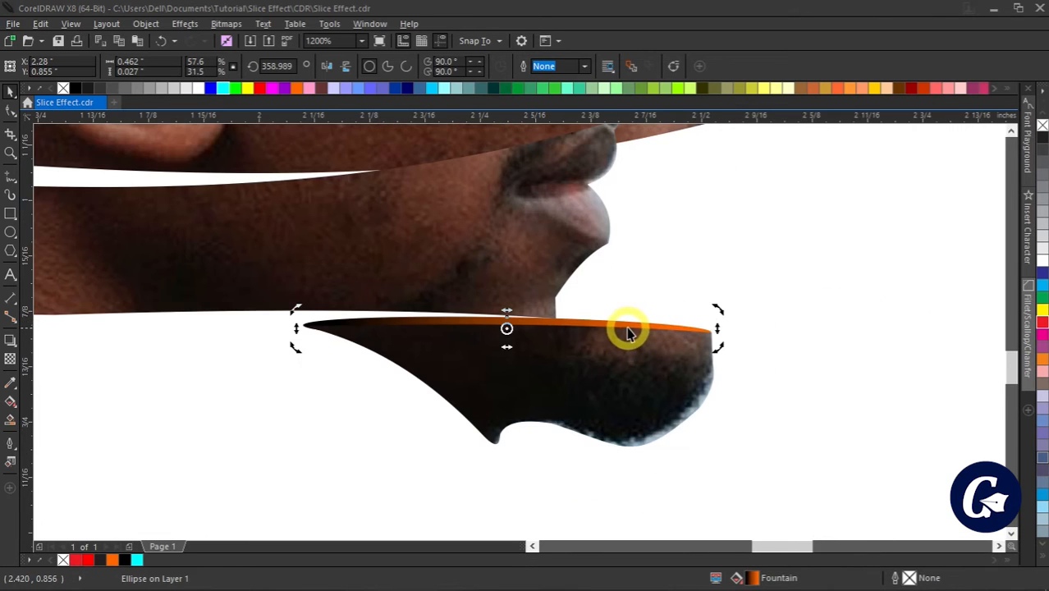
{"action": "scroll", "coordinate": [602, 322], "scroll_direction": "down", "scroll_amount": 2}
{"action": "key", "text": "Escape"}
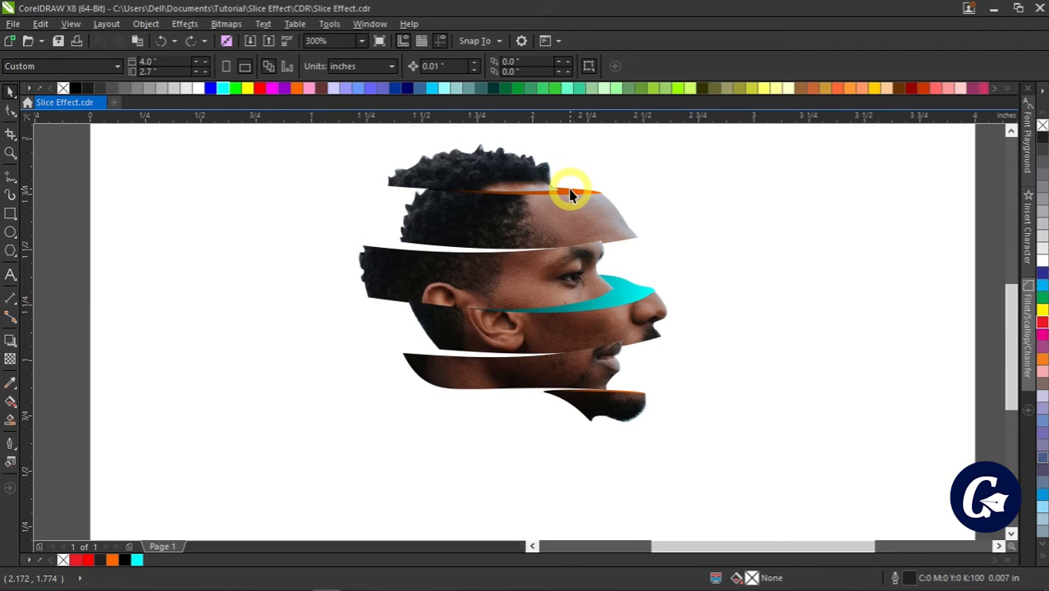
- Duplicate the orange gradient ellipse below the top hair slice onto the cut above the ear-and-eye slice, with its black end at the back tip
{"action": "left_click_drag", "start_coordinate": [571, 194], "coordinate": [508, 242]}
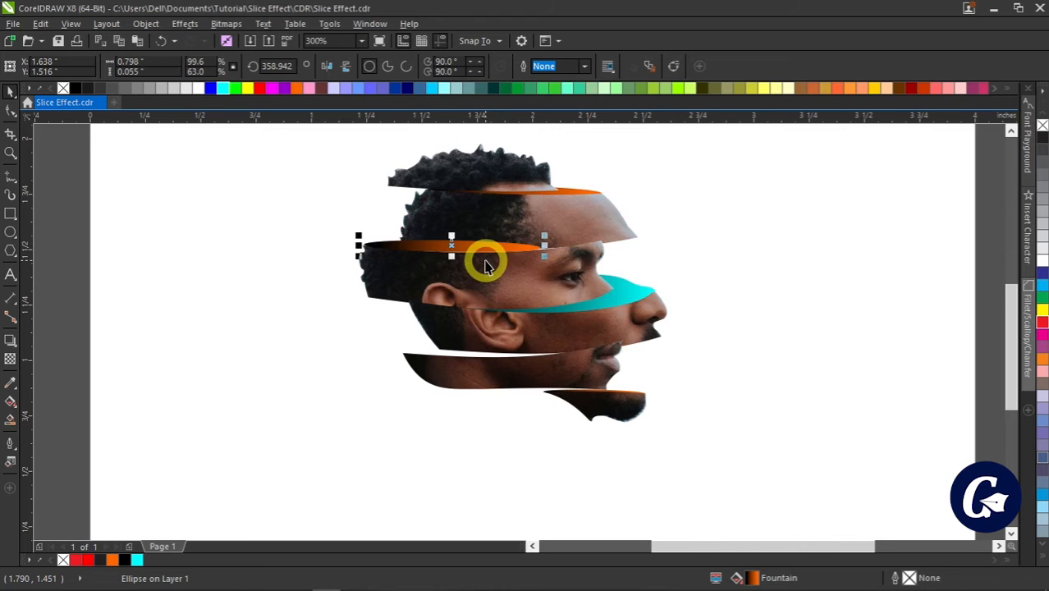
{"action": "scroll", "coordinate": [483, 257], "scroll_direction": "up", "scroll_amount": 1}
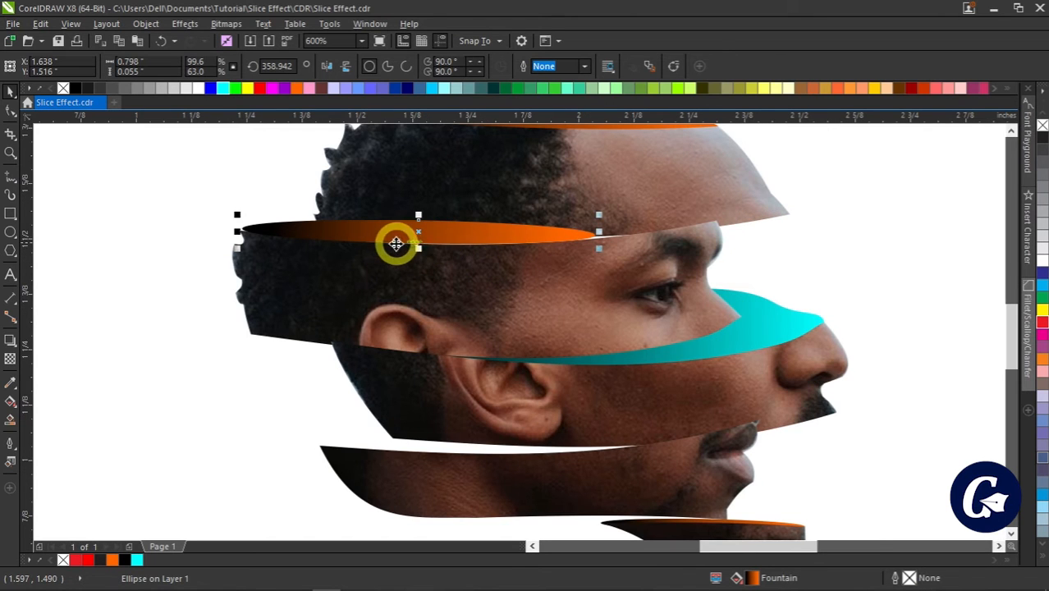
{"action": "scroll", "coordinate": [311, 238], "scroll_direction": "up", "scroll_amount": 1}
{"action": "left_click_drag", "start_coordinate": [269, 216], "coordinate": [264, 218]}
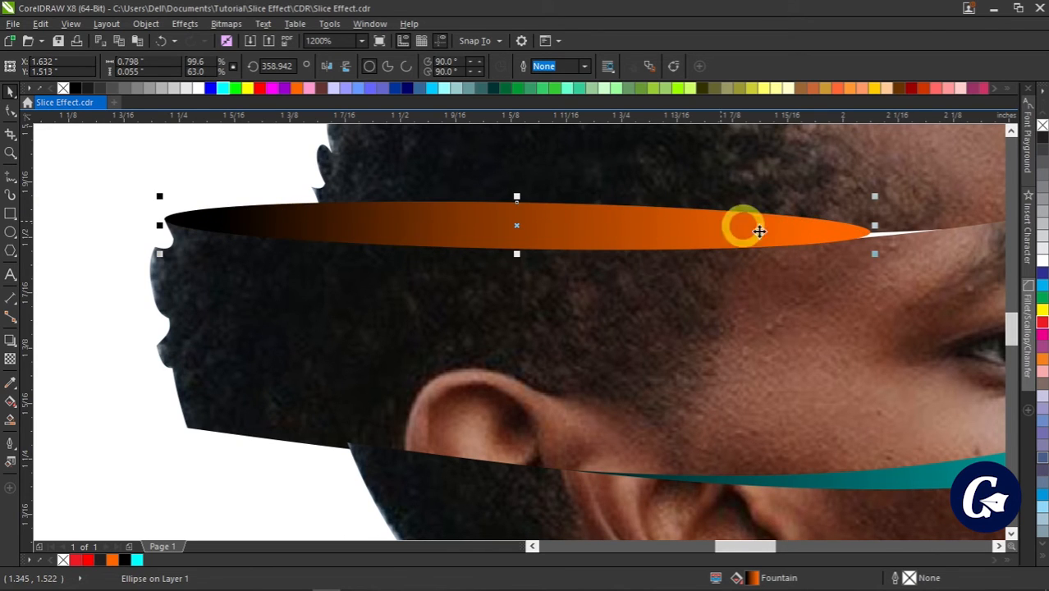
- Stretch the duplicated ellipse towards the brow to about 1.078 in wide and heighten it to about 0.115 in
{"action": "scroll", "coordinate": [935, 243], "scroll_direction": "down", "scroll_amount": 1}
{"action": "scroll", "coordinate": [712, 276], "scroll_direction": "down", "scroll_amount": 1}
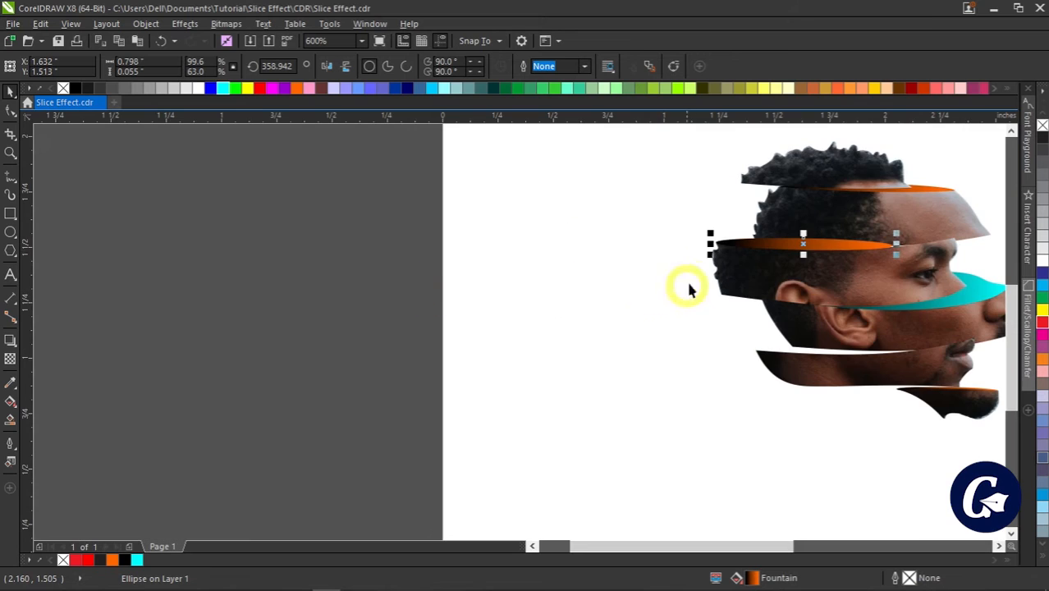
{"action": "scroll", "coordinate": [501, 257], "scroll_direction": "down", "scroll_amount": 1}
{"action": "scroll", "coordinate": [620, 245], "scroll_direction": "up", "scroll_amount": 1}
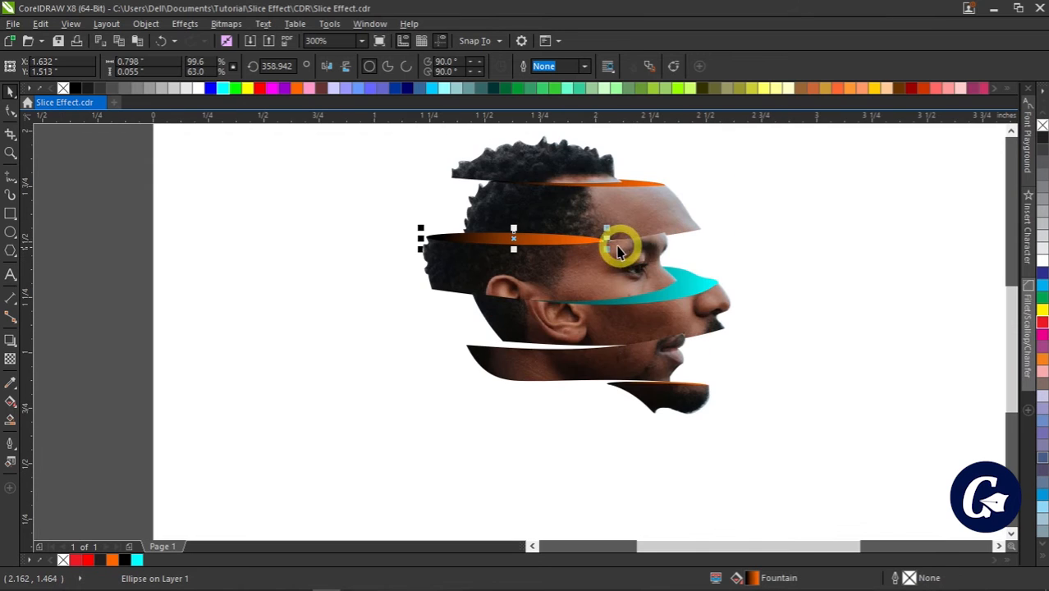
{"action": "scroll", "coordinate": [611, 238], "scroll_direction": "up", "scroll_amount": 1}
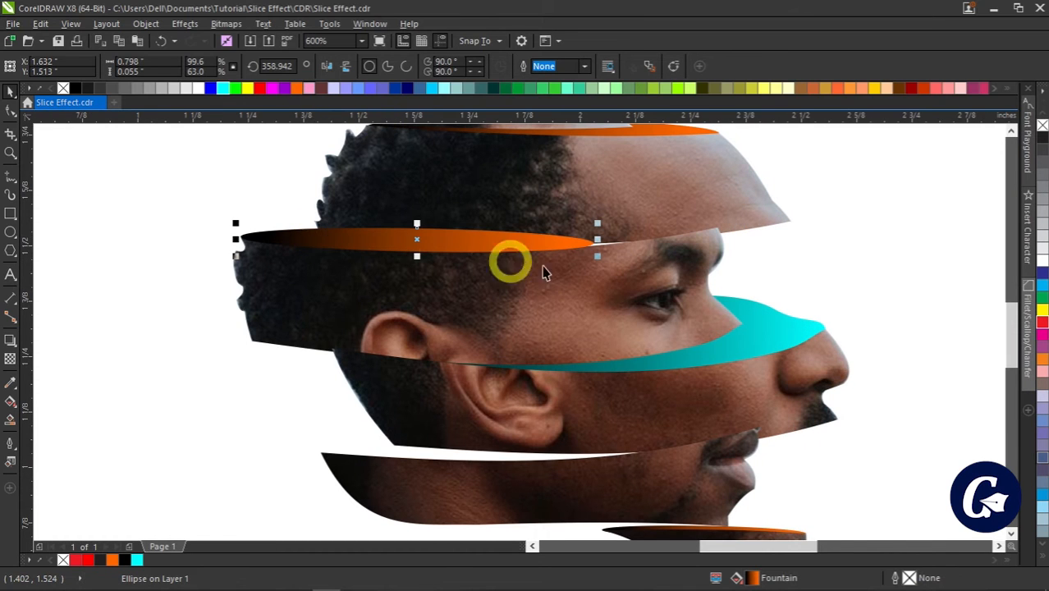
{"action": "left_click_drag", "start_coordinate": [596, 240], "coordinate": [719, 232]}
{"action": "left_click_drag", "start_coordinate": [477, 225], "coordinate": [477, 209]}
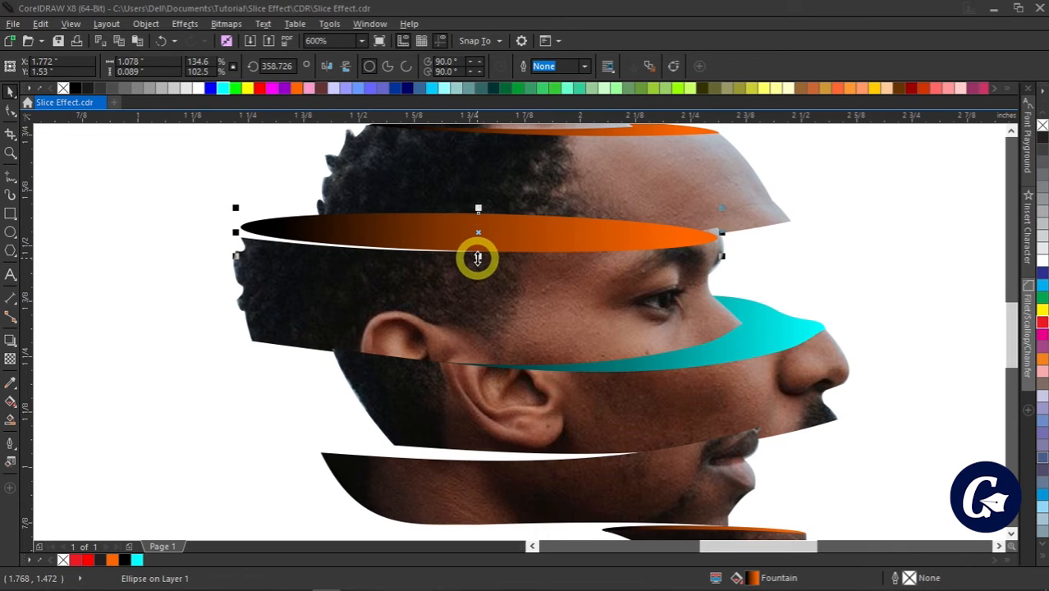
{"action": "left_click_drag", "start_coordinate": [477, 258], "coordinate": [480, 267]}
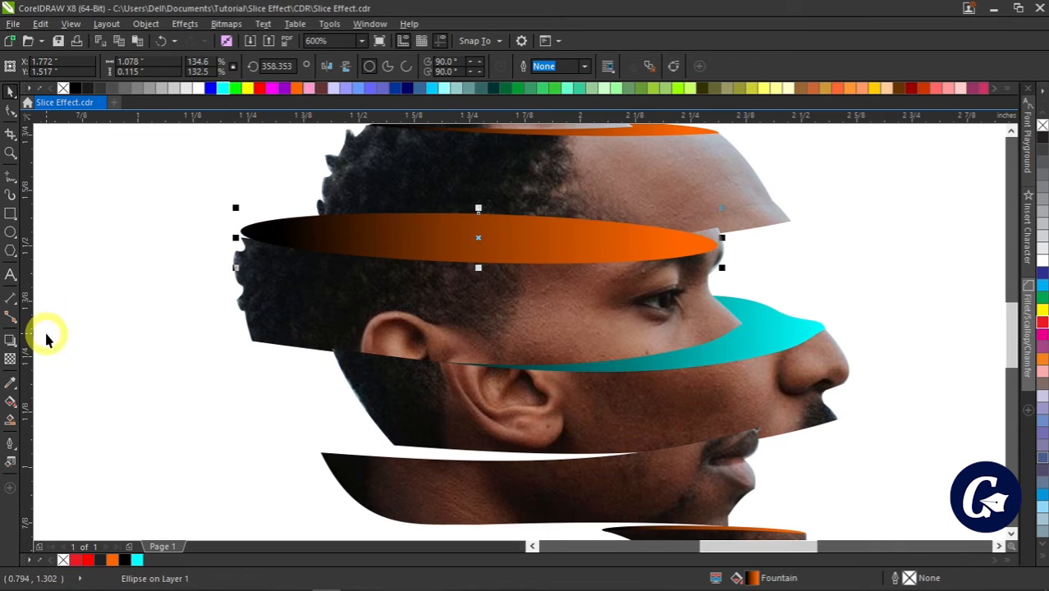
- Reverse the ellipse's fountain fill so orange starts at the back of the head and black ends at the brow
{"action": "left_click", "coordinate": [10, 402]}
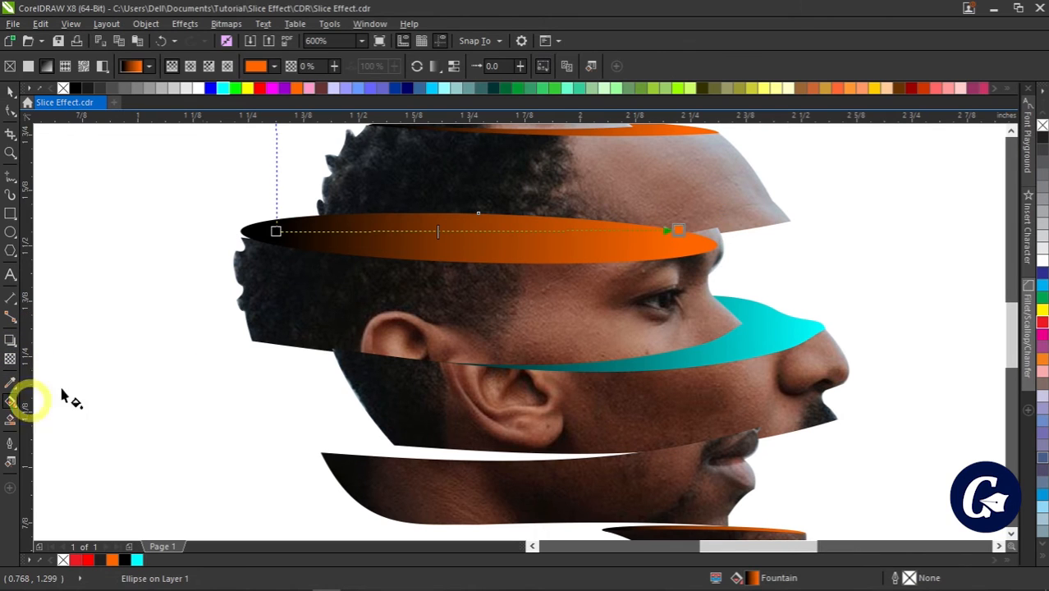
{"action": "mouse_move", "coordinate": [274, 230]}
{"action": "left_mouse_down"}
{"action": "mouse_move", "coordinate": [578, 293]}
{"action": "mouse_move", "coordinate": [722, 268]}
{"action": "mouse_move", "coordinate": [679, 230]}
{"action": "mouse_move", "coordinate": [562, 246]}
{"action": "mouse_move", "coordinate": [258, 231]}
{"action": "left_mouse_up"}
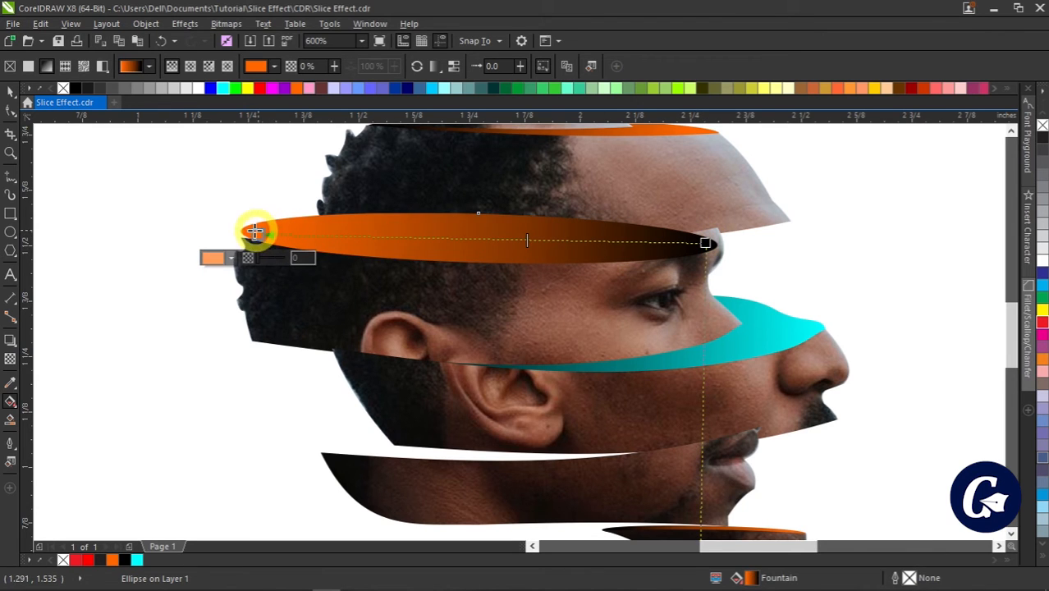
{"action": "left_click_drag", "start_coordinate": [260, 233], "coordinate": [288, 235]}
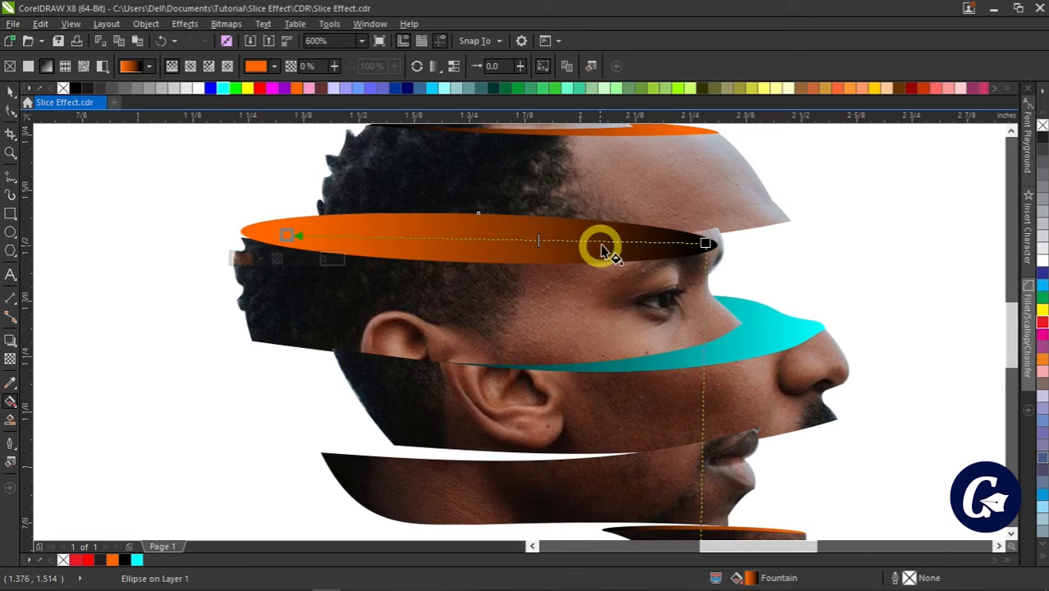
{"action": "left_click", "coordinate": [10, 90]}
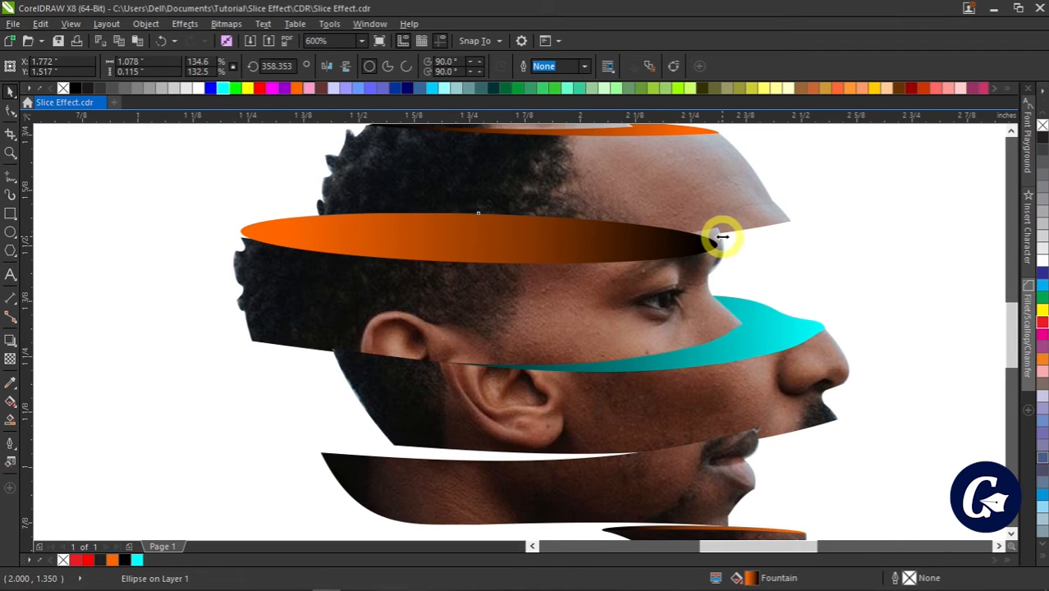
- Rotate the ellipse above the eye slice to about 0.36° and extend its black end towards the brow, making it about 1.078 in wide
{"action": "mouse_move", "coordinate": [722, 236]}
{"action": "left_mouse_down"}
{"action": "mouse_move", "coordinate": [728, 213]}
{"action": "mouse_move", "coordinate": [734, 222]}
{"action": "mouse_move", "coordinate": [714, 217]}
{"action": "mouse_move", "coordinate": [716, 242]}
{"action": "left_mouse_up"}
{"action": "left_click", "coordinate": [627, 251]}
{"action": "left_click", "coordinate": [713, 231]}
{"action": "scroll", "coordinate": [698, 229], "scroll_direction": "up", "scroll_amount": 6}
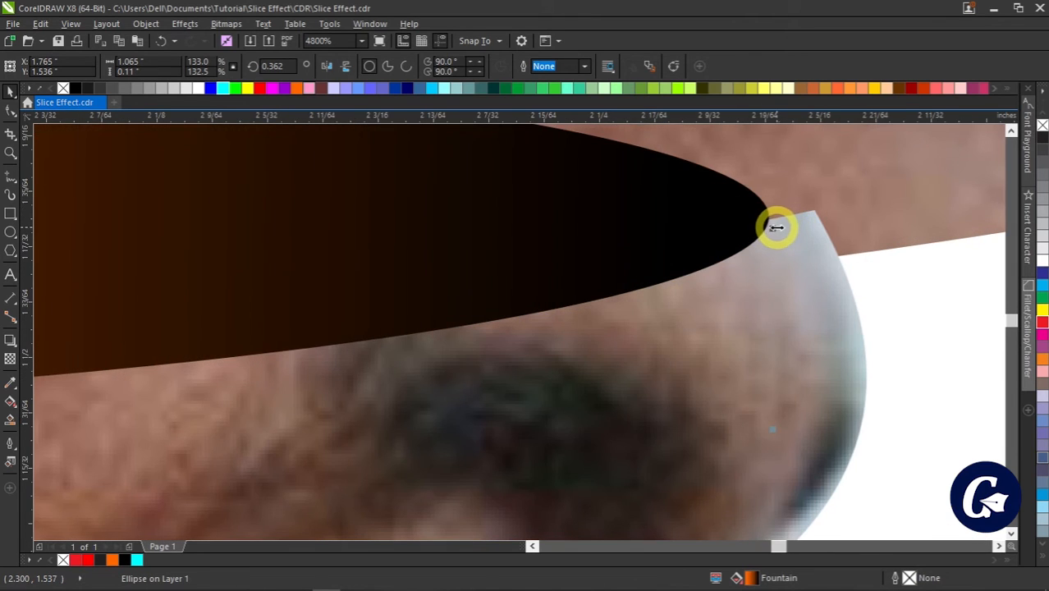
{"action": "left_click_drag", "start_coordinate": [775, 227], "coordinate": [824, 220]}
{"action": "scroll", "coordinate": [222, 311], "scroll_direction": "down", "scroll_amount": 8}
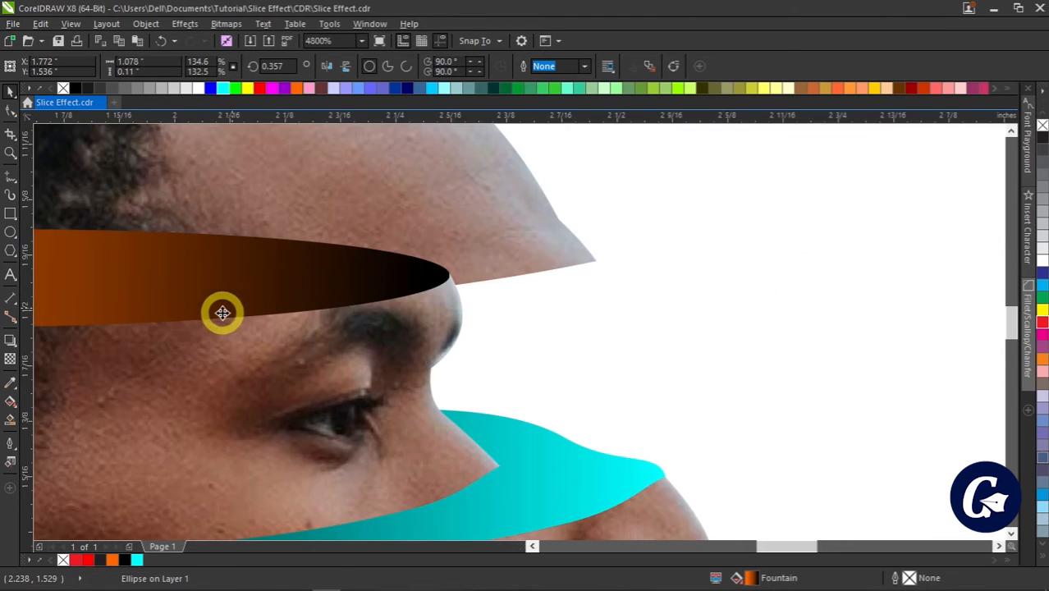
- Rotate the ellipse to about 1.27° and shorten its orange end to about 1.075 in wide so it meets the slice's back tip
{"action": "scroll", "coordinate": [521, 327], "scroll_direction": "down", "scroll_amount": 1}
{"action": "scroll", "coordinate": [281, 336], "scroll_direction": "up", "scroll_amount": 2}
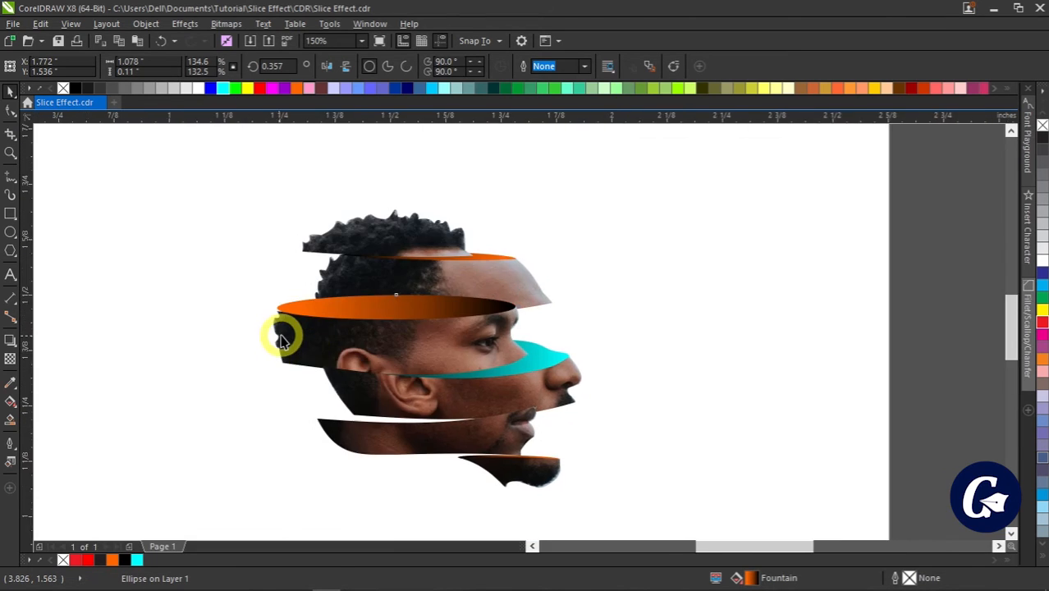
{"action": "scroll", "coordinate": [281, 335], "scroll_direction": "up", "scroll_amount": 3}
{"action": "left_click", "coordinate": [298, 269]}
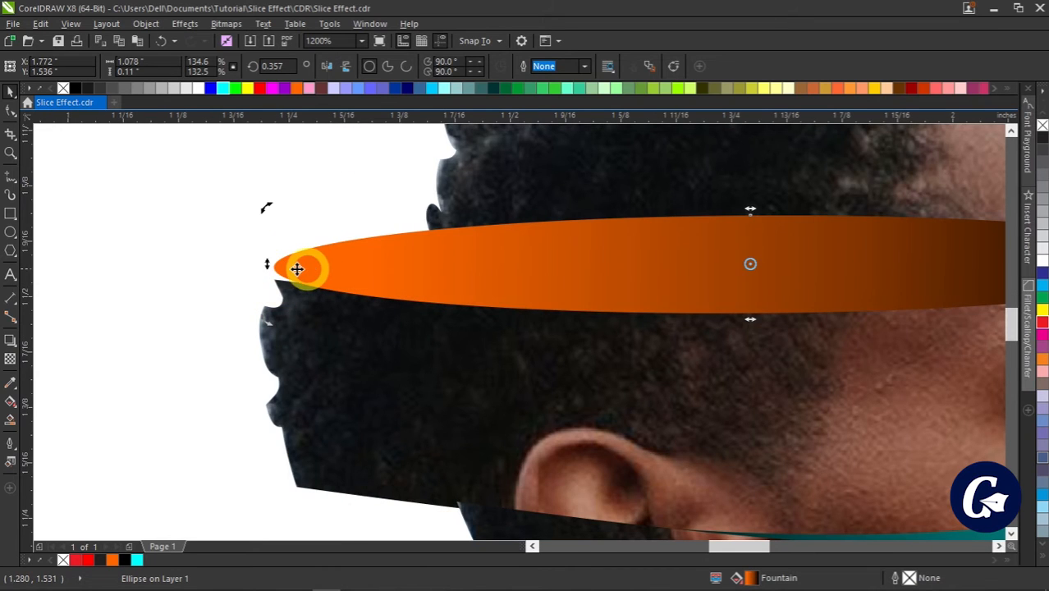
{"action": "left_click_drag", "start_coordinate": [266, 264], "coordinate": [285, 290]}
{"action": "scroll", "coordinate": [285, 290], "scroll_direction": "up", "scroll_amount": 2}
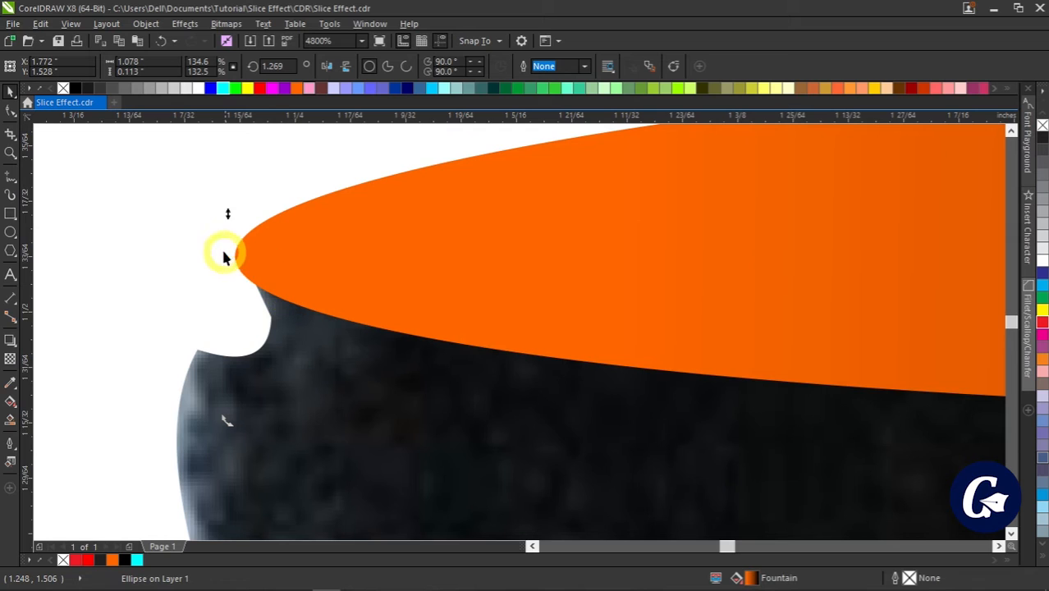
{"action": "left_click", "coordinate": [289, 247]}
{"action": "left_click_drag", "start_coordinate": [235, 215], "coordinate": [294, 243]}
{"action": "scroll", "coordinate": [416, 283], "scroll_direction": "down", "scroll_amount": 10}
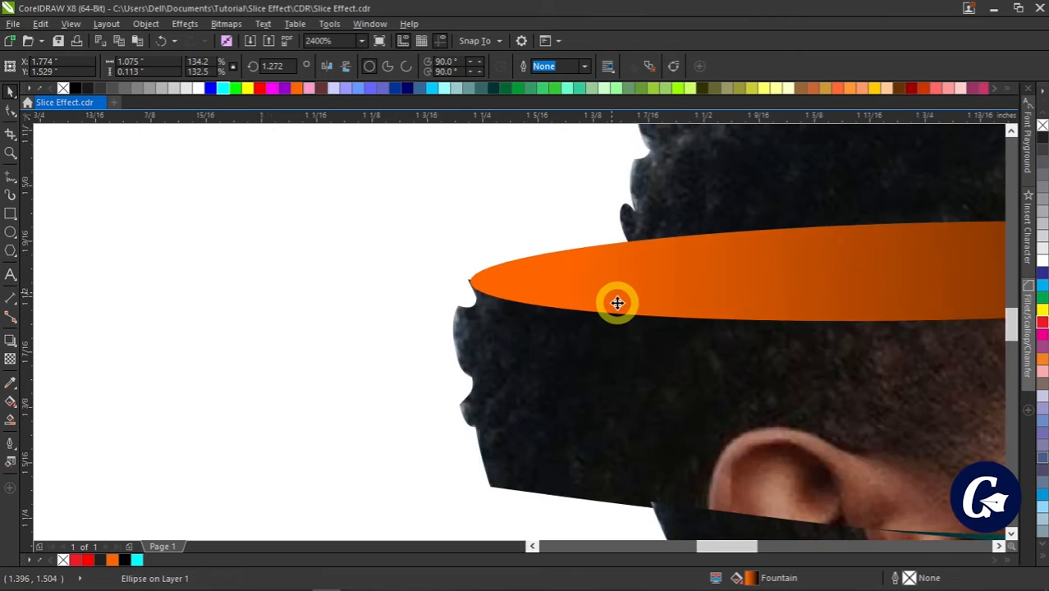
- Bring the forehead slice forward, in front of the wide orange-to-black ellipse
{"action": "scroll", "coordinate": [715, 297], "scroll_direction": "up", "scroll_amount": 2}
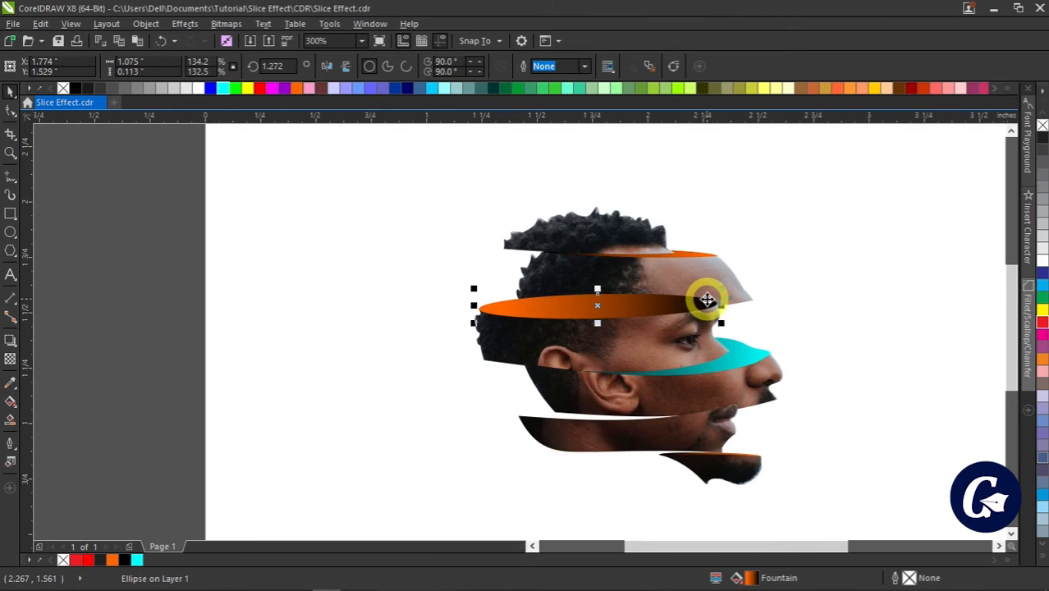
{"action": "scroll", "coordinate": [707, 301], "scroll_direction": "up", "scroll_amount": 1}
{"action": "left_click", "coordinate": [710, 259]}
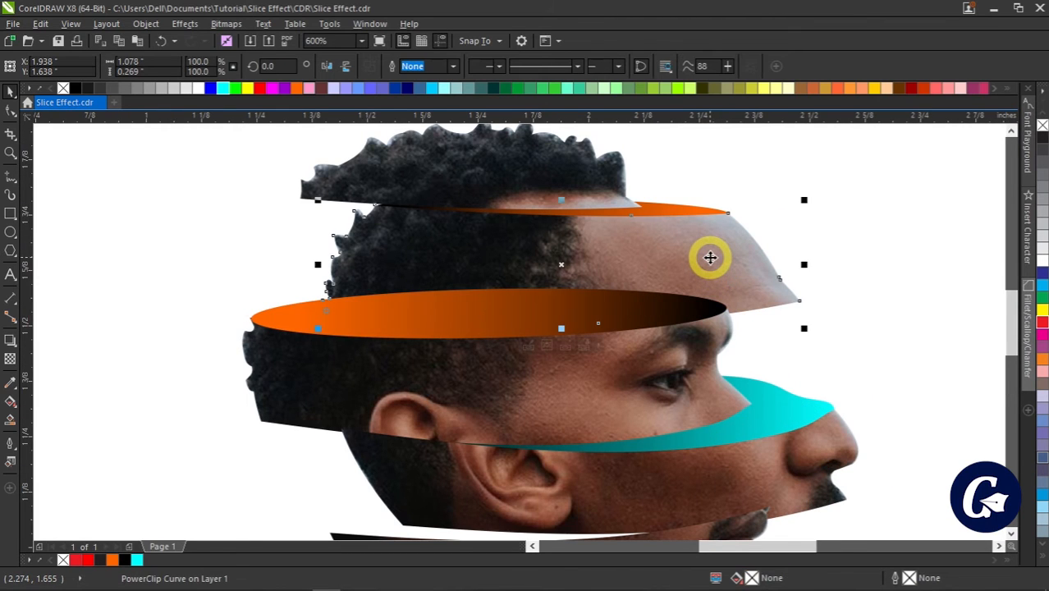
{"action": "key", "text": "ctrl+Page_Up"}
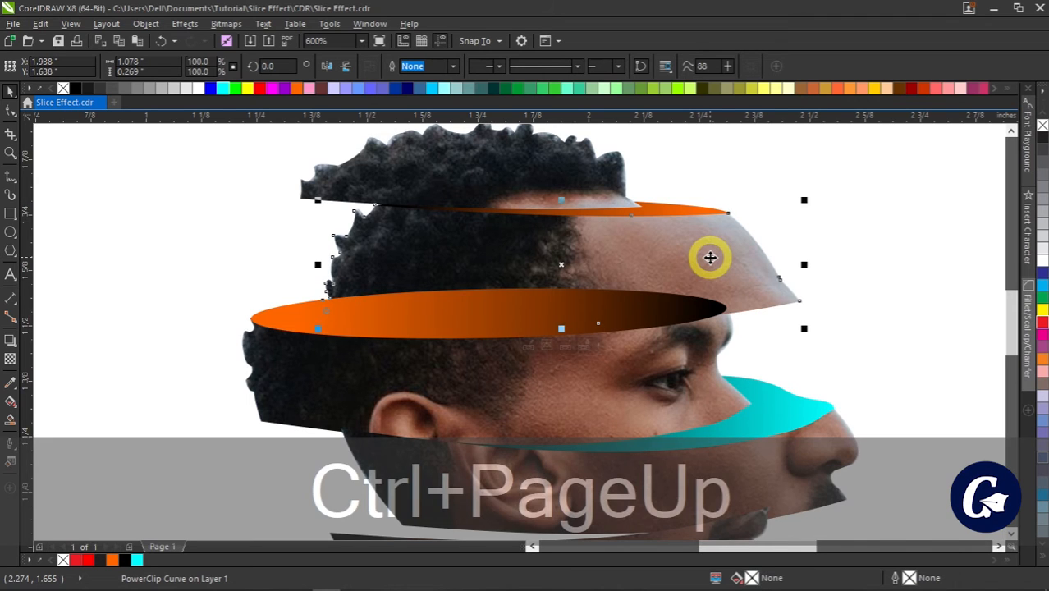
{"action": "left_click", "coordinate": [709, 258]}
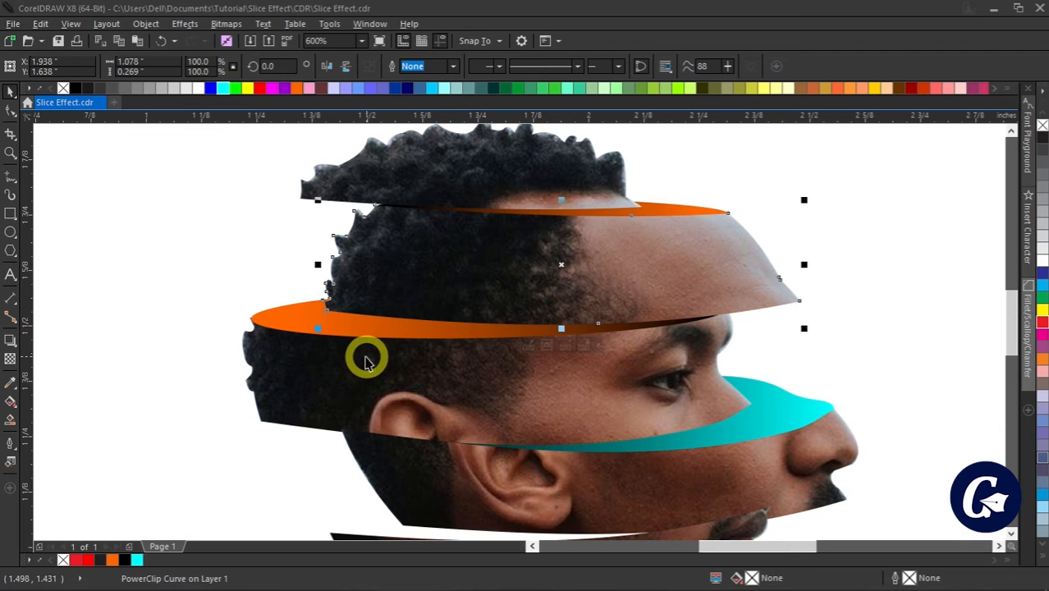
- Send the wide orange-to-black ellipse to the back, behind all head slices
{"action": "left_click", "coordinate": [362, 390]}
{"action": "key", "text": "ctrl"}
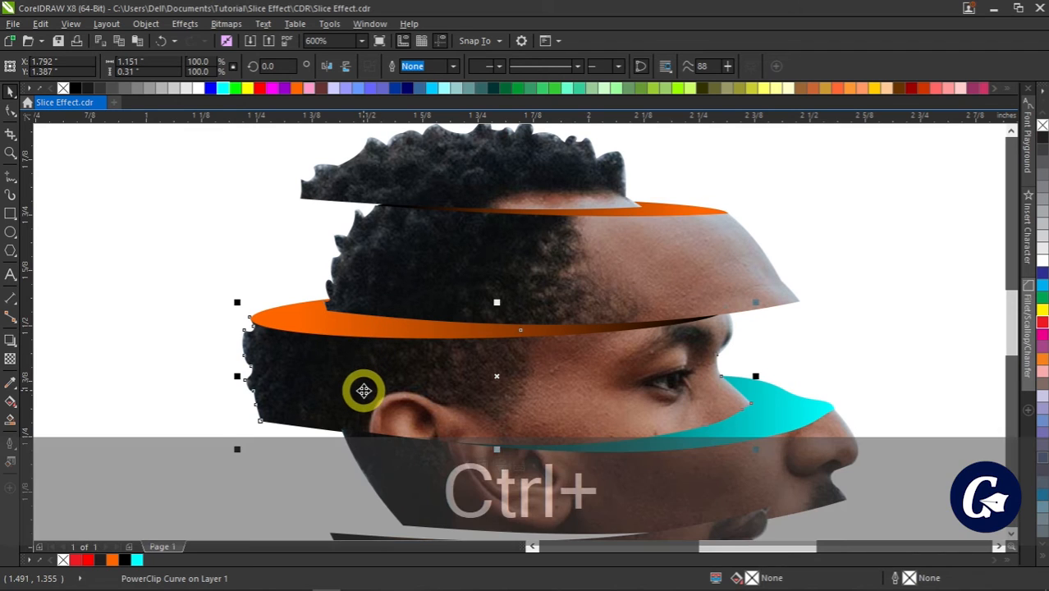
{"action": "left_click", "coordinate": [335, 321]}
{"action": "key", "text": "shift"}
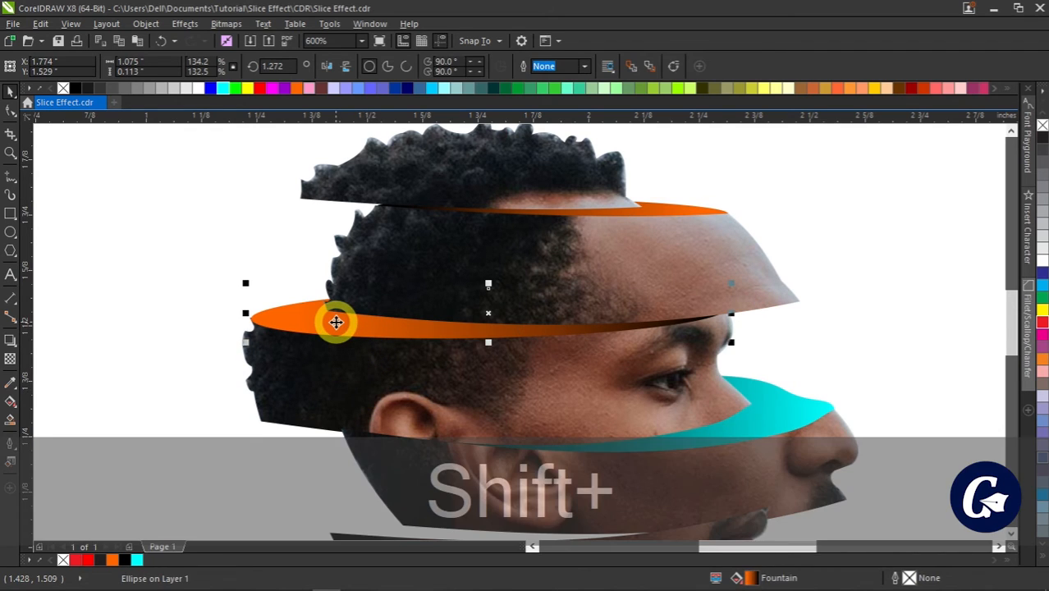
{"action": "key", "text": "shift+Page_Down"}
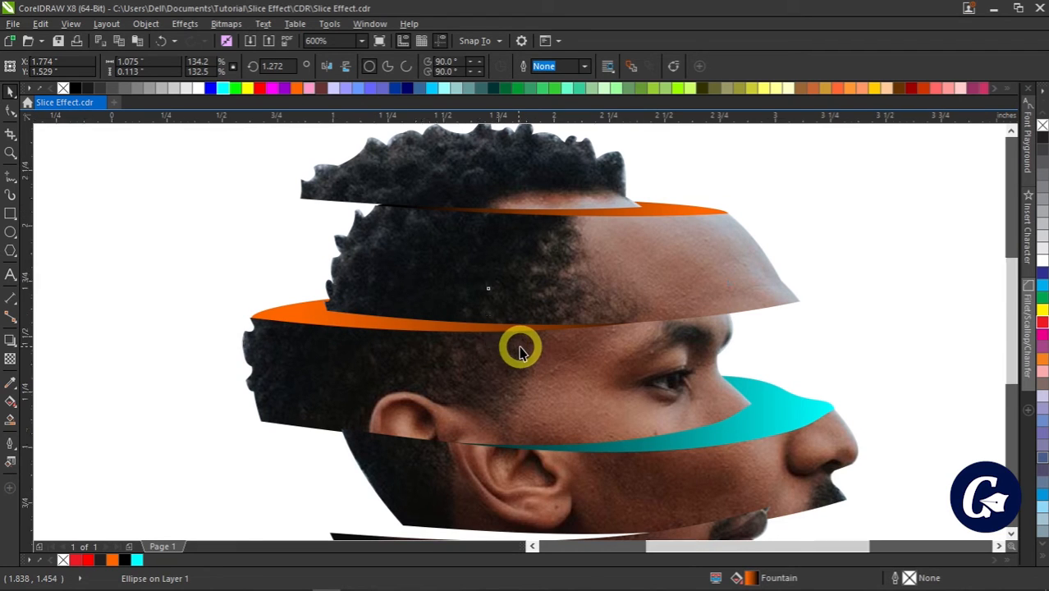
- Stretch the orange ellipse behind the eye slice to about 0.204 in high
{"action": "scroll", "coordinate": [519, 349], "scroll_direction": "down", "scroll_amount": 2}
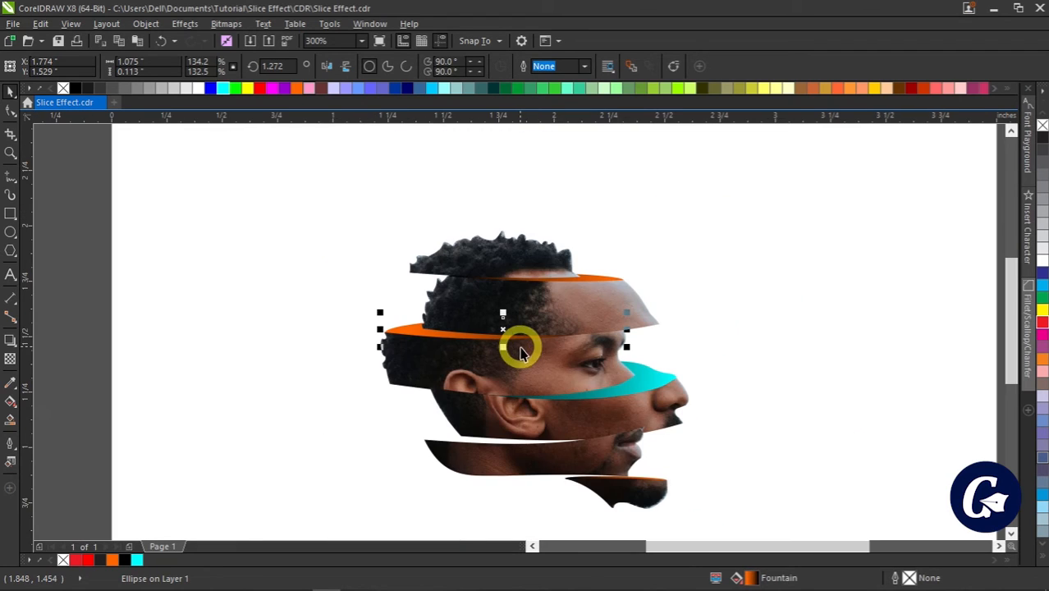
{"action": "left_click", "coordinate": [419, 332]}
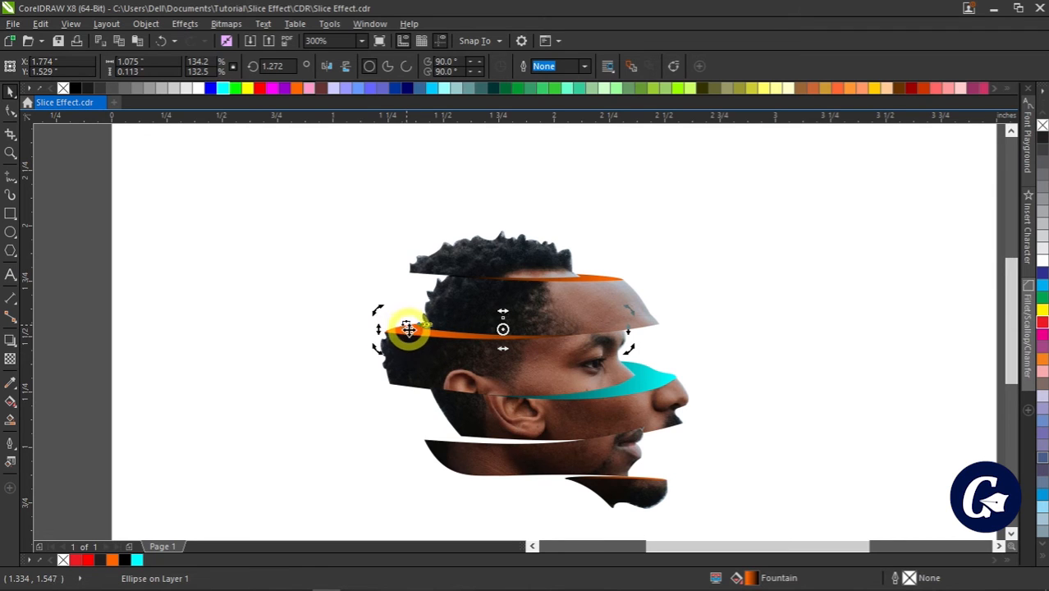
{"action": "left_click_drag", "start_coordinate": [501, 310], "coordinate": [502, 302]}
{"action": "scroll", "coordinate": [403, 340], "scroll_direction": "up", "scroll_amount": 2}
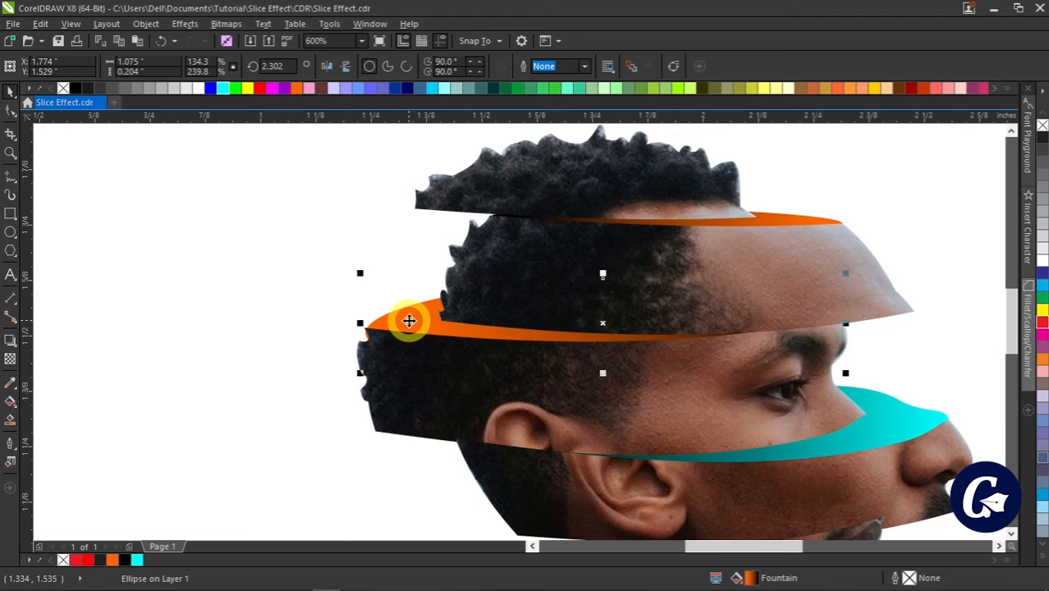
- Rotate the orange ellipse to about 1.304° and extend its orange end past the slice's back tip, making it about 1.078 in wide
{"action": "scroll", "coordinate": [408, 320], "scroll_direction": "up", "scroll_amount": 2}
{"action": "left_click", "coordinate": [368, 321]}
{"action": "left_click", "coordinate": [319, 325]}
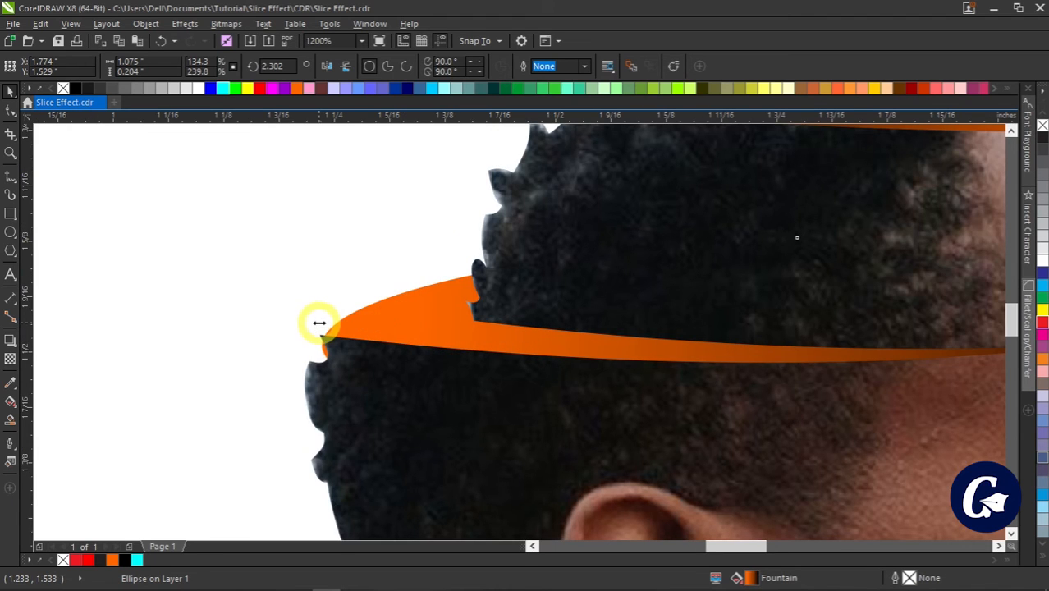
{"action": "mouse_move", "coordinate": [319, 323]}
{"action": "left_mouse_down"}
{"action": "mouse_move", "coordinate": [311, 307]}
{"action": "mouse_move", "coordinate": [313, 316]}
{"action": "left_mouse_up"}
{"action": "left_click", "coordinate": [363, 325]}
{"action": "left_click", "coordinate": [375, 317]}
{"action": "scroll", "coordinate": [492, 352], "scroll_direction": "down", "scroll_amount": 2}
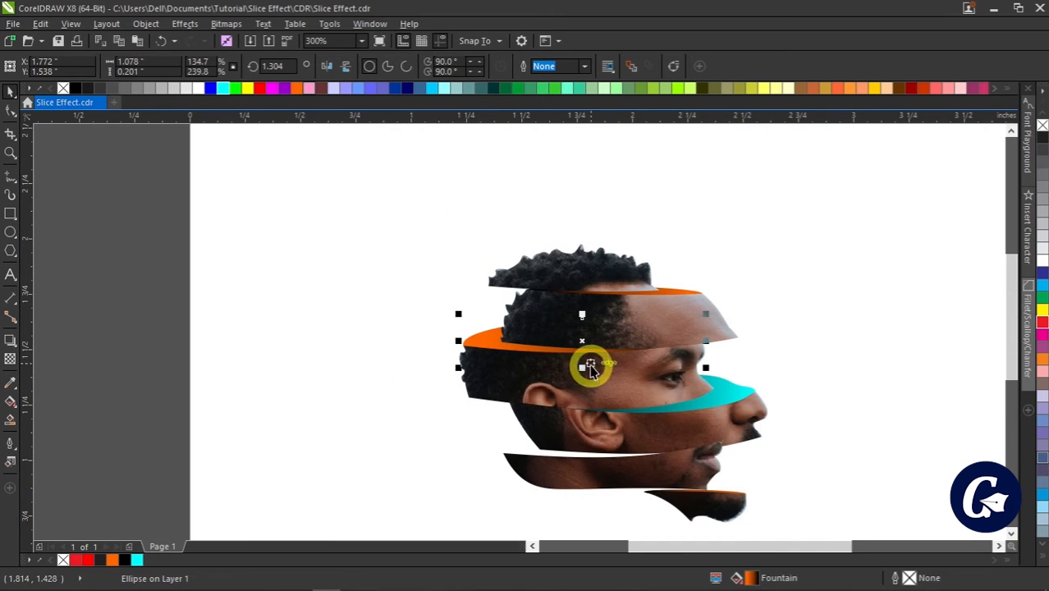
- Recolour the ellipse's orange gradient end bright green and pull the gradient's black end back to about the ellipse's middle
{"action": "left_click", "coordinate": [9, 402]}
{"action": "left_click", "coordinate": [485, 344]}
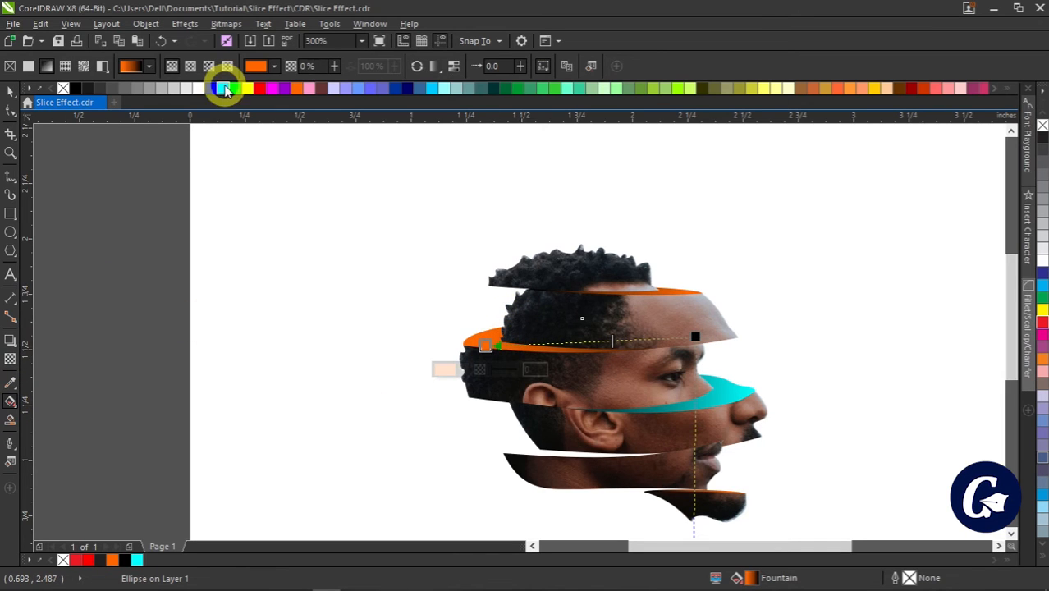
{"action": "left_click", "coordinate": [234, 88]}
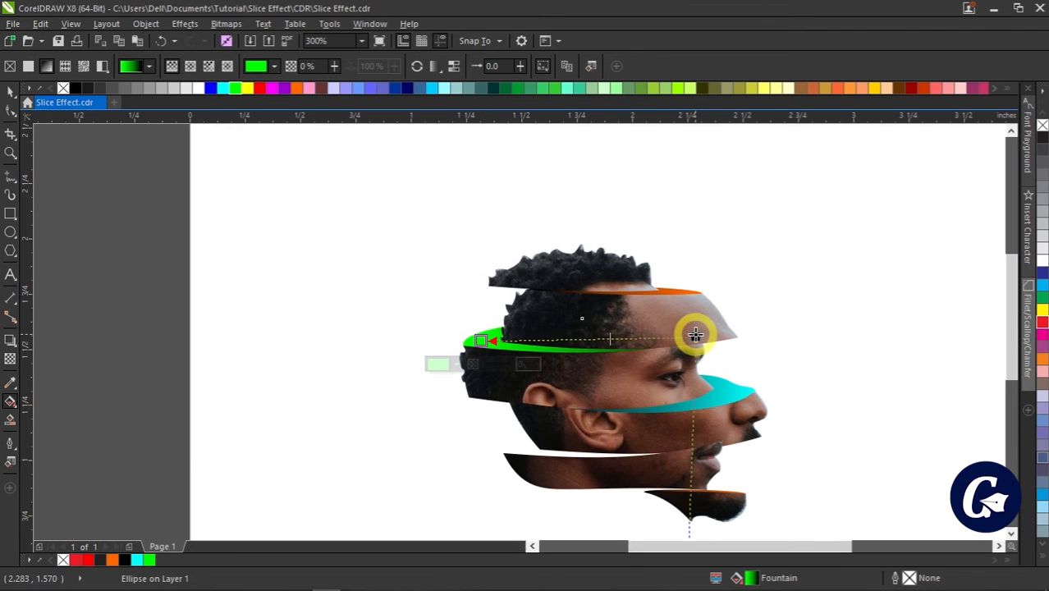
{"action": "left_click_drag", "start_coordinate": [695, 336], "coordinate": [608, 339]}
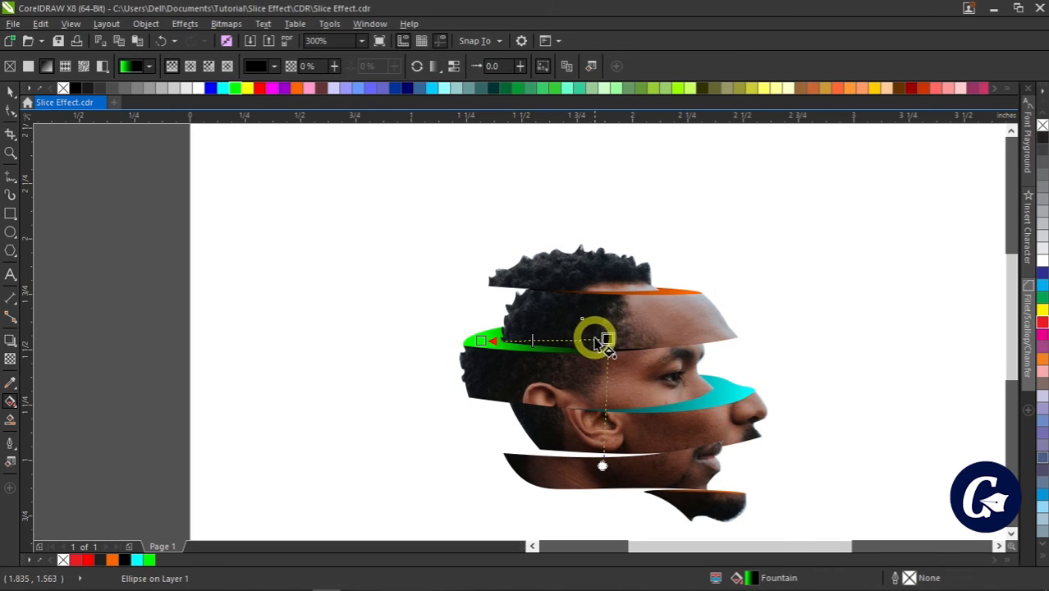
- Place a copy of the green ellipse at the back, behind the mouth-and-neck slice, and scale it to about 0.987 in wide
{"action": "left_click", "coordinate": [10, 91]}
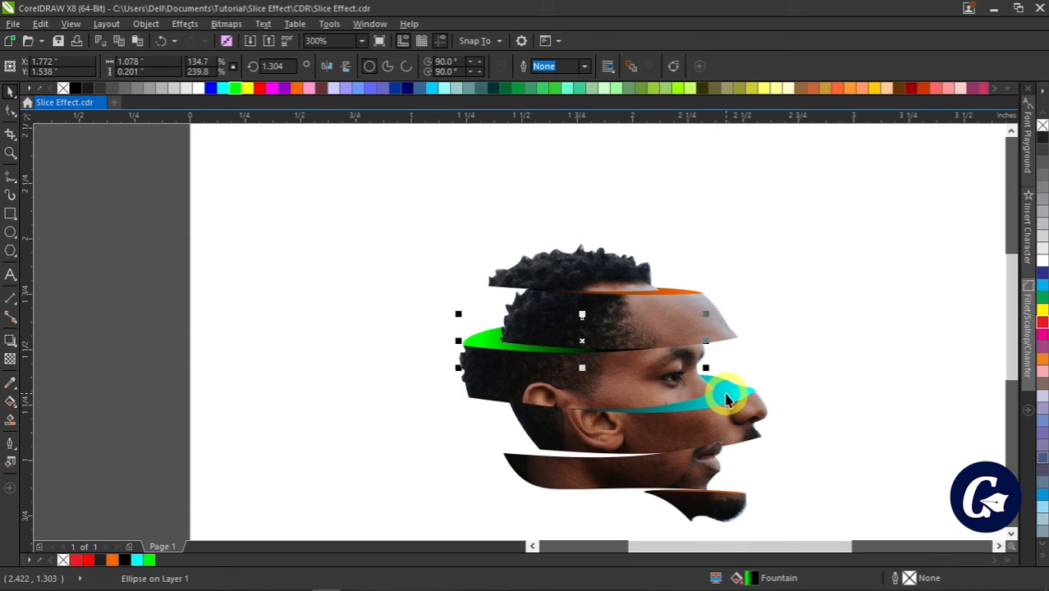
{"action": "left_click_drag", "start_coordinate": [584, 362], "coordinate": [603, 441]}
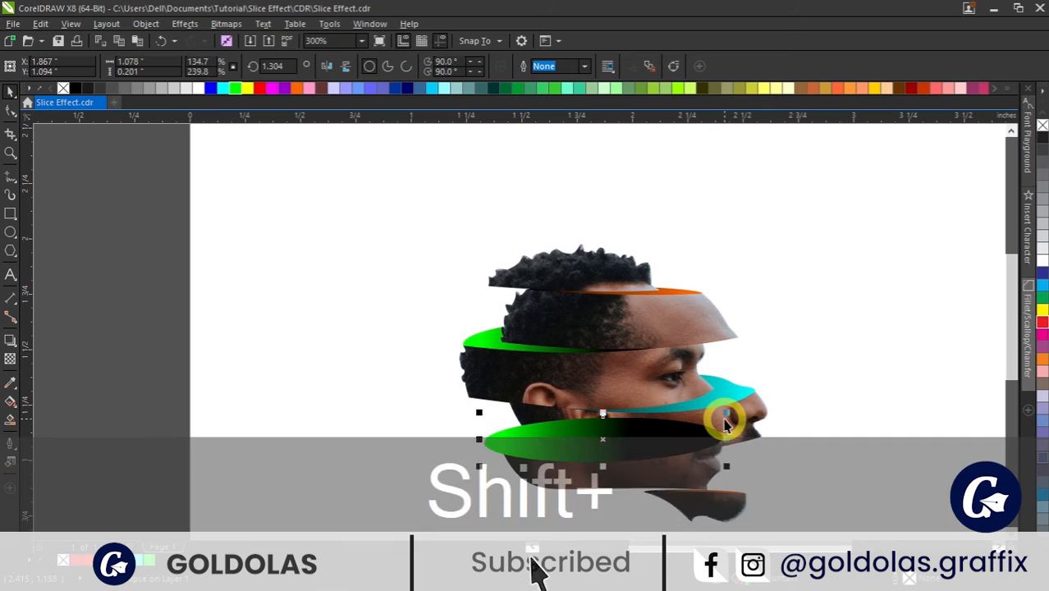
{"action": "key", "text": "shift+Page_Down"}
{"action": "left_click_drag", "start_coordinate": [480, 412], "coordinate": [509, 443]}
{"action": "scroll", "coordinate": [523, 456], "scroll_direction": "up", "scroll_amount": 1}
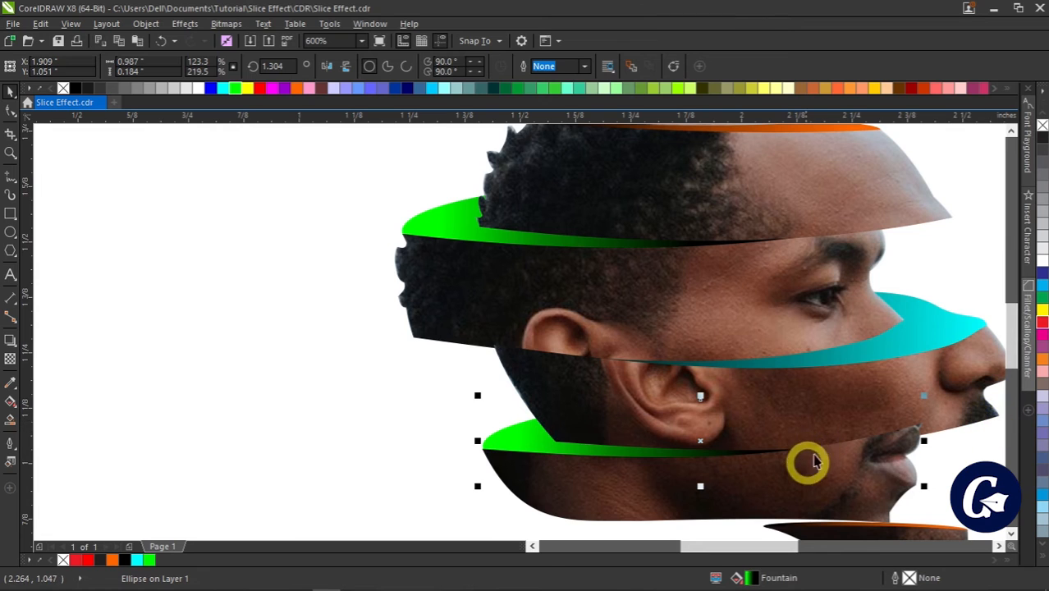
{"action": "scroll", "coordinate": [744, 426], "scroll_direction": "down", "scroll_amount": 1}
- Recolour the copied ellipse's green gradient end orange and shorten the gradient so its black end sits below the earlobe
{"action": "scroll", "coordinate": [753, 440], "scroll_direction": "up", "scroll_amount": 1}
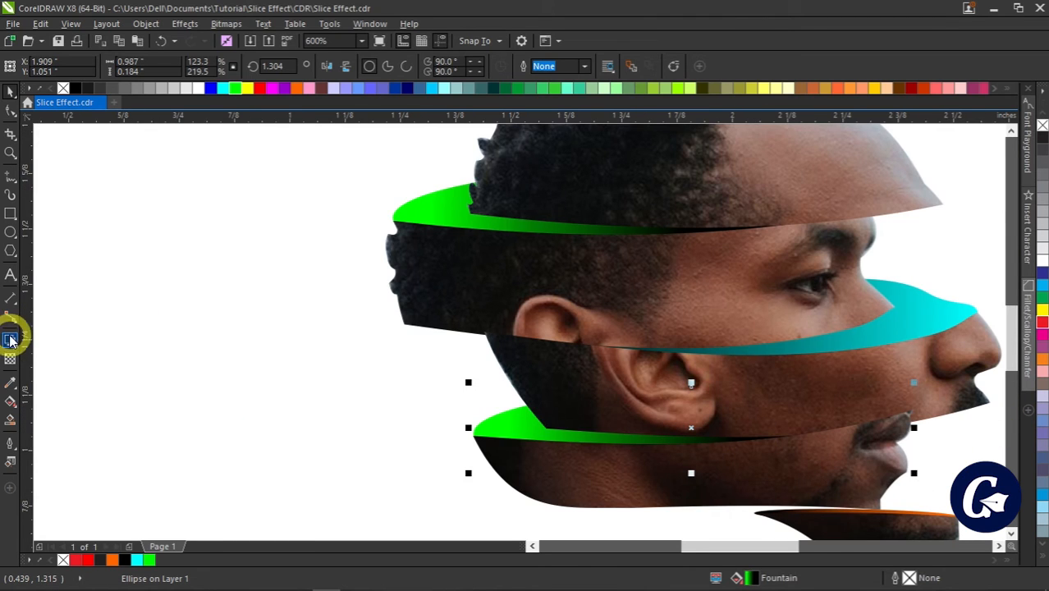
{"action": "left_click", "coordinate": [10, 404]}
{"action": "left_click", "coordinate": [503, 425]}
{"action": "left_click", "coordinate": [112, 558]}
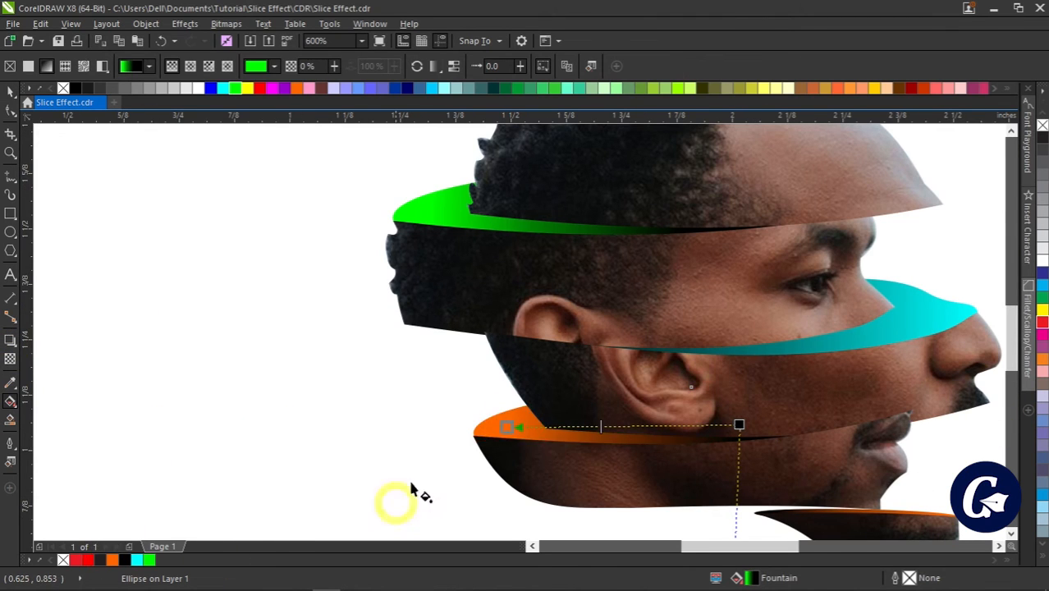
{"action": "left_click_drag", "start_coordinate": [738, 424], "coordinate": [690, 427]}
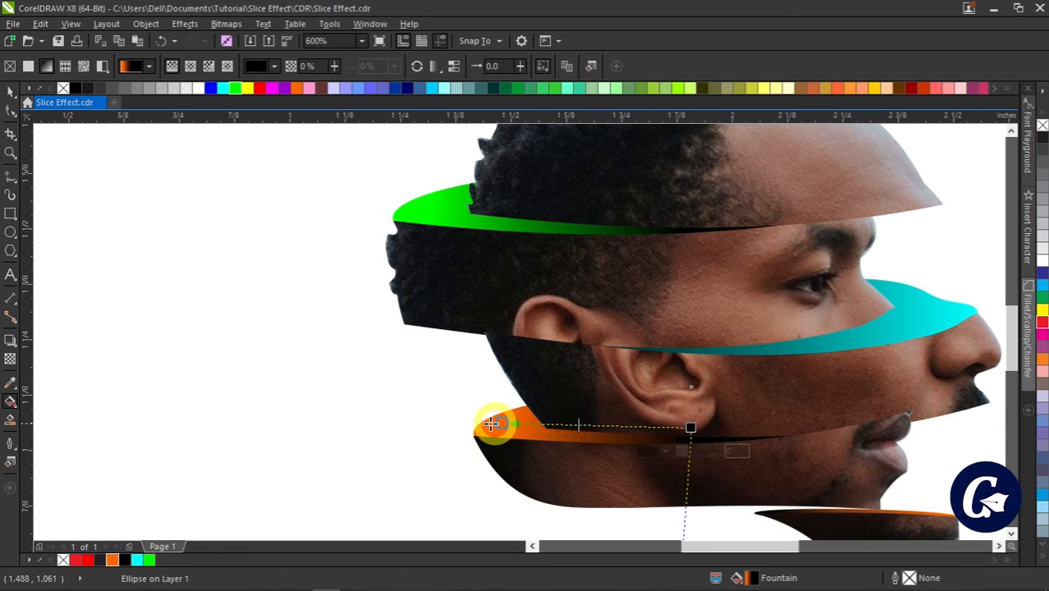
{"action": "left_click", "coordinate": [490, 423]}
{"action": "left_click", "coordinate": [690, 427]}
{"action": "scroll", "coordinate": [751, 456], "scroll_direction": "down", "scroll_amount": 1}
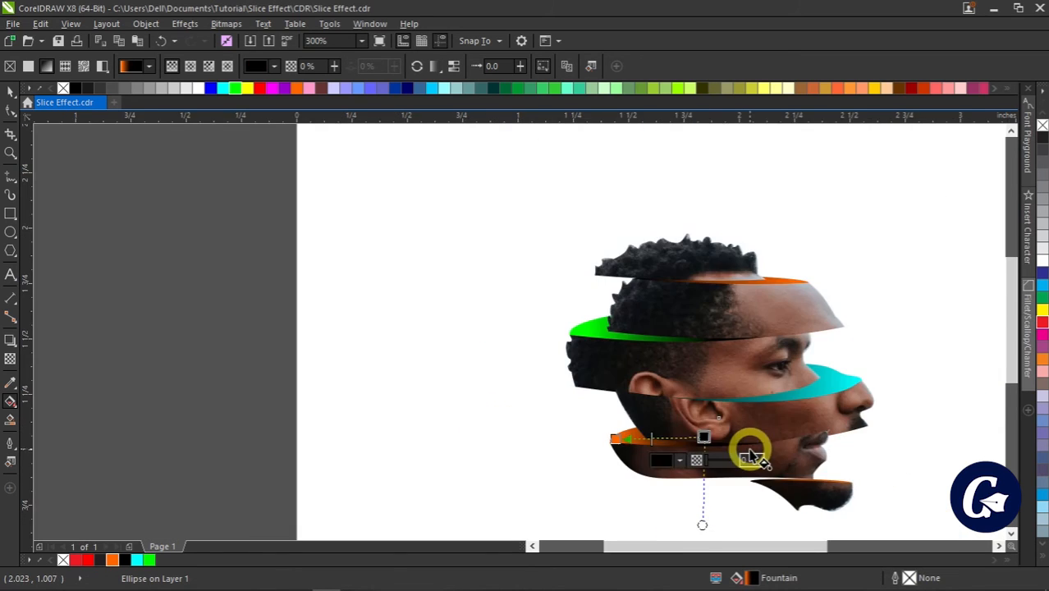
- Recolour the chin slice ellipse's orange end cyan and move its black gradient end inwards to about the middle
{"action": "scroll", "coordinate": [837, 452], "scroll_direction": "down", "scroll_amount": 1}
{"action": "scroll", "coordinate": [854, 461], "scroll_direction": "up", "scroll_amount": 1}
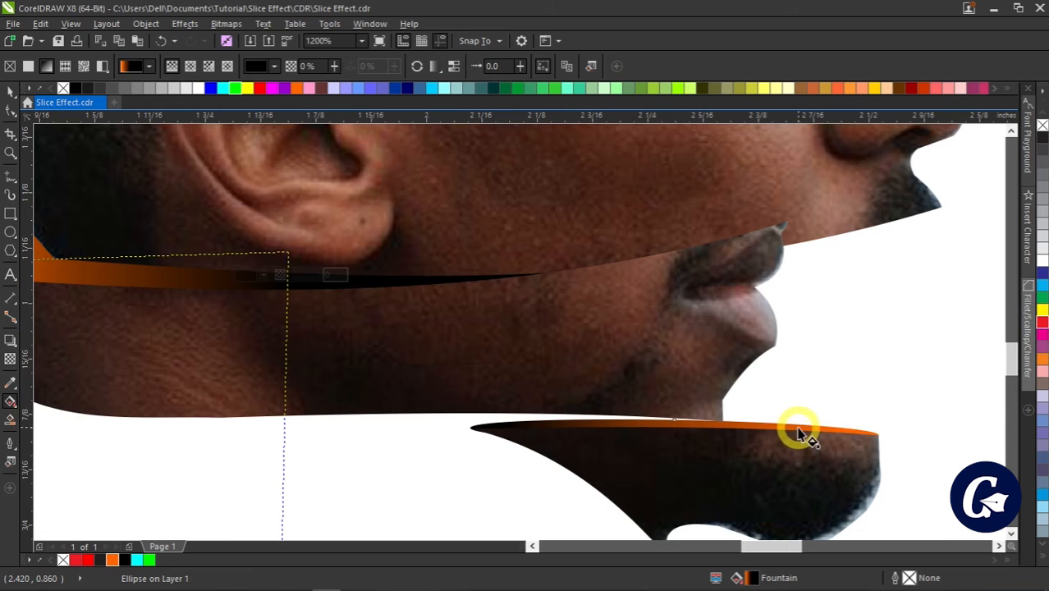
{"action": "left_click", "coordinate": [857, 431]}
{"action": "key", "text": "shift+F4"}
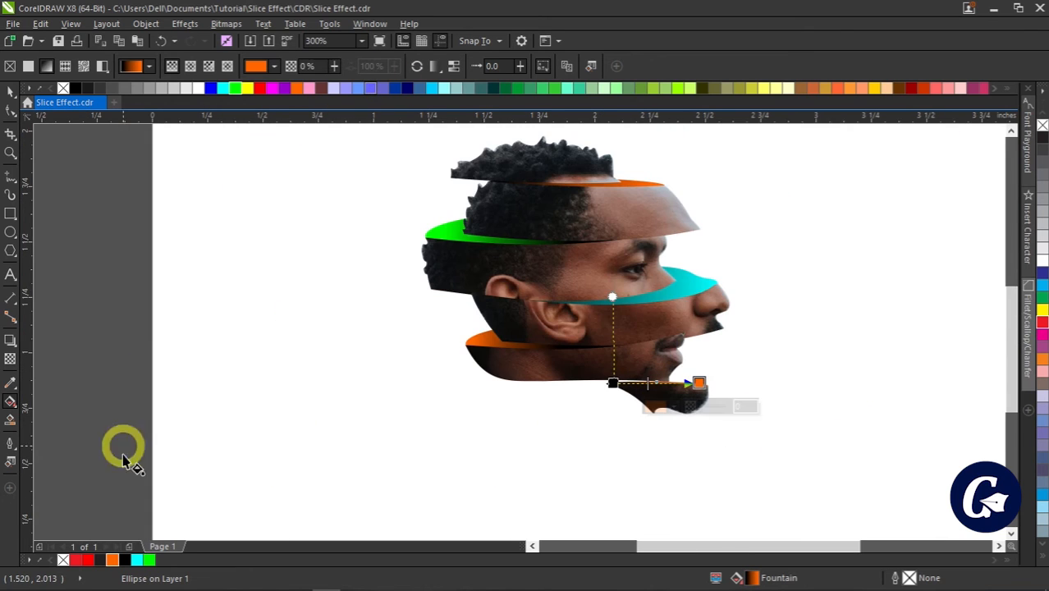
{"action": "left_click", "coordinate": [138, 559]}
{"action": "scroll", "coordinate": [696, 397], "scroll_direction": "up", "scroll_amount": 3}
{"action": "scroll", "coordinate": [696, 397], "scroll_direction": "up", "scroll_amount": 3}
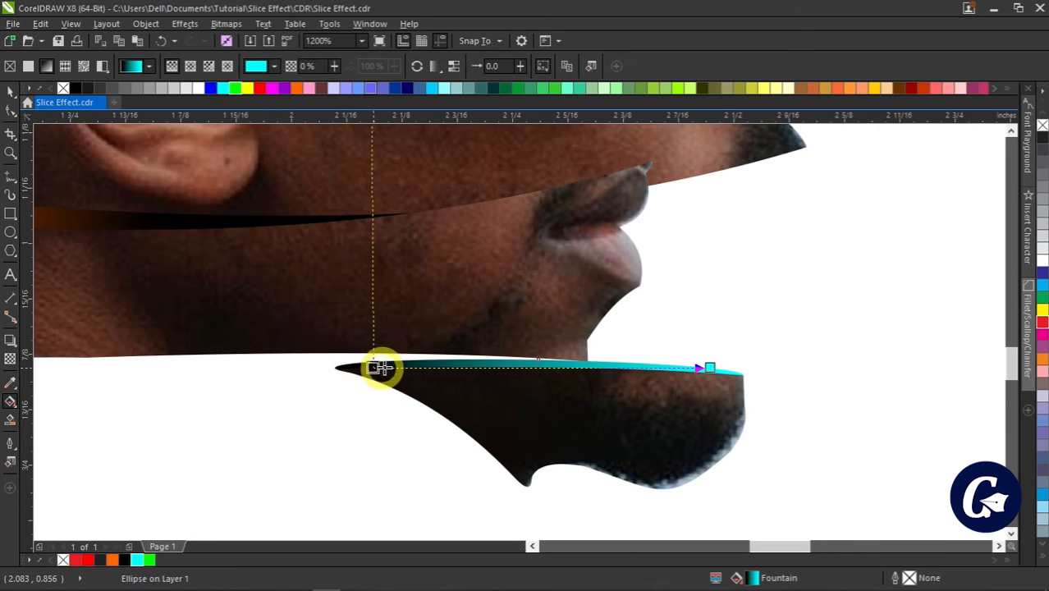
{"action": "left_click", "coordinate": [408, 367]}
{"action": "left_click_drag", "start_coordinate": [408, 368], "coordinate": [503, 364]}
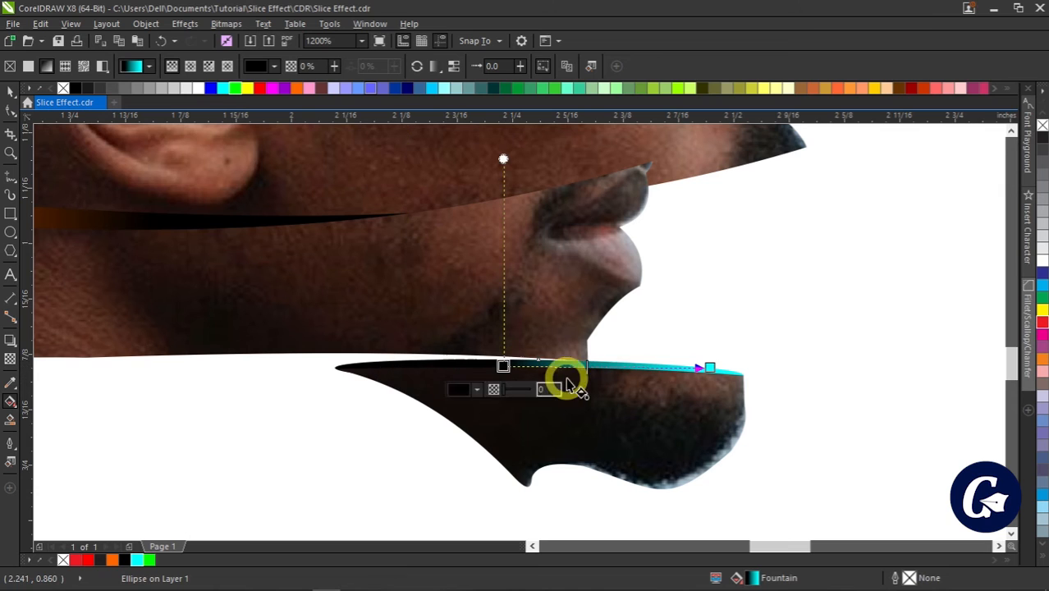
{"action": "scroll", "coordinate": [601, 369], "scroll_direction": "down", "scroll_amount": 5}
{"action": "scroll", "coordinate": [534, 289], "scroll_direction": "up", "scroll_amount": 2}
{"action": "left_click", "coordinate": [11, 91]}
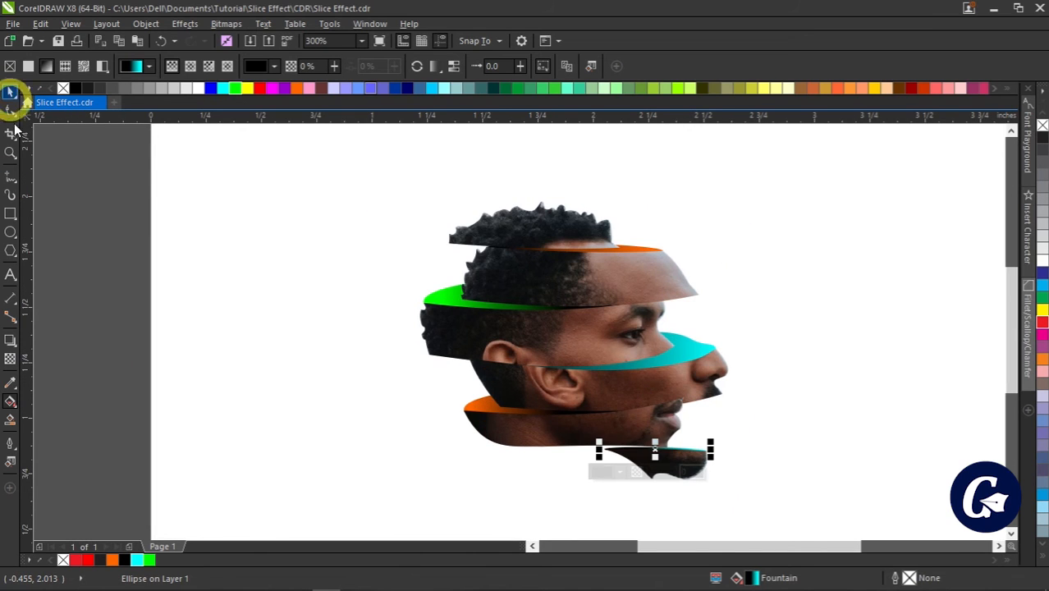
{"action": "left_click", "coordinate": [105, 320]}
- Bring the eye slice to the front, followed by the nose-and-ear slice
{"action": "scroll", "coordinate": [743, 427], "scroll_direction": "down", "scroll_amount": 2}
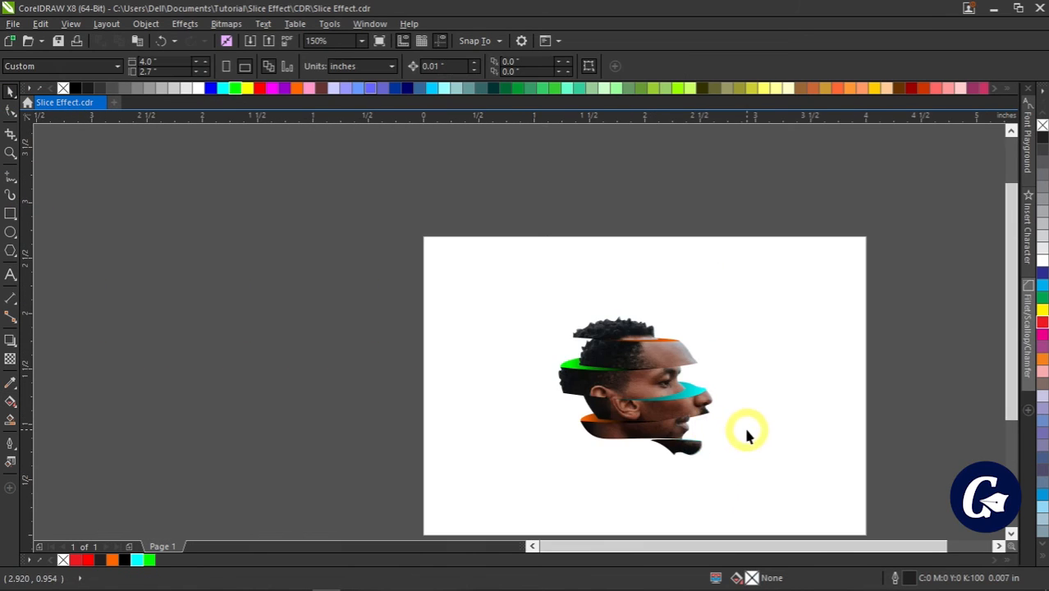
{"action": "scroll", "coordinate": [731, 417], "scroll_direction": "up", "scroll_amount": 2}
{"action": "scroll", "coordinate": [448, 276], "scroll_direction": "up", "scroll_amount": 1}
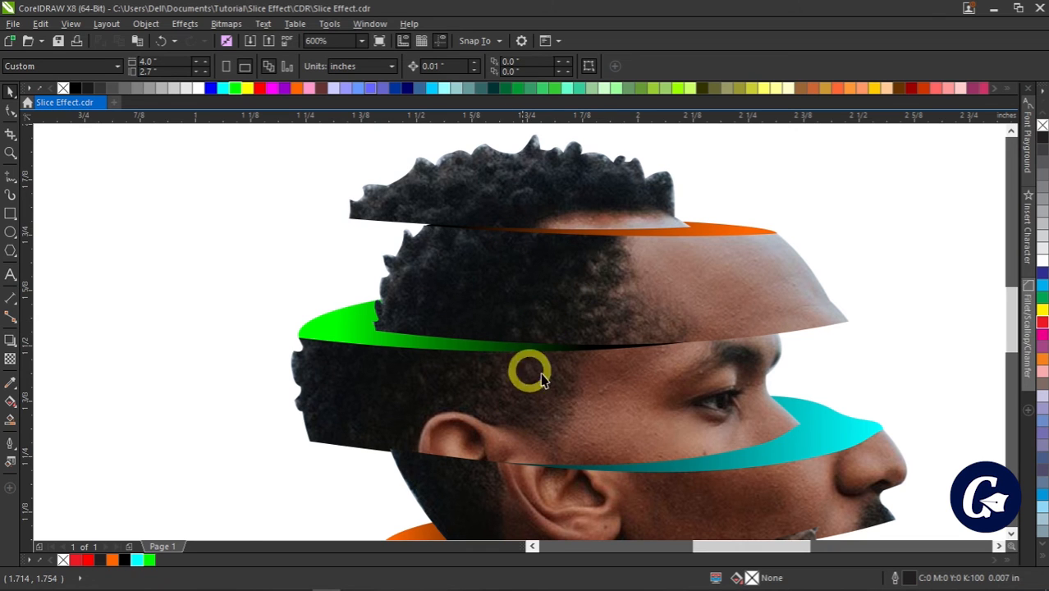
{"action": "left_click", "coordinate": [577, 407]}
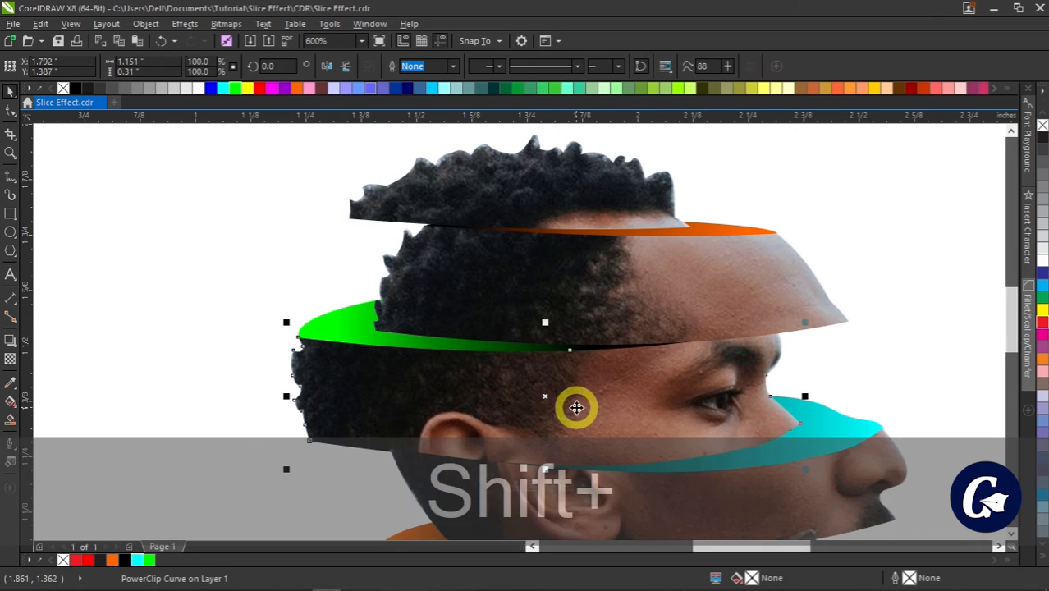
{"action": "key", "text": "shift+Page_Up"}
{"action": "scroll", "coordinate": [576, 407], "scroll_direction": "down", "scroll_amount": 3}
{"action": "scroll", "coordinate": [662, 461], "scroll_direction": "up", "scroll_amount": 3}
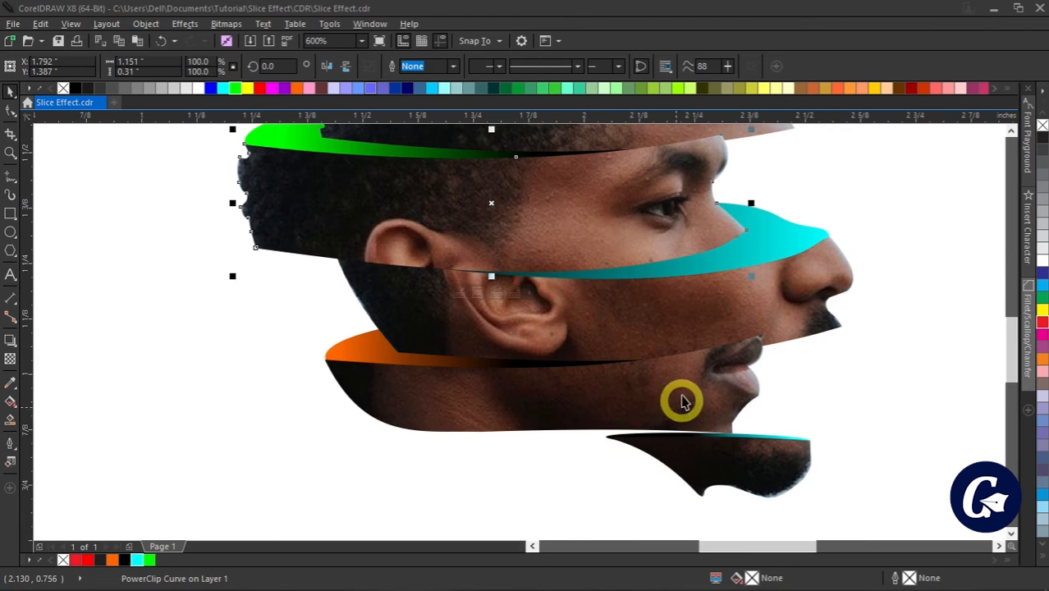
{"action": "left_click", "coordinate": [776, 294]}
{"action": "key", "text": "shift+Page_Up"}
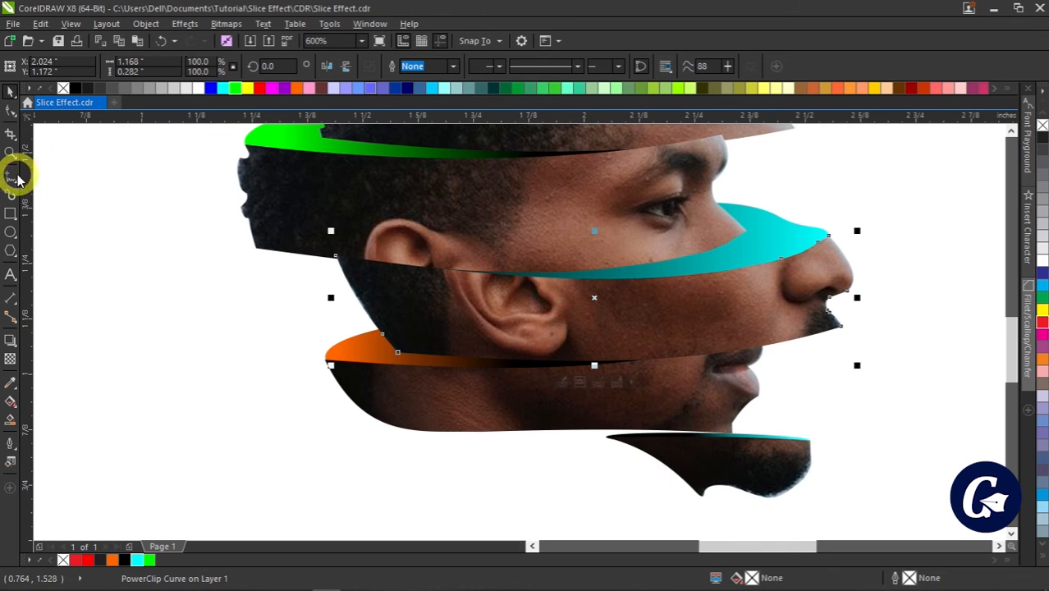
- Draw an ellipse about 0.295 by 0.046 in just above the lips, filled black with no outline
{"action": "scroll", "coordinate": [700, 369], "scroll_direction": "up", "scroll_amount": 2}
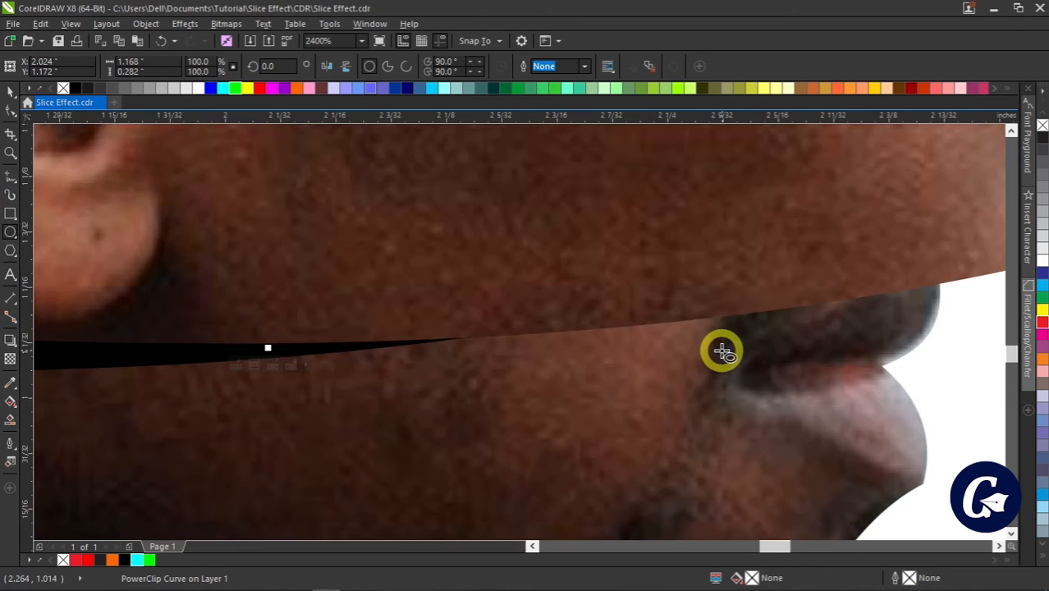
{"action": "scroll", "coordinate": [721, 346], "scroll_direction": "down", "scroll_amount": 1}
{"action": "left_click_drag", "start_coordinate": [573, 339], "coordinate": [836, 302]}
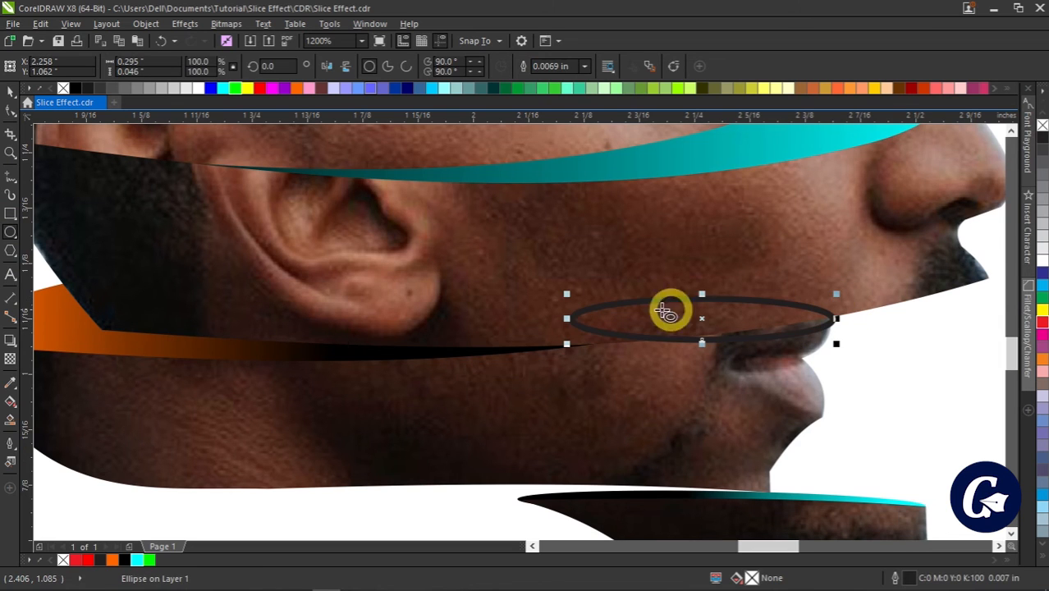
{"action": "left_click", "coordinate": [75, 87]}
{"action": "right_click", "coordinate": [63, 88]}
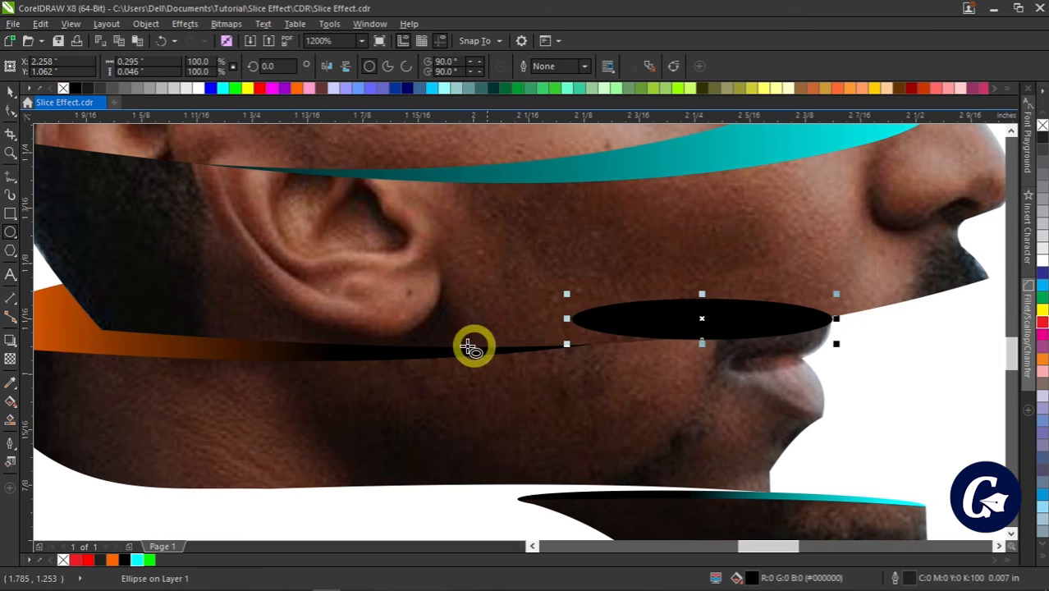
{"action": "key", "text": "ctrl+space"}
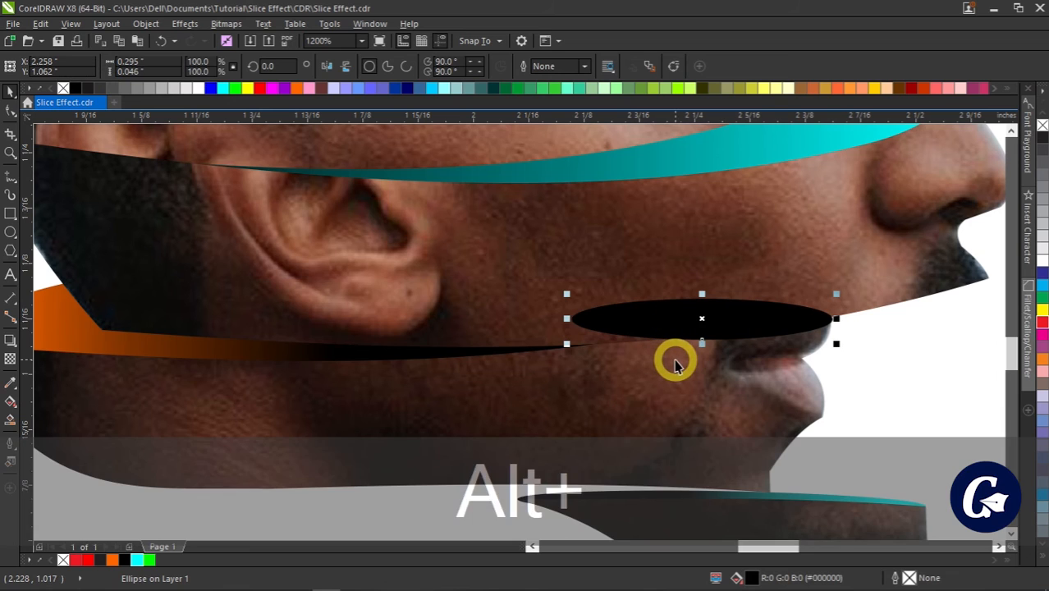
- Convert the black ellipse to a 300 dpi RGB bitmap with anti-aliasing and a transparent background
{"action": "key", "text": "alt+b"}
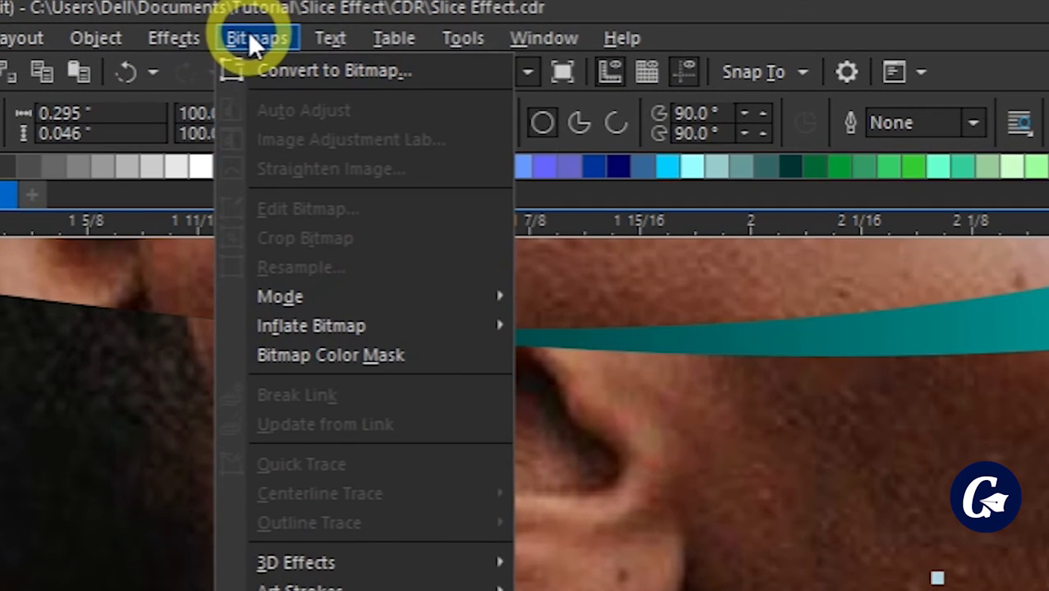
{"action": "left_click", "coordinate": [307, 71]}
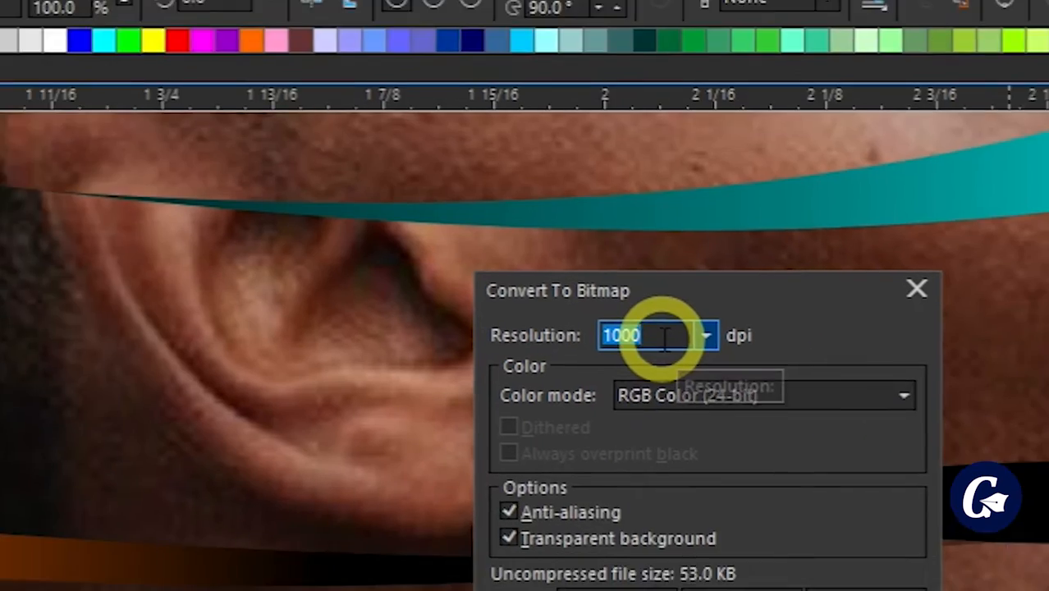
{"action": "type", "text": "30"}
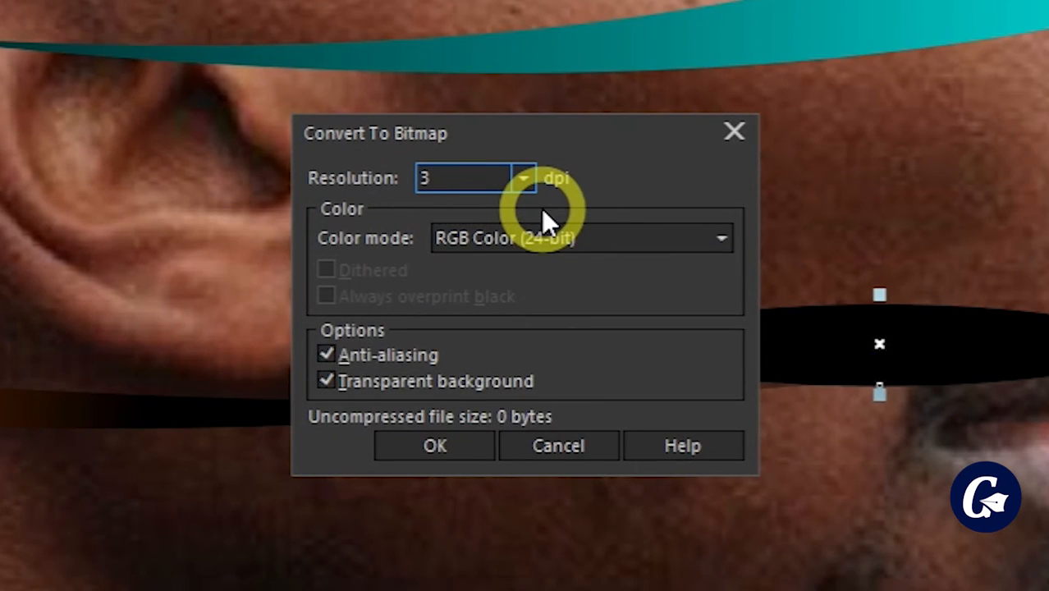
{"action": "type", "text": "0"}
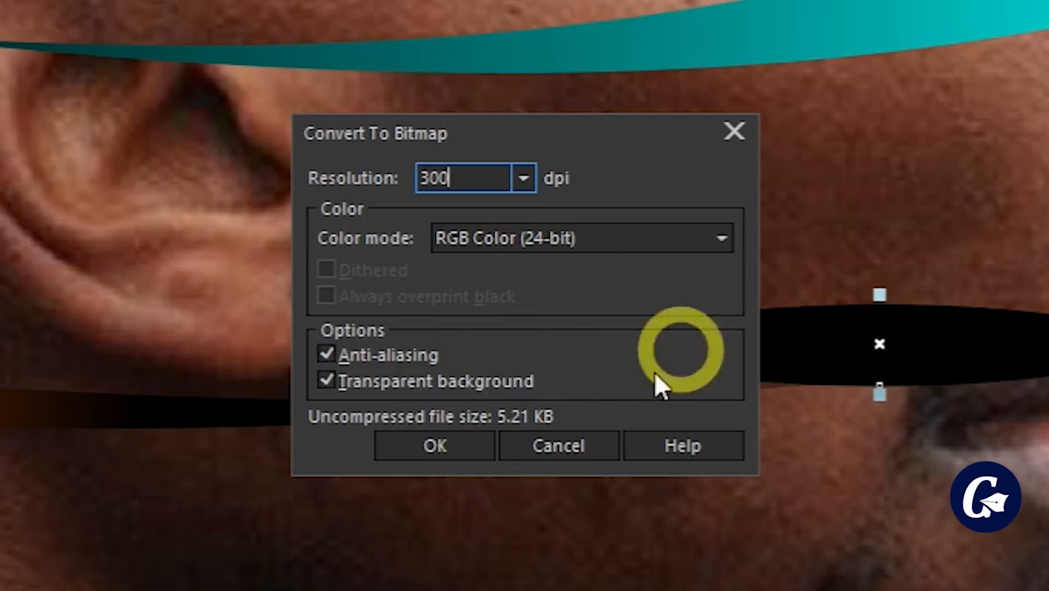
{"action": "left_click", "coordinate": [438, 445]}
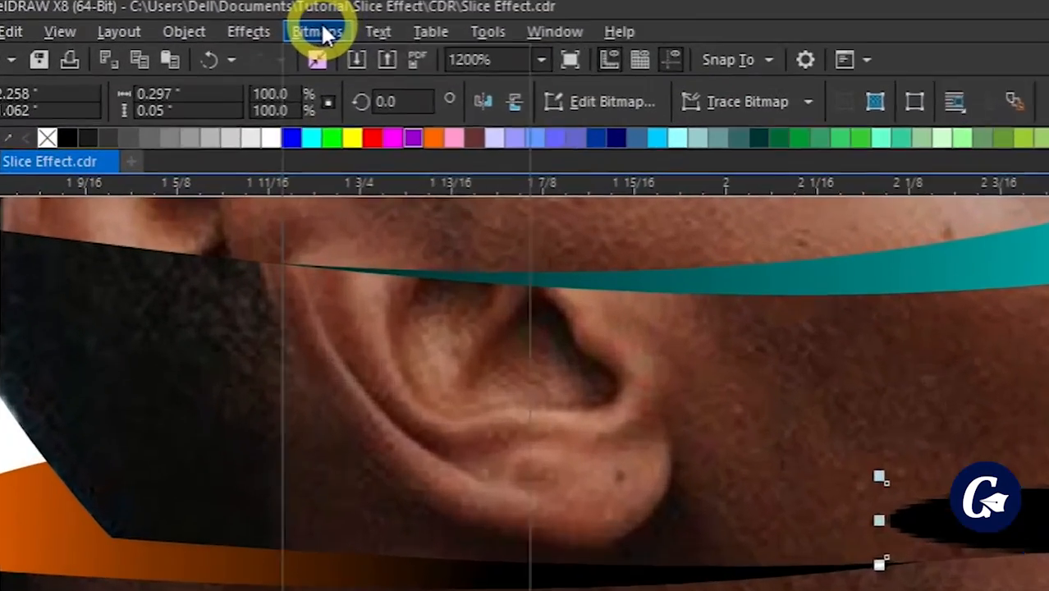
- Apply a Gaussian Blur with a 3.5-pixel radius to the black ellipse bitmap above the lips
{"action": "left_click", "coordinate": [324, 32]}
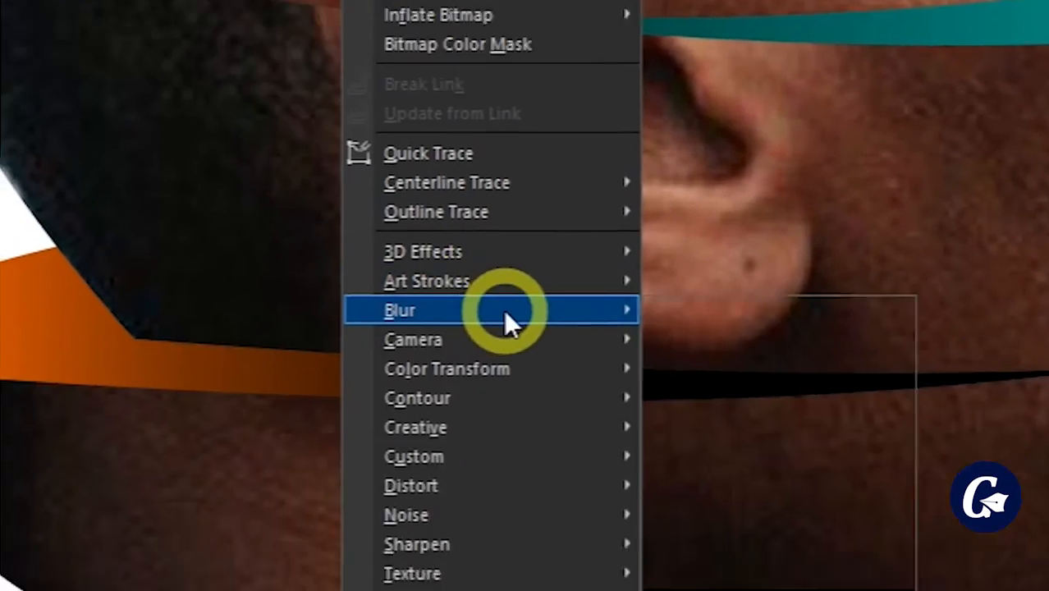
{"action": "mouse_move", "coordinate": [504, 310]}
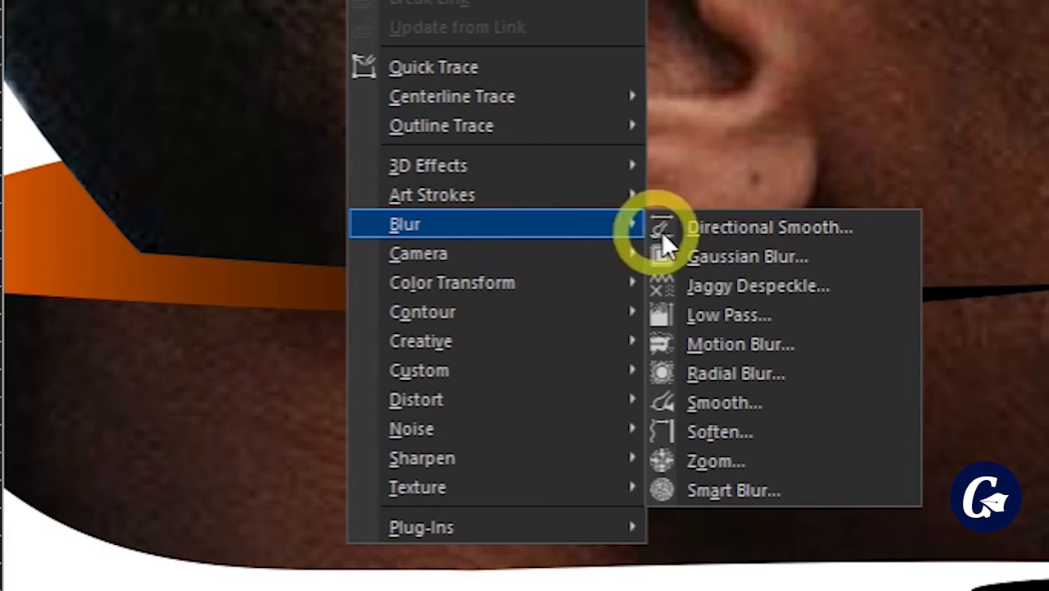
{"action": "left_click", "coordinate": [750, 254]}
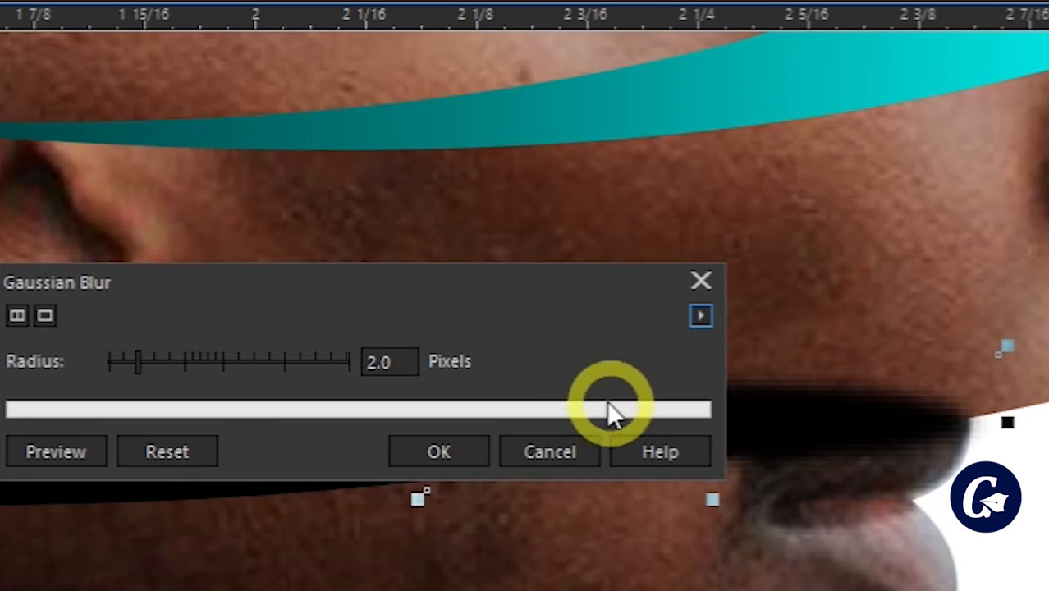
{"action": "left_click_drag", "start_coordinate": [363, 293], "coordinate": [499, 66]}
{"action": "left_click", "coordinate": [363, 130]}
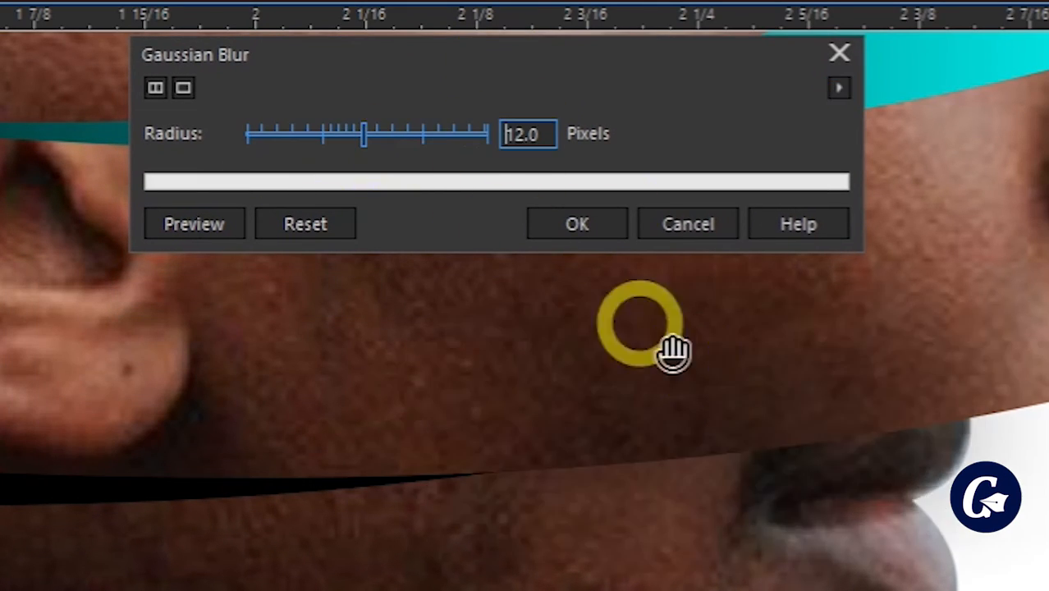
{"action": "left_click", "coordinate": [315, 129]}
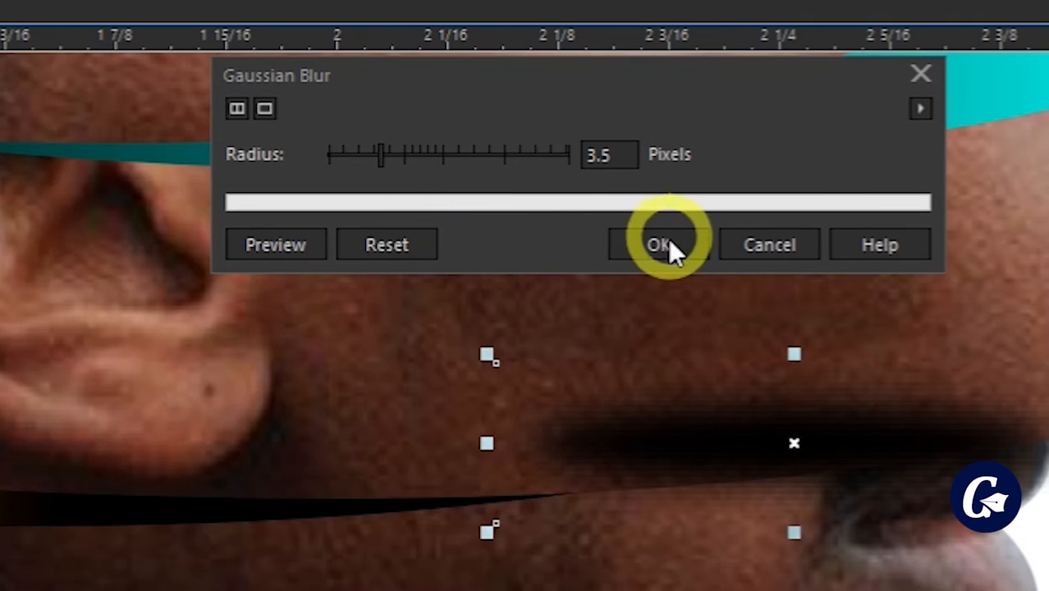
{"action": "left_click", "coordinate": [583, 225]}
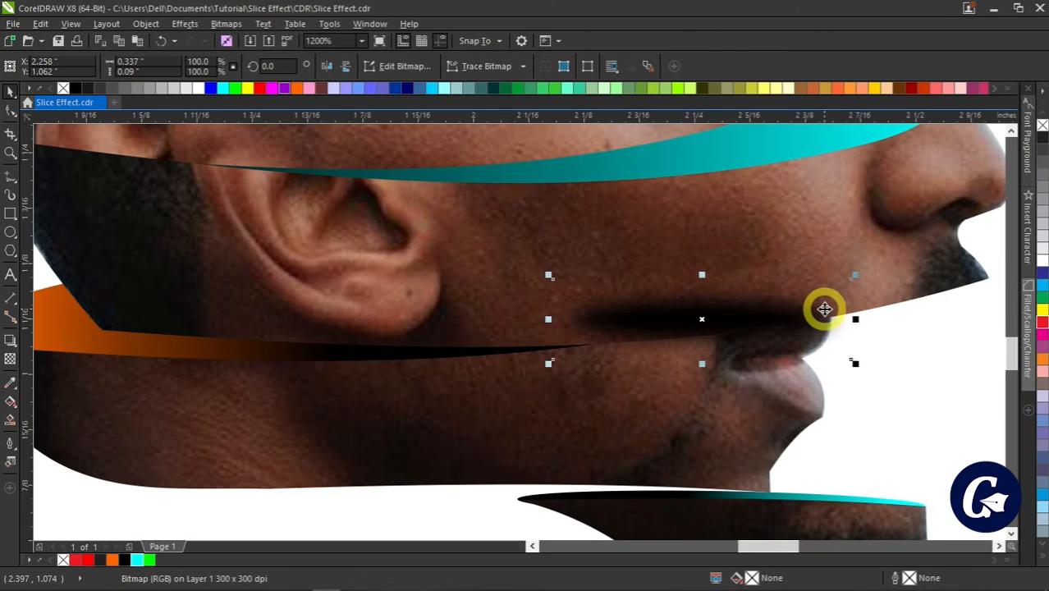
- Send the blurred shadow behind the nose-and-ear slice, shift it slightly down over the upper lip, and stretch its height to about 0.12 in
{"action": "key", "text": "ctrl+Page_Down"}
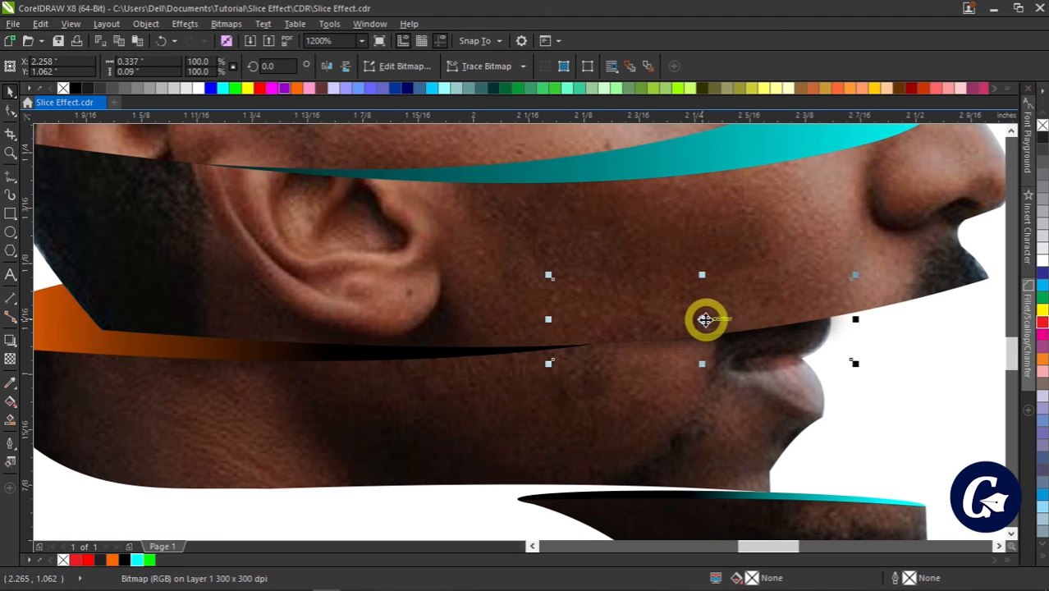
{"action": "left_click_drag", "start_coordinate": [702, 319], "coordinate": [693, 330]}
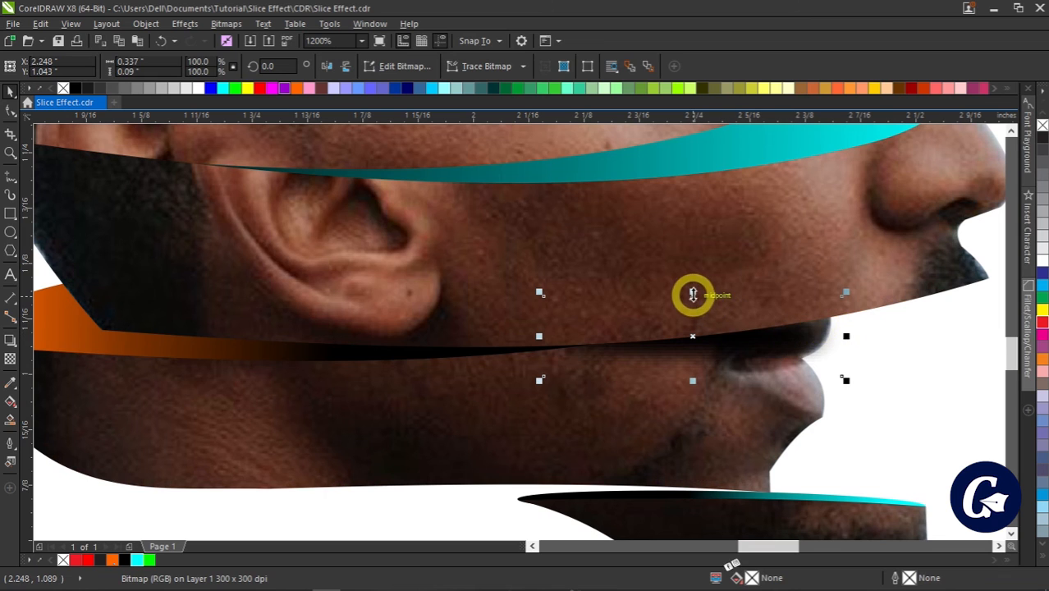
{"action": "left_click_drag", "start_coordinate": [692, 294], "coordinate": [692, 265]}
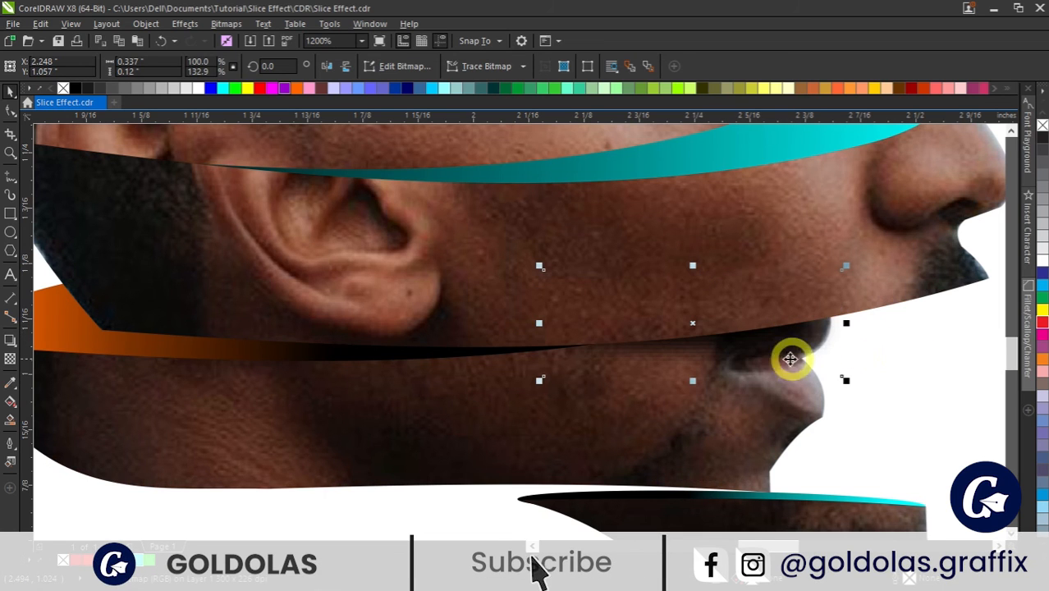
{"action": "left_click_drag", "start_coordinate": [695, 321], "coordinate": [695, 325]}
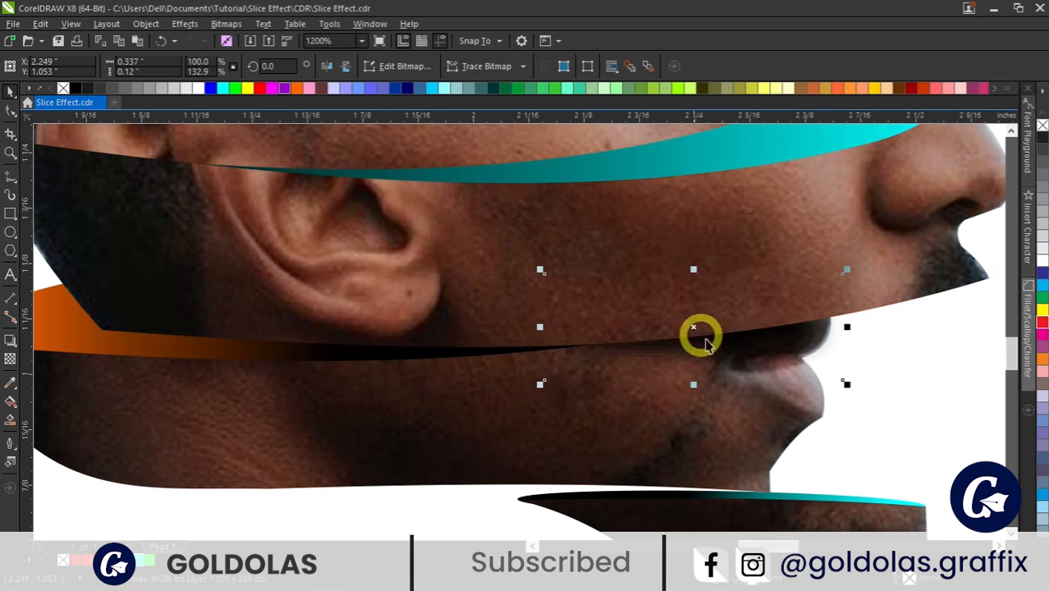
- Move the black end of the cyan ellipse's gradient inwards to about the middle of the face, below the temple
{"action": "scroll", "coordinate": [765, 363], "scroll_direction": "down", "scroll_amount": 2}
{"action": "left_click", "coordinate": [822, 232]}
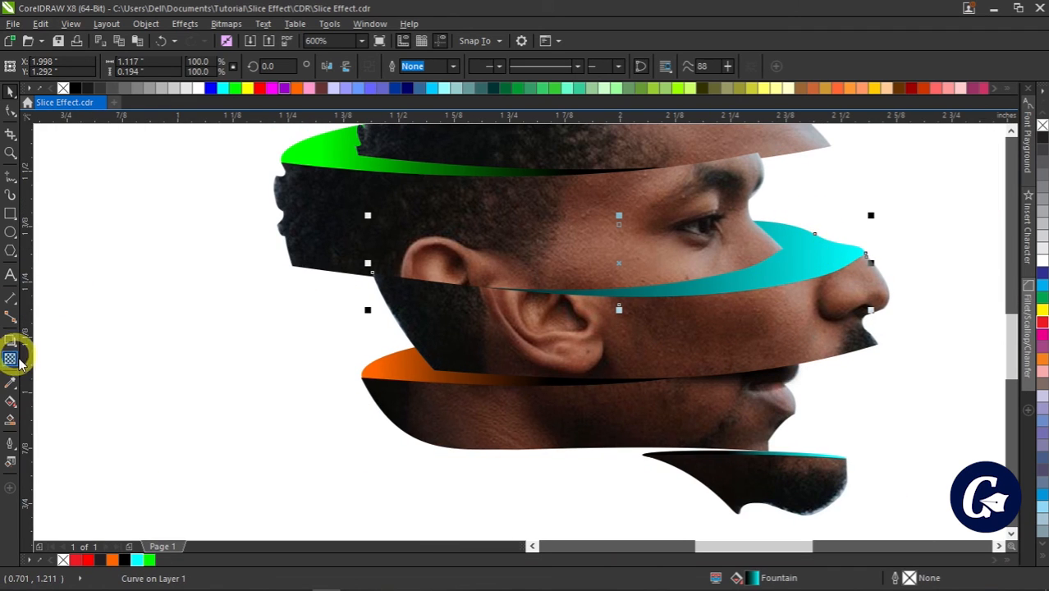
{"action": "left_click", "coordinate": [11, 401]}
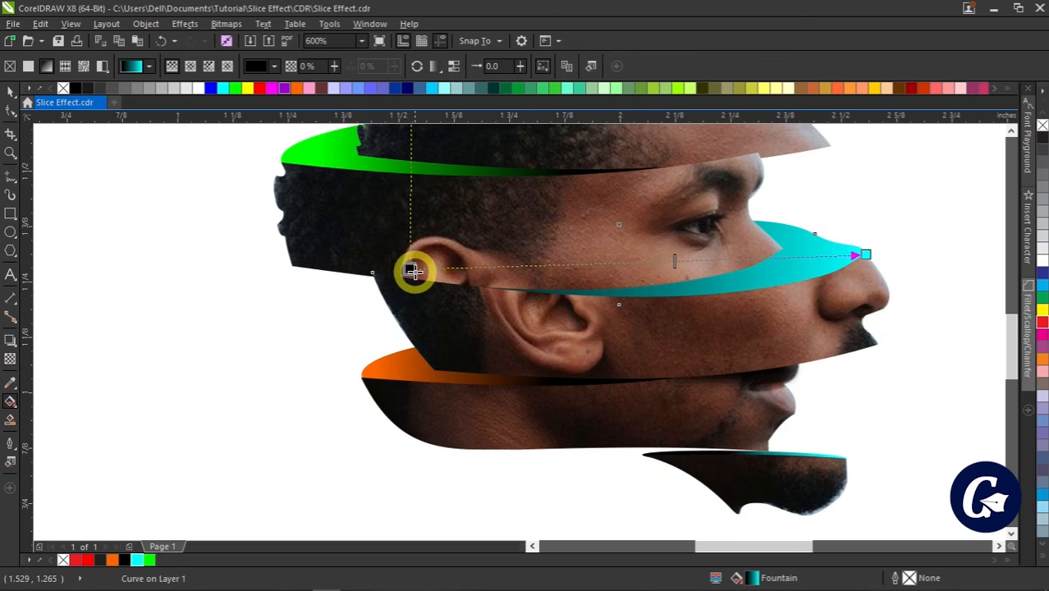
{"action": "left_click_drag", "start_coordinate": [447, 265], "coordinate": [626, 252]}
{"action": "left_click", "coordinate": [628, 260]}
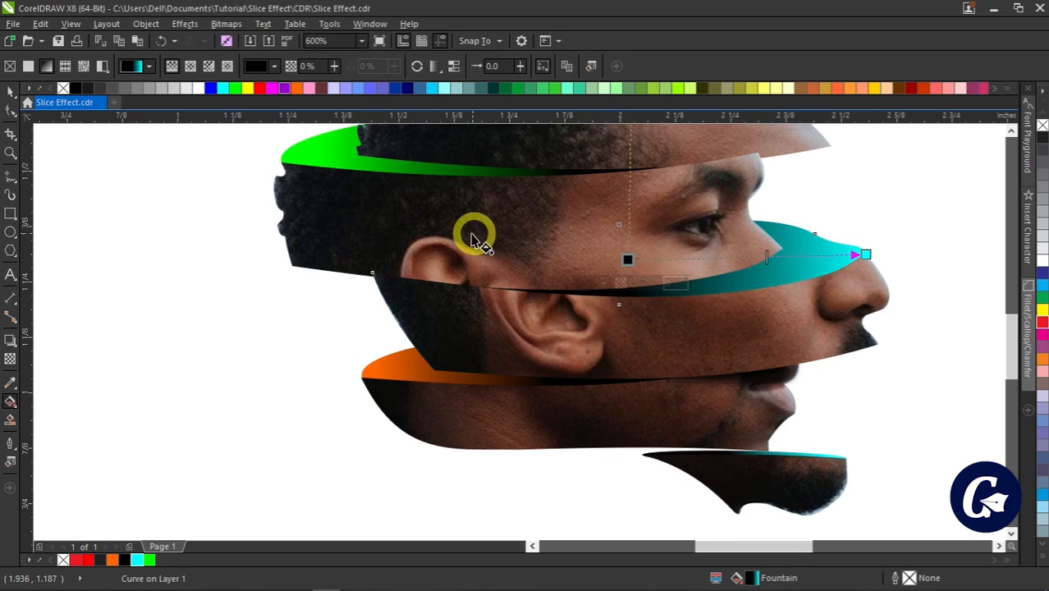
- Bring the eye slice to the front
{"action": "left_click", "coordinate": [428, 224]}
{"action": "left_click", "coordinate": [9, 173]}
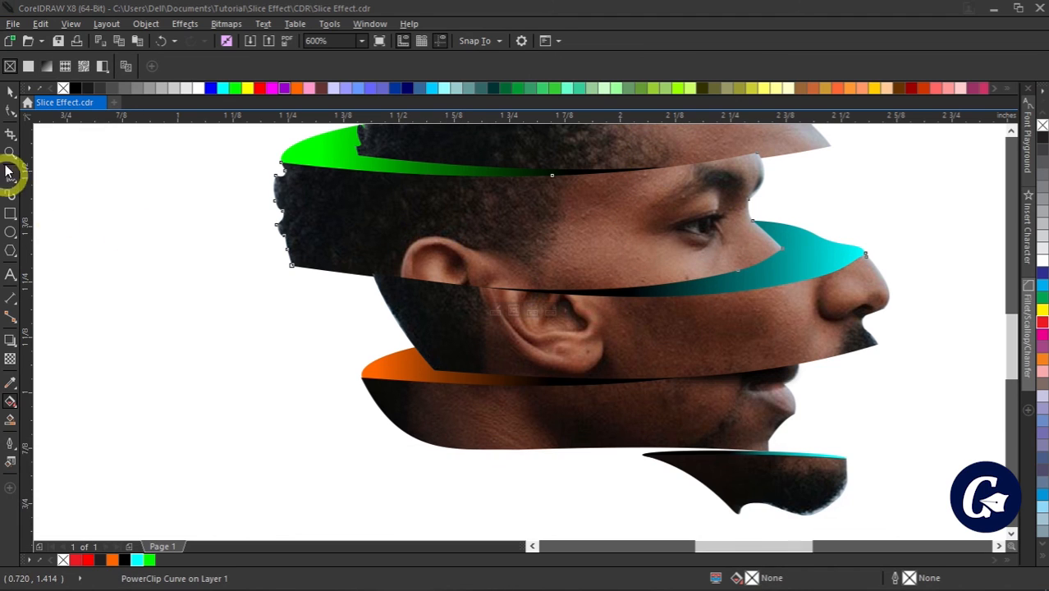
{"action": "left_click", "coordinate": [10, 96]}
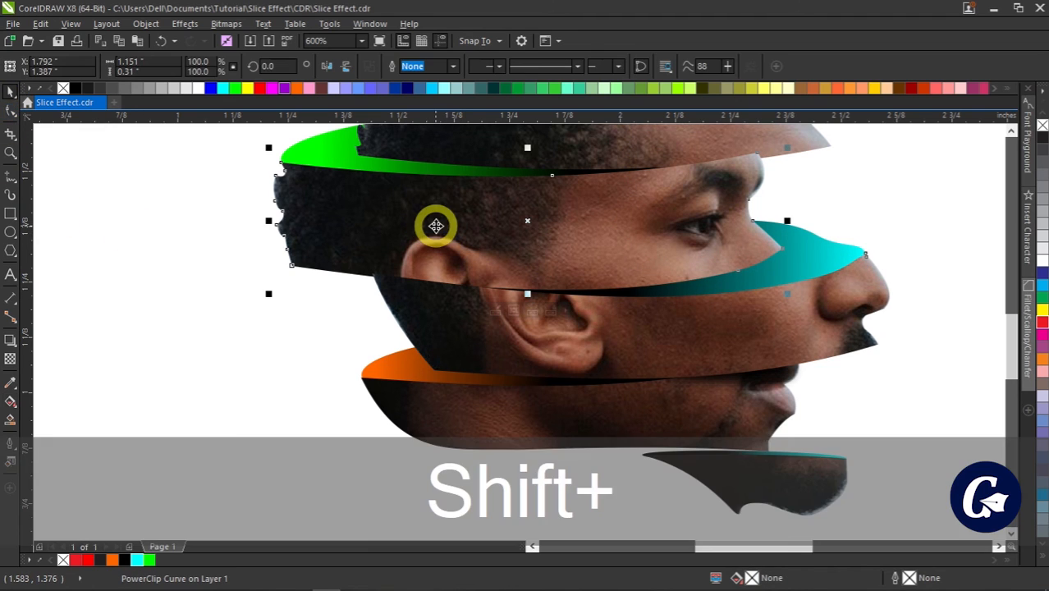
{"action": "key", "text": "shift+Page_Up"}
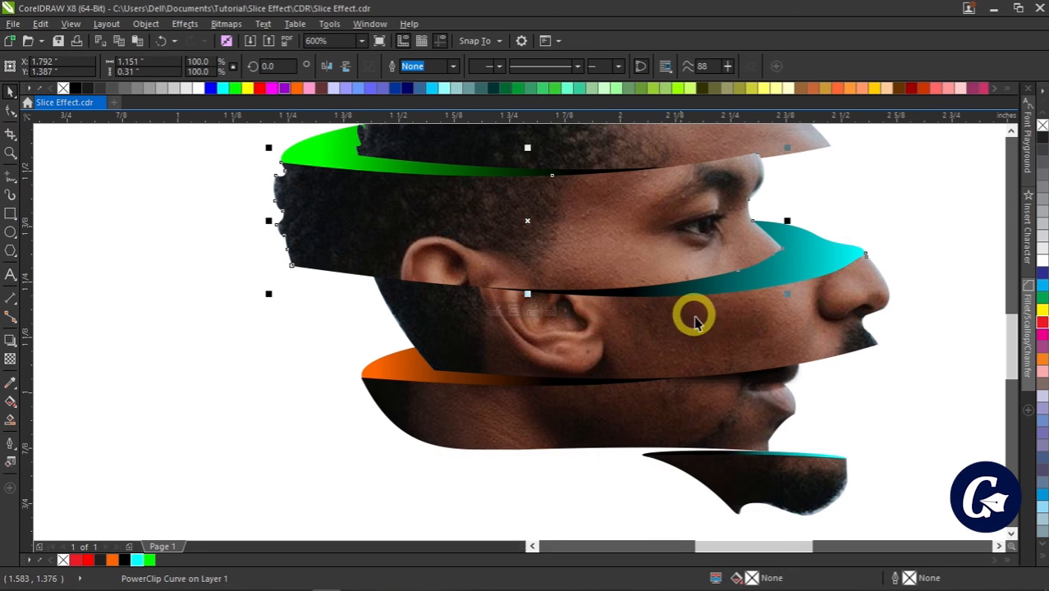
- Place a copy of the lip shadow behind the eye slice over the lower ear area and enlarge it to about 0.448 by 0.176 in
{"action": "left_click", "coordinate": [763, 384]}
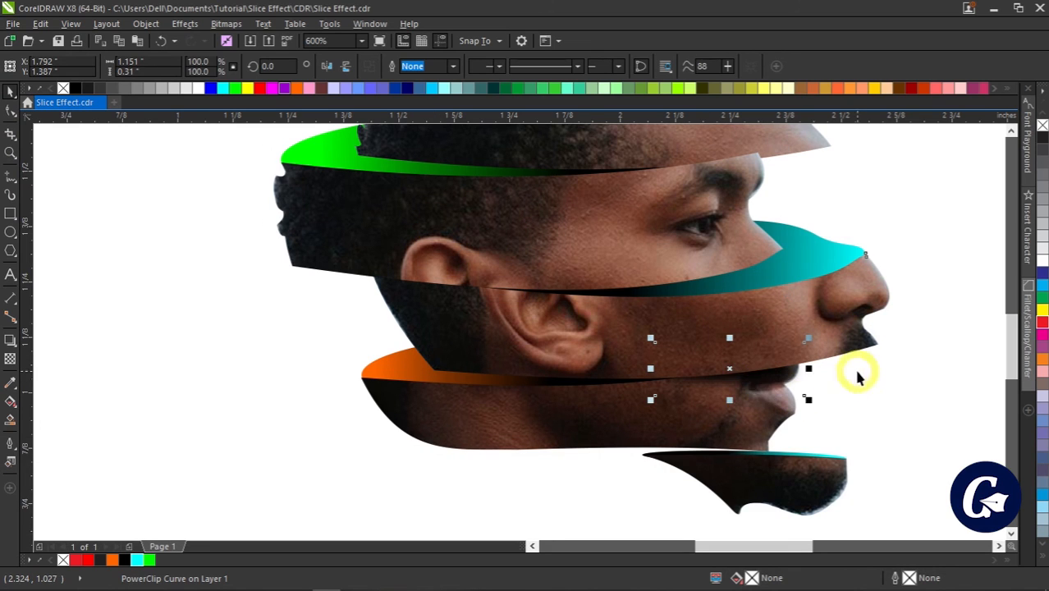
{"action": "left_click_drag", "start_coordinate": [718, 361], "coordinate": [427, 270]}
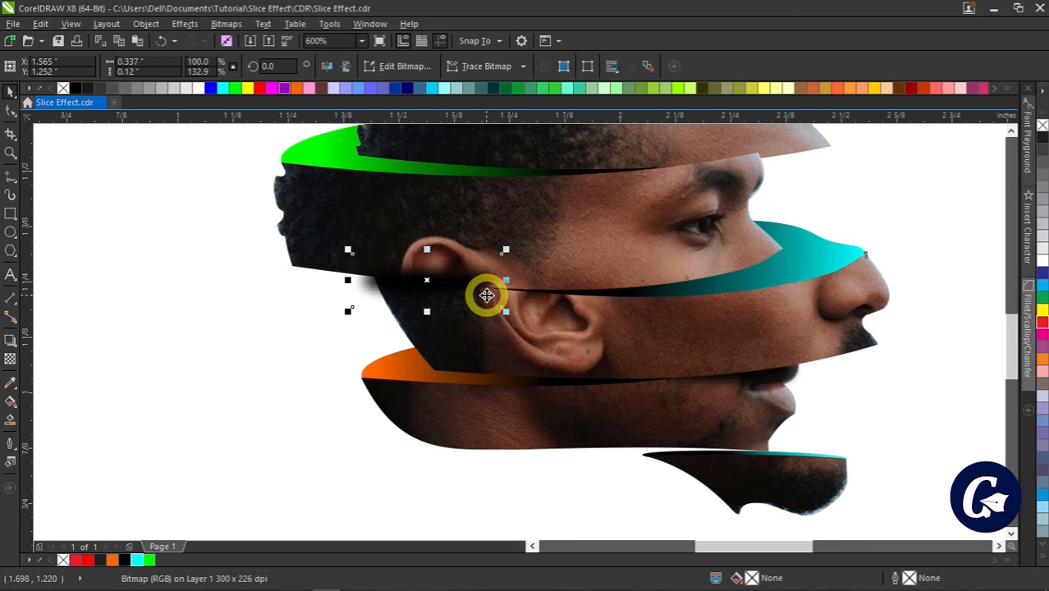
{"action": "key", "text": "ctrl+Page_Down"}
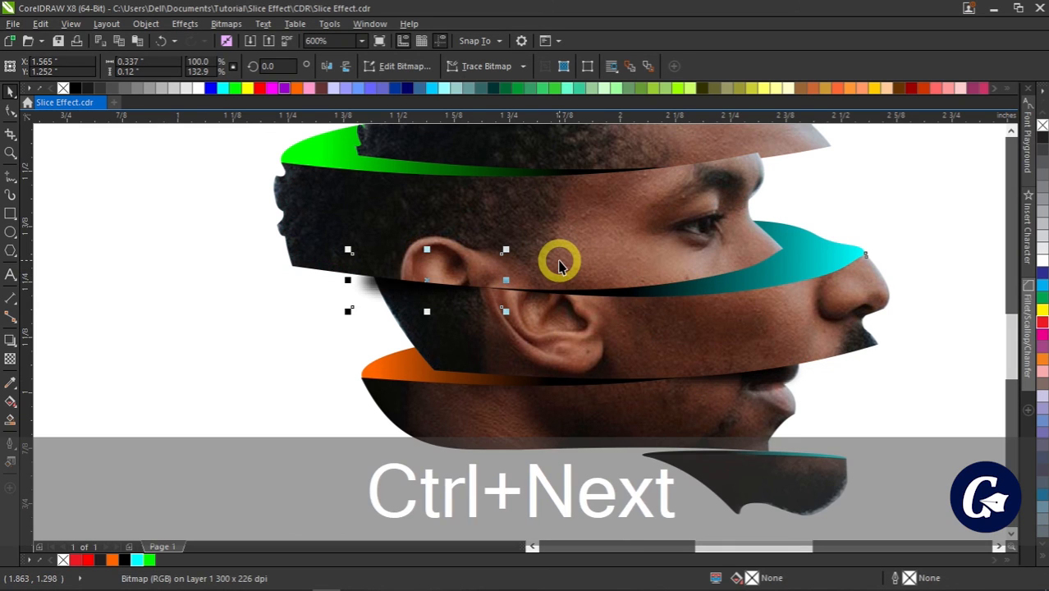
{"action": "left_click_drag", "start_coordinate": [429, 280], "coordinate": [450, 321]}
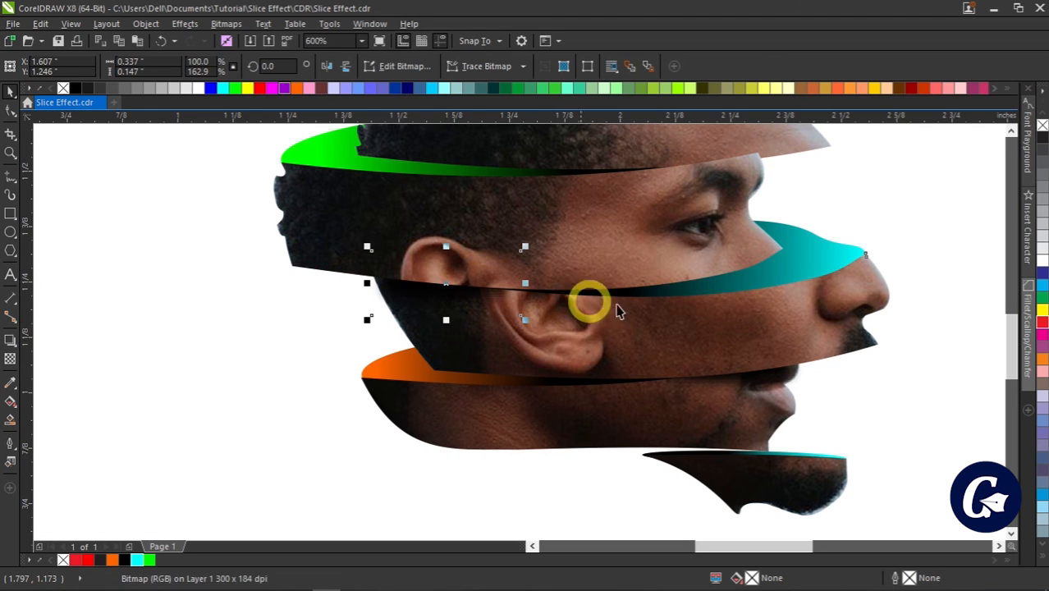
{"action": "left_click_drag", "start_coordinate": [536, 284], "coordinate": [576, 284]}
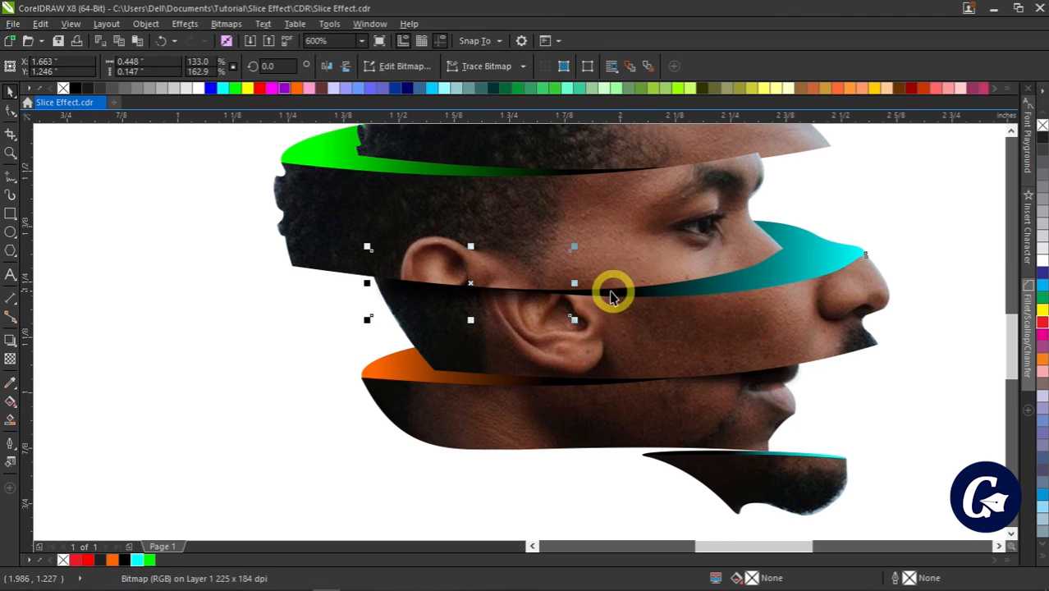
{"action": "left_click_drag", "start_coordinate": [473, 322], "coordinate": [486, 333]}
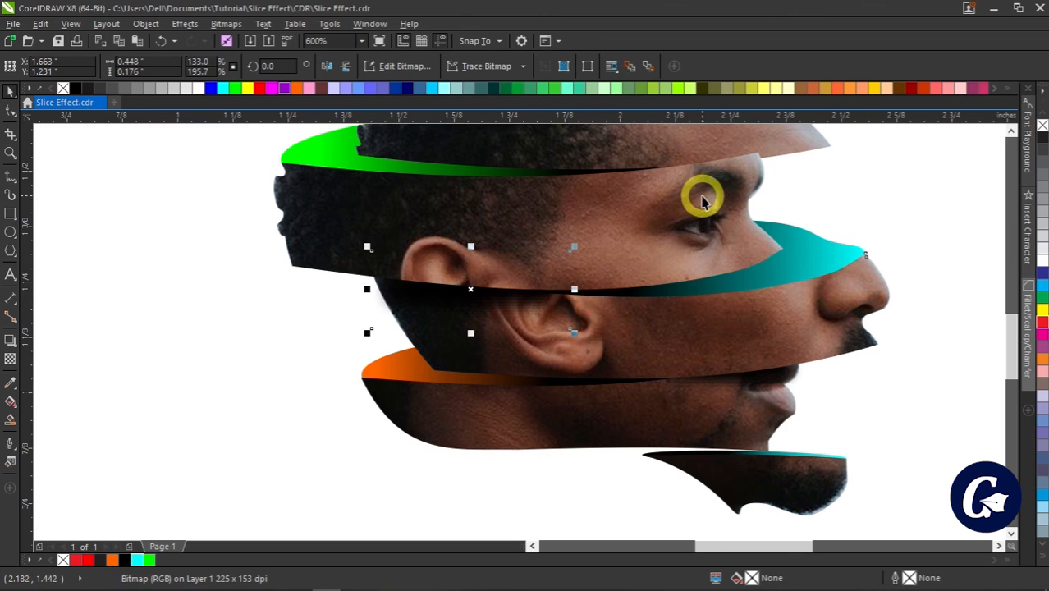
- Bring the forehead slice to the front and place a copy of the ear shadow one level behind it, over the eyebrow
{"action": "left_click", "coordinate": [794, 142]}
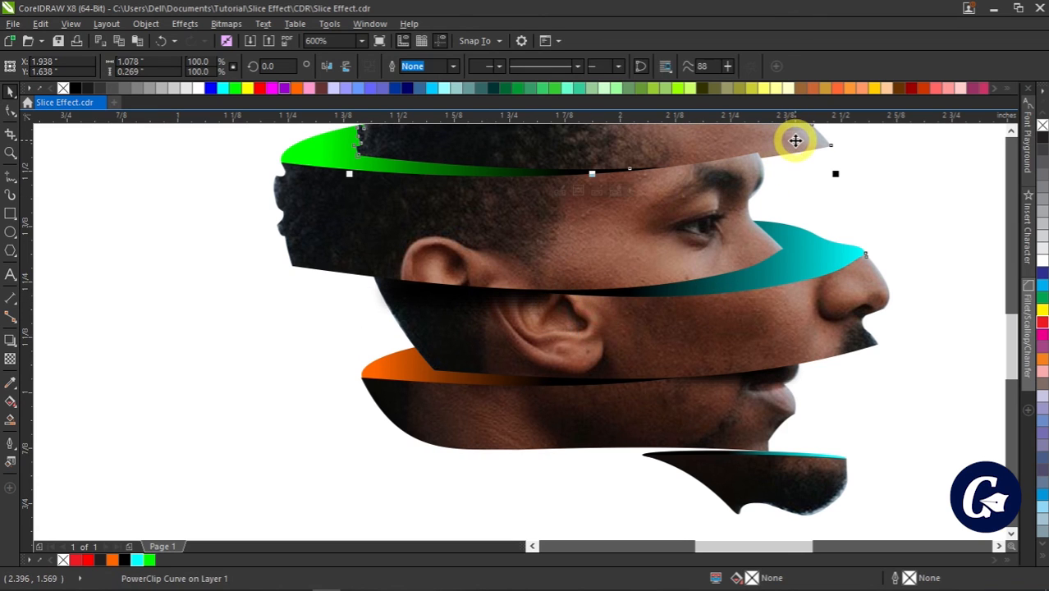
{"action": "key", "text": "shift+Page_Up"}
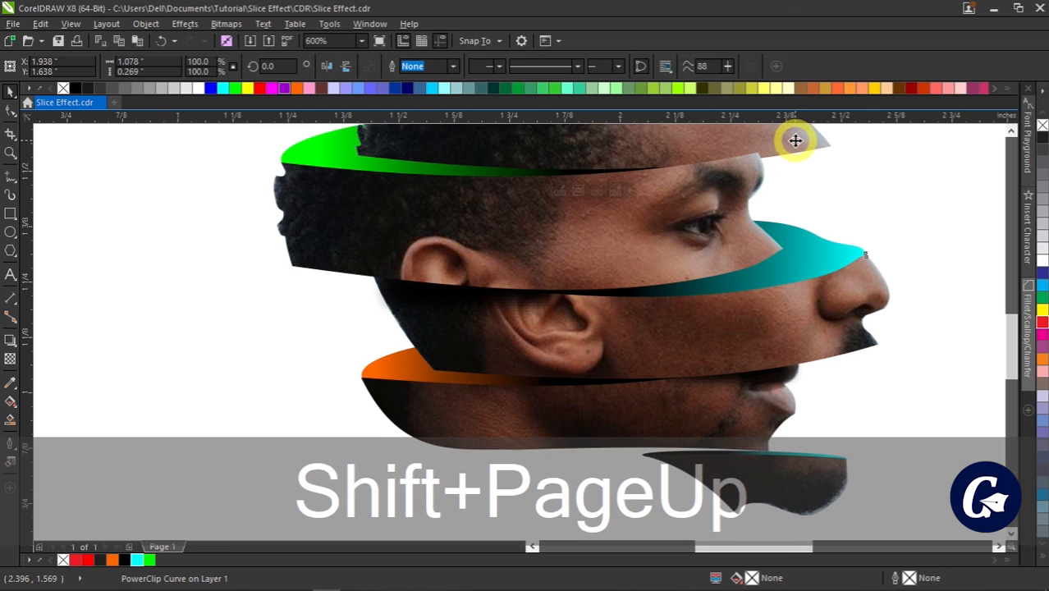
{"action": "left_click", "coordinate": [451, 308]}
{"action": "mouse_move", "coordinate": [484, 284]}
{"action": "left_mouse_down"}
{"action": "mouse_move", "coordinate": [695, 160]}
{"action": "mouse_move", "coordinate": [661, 174]}
{"action": "left_mouse_up"}
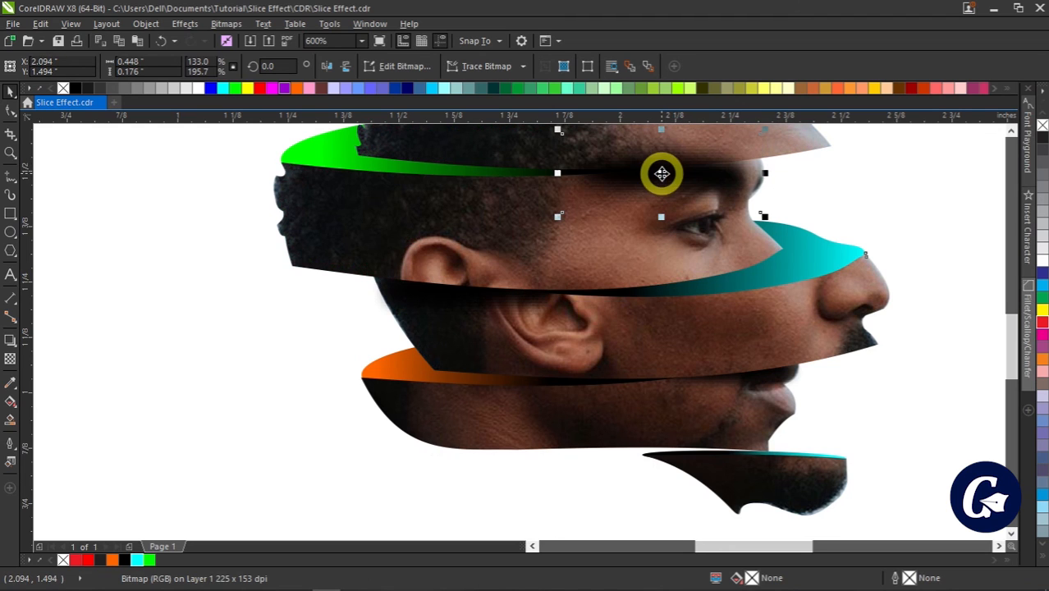
{"action": "key", "text": "ctrl+Page_Down"}
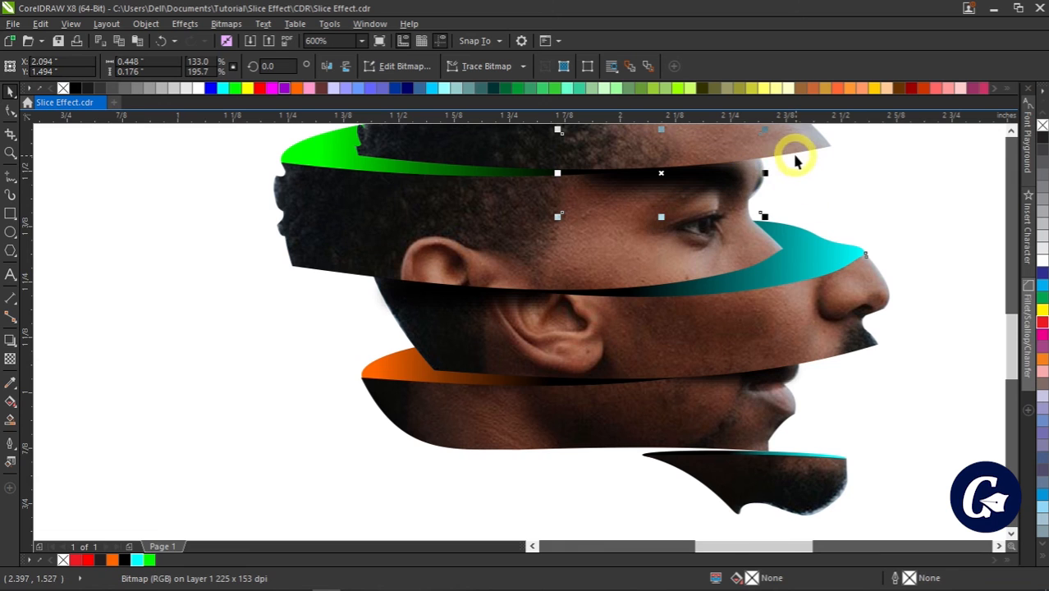
- Shift the eyebrow shadow slightly towards the front of the face and rotate it about 2.6 degrees to follow the forehead slice's edge
{"action": "scroll", "coordinate": [794, 161], "scroll_direction": "up", "scroll_amount": 2}
{"action": "left_click", "coordinate": [541, 208]}
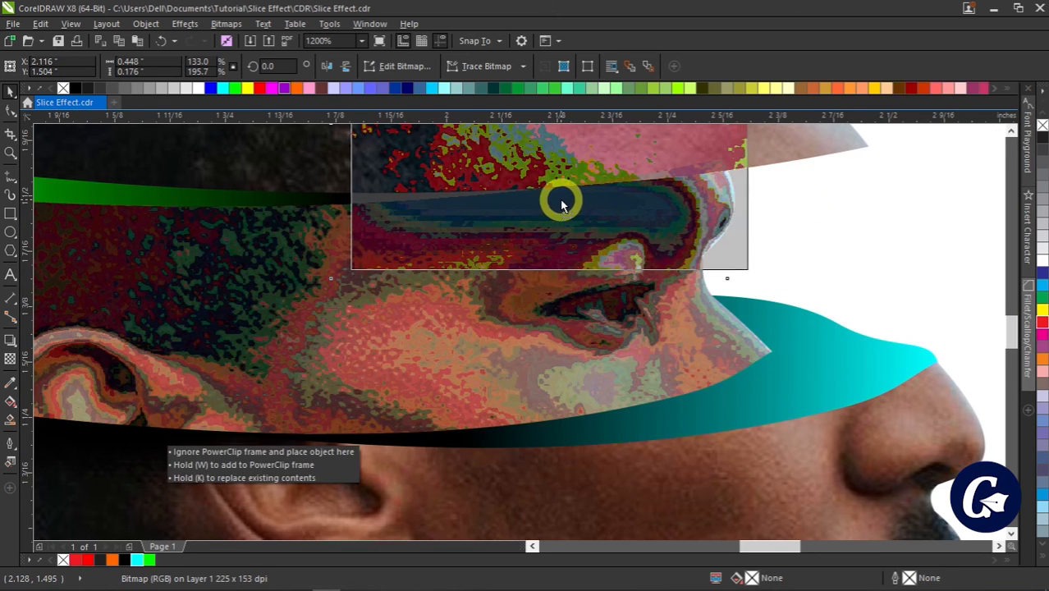
{"action": "left_click_drag", "start_coordinate": [760, 199], "coordinate": [759, 176]}
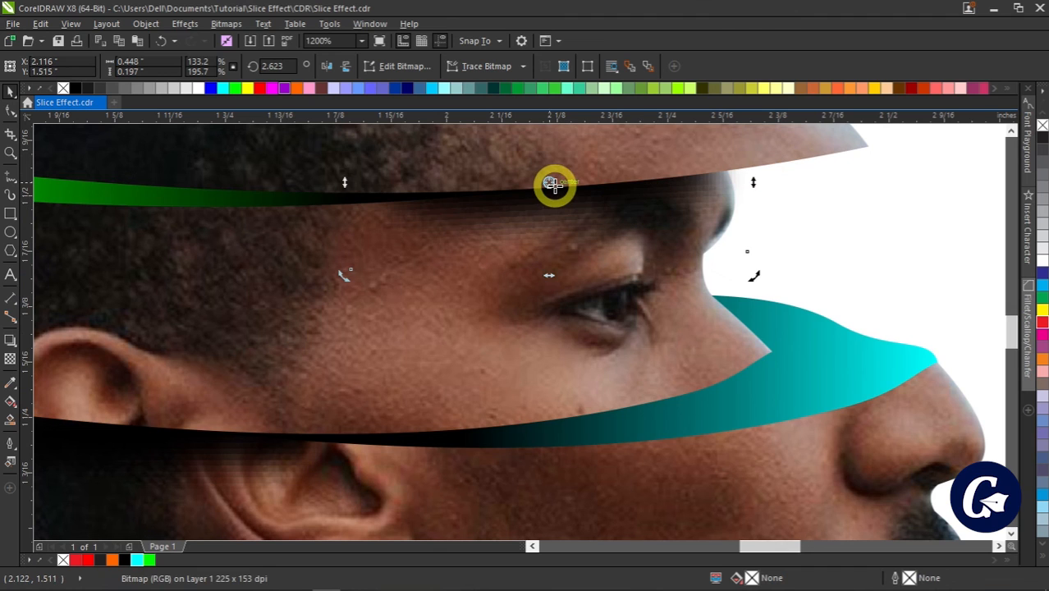
{"action": "scroll", "coordinate": [569, 242], "scroll_direction": "down", "scroll_amount": 4}
{"action": "key", "text": "Escape"}
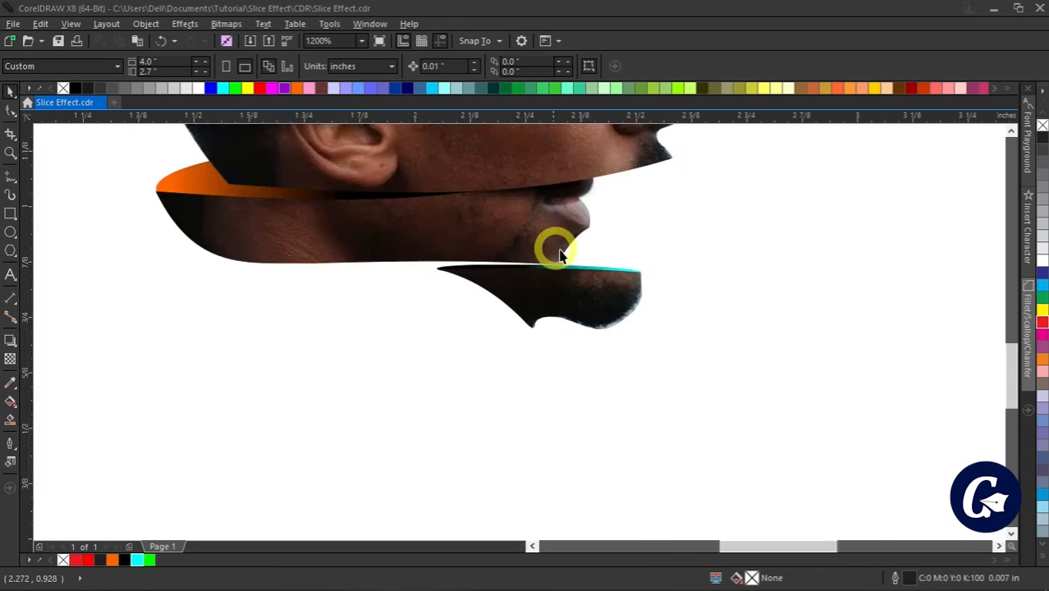
{"action": "scroll", "coordinate": [432, 212], "scroll_direction": "down", "scroll_amount": 4}
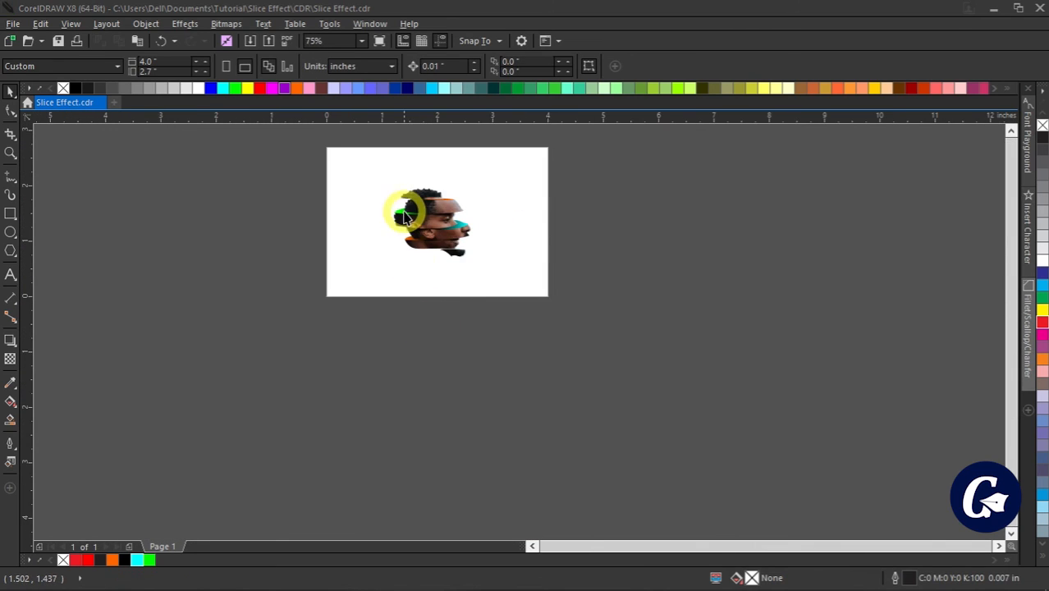
{"action": "scroll", "coordinate": [415, 210], "scroll_direction": "up", "scroll_amount": 4}
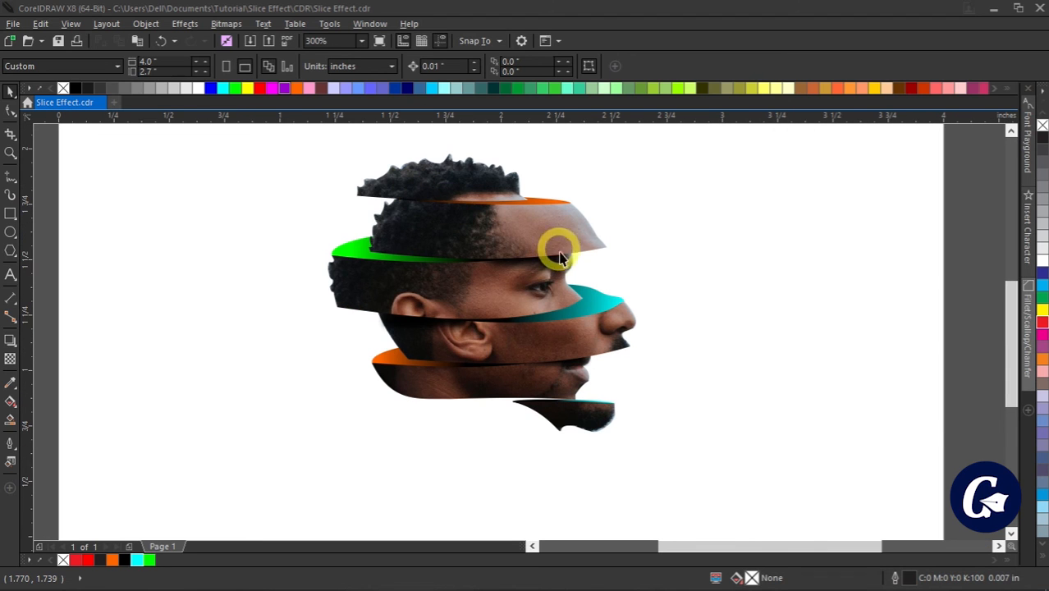